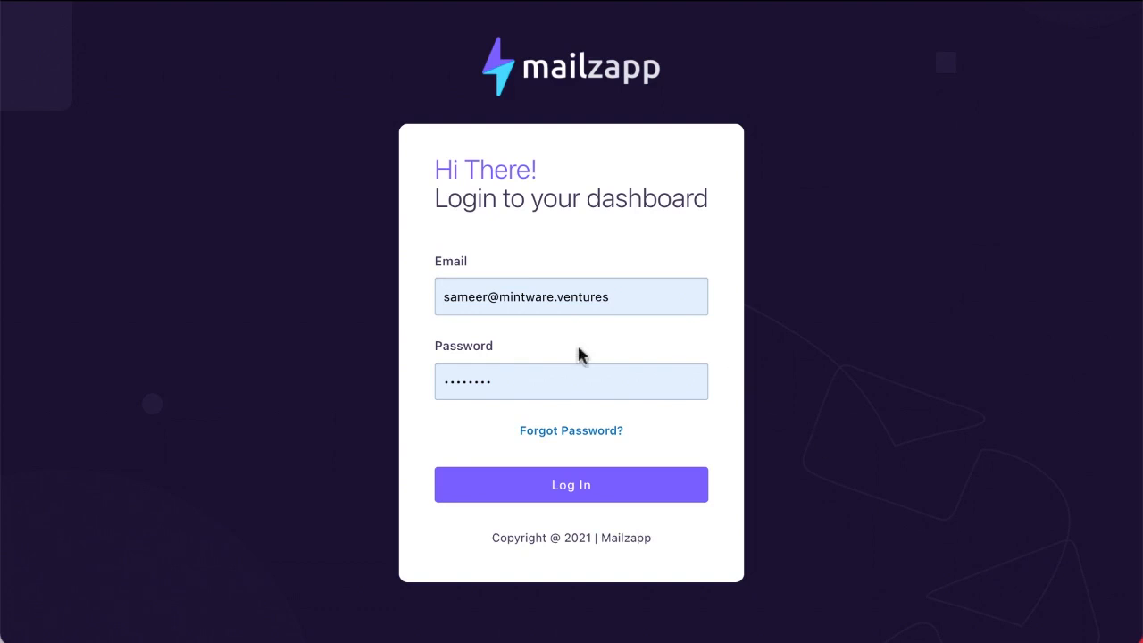
Log in to Mailzapp with the browser's saved account to reach the dashboard
{"action": "left_click", "coordinate": [565, 307]}
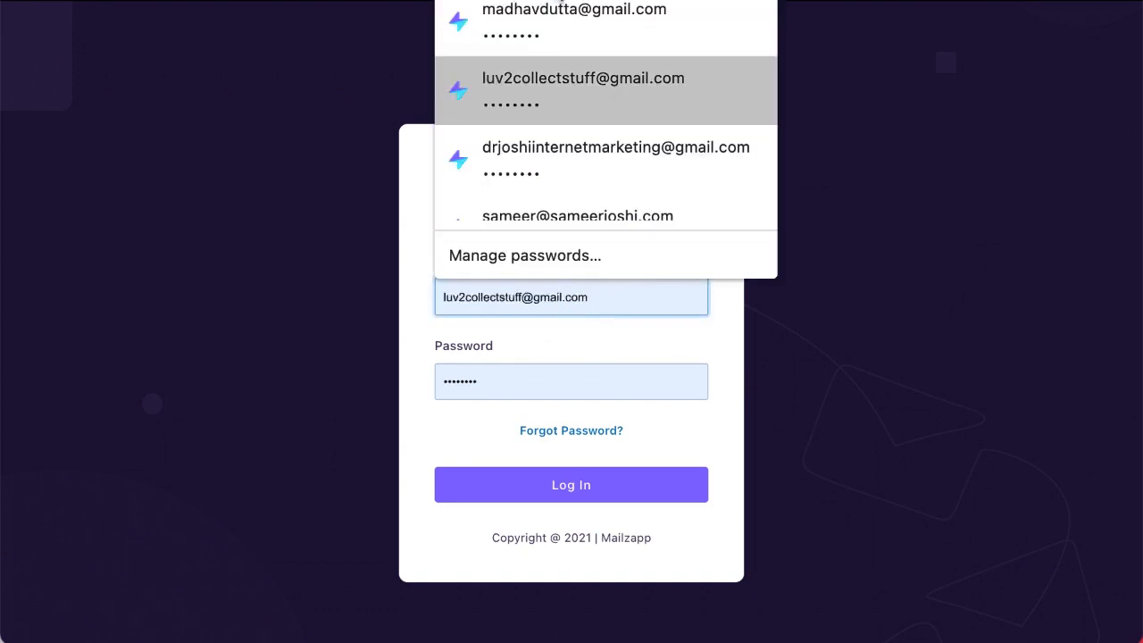
{"action": "left_click", "coordinate": [538, 31]}
{"action": "left_click", "coordinate": [546, 486]}
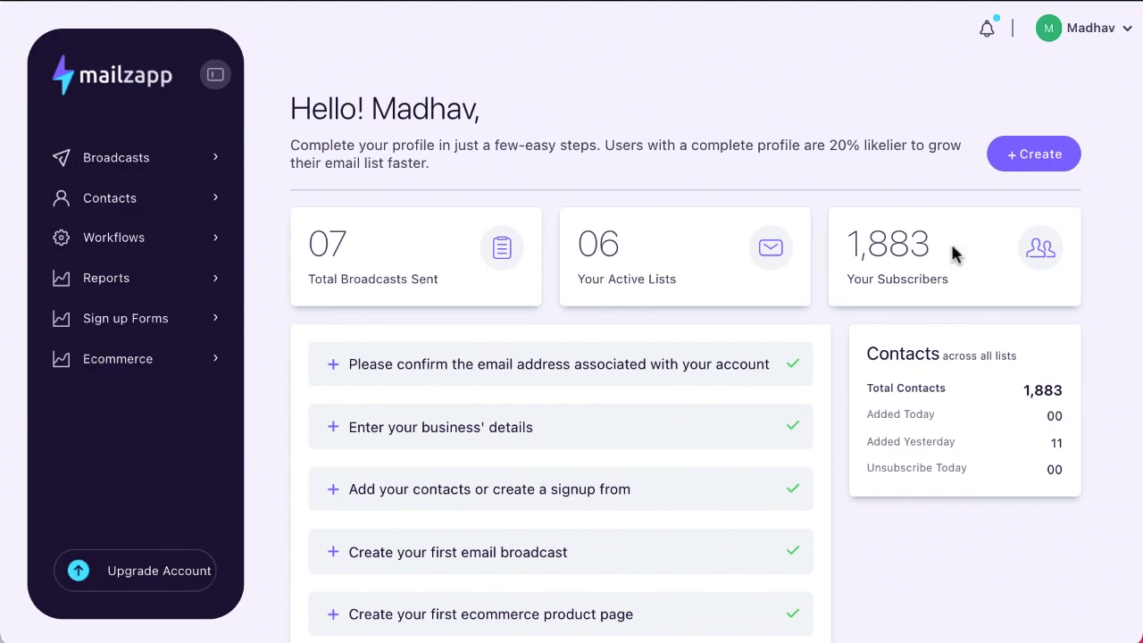
Open the account dropdown from the account name at the top right
{"action": "left_click", "coordinate": [1127, 31]}
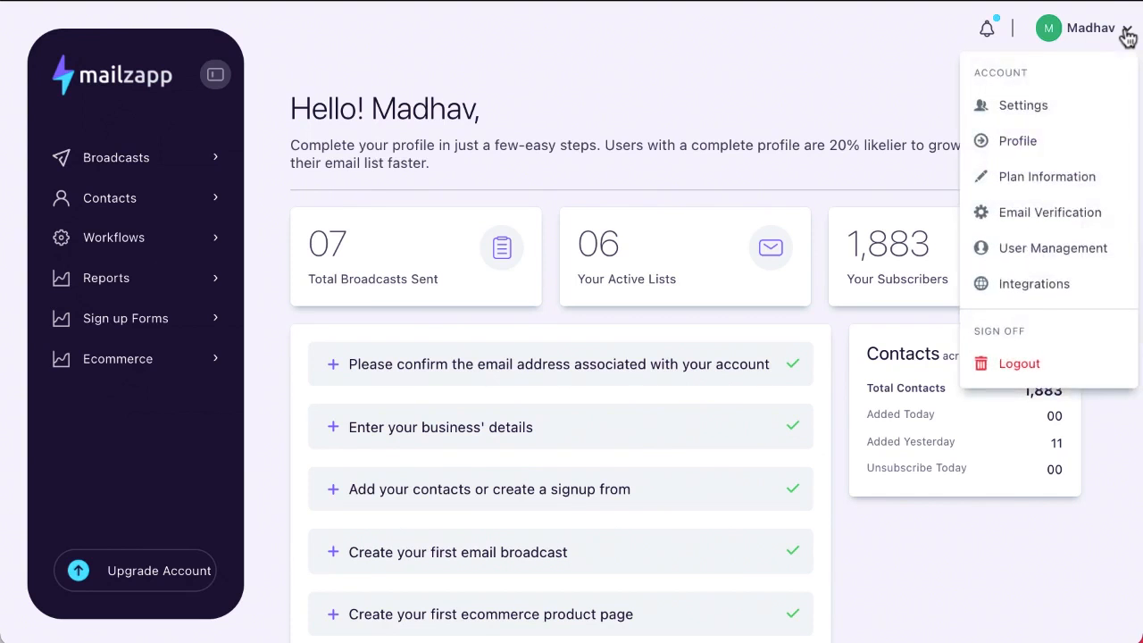
Review the organization Settings page
{"action": "left_click", "coordinate": [1032, 111]}
{"action": "scroll", "coordinate": [870, 394], "scroll_direction": "down", "scroll_amount": 6}
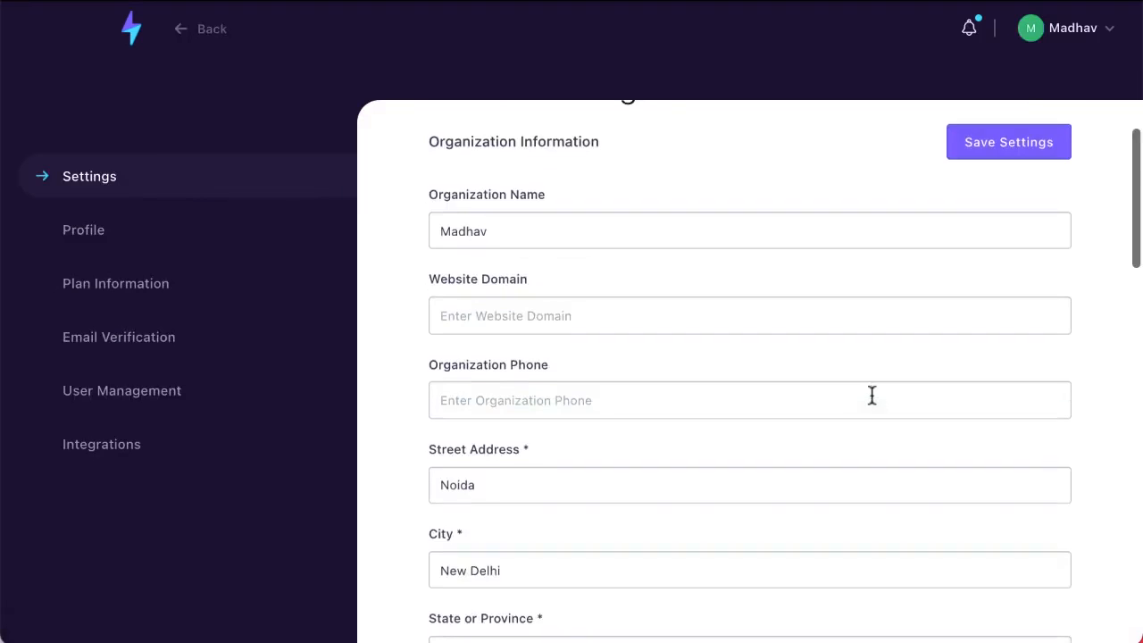
{"action": "scroll", "coordinate": [849, 384], "scroll_direction": "up", "scroll_amount": 3}
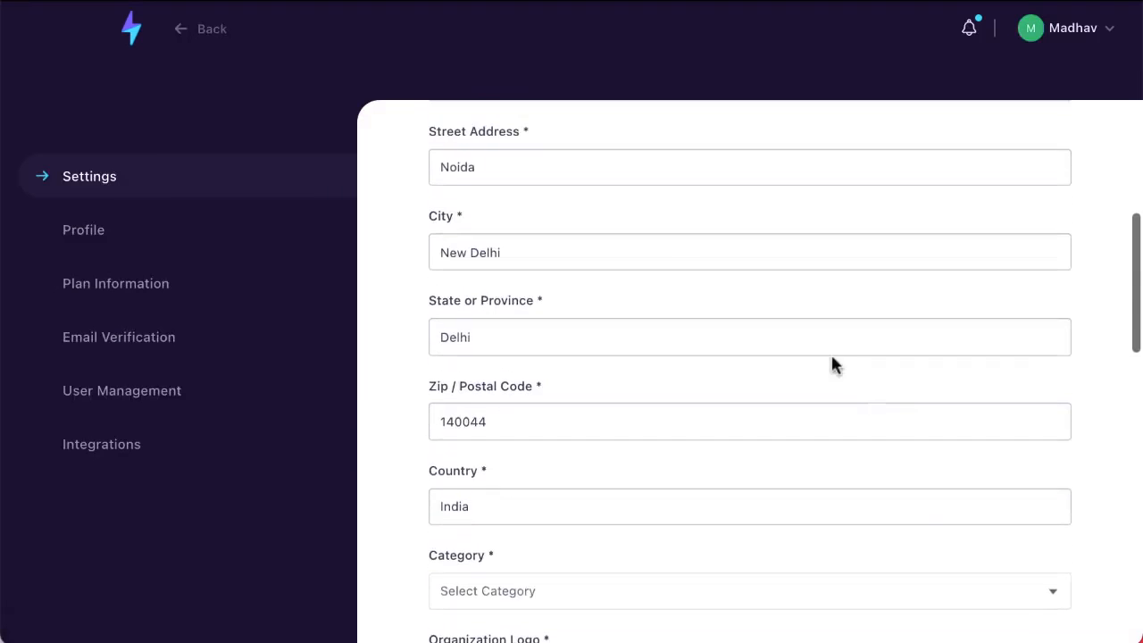
{"action": "scroll", "coordinate": [607, 495], "scroll_direction": "up", "scroll_amount": 2}
{"action": "scroll", "coordinate": [607, 496], "scroll_direction": "up", "scroll_amount": 2}
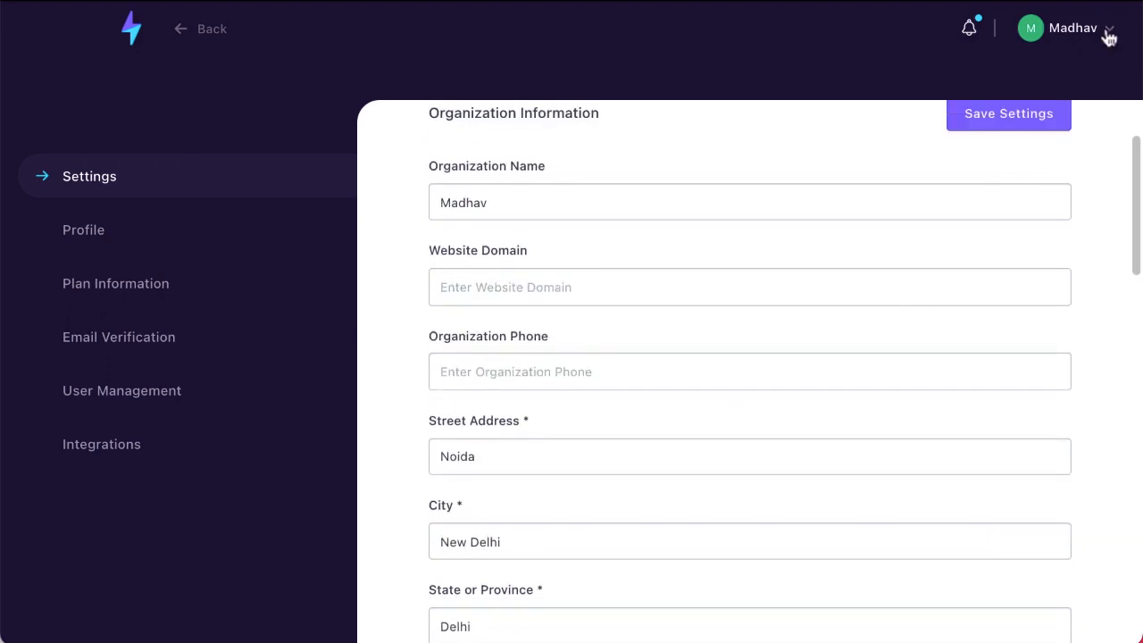
Review the Profile and Plan Information pages
{"action": "left_click", "coordinate": [1105, 34]}
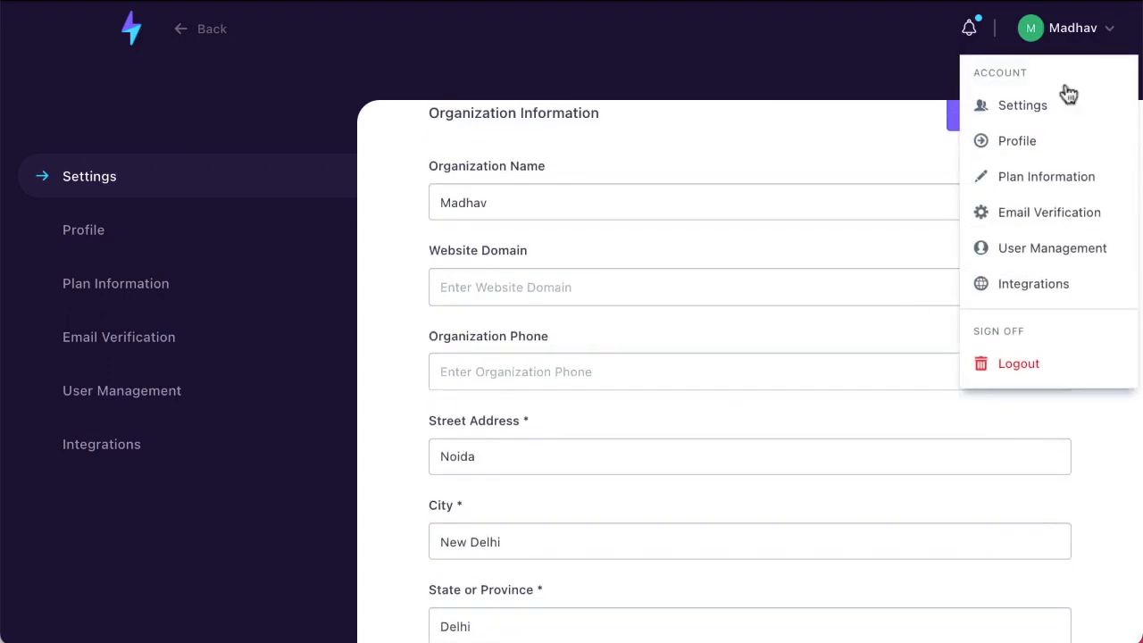
{"action": "left_click", "coordinate": [1023, 142]}
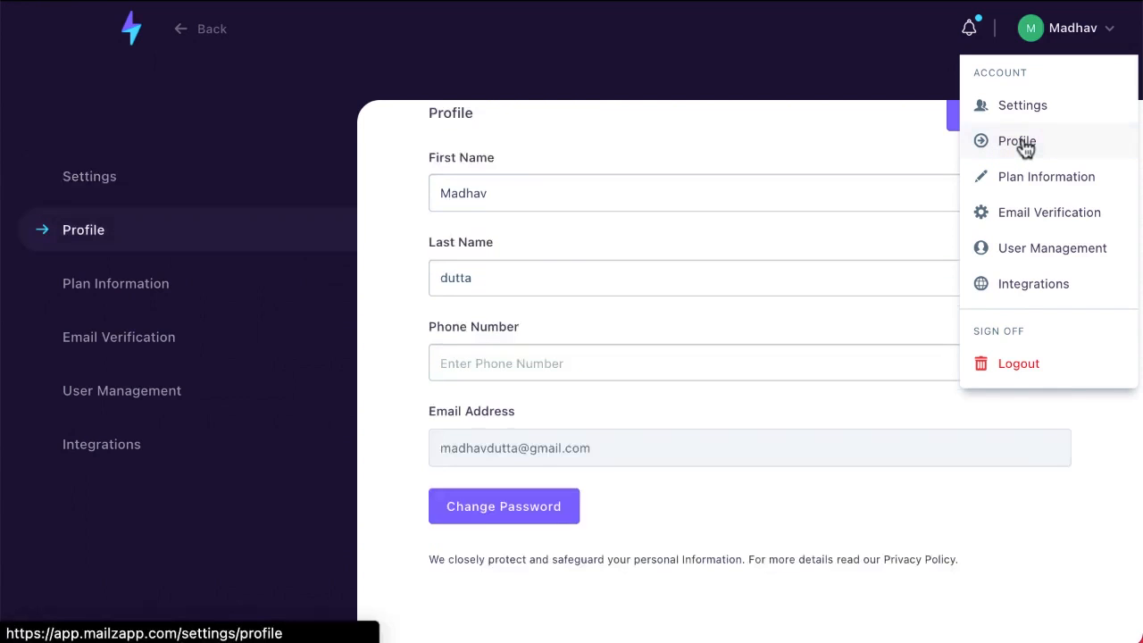
{"action": "scroll", "coordinate": [924, 373], "scroll_direction": "up", "scroll_amount": 2}
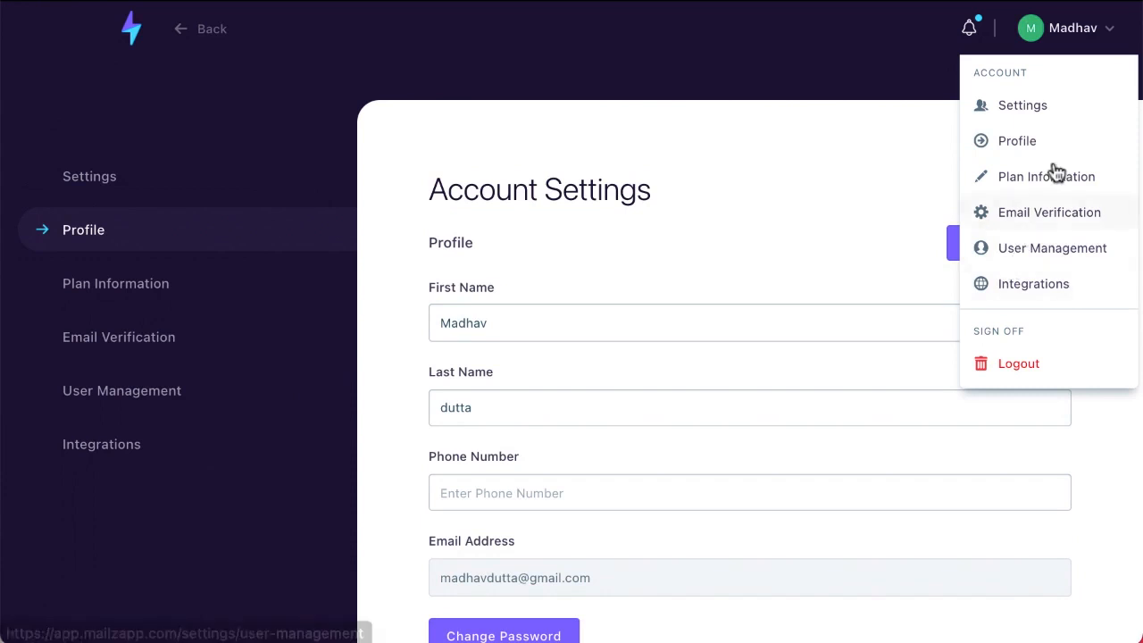
{"action": "left_click", "coordinate": [985, 181]}
{"action": "scroll", "coordinate": [803, 332], "scroll_direction": "down", "scroll_amount": 2}
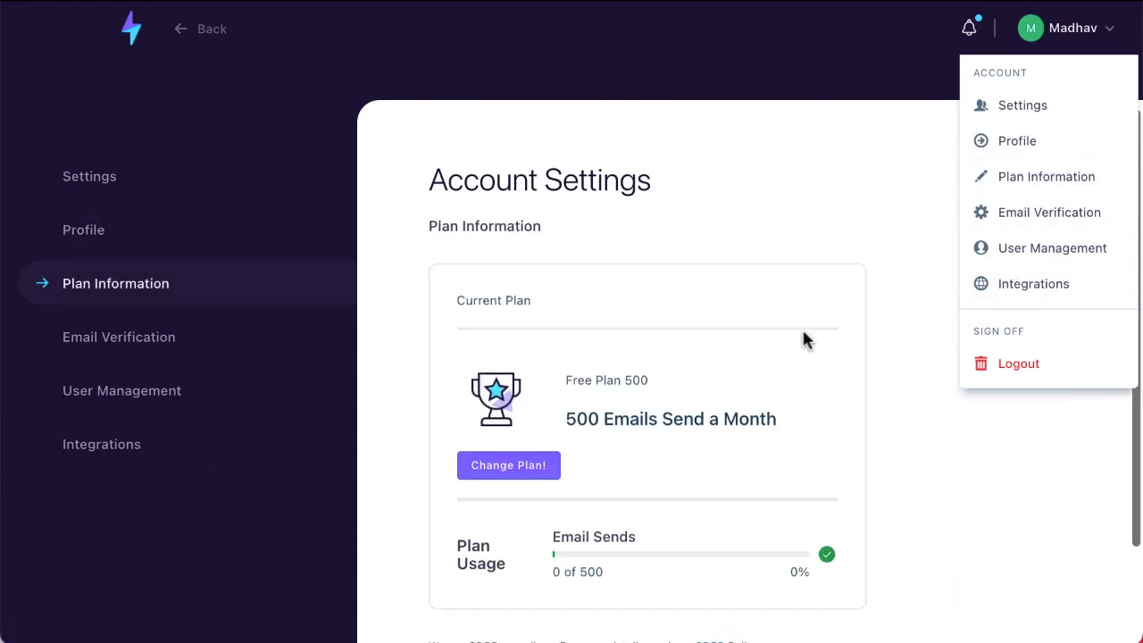
{"action": "scroll", "coordinate": [802, 332], "scroll_direction": "up", "scroll_amount": 2}
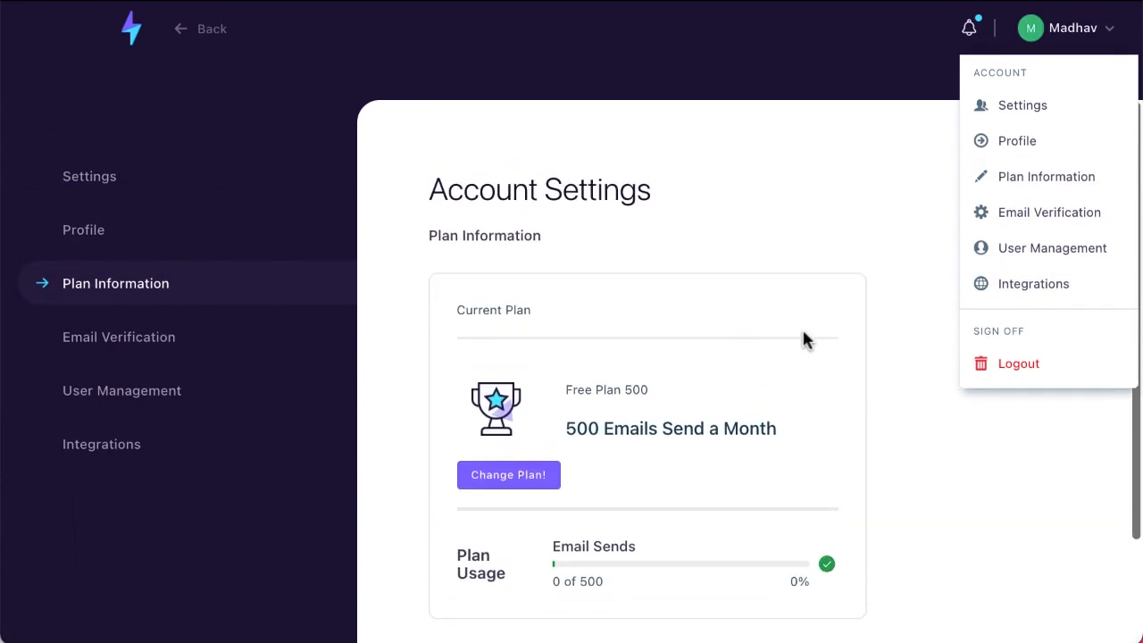
Check Email Verification, User Management and Integrations, which has no Stripe accounts connected
{"action": "left_click", "coordinate": [1038, 219]}
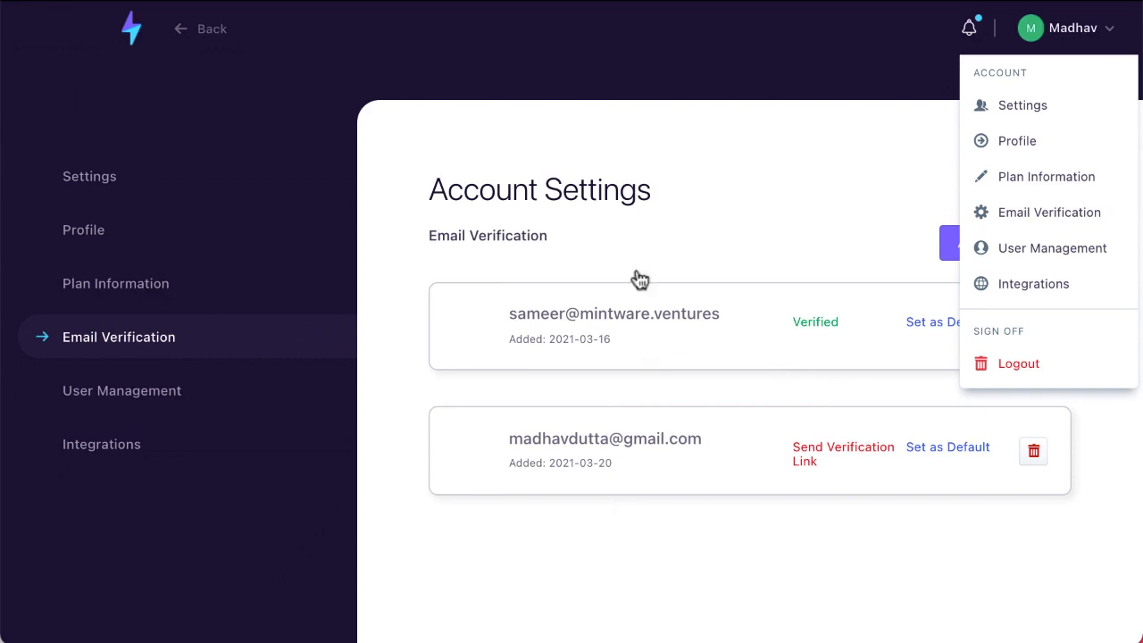
{"action": "left_click", "coordinate": [1033, 254]}
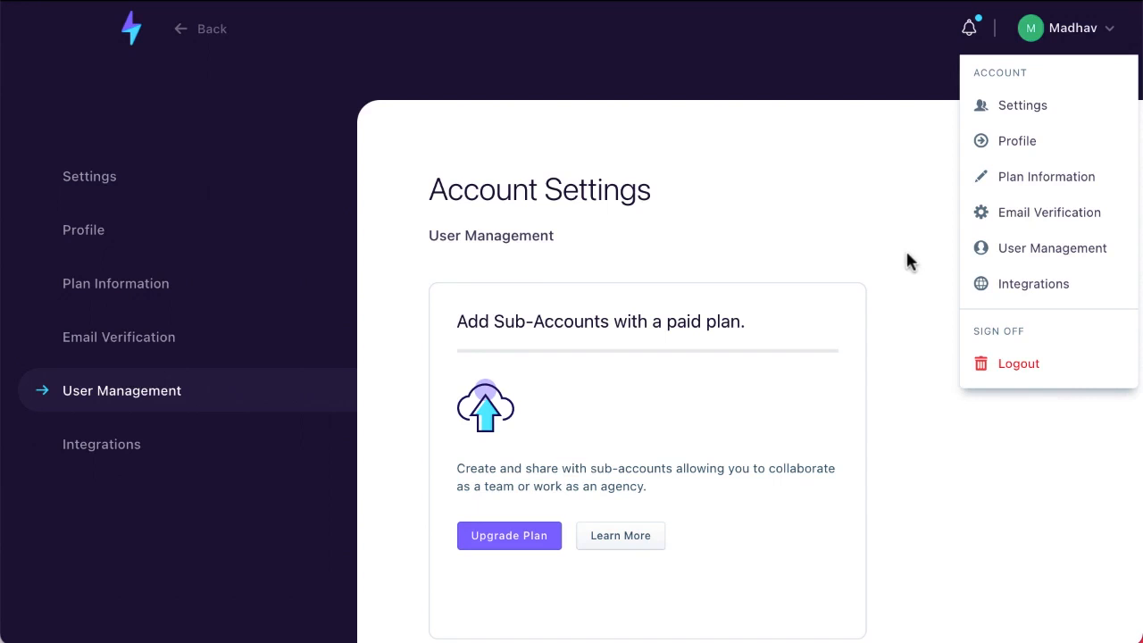
{"action": "left_click", "coordinate": [1036, 284]}
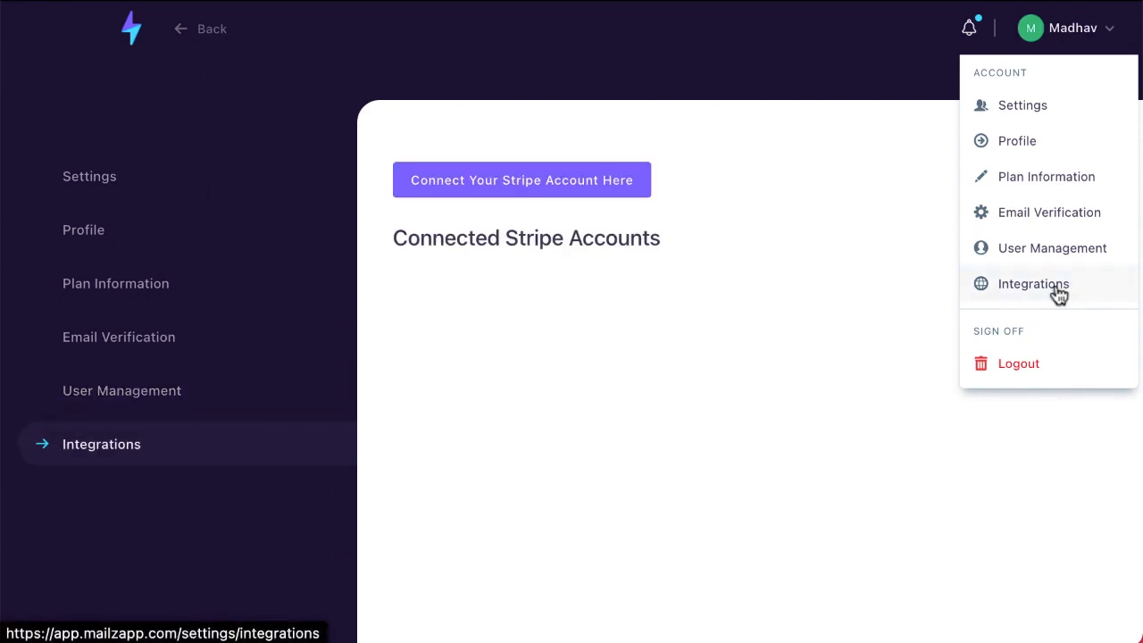
Return to the dashboard and expand the Broadcasts section
{"action": "left_click", "coordinate": [1084, 31]}
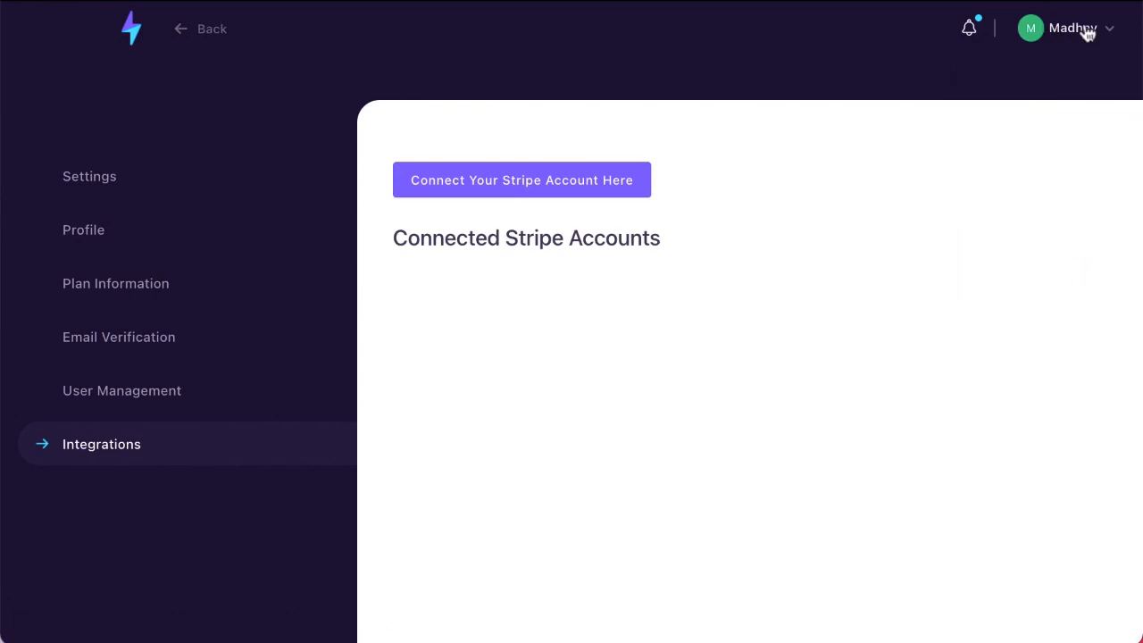
{"action": "left_click", "coordinate": [133, 40]}
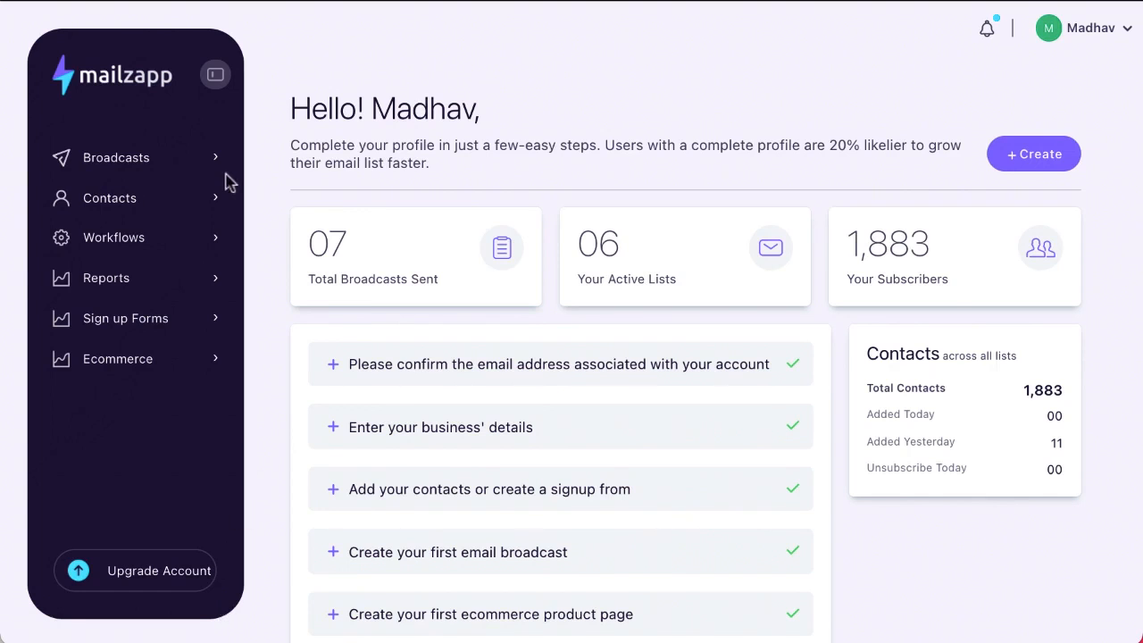
{"action": "left_click", "coordinate": [134, 170]}
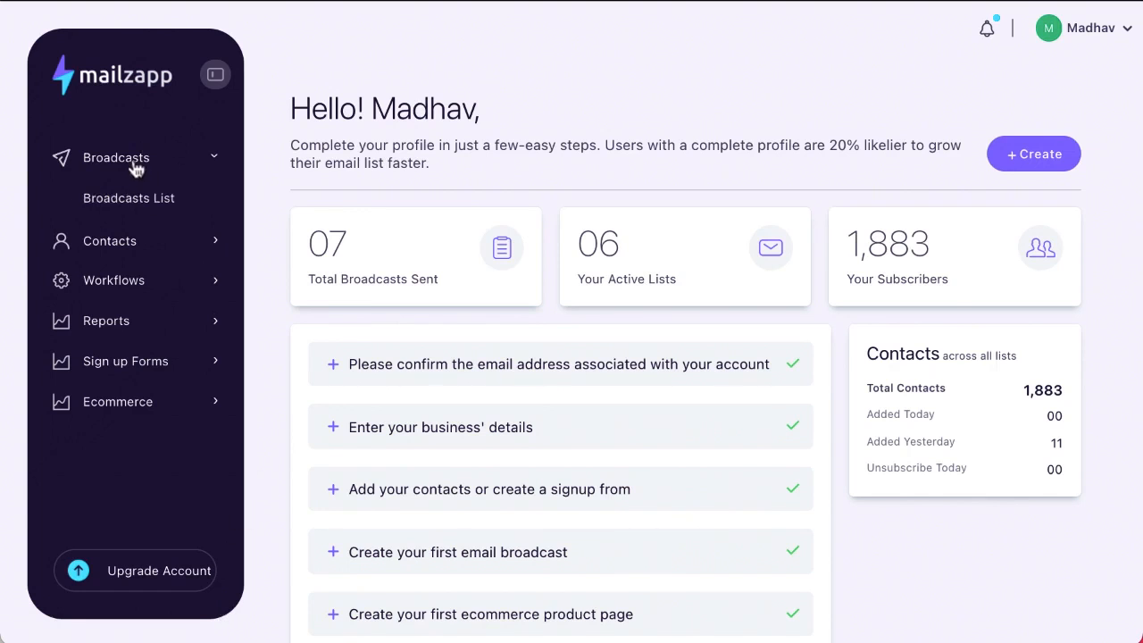
Open the Broadcasts List and try filtering by 'first', 'fri' and 'email', clearing each
{"action": "left_click", "coordinate": [140, 200]}
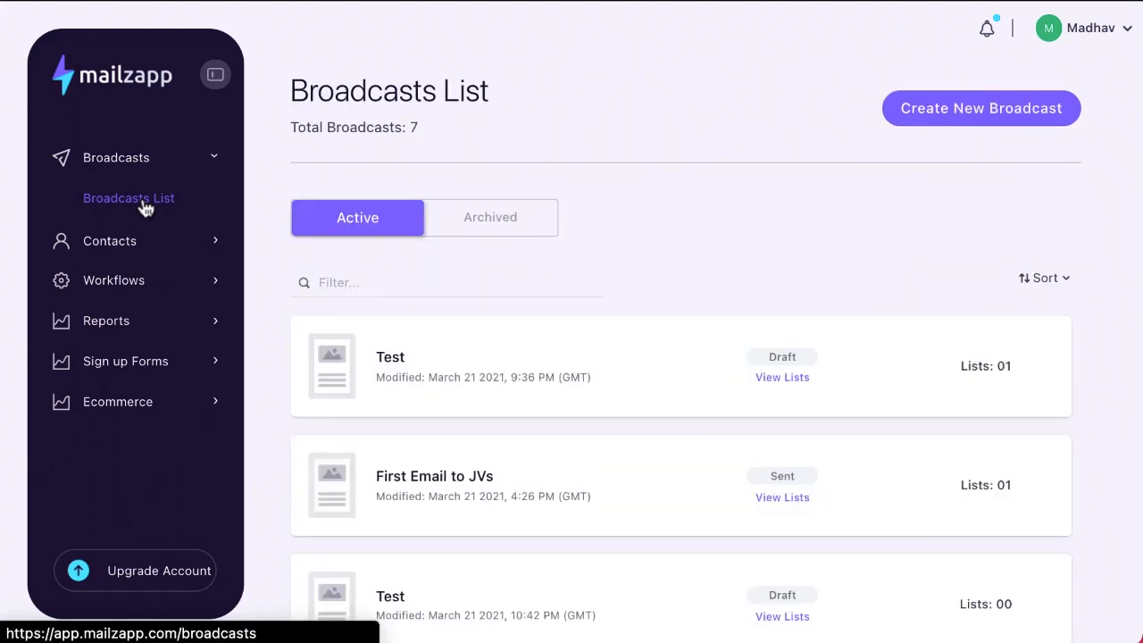
{"action": "scroll", "coordinate": [474, 401], "scroll_direction": "down", "scroll_amount": 5}
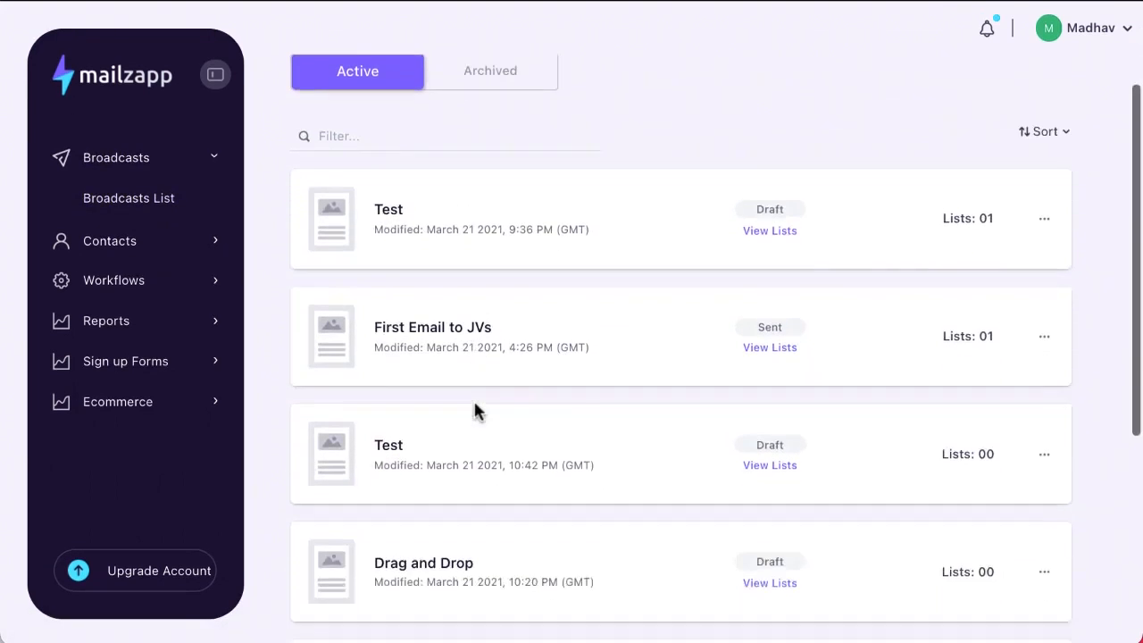
{"action": "scroll", "coordinate": [473, 409], "scroll_direction": "up", "scroll_amount": 5}
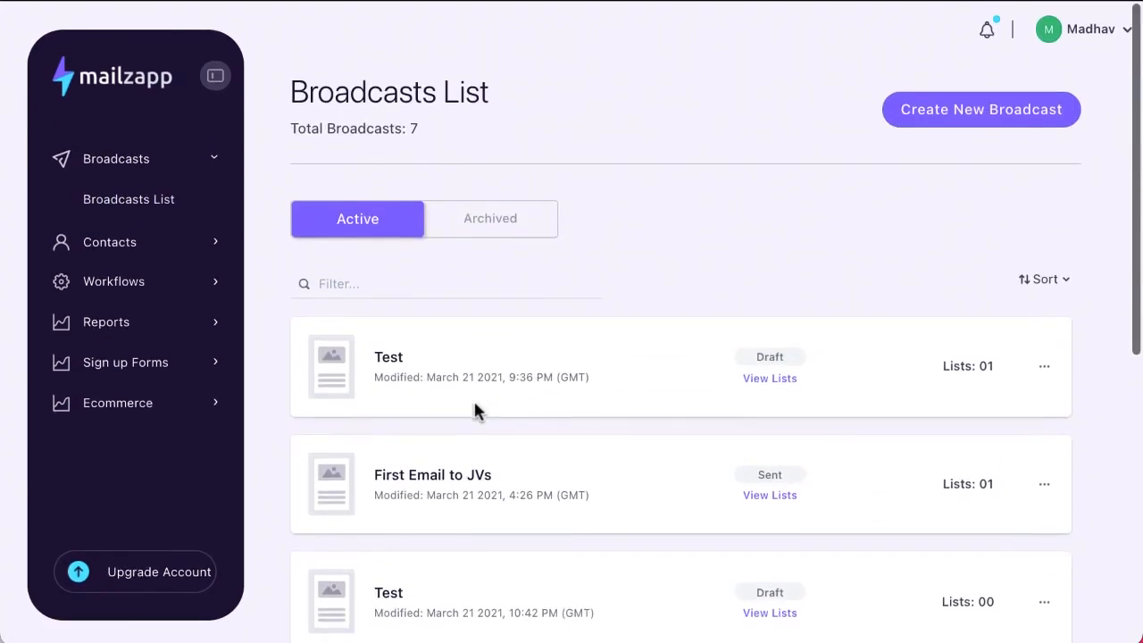
{"action": "left_click", "coordinate": [365, 283]}
{"action": "type", "text": "first"}
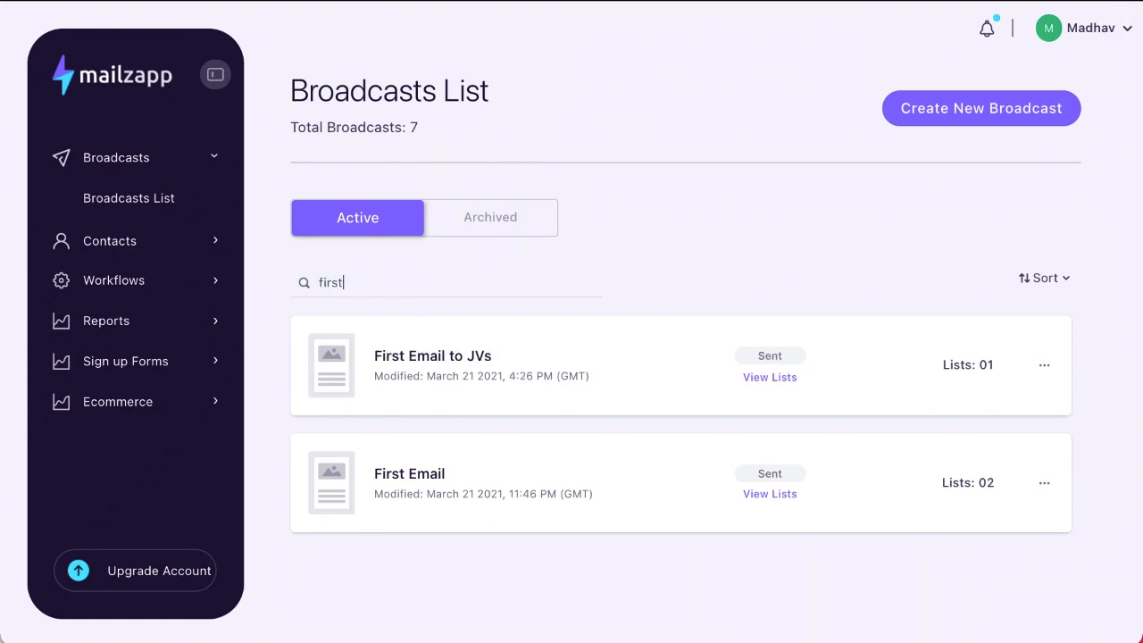
{"action": "key", "text": "BackSpace"}
{"action": "key", "text": "BackSpace"}
{"action": "key", "text": "BackSpace"}
{"action": "key", "text": "BackSpace"}
{"action": "key", "text": "BackSpace"}
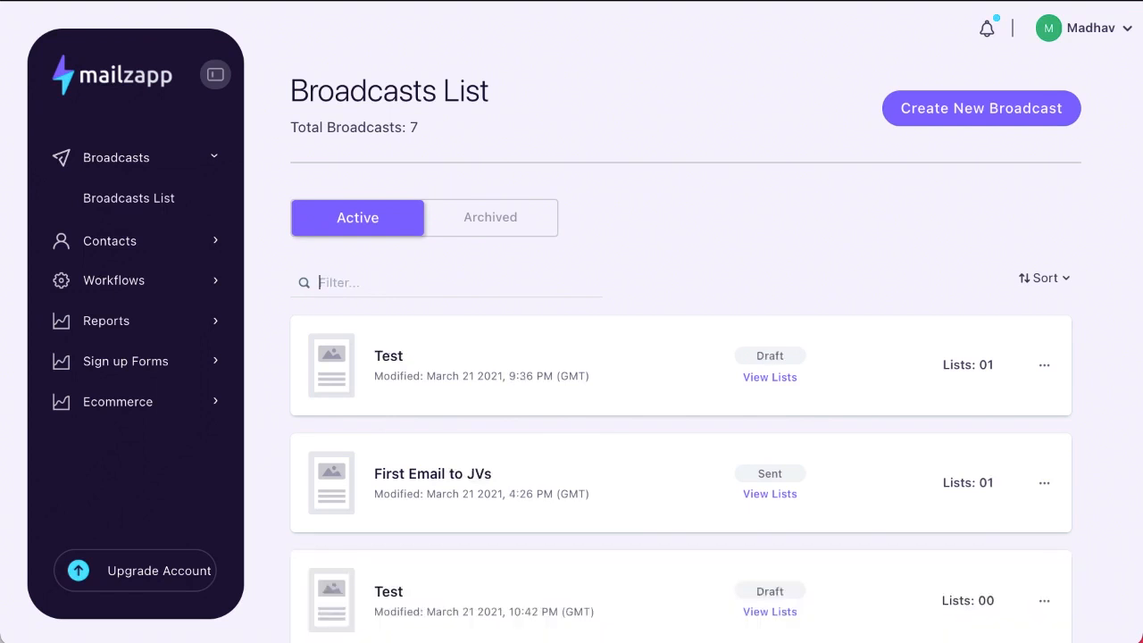
{"action": "type", "text": "fr"}
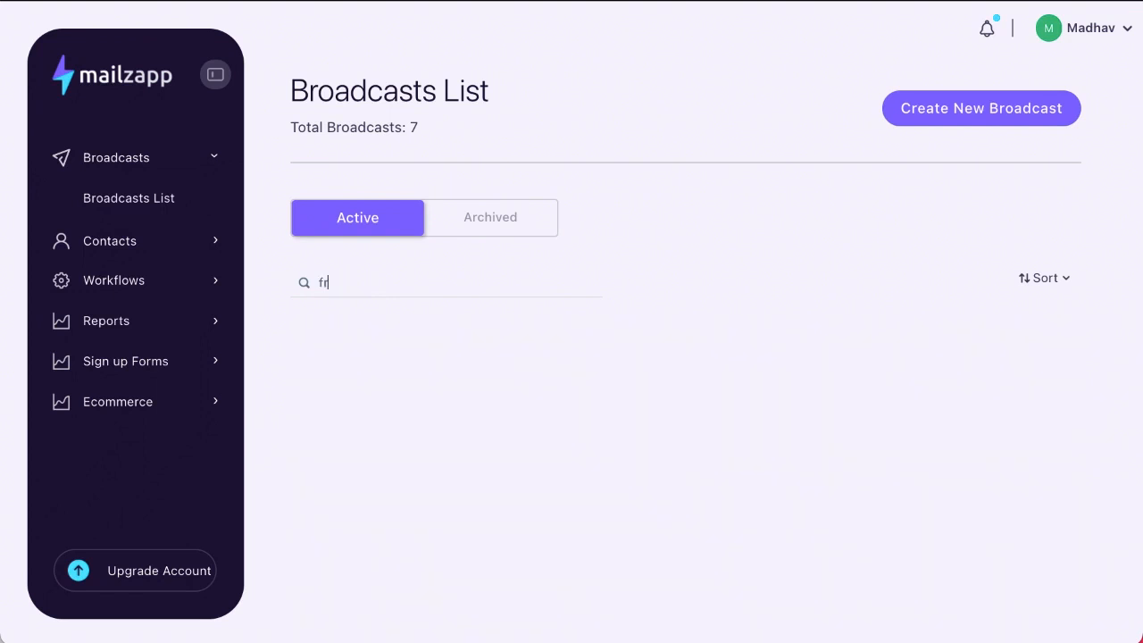
{"action": "type", "text": "i"}
{"action": "key", "text": "BackSpace"}
{"action": "key", "text": "BackSpace"}
{"action": "key", "text": "BackSpace"}
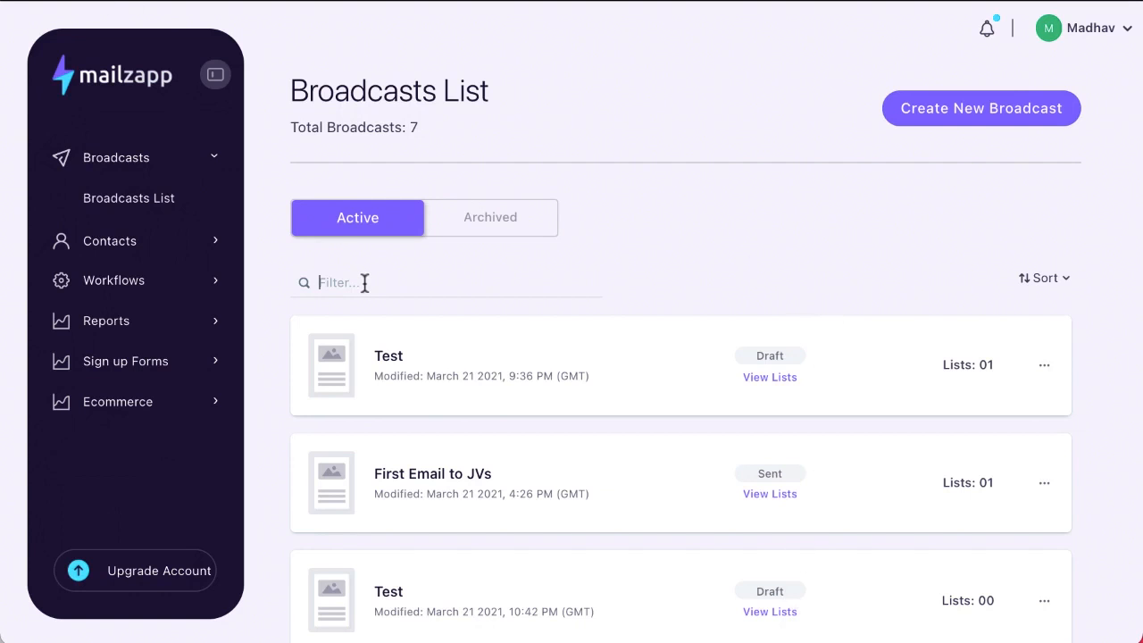
{"action": "type", "text": "email"}
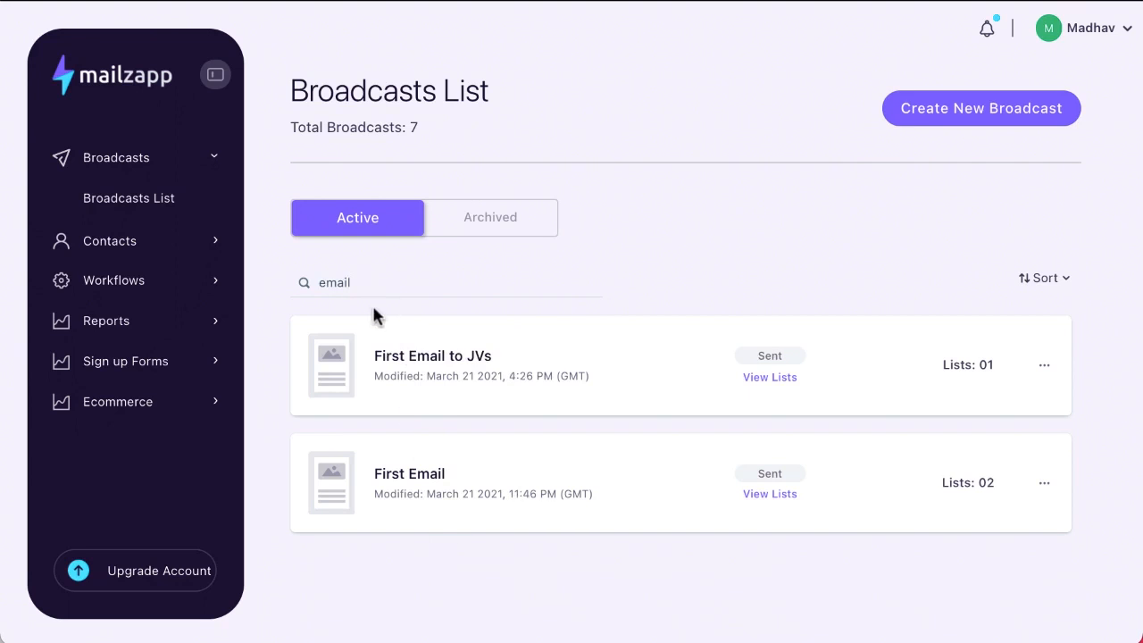
{"action": "key", "text": "BackSpace"}
{"action": "key", "text": "BackSpace"}
{"action": "key", "text": "BackSpace"}
{"action": "key", "text": "BackSpace"}
{"action": "key", "text": "BackSpace"}
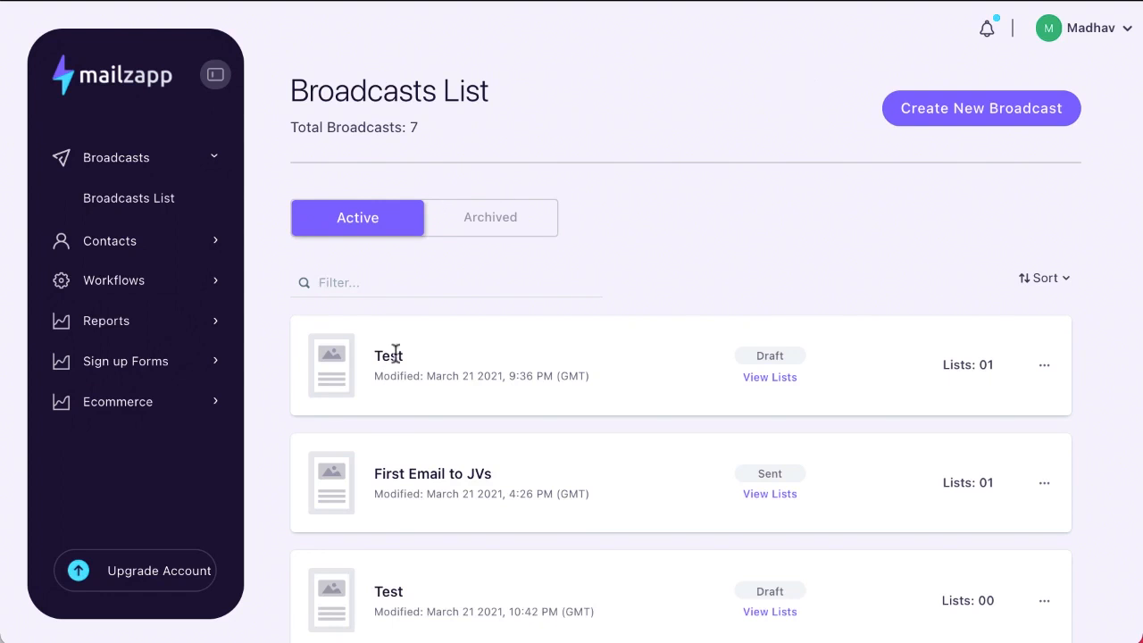
Check the empty Archived tab, return to Active, and show the Test broadcast's actions
{"action": "left_click", "coordinate": [492, 225]}
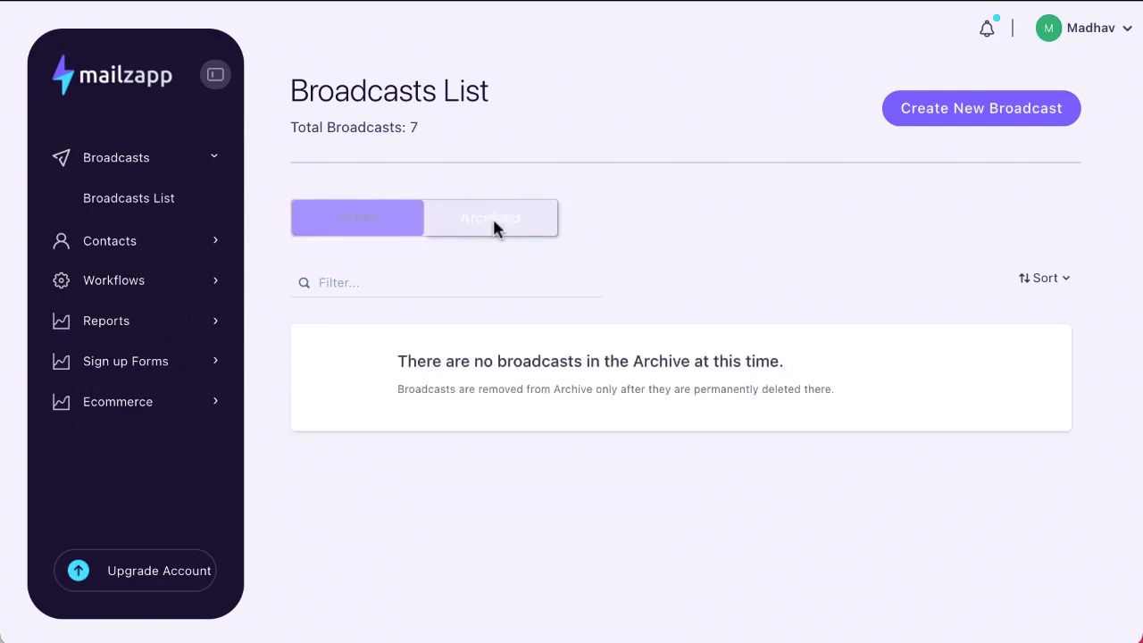
{"action": "left_click", "coordinate": [357, 221]}
{"action": "left_click", "coordinate": [1044, 372]}
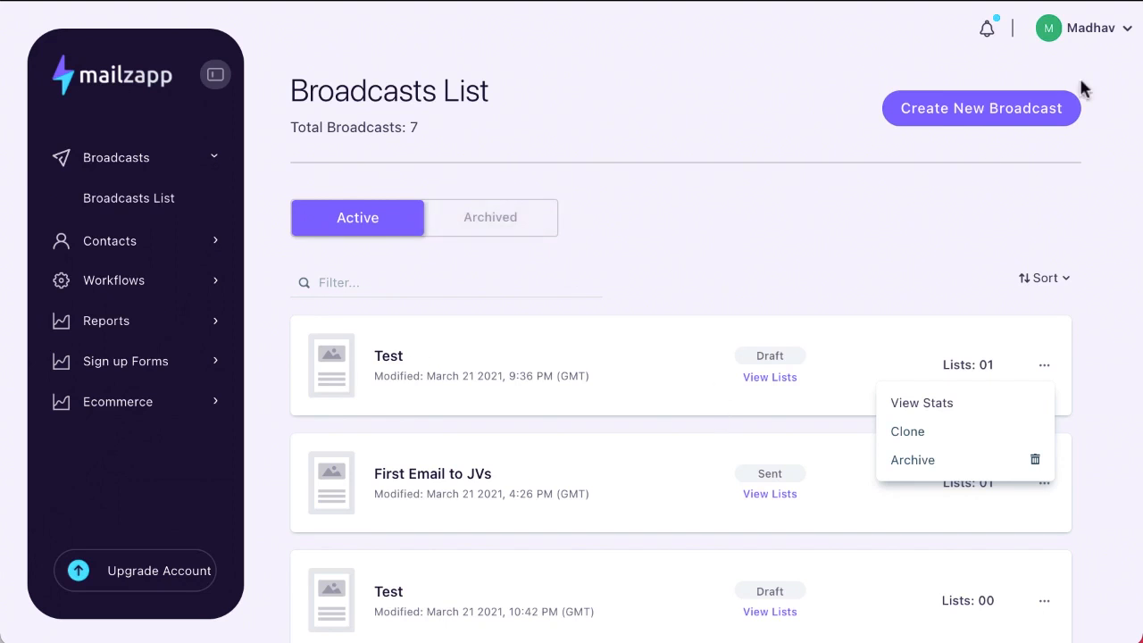
Start a new HTML Editor broadcast named 'Demo'
{"action": "left_click", "coordinate": [969, 125]}
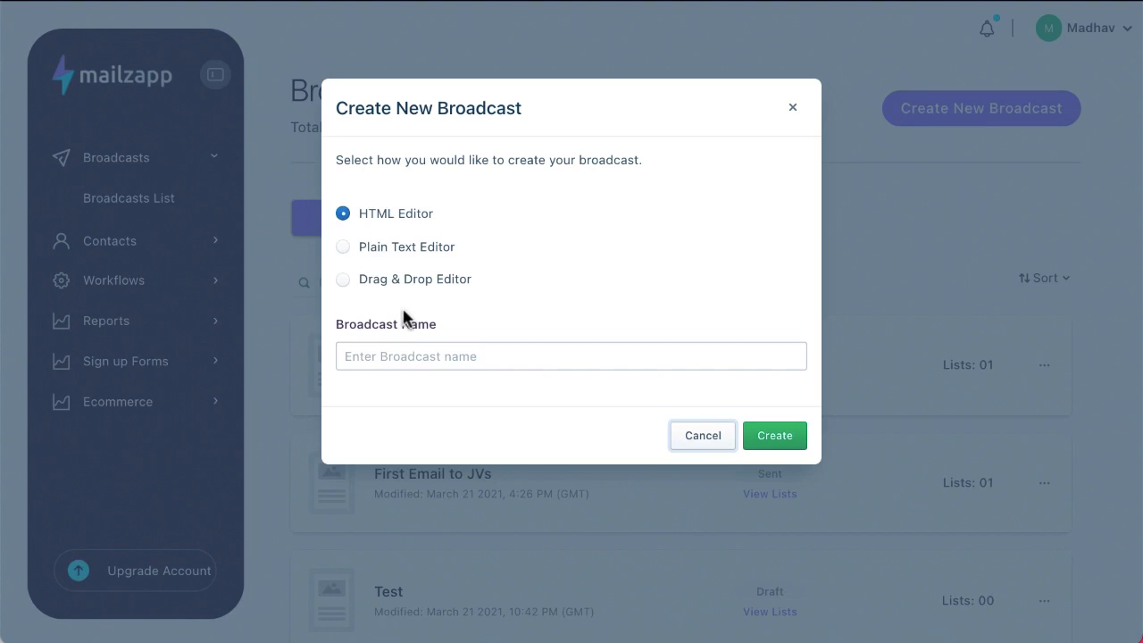
{"action": "left_click", "coordinate": [399, 367]}
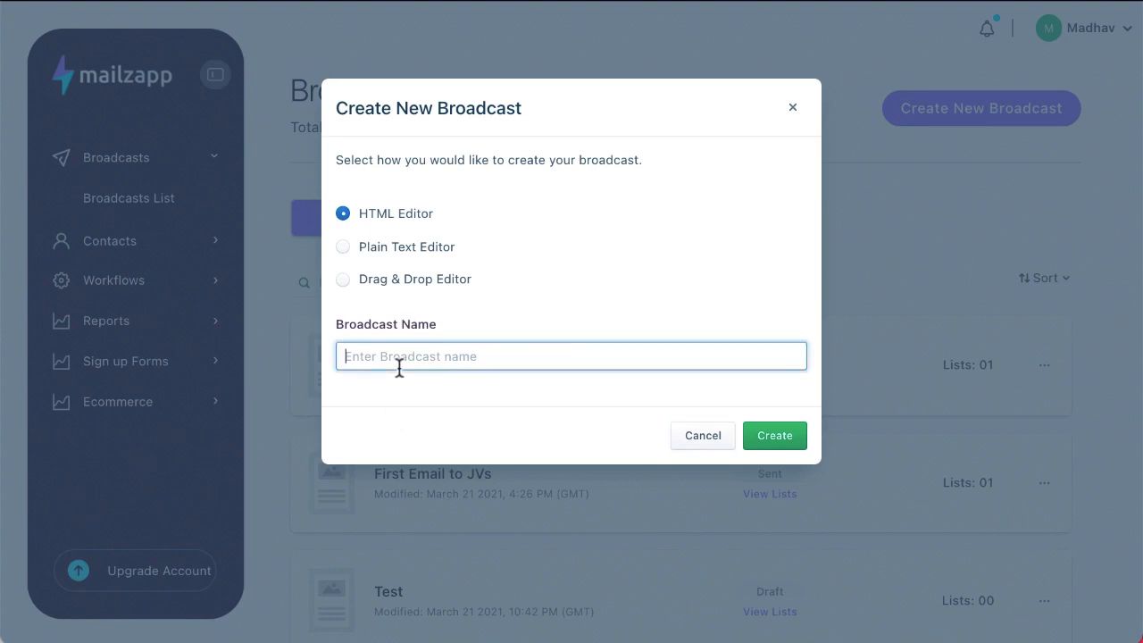
{"action": "type", "text": "Demo"}
Create the Demo broadcast, sending to the Test list and excluding Mintware Affiliates
{"action": "left_click", "coordinate": [777, 436]}
{"action": "scroll", "coordinate": [781, 439], "scroll_direction": "down", "scroll_amount": 3}
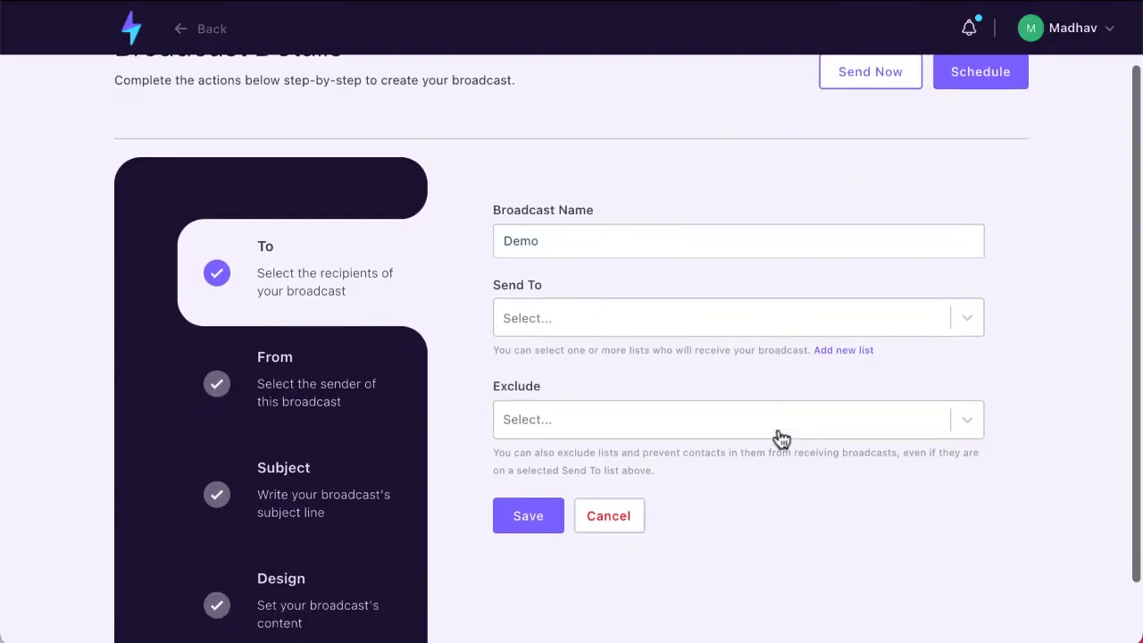
{"action": "scroll", "coordinate": [778, 438], "scroll_direction": "up", "scroll_amount": 2}
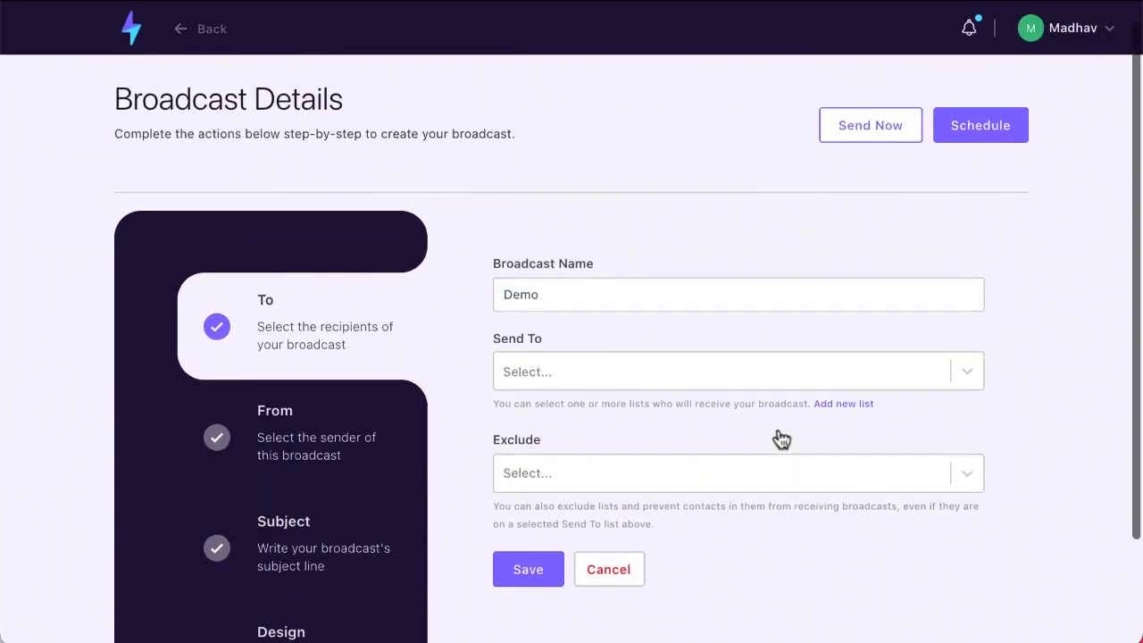
{"action": "scroll", "coordinate": [779, 438], "scroll_direction": "down", "scroll_amount": 3}
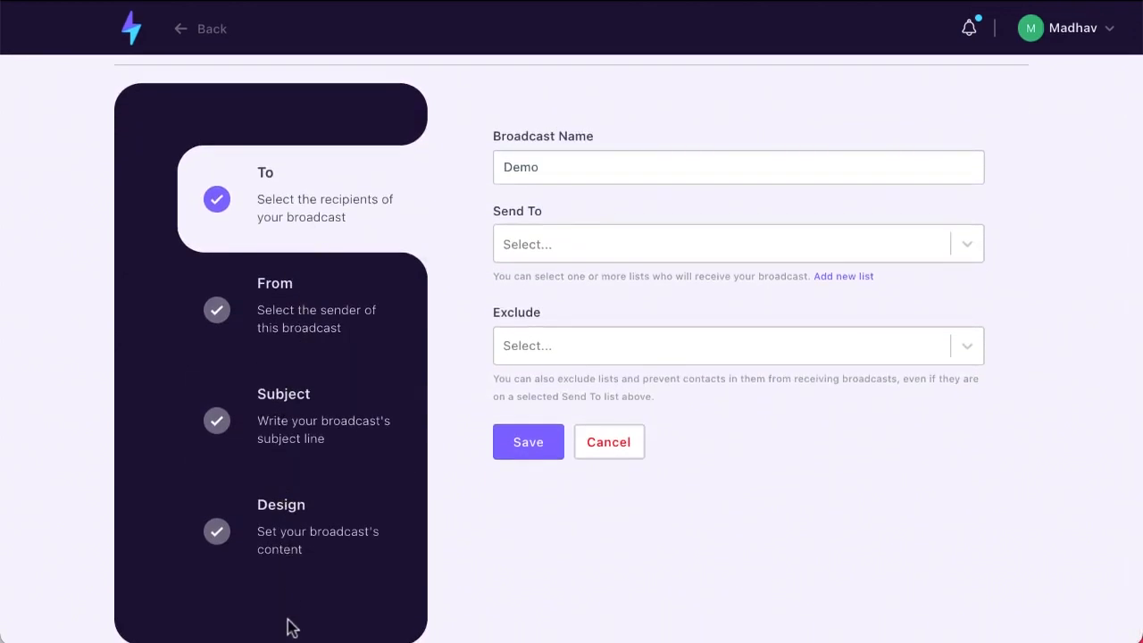
{"action": "left_click", "coordinate": [541, 244]}
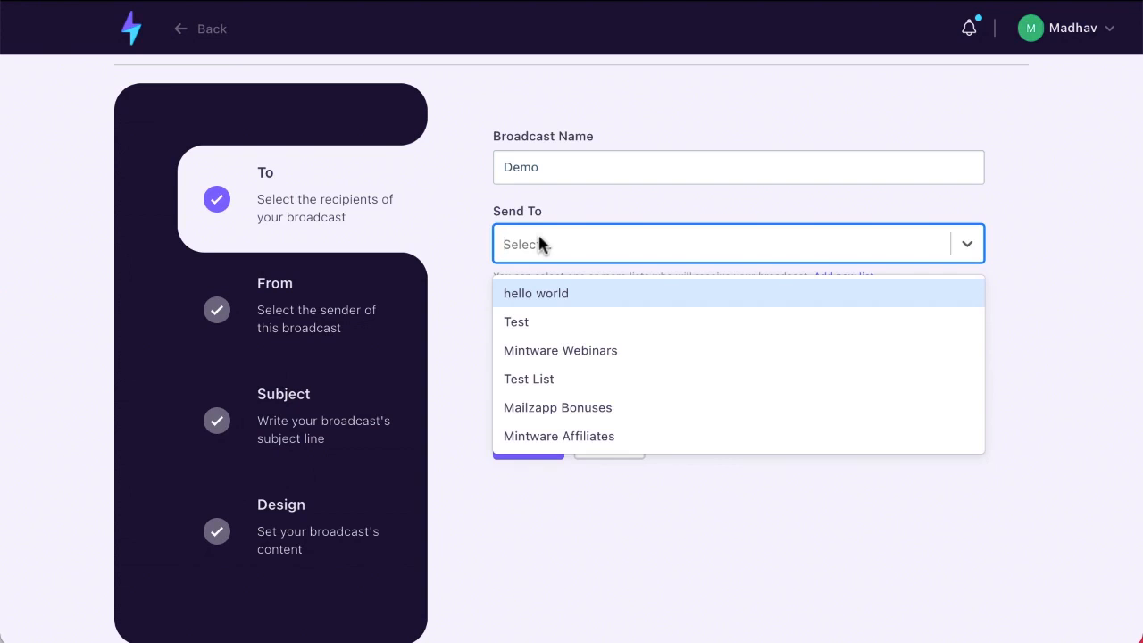
{"action": "left_click", "coordinate": [527, 322]}
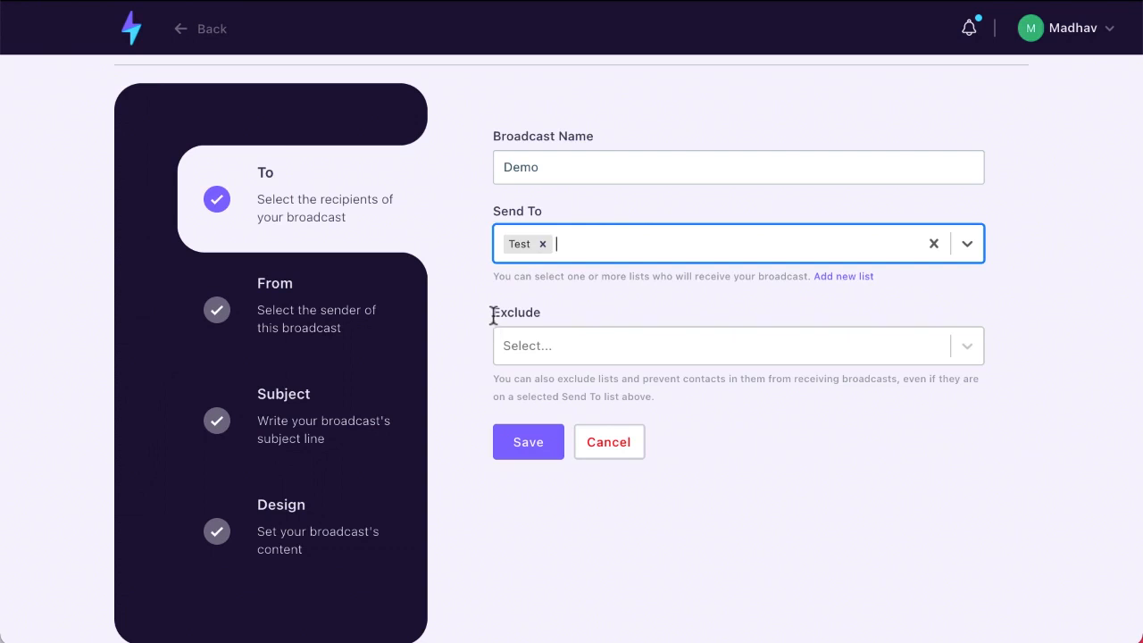
{"action": "left_click", "coordinate": [541, 347]}
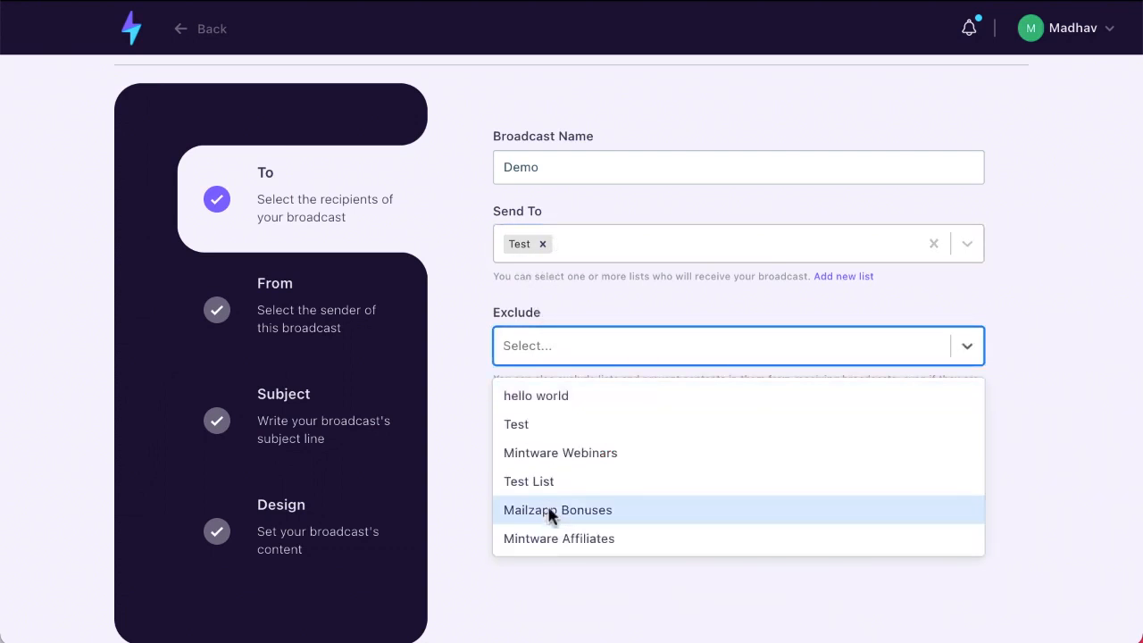
{"action": "left_click", "coordinate": [543, 537]}
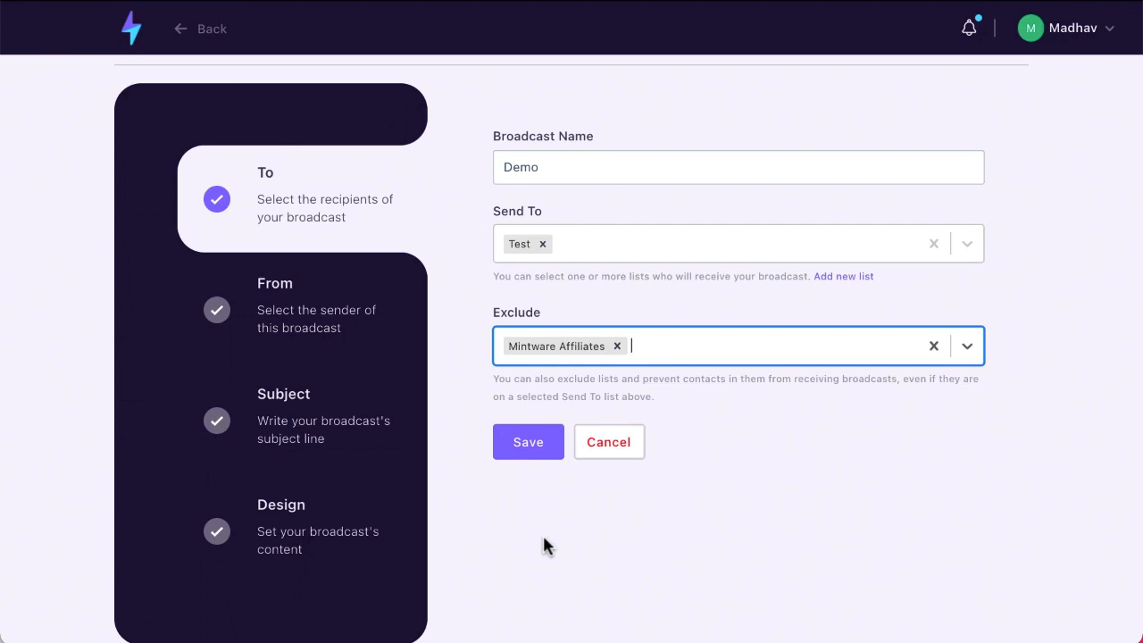
Save the recipients and set the From Name to 'Mintware Platform'
{"action": "left_click", "coordinate": [525, 453]}
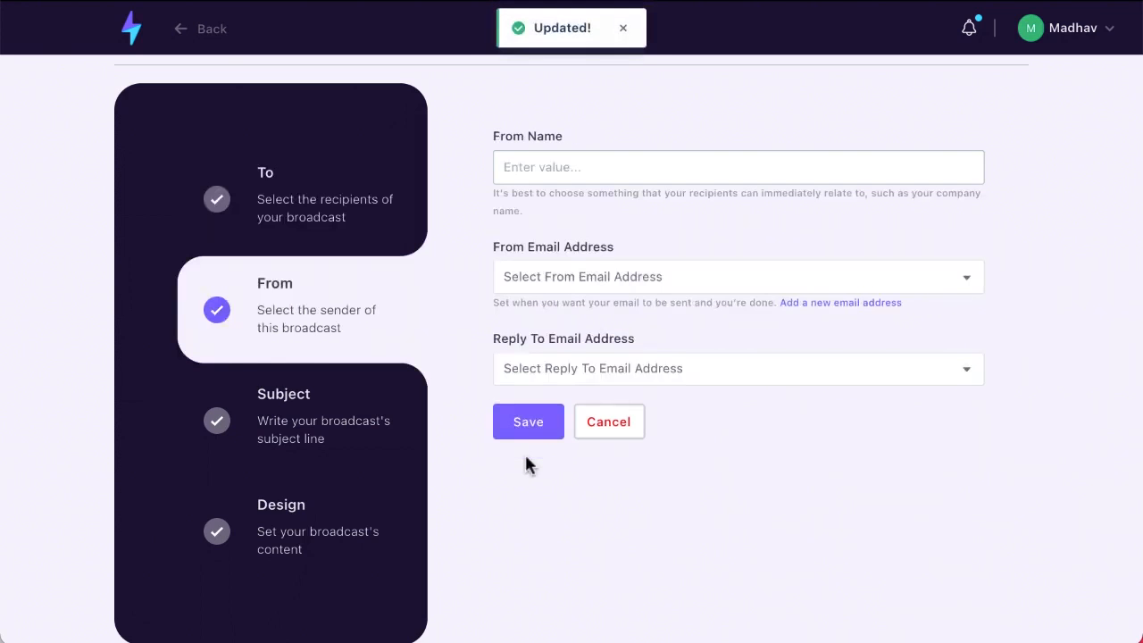
{"action": "left_click", "coordinate": [544, 170]}
{"action": "left_click", "coordinate": [540, 219]}
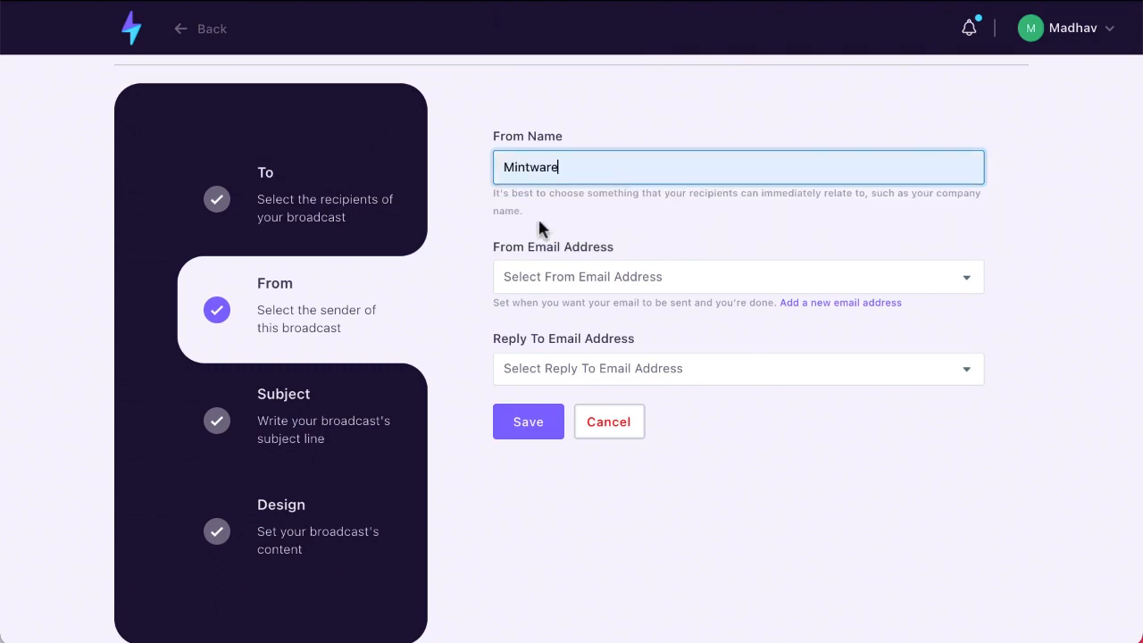
{"action": "type", "text": "Platform"}
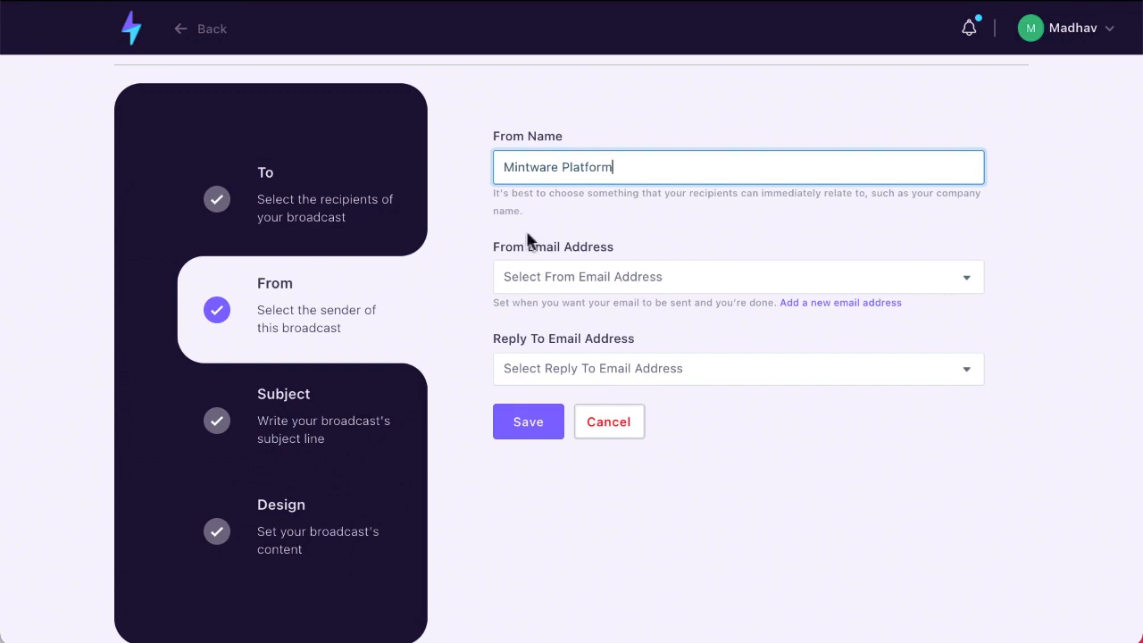
{"action": "left_click", "coordinate": [476, 295]}
Use the listed address as both from and reply-to address, and save
{"action": "left_click", "coordinate": [551, 288]}
{"action": "left_click", "coordinate": [551, 302]}
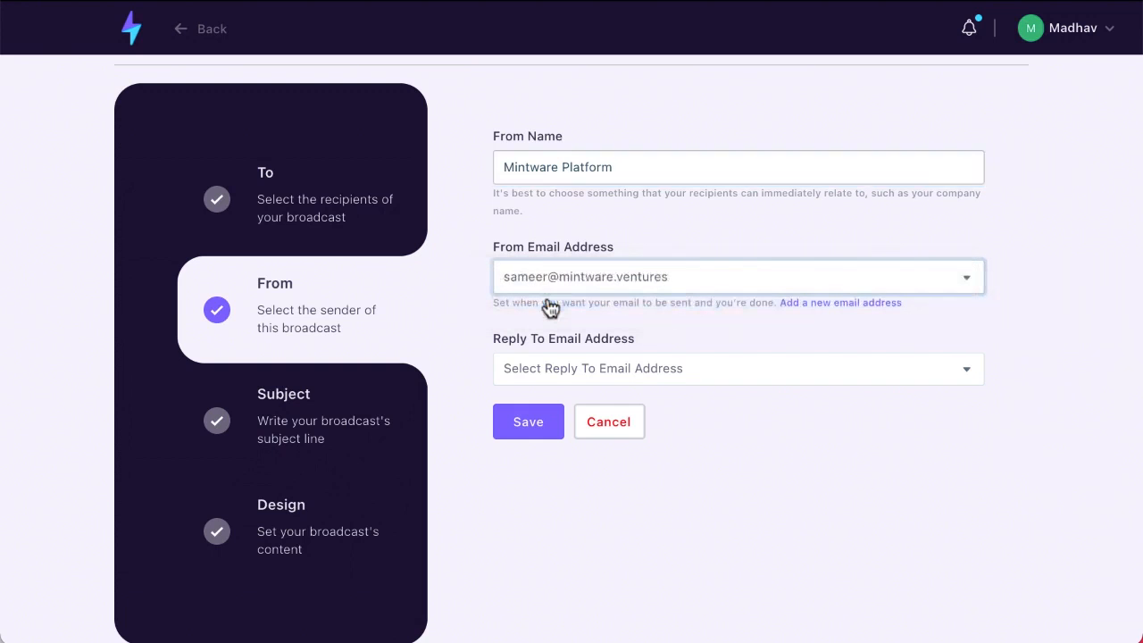
{"action": "left_click", "coordinate": [547, 376]}
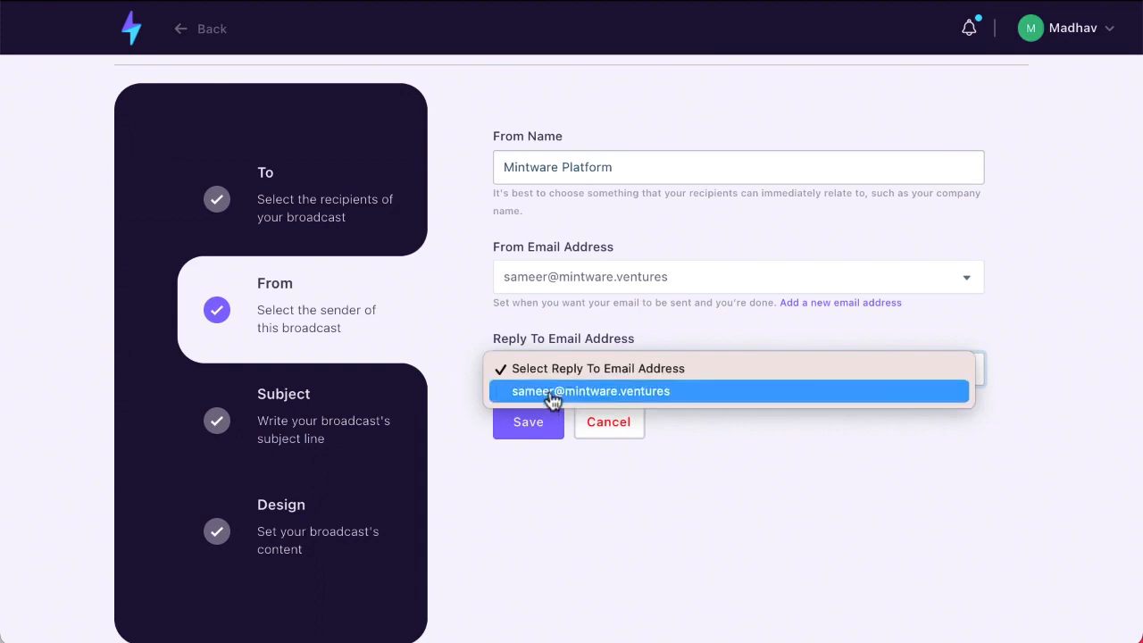
{"action": "left_click", "coordinate": [553, 394]}
{"action": "left_click", "coordinate": [536, 424]}
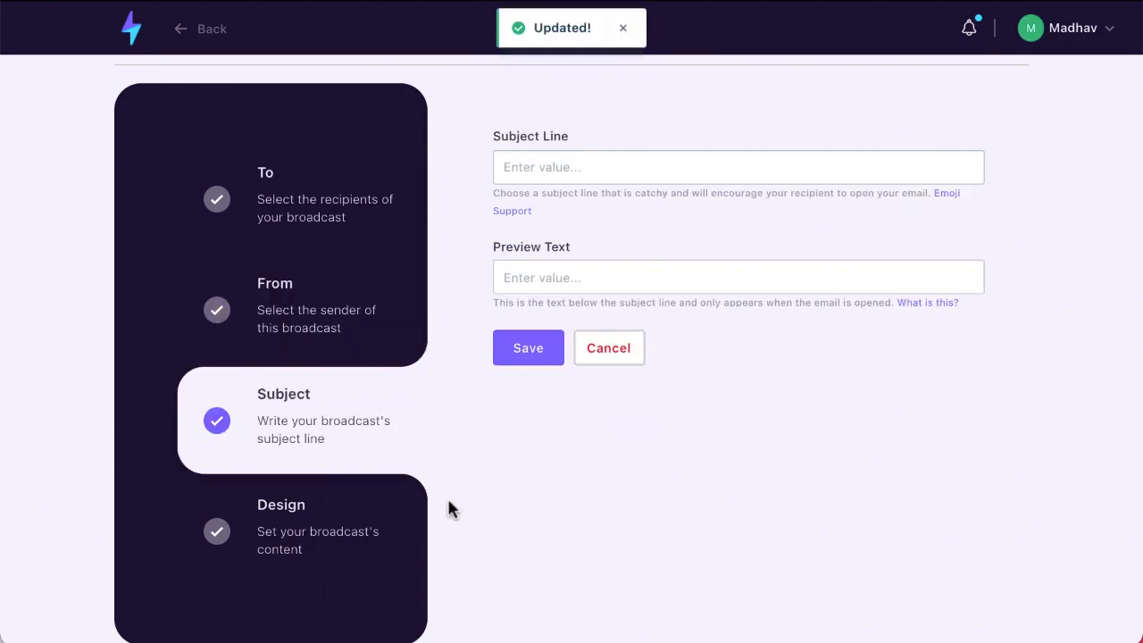
Enter the subject line 'This is the most awesome subject line'
{"action": "left_click", "coordinate": [524, 178]}
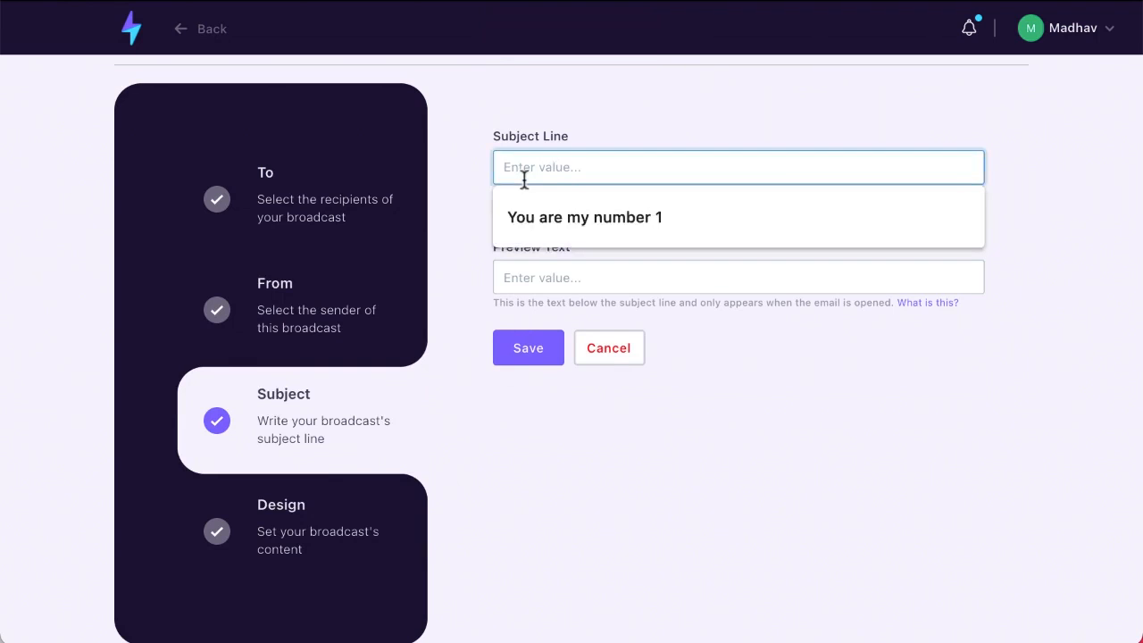
{"action": "type", "text": "T"}
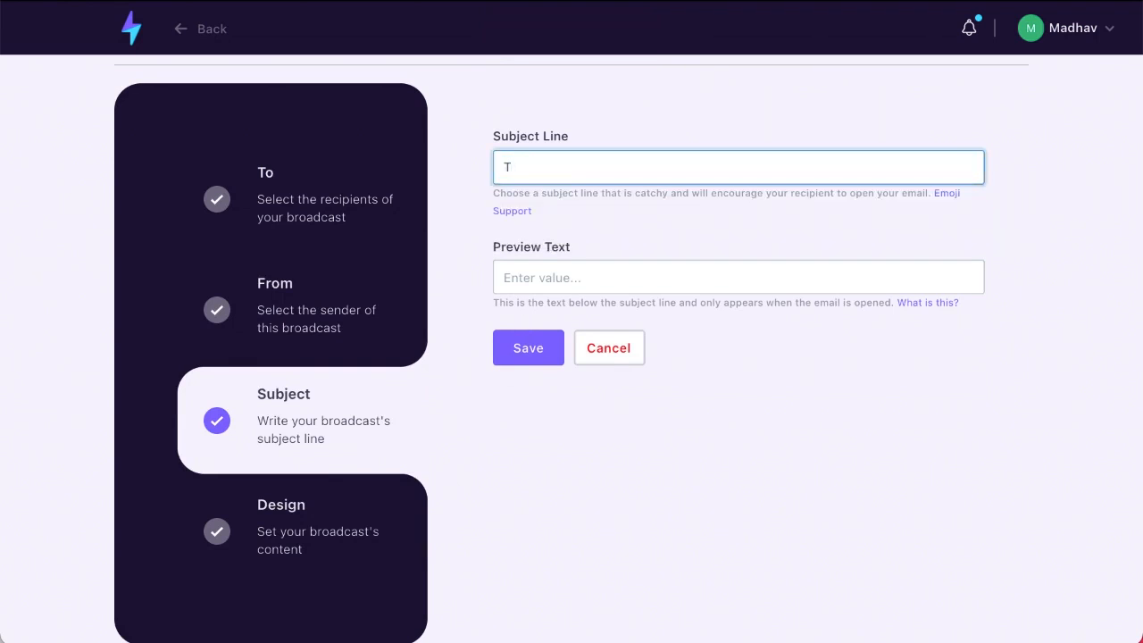
{"action": "type", "text": "his si"}
{"action": "key", "text": "BackSpace"}
{"action": "key", "text": "BackSpace"}
{"action": "type", "text": "is the most awesome"}
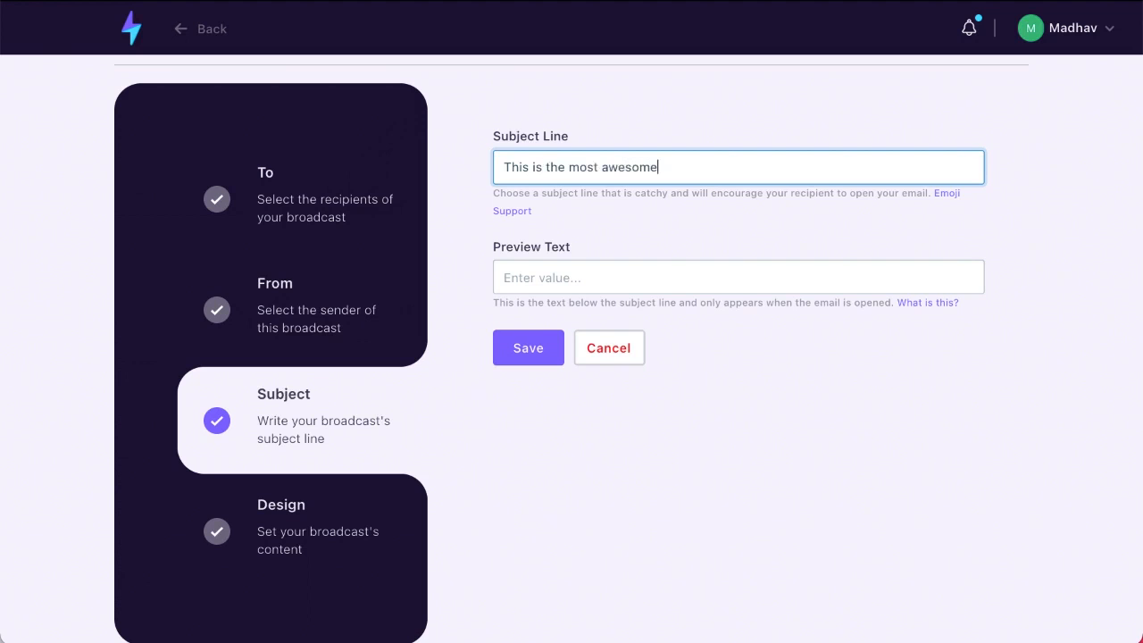
{"action": "type", "text": " subject line"}
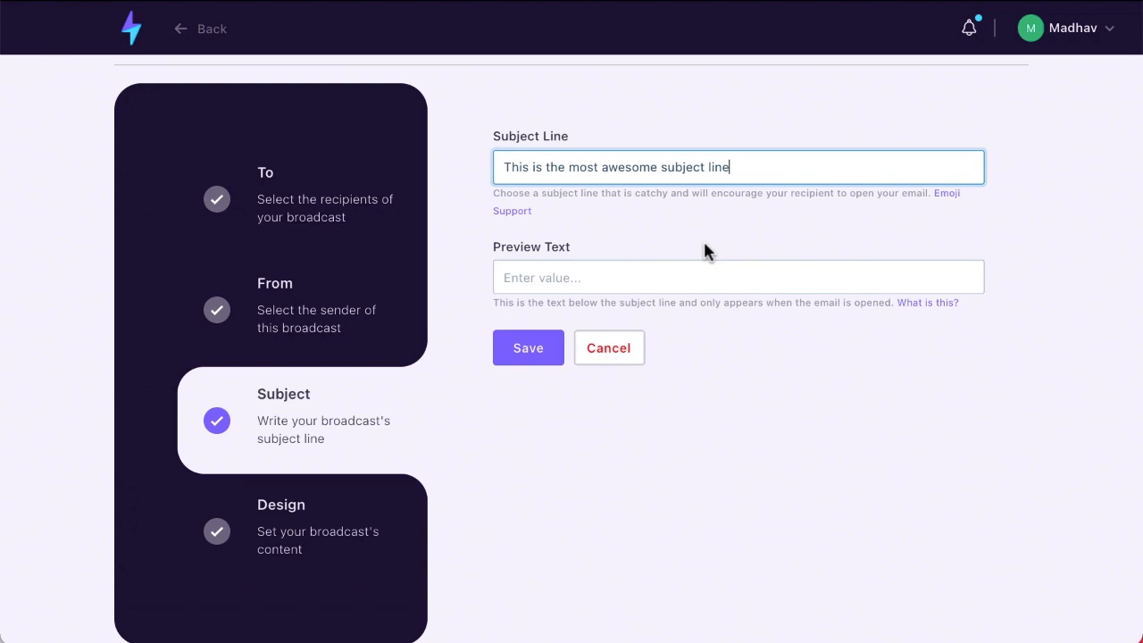
Type 'This is a preview text' as preview text, clear it again, and save
{"action": "left_click", "coordinate": [588, 277]}
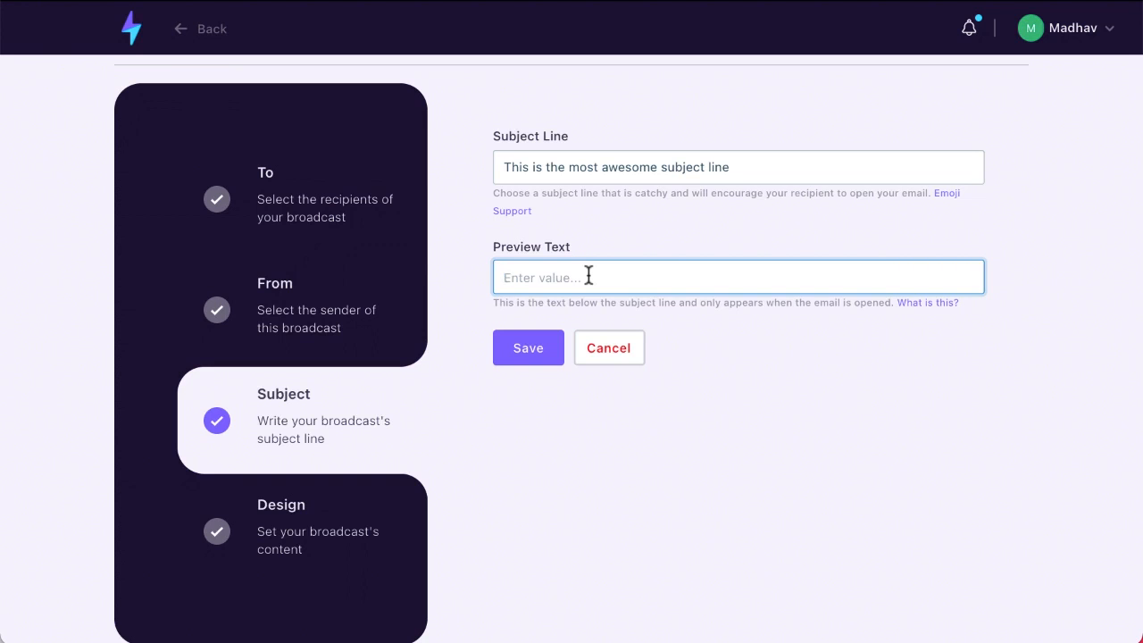
{"action": "type", "text": "This is a preview text"}
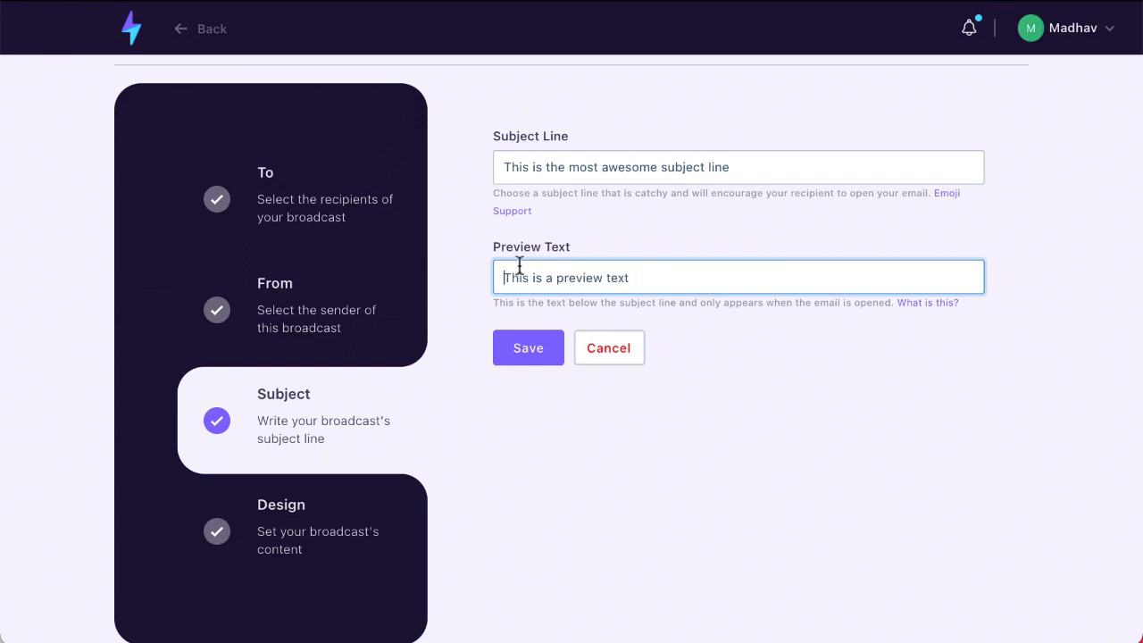
{"action": "triple_click", "coordinate": [685, 278]}
{"action": "key", "text": "BackSpace"}
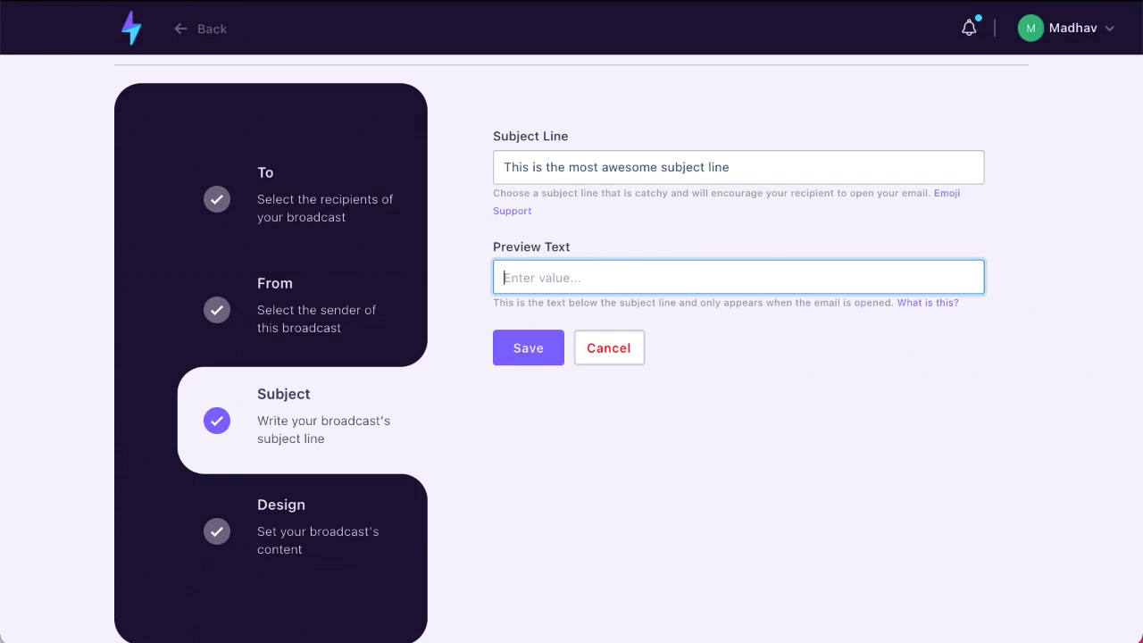
{"action": "left_click", "coordinate": [550, 352]}
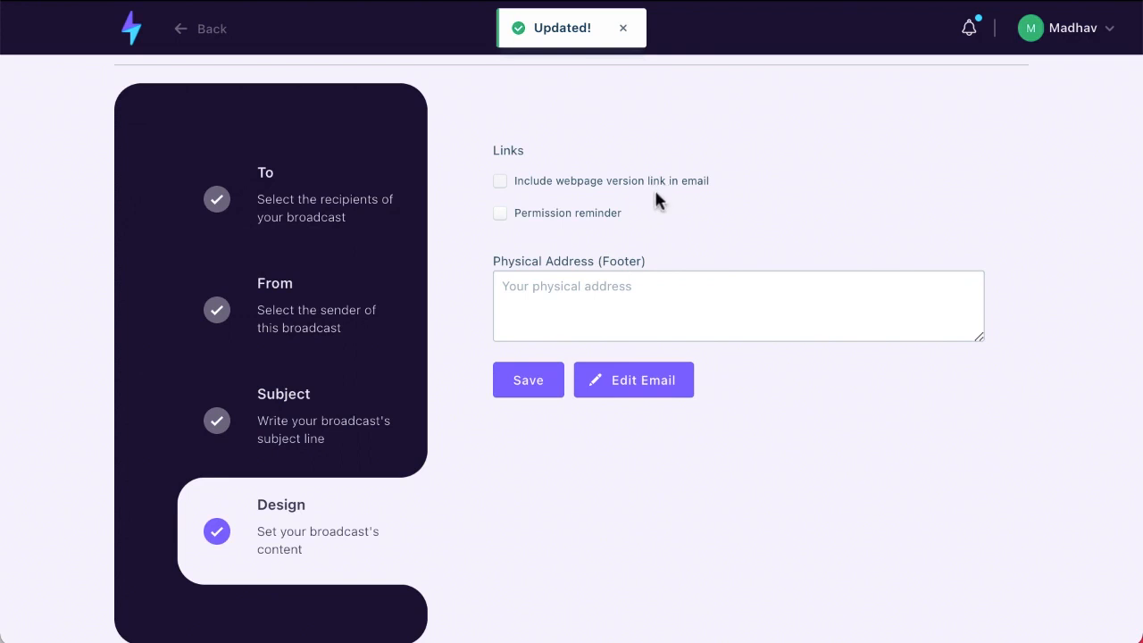
Enable the webpage version link, save footer address 'This is my physical address', and open the editor
{"action": "left_click", "coordinate": [503, 187]}
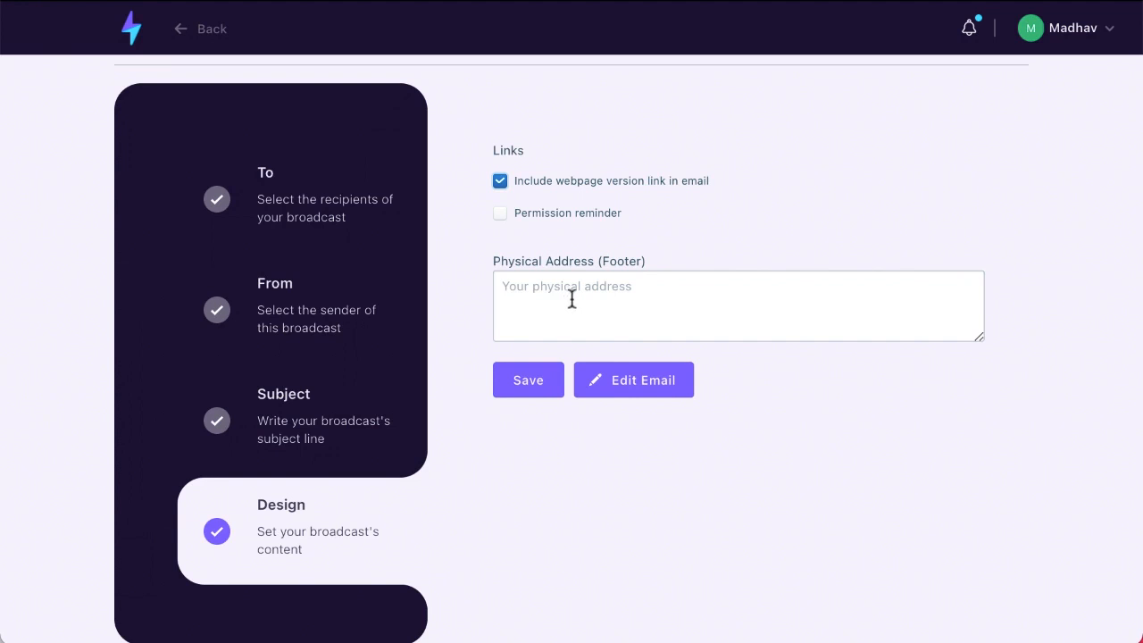
{"action": "left_click", "coordinate": [527, 309]}
{"action": "type", "text": "This is "}
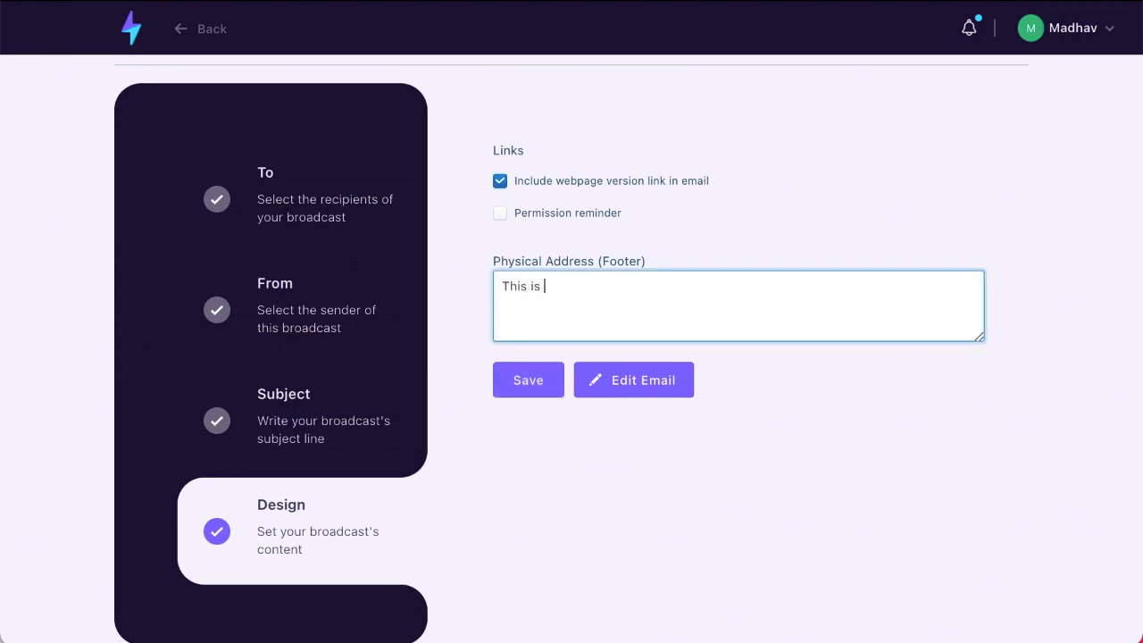
{"action": "type", "text": "my physical address"}
{"action": "left_click", "coordinate": [521, 393]}
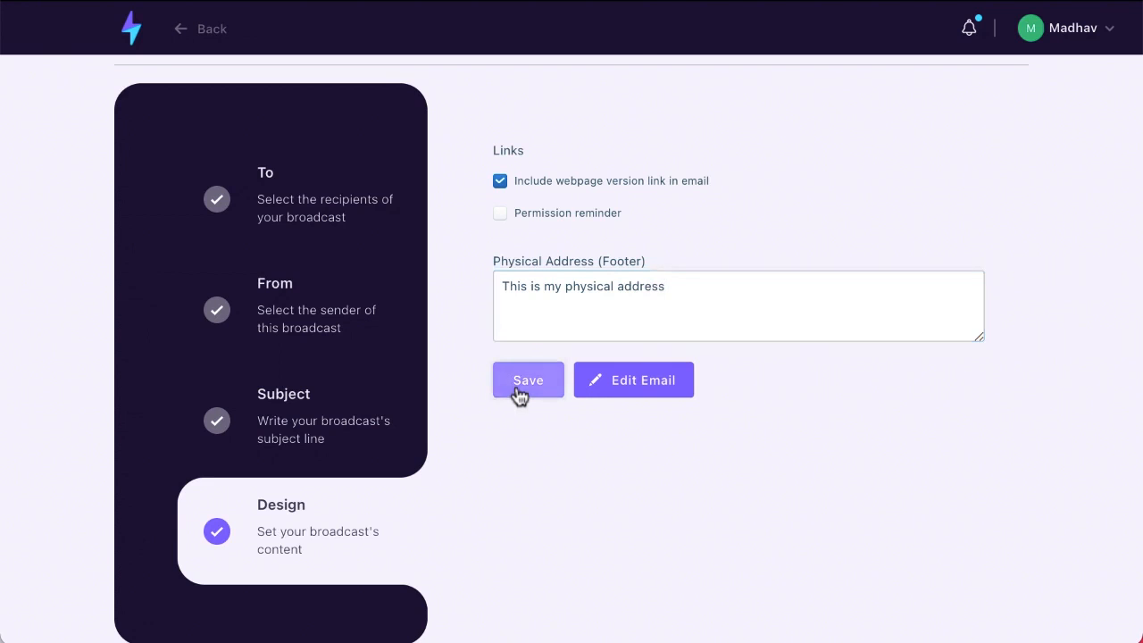
{"action": "left_click", "coordinate": [617, 395]}
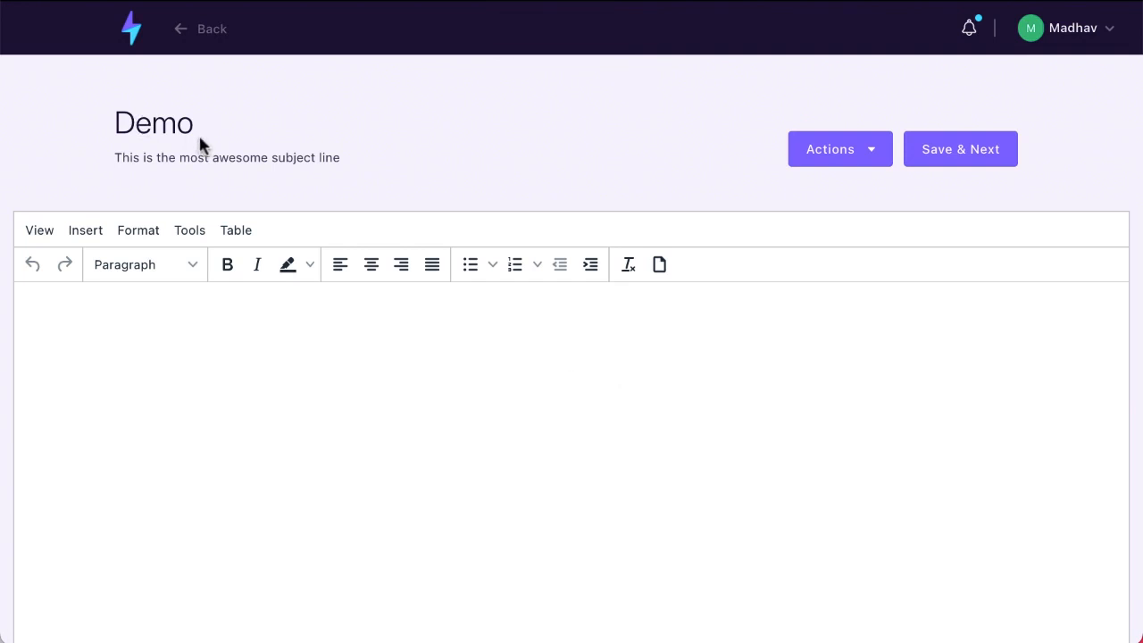
Write 'This is my email text' as the email body and show the Actions dropdown
{"action": "left_click_drag", "start_coordinate": [115, 123], "coordinate": [196, 122]}
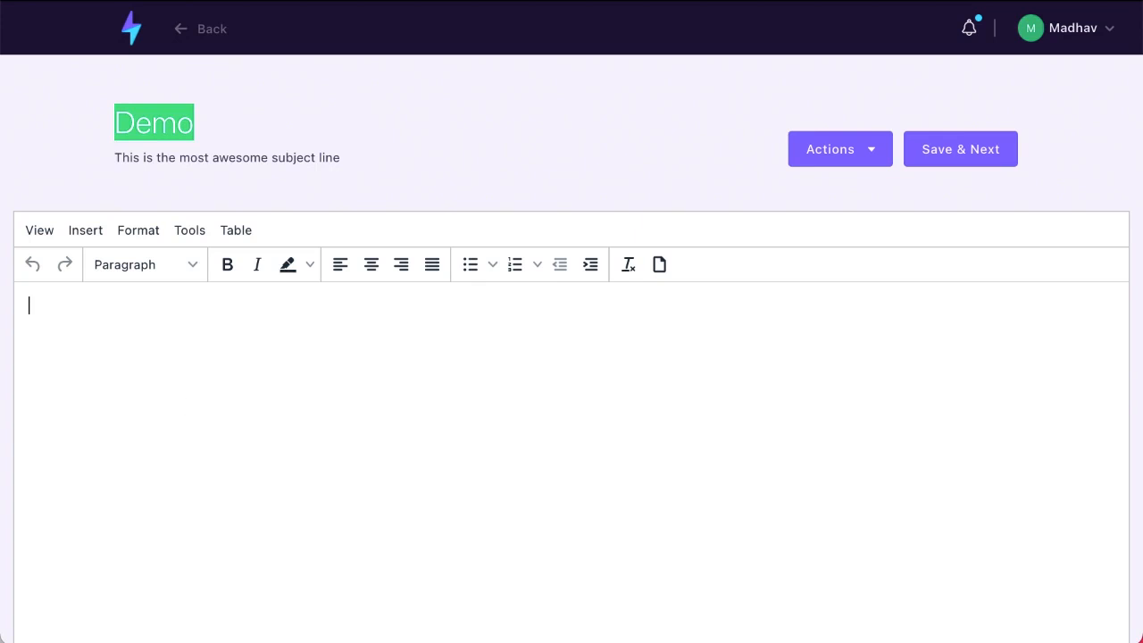
{"action": "type", "text": "This is my email te"}
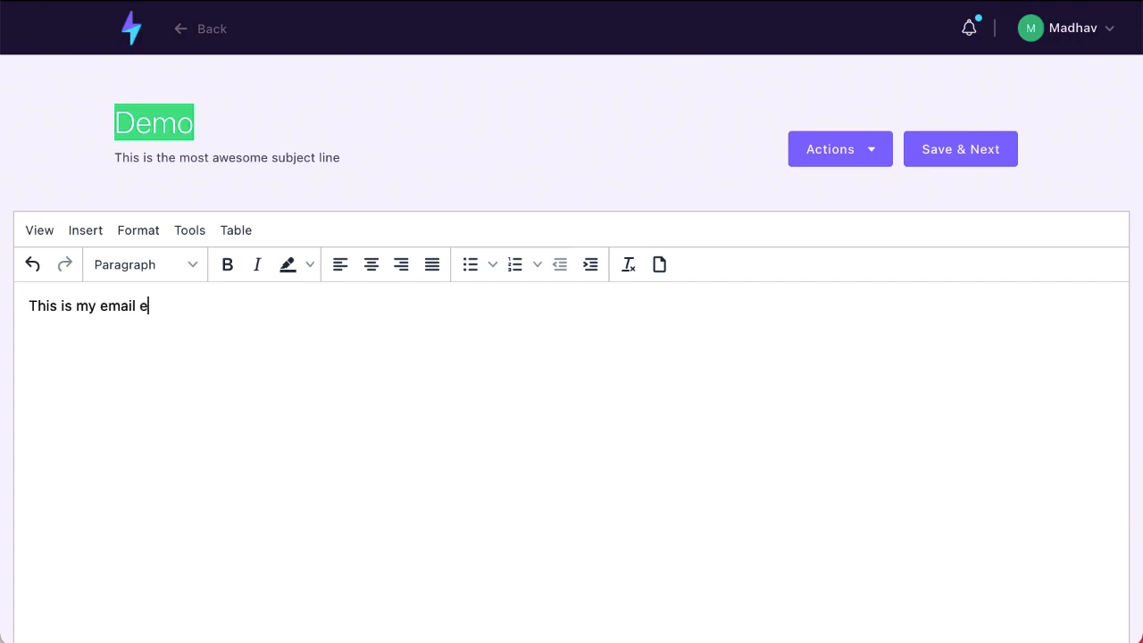
{"action": "type", "text": "x"}
{"action": "key", "text": "BackSpace"}
{"action": "key", "text": "BackSpace"}
{"action": "type", "text": "text"}
{"action": "scroll", "coordinate": [638, 455], "scroll_direction": "down", "scroll_amount": 3}
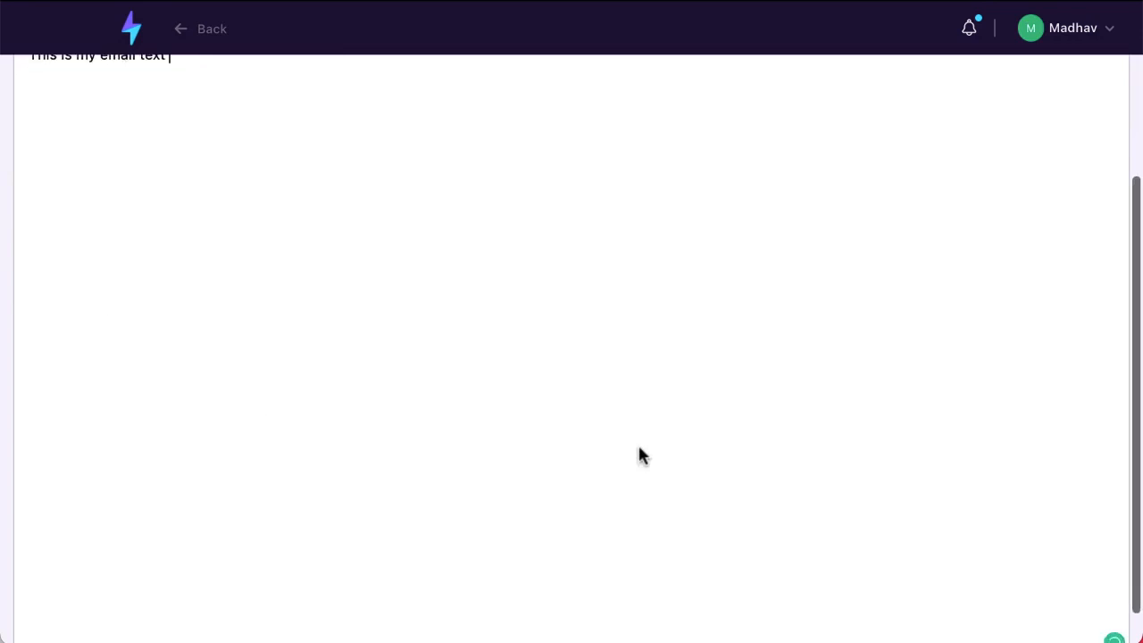
{"action": "scroll", "coordinate": [637, 455], "scroll_direction": "up", "scroll_amount": 3}
{"action": "left_click", "coordinate": [859, 157]}
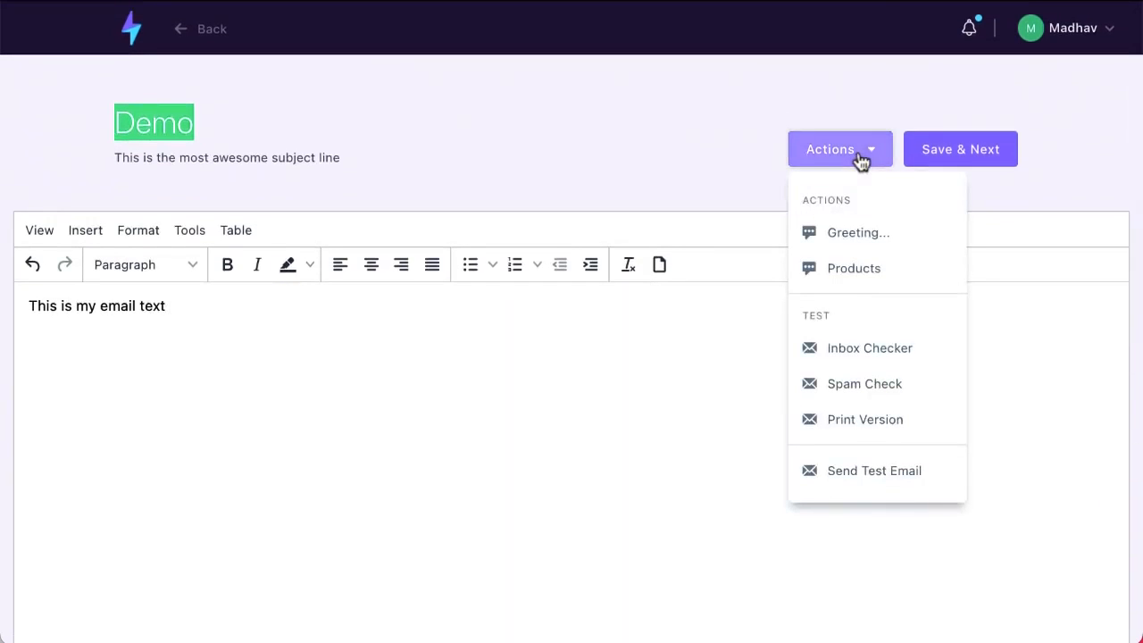
{"action": "left_click", "coordinate": [942, 270]}
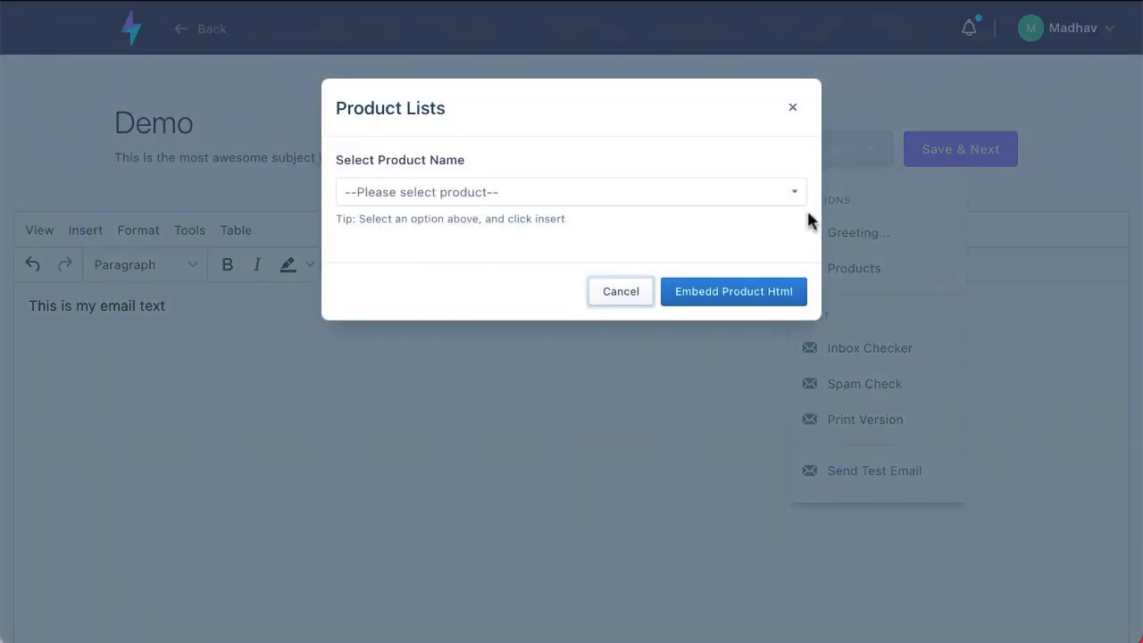
{"action": "left_click", "coordinate": [794, 196]}
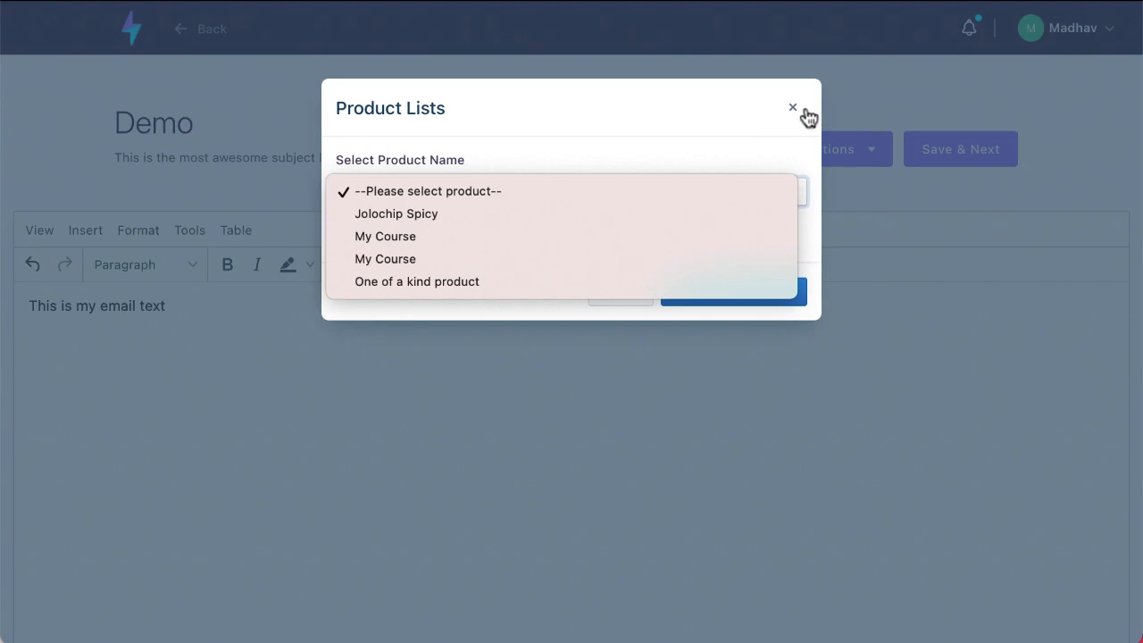
{"action": "left_click", "coordinate": [755, 136]}
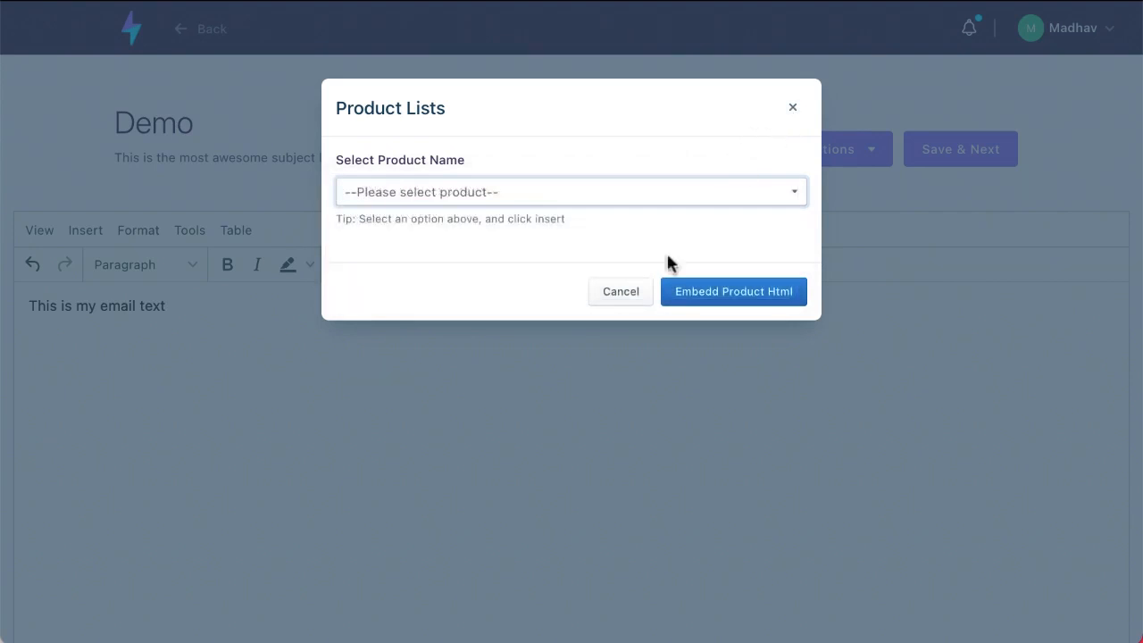
{"action": "left_click", "coordinate": [632, 291]}
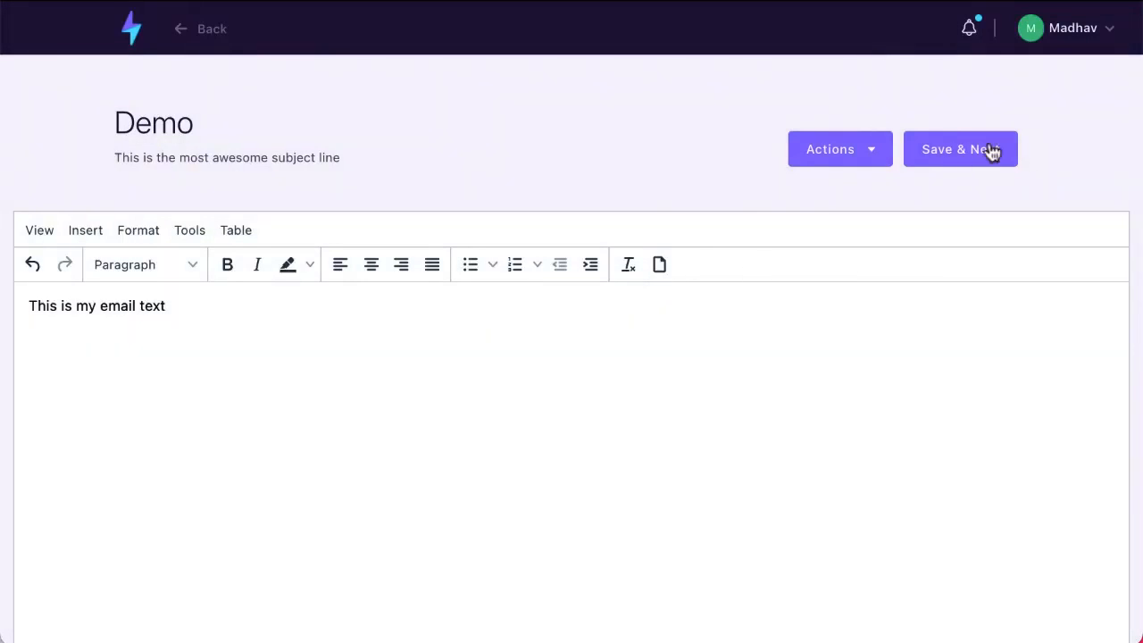
Save the email content, try scheduling in Eastern Time (US & Canada), then cancel scheduling
{"action": "left_click", "coordinate": [953, 146]}
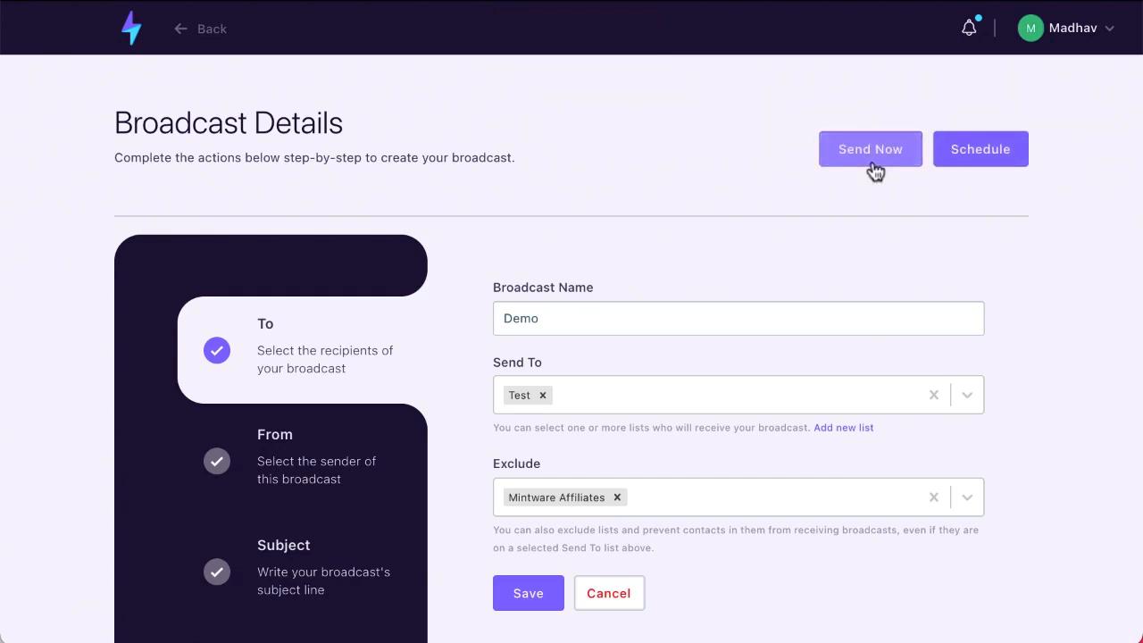
{"action": "left_click", "coordinate": [1016, 147]}
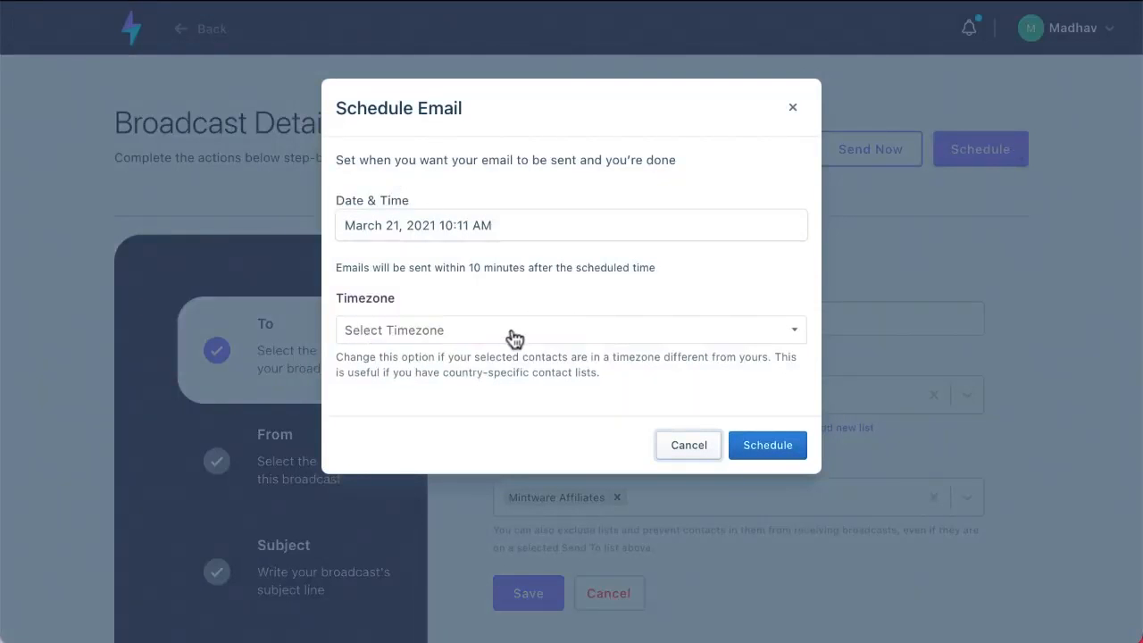
{"action": "left_click", "coordinate": [437, 330]}
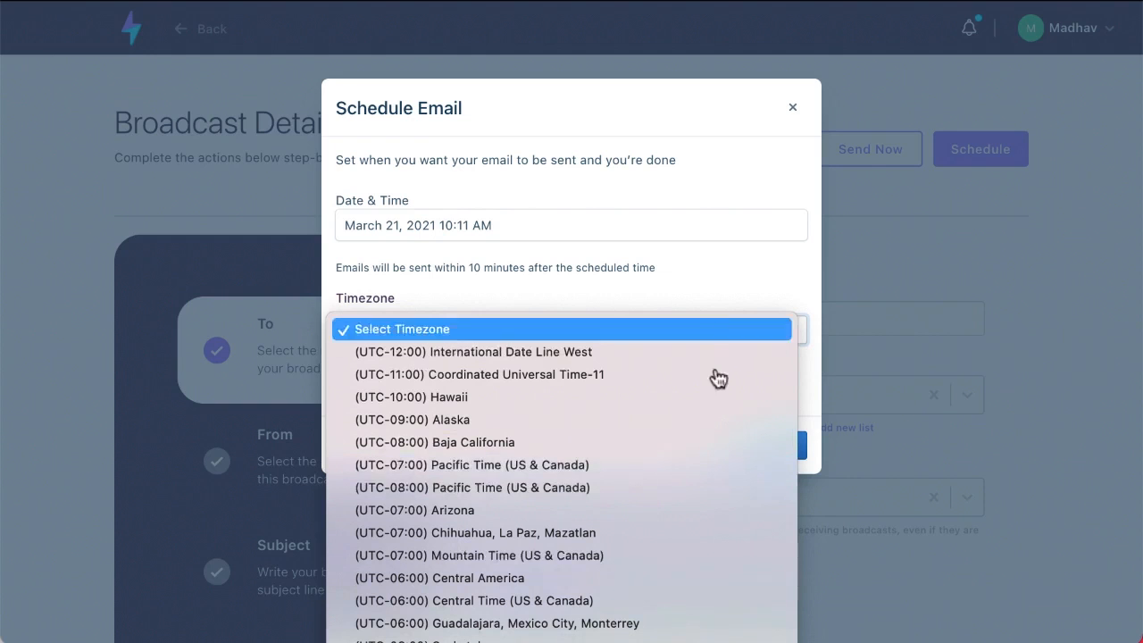
{"action": "left_click", "coordinate": [464, 642]}
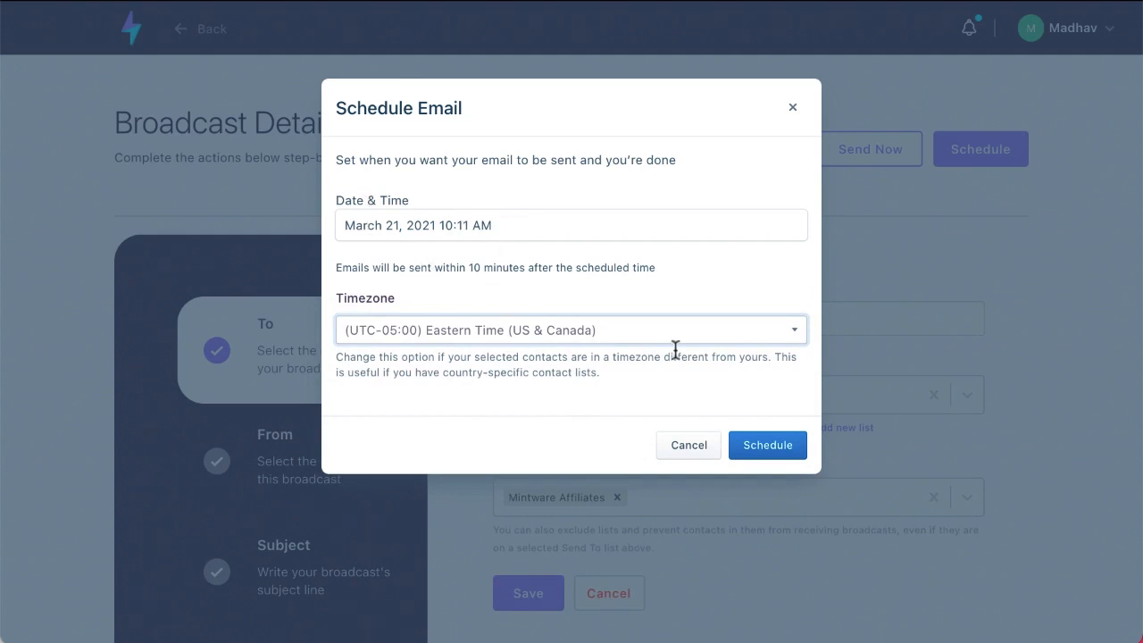
{"action": "left_click", "coordinate": [681, 446]}
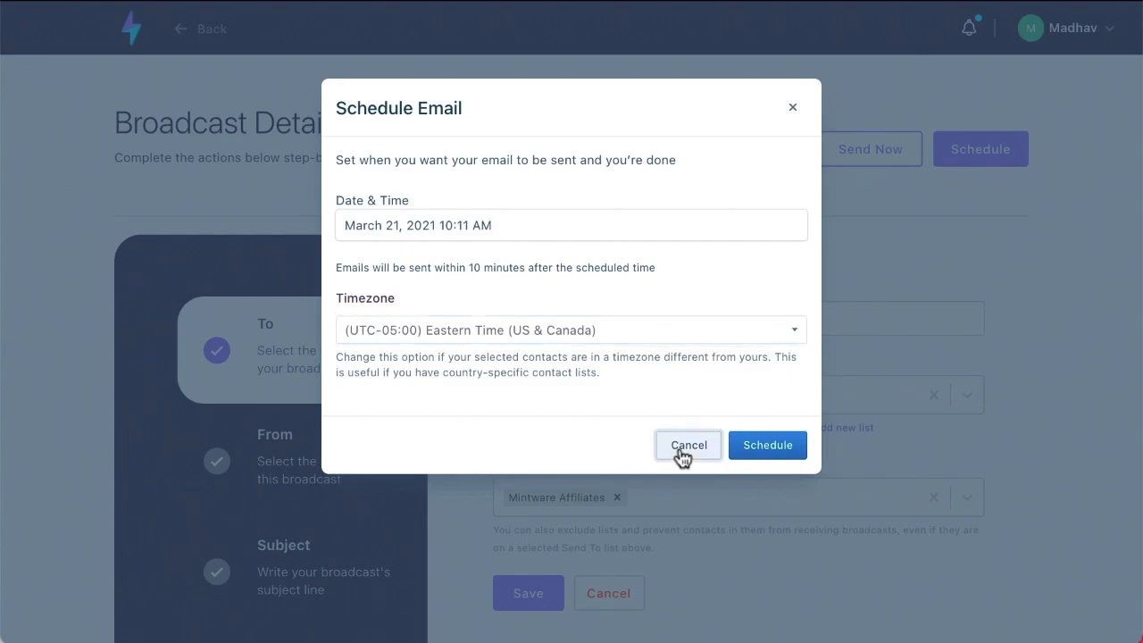
Save the Send To Test recipients and return to the dashboard
{"action": "scroll", "coordinate": [506, 406], "scroll_direction": "down", "scroll_amount": 2}
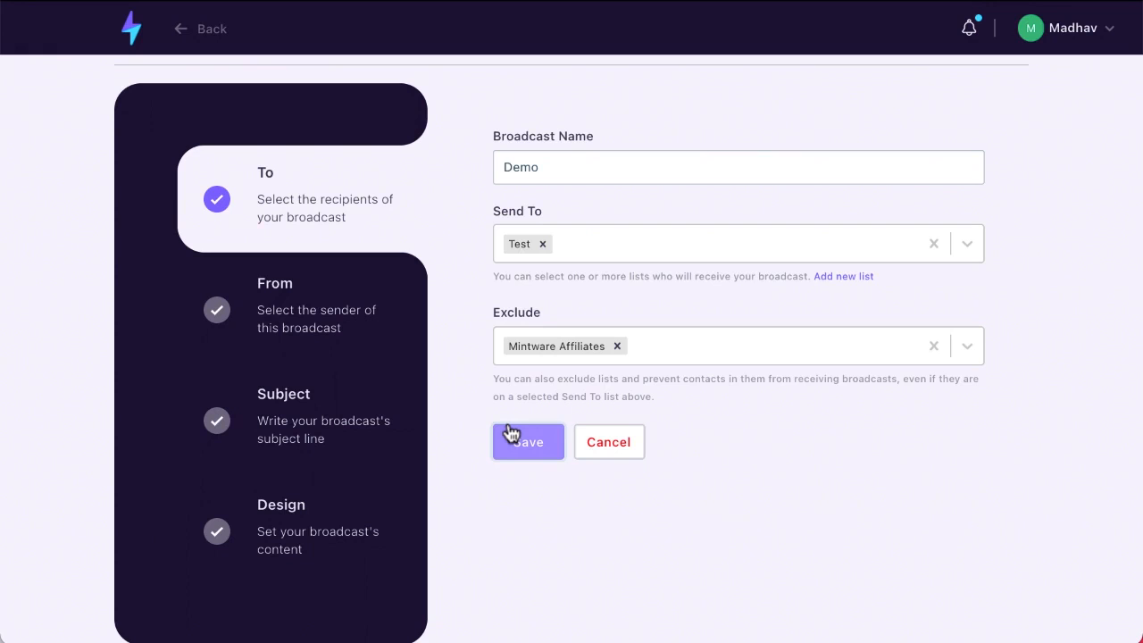
{"action": "left_click", "coordinate": [511, 433]}
{"action": "scroll", "coordinate": [509, 432], "scroll_direction": "up", "scroll_amount": 2}
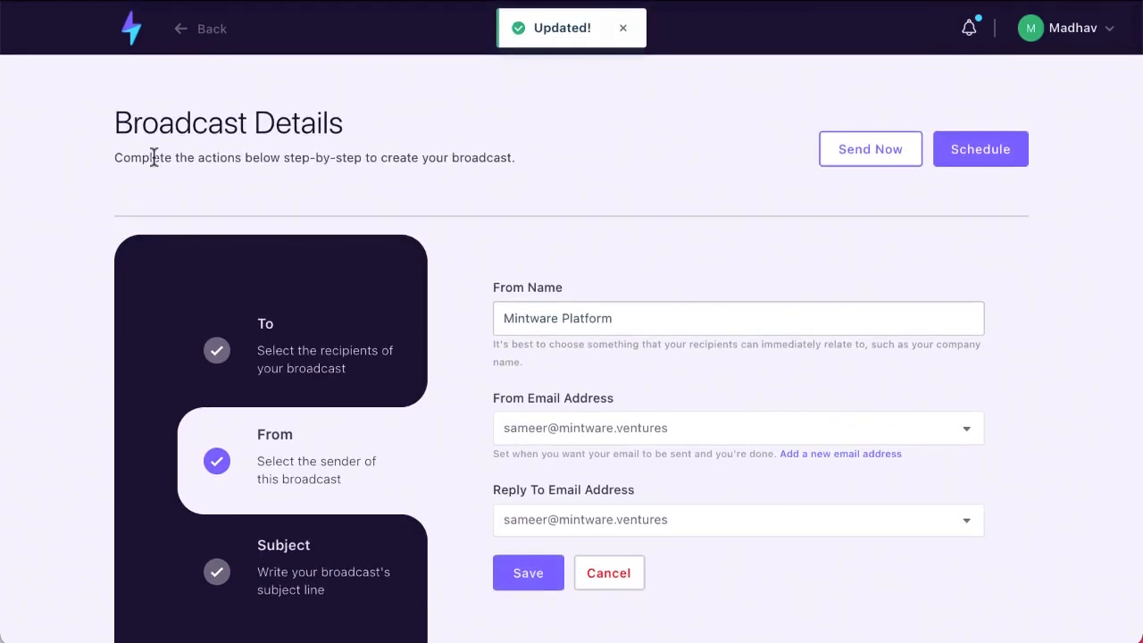
{"action": "left_click", "coordinate": [131, 29]}
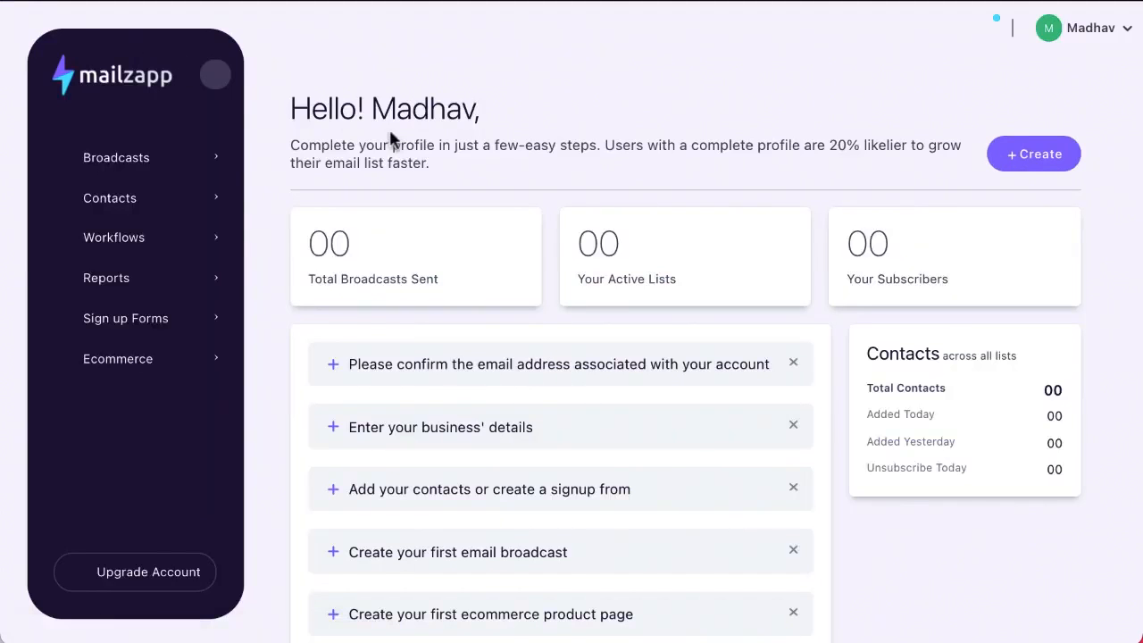
From the Broadcasts List, create a Drag & Drop Editor broadcast named 'Demo DnD'
{"action": "left_click", "coordinate": [129, 162]}
{"action": "left_click", "coordinate": [191, 202]}
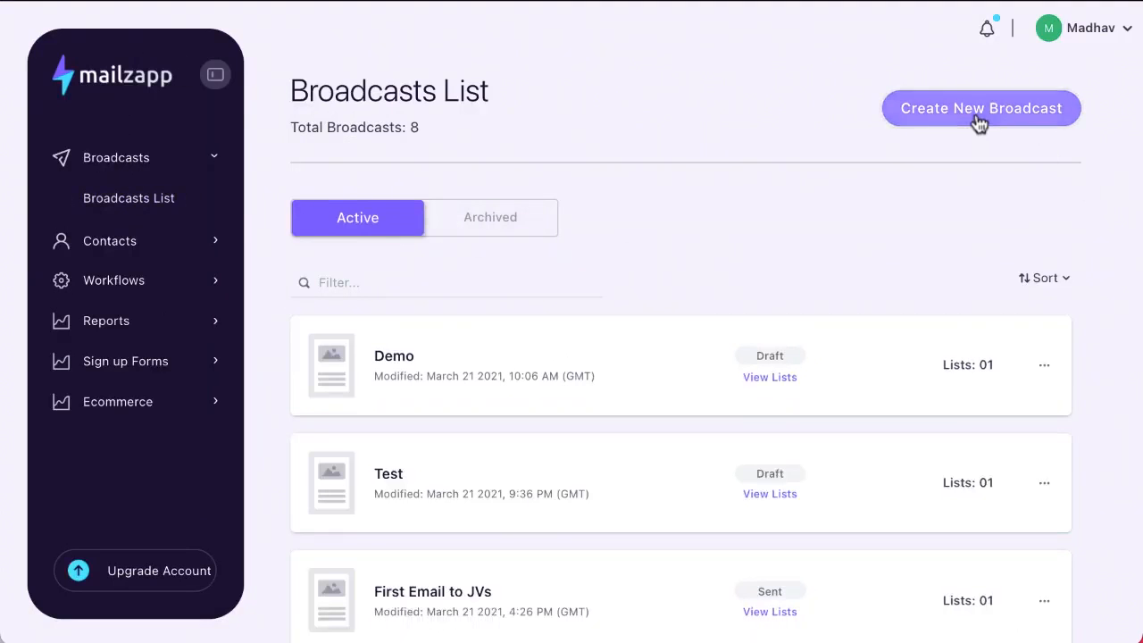
{"action": "left_click", "coordinate": [979, 124]}
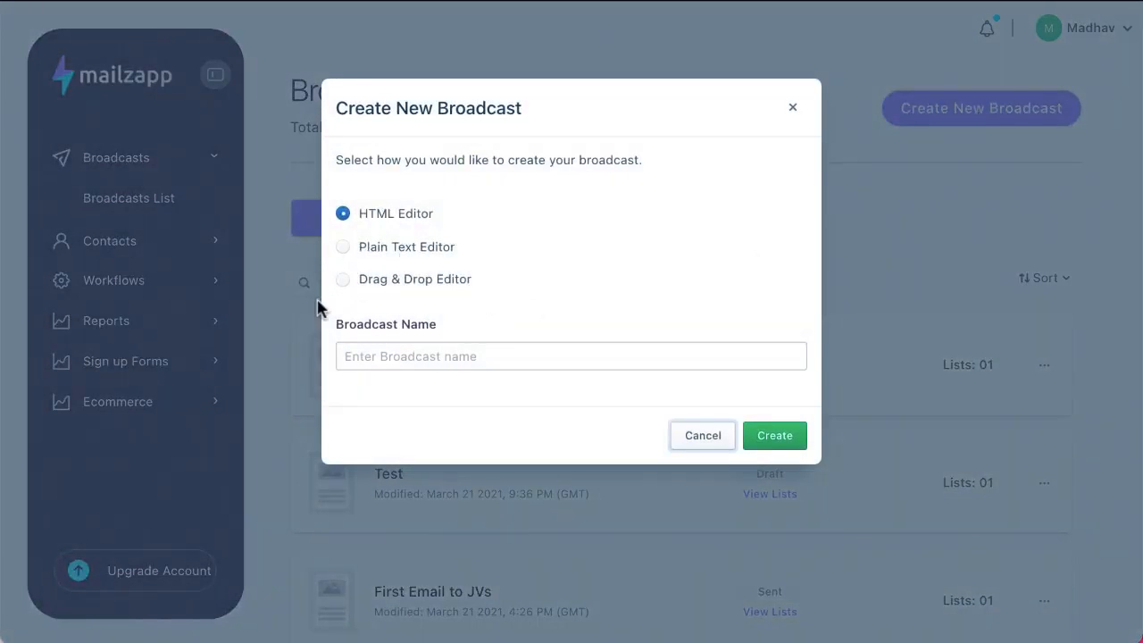
{"action": "left_click", "coordinate": [343, 279]}
{"action": "left_click", "coordinate": [378, 341]}
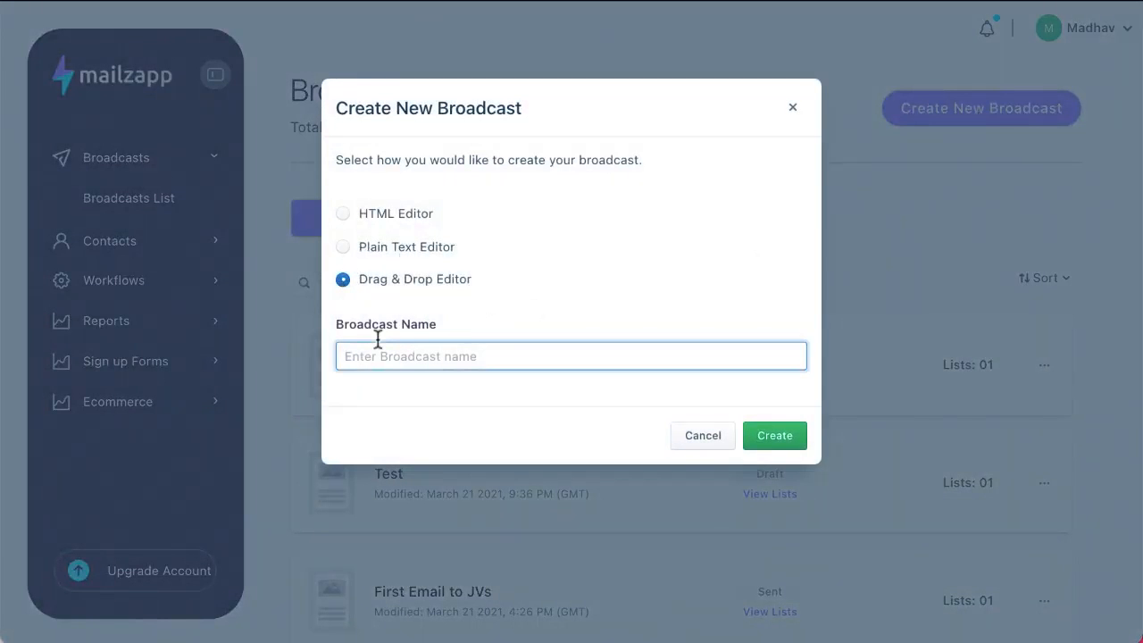
{"action": "type", "text": "Demo DnD"}
{"action": "left_click", "coordinate": [773, 435]}
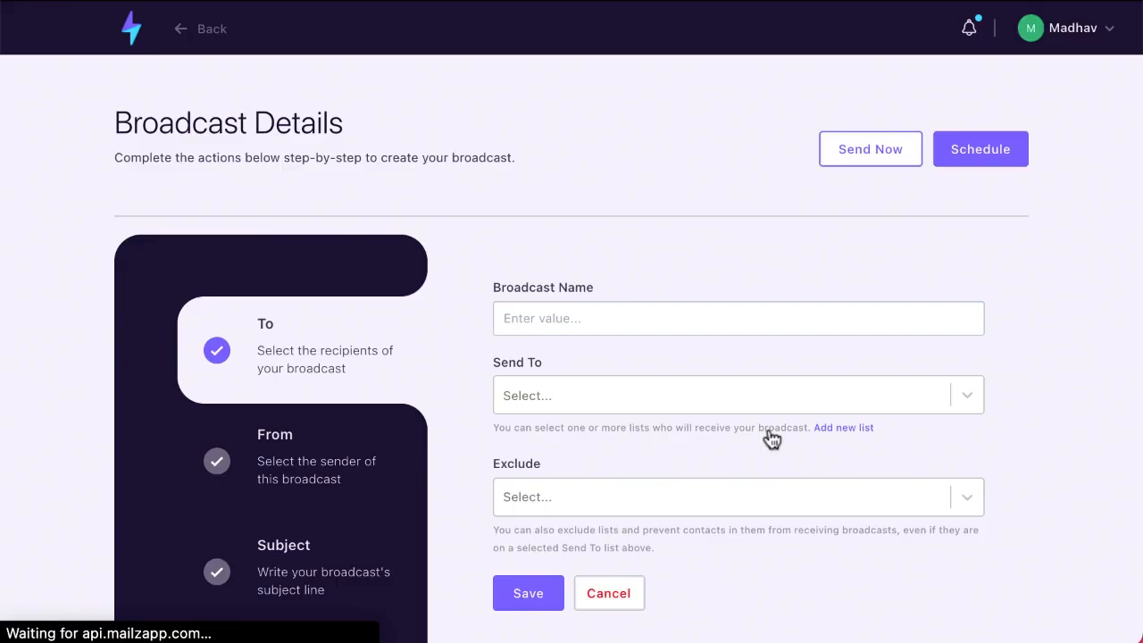
Address the broadcast to Test List and save the recipient and sender steps
{"action": "left_click", "coordinate": [607, 394]}
{"action": "left_click", "coordinate": [585, 530]}
{"action": "scroll", "coordinate": [584, 533], "scroll_direction": "down", "scroll_amount": 1}
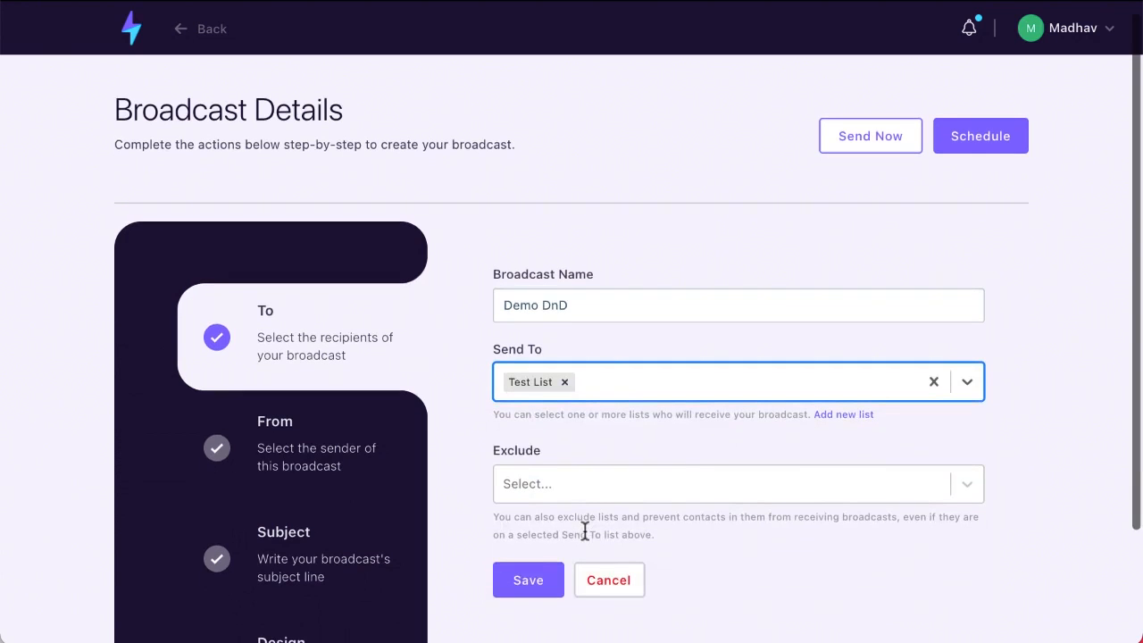
{"action": "left_click", "coordinate": [533, 593]}
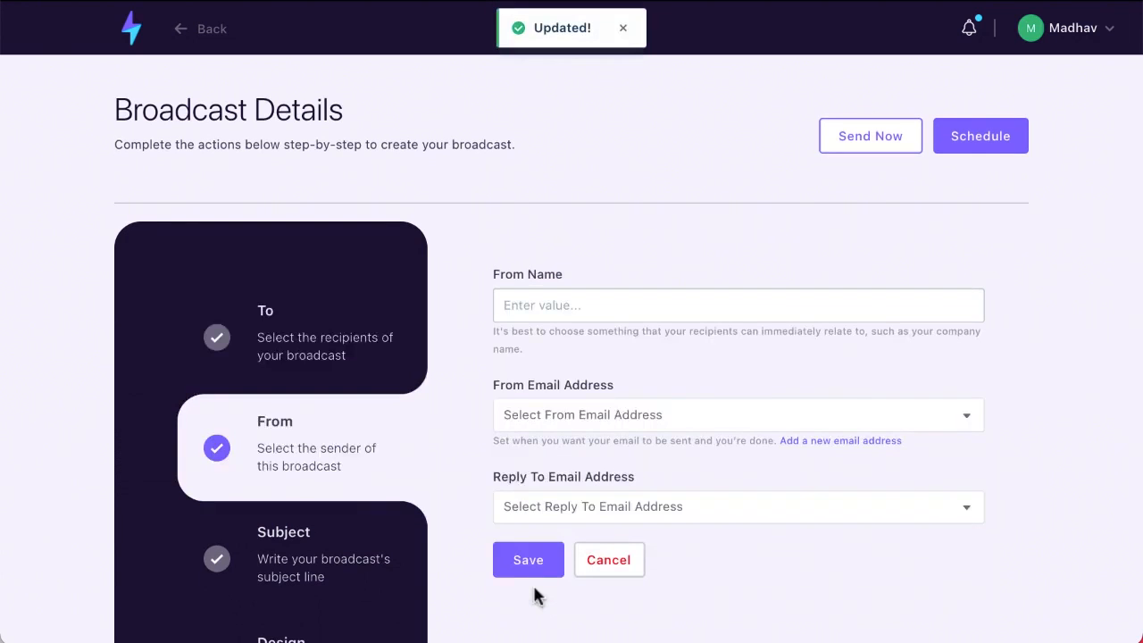
{"action": "left_click", "coordinate": [534, 575]}
Enter the subject line 'DnD' and save it
{"action": "left_click", "coordinate": [512, 305]}
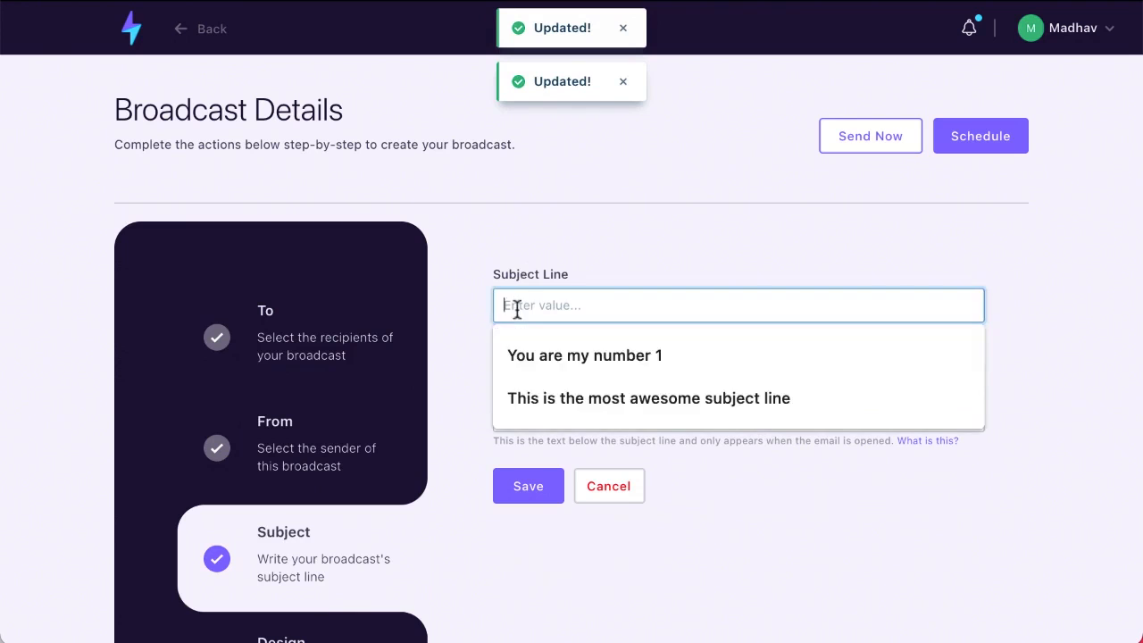
{"action": "type", "text": "Dnd"}
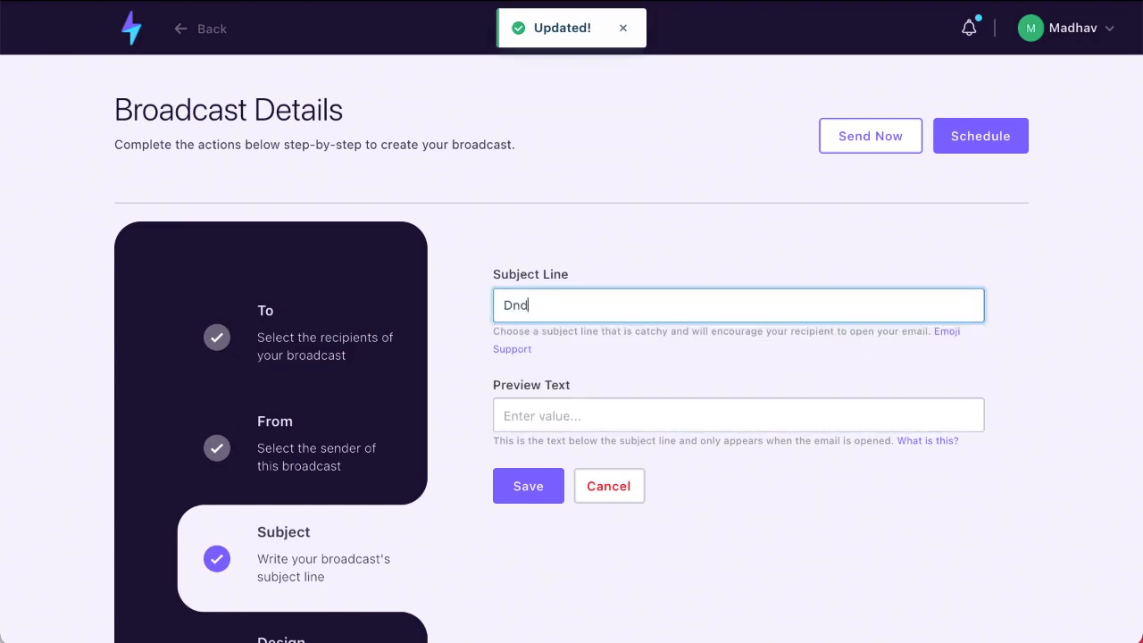
{"action": "left_click", "coordinate": [456, 430]}
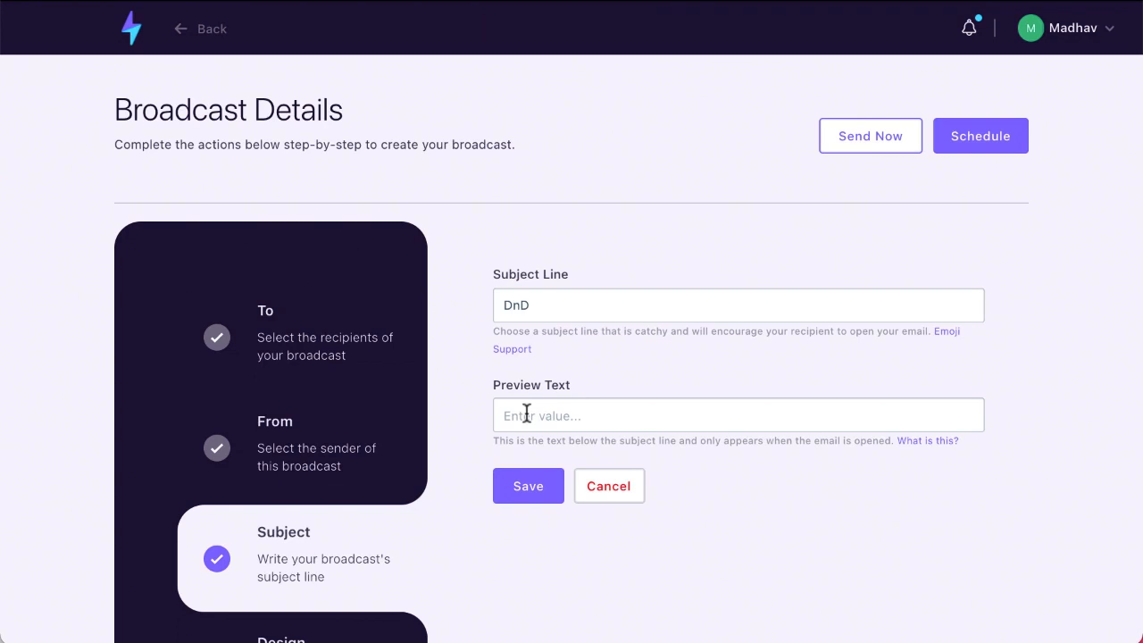
{"action": "left_click", "coordinate": [526, 310]}
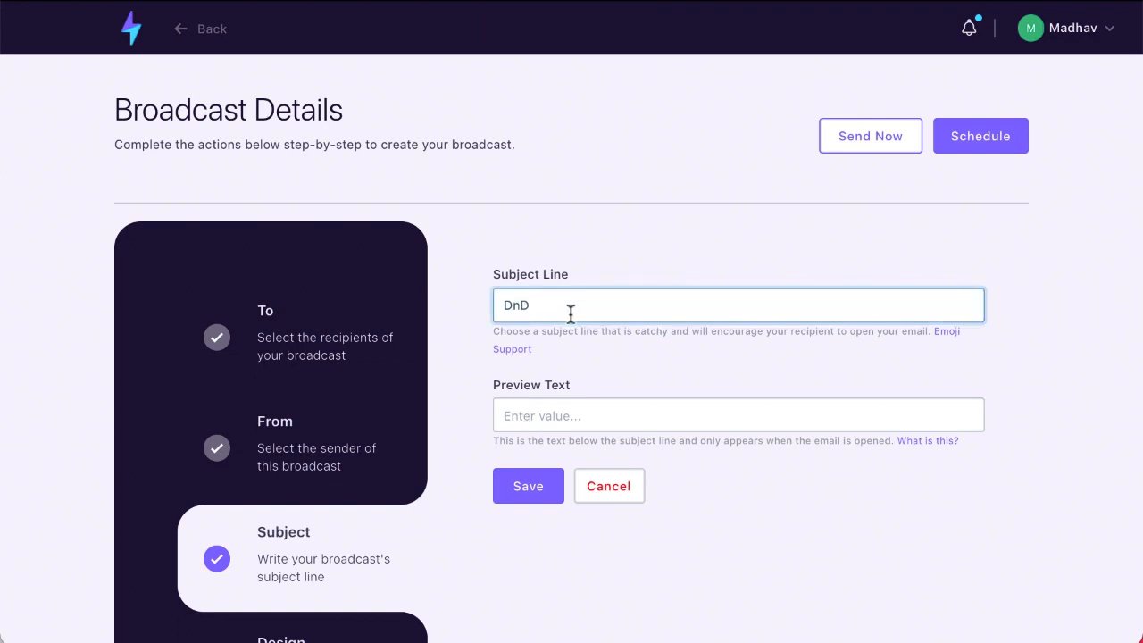
{"action": "key", "text": "BackSpace"}
{"action": "key", "text": "BackSpace"}
{"action": "key", "text": "BackSpace"}
{"action": "type", "text": "D"}
{"action": "key", "text": "BackSpace"}
{"action": "type", "text": "Dnd"}
{"action": "key", "text": "BackSpace"}
{"action": "type", "text": "D"}
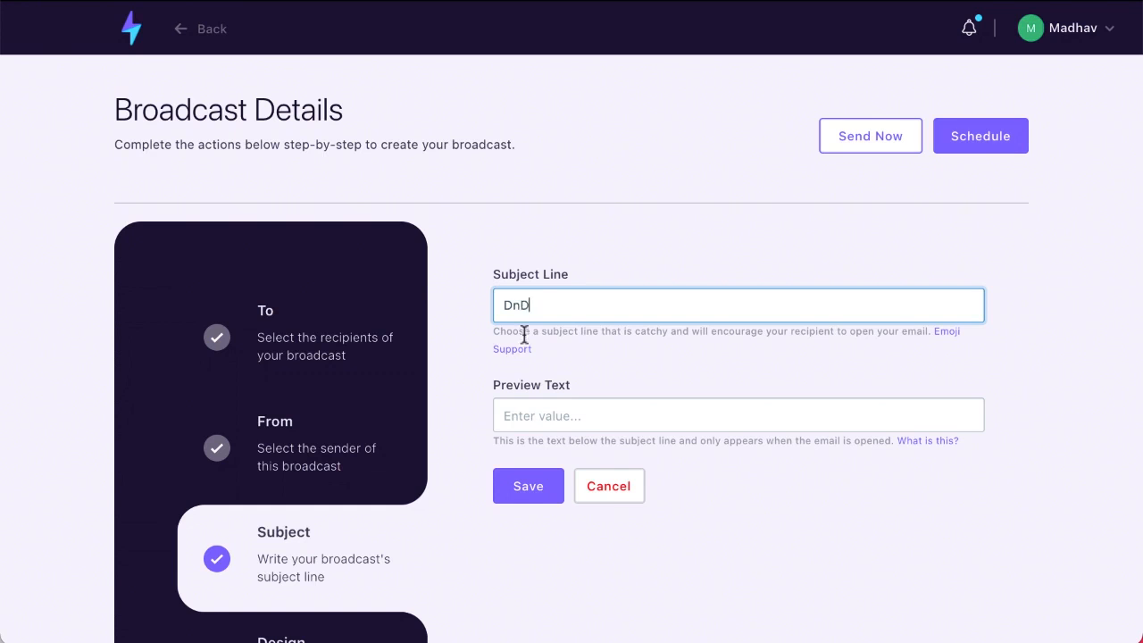
{"action": "left_click", "coordinate": [525, 488]}
{"action": "scroll", "coordinate": [363, 509], "scroll_direction": "down", "scroll_amount": 2}
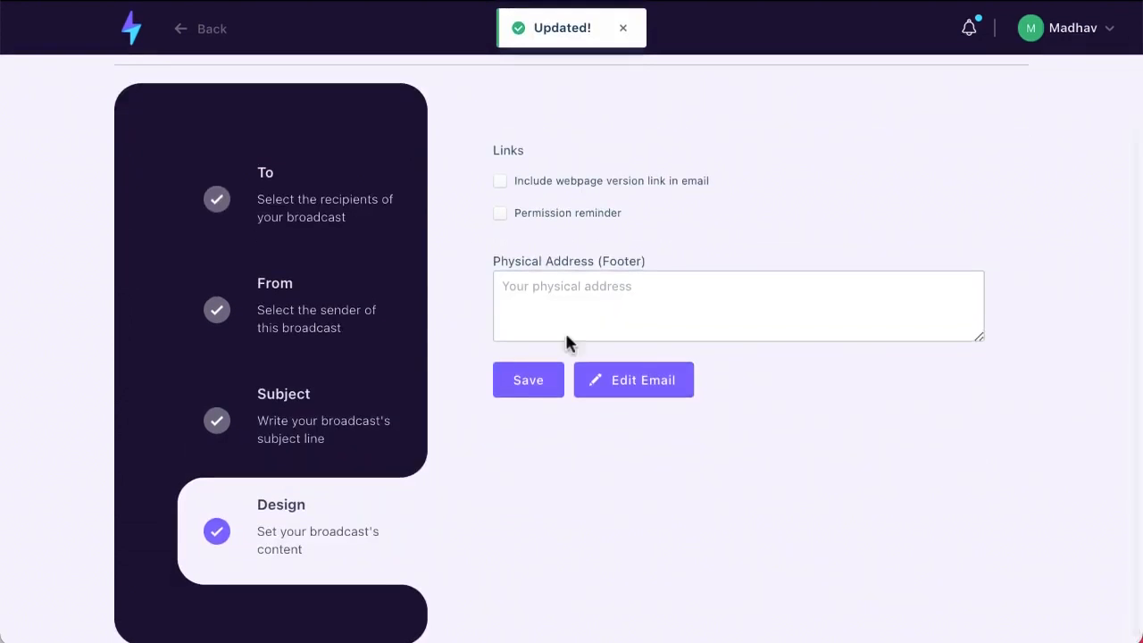
Fill in the required footer address ('This is req'), save the design settings, and open the email layouts
{"action": "left_click", "coordinate": [518, 395]}
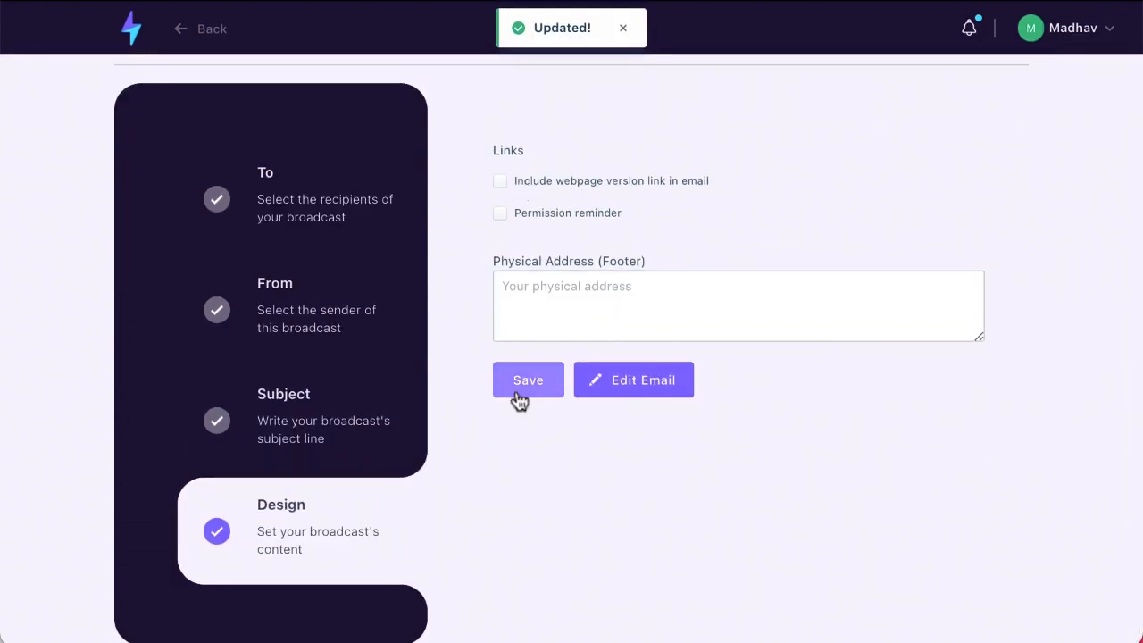
{"action": "left_click", "coordinate": [533, 278]}
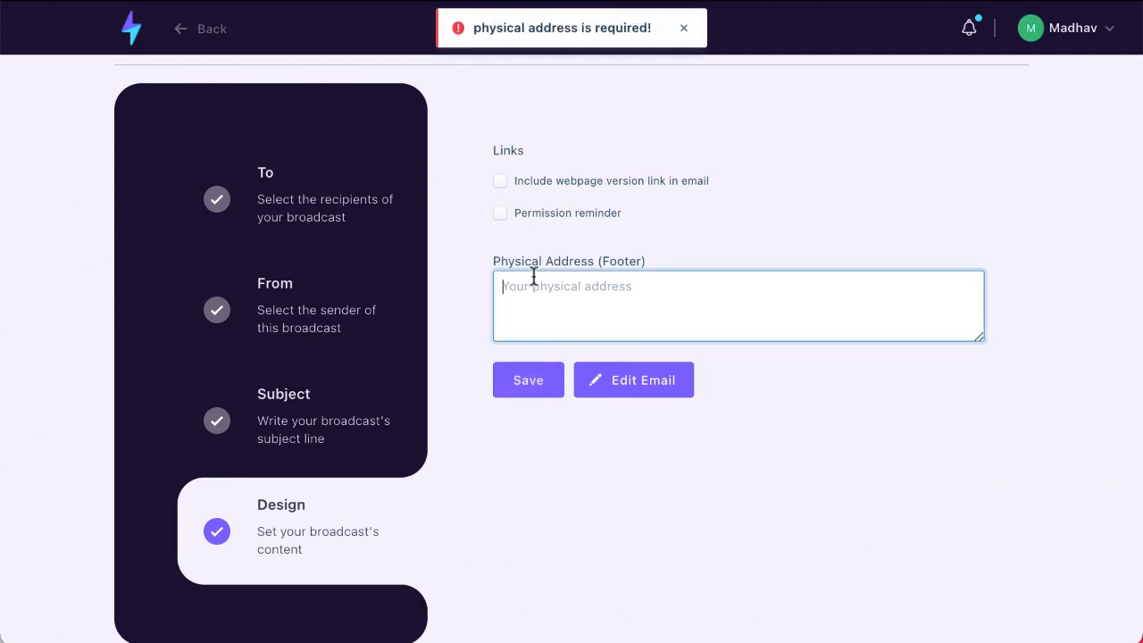
{"action": "type", "text": "This "}
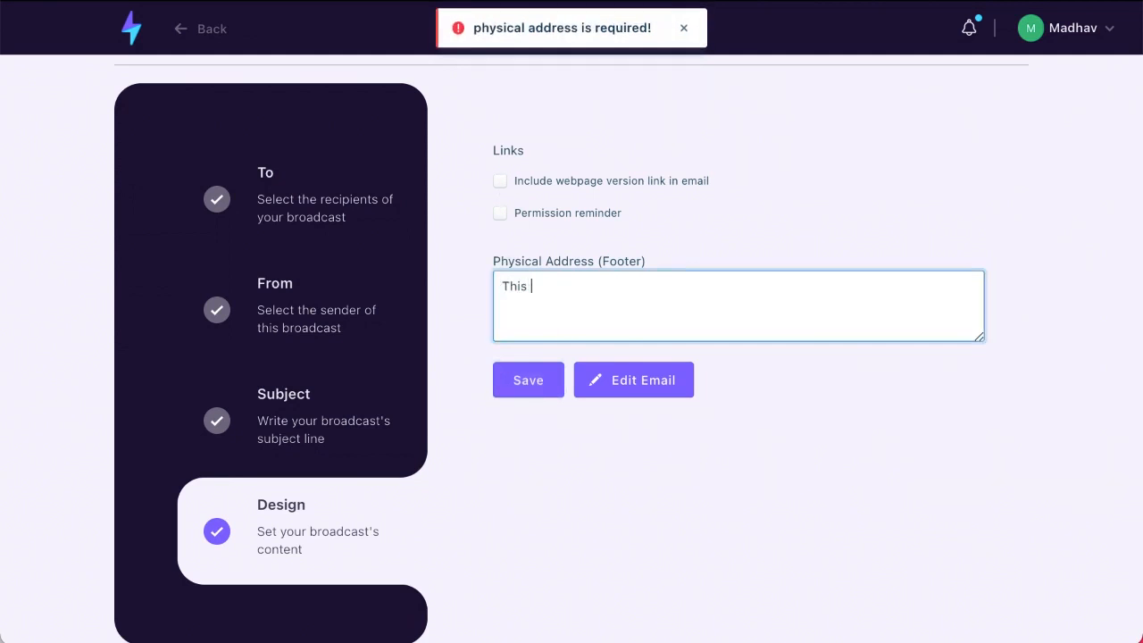
{"action": "type", "text": "is required"}
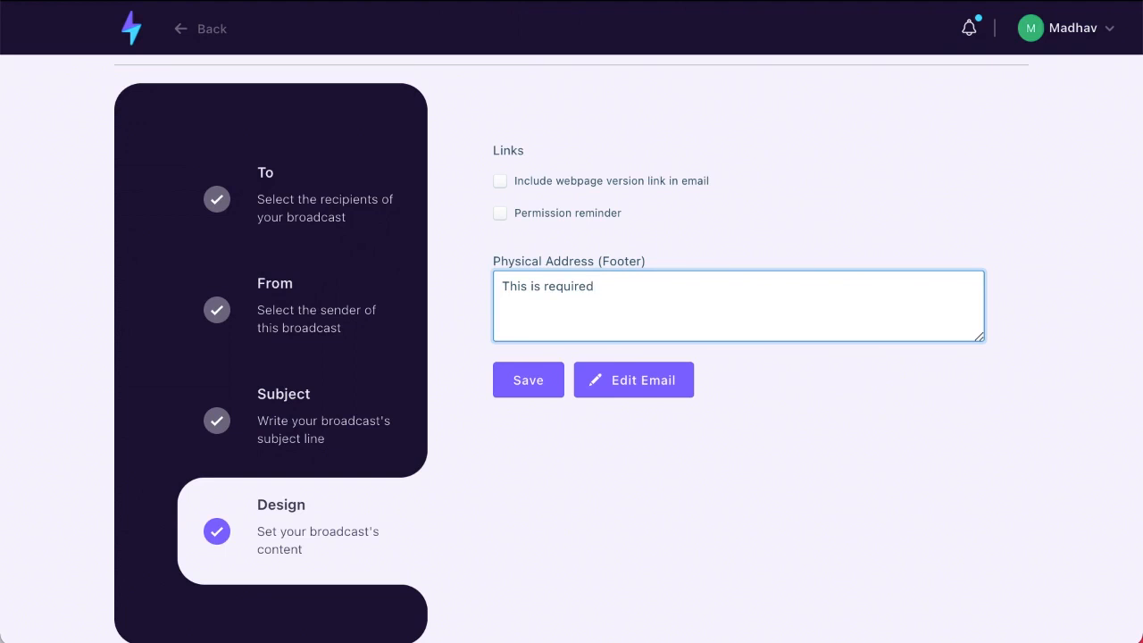
{"action": "left_click", "coordinate": [530, 384]}
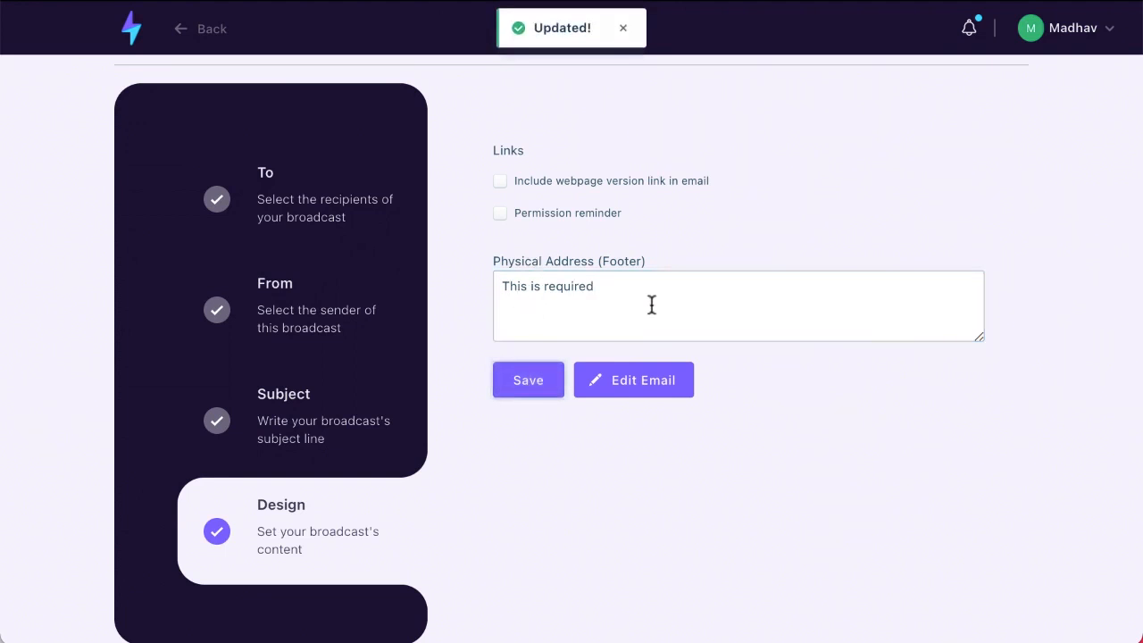
{"action": "left_click", "coordinate": [637, 391]}
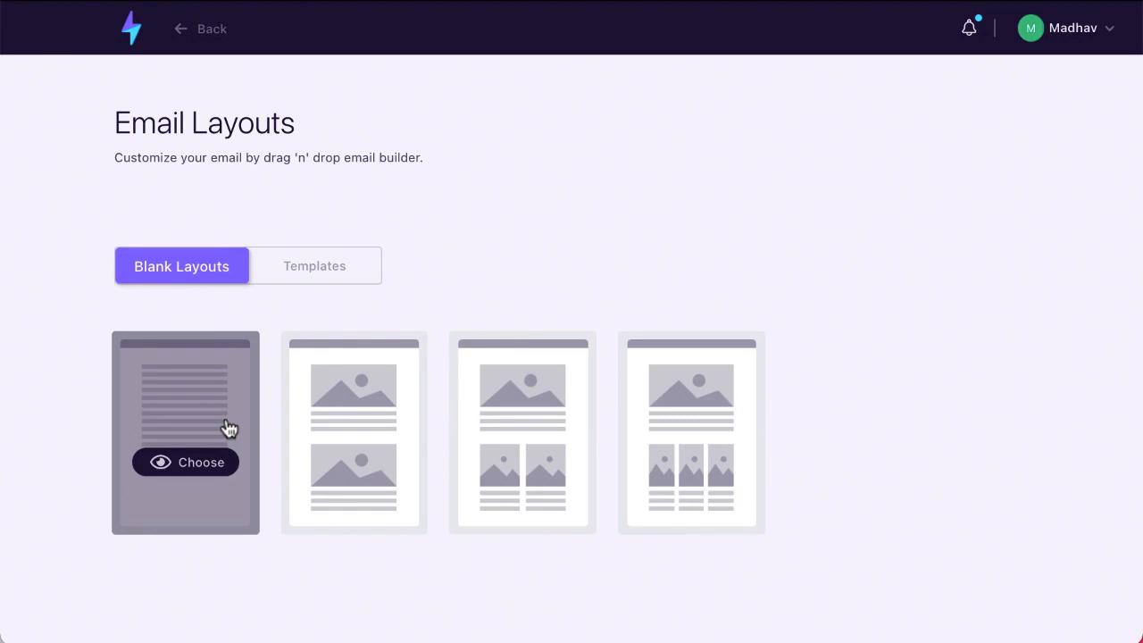
Start the email from the first blank layout and drag in a second row
{"action": "left_click", "coordinate": [195, 471]}
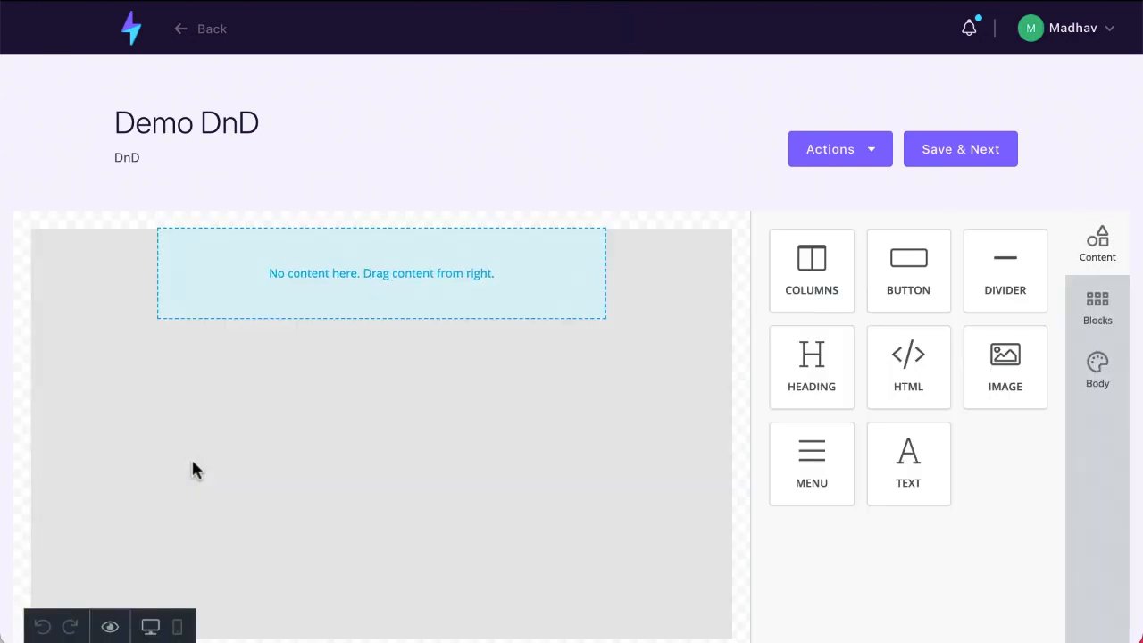
{"action": "scroll", "coordinate": [193, 462], "scroll_direction": "down", "scroll_amount": 1}
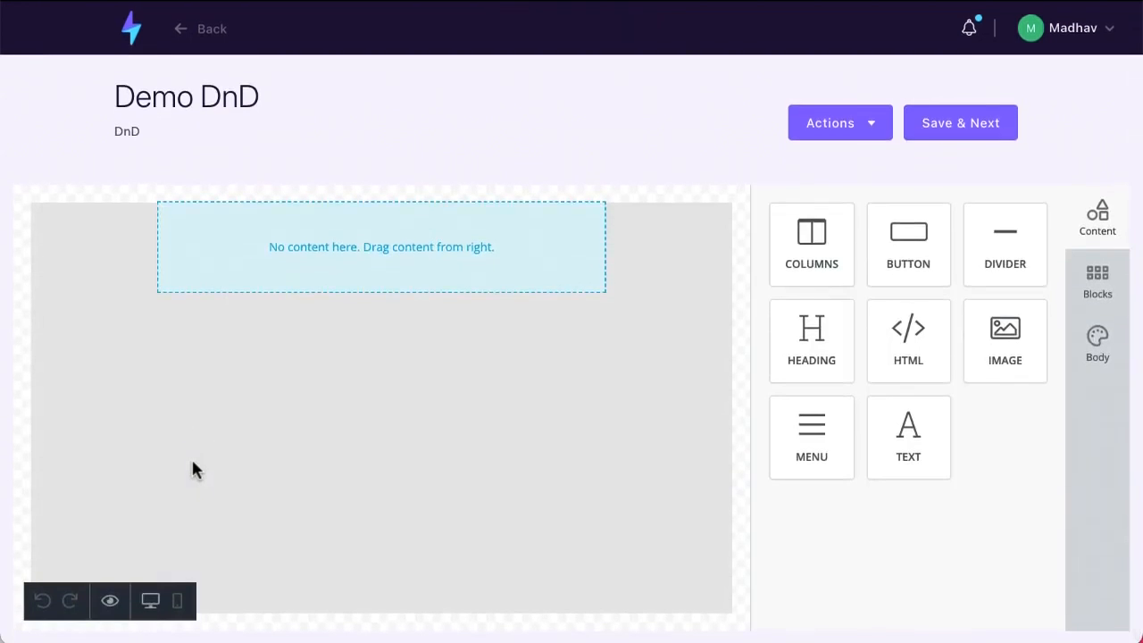
{"action": "left_click_drag", "start_coordinate": [808, 241], "coordinate": [308, 335]}
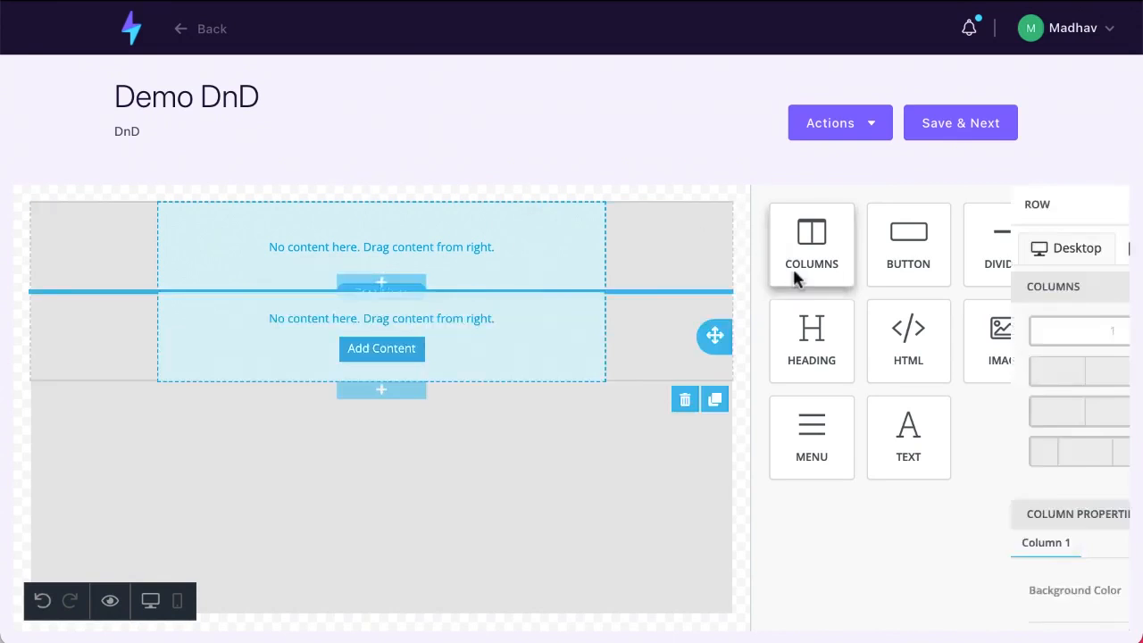
Fill the new row with an HTML 'Hello, world!' block and an image placeholder below it
{"action": "left_click_drag", "start_coordinate": [855, 362], "coordinate": [391, 434]}
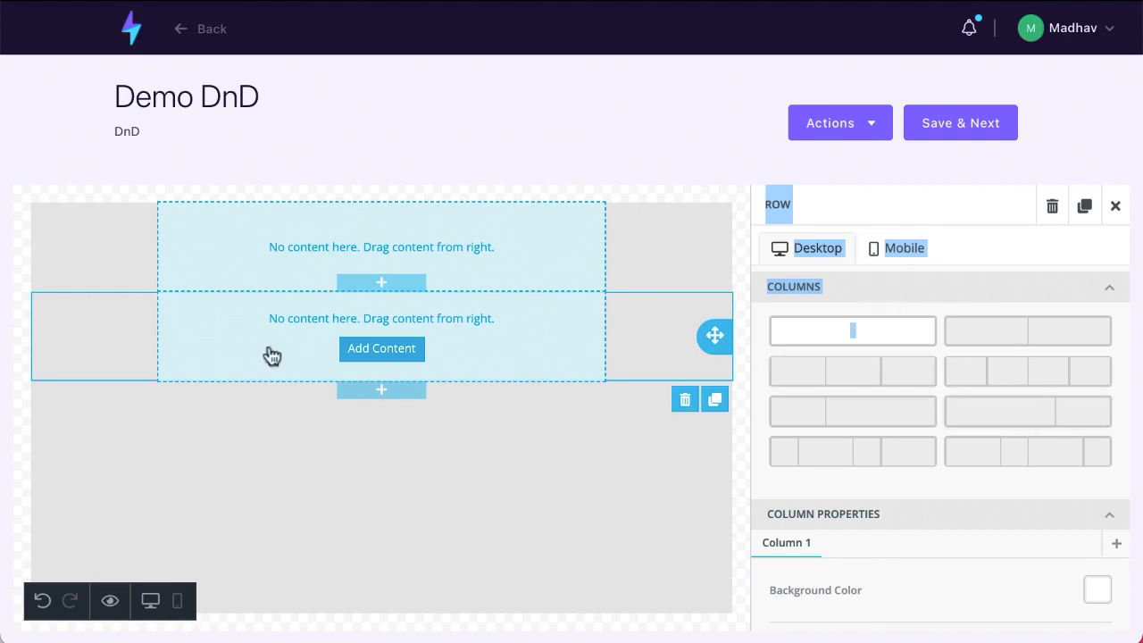
{"action": "left_click", "coordinate": [1115, 206]}
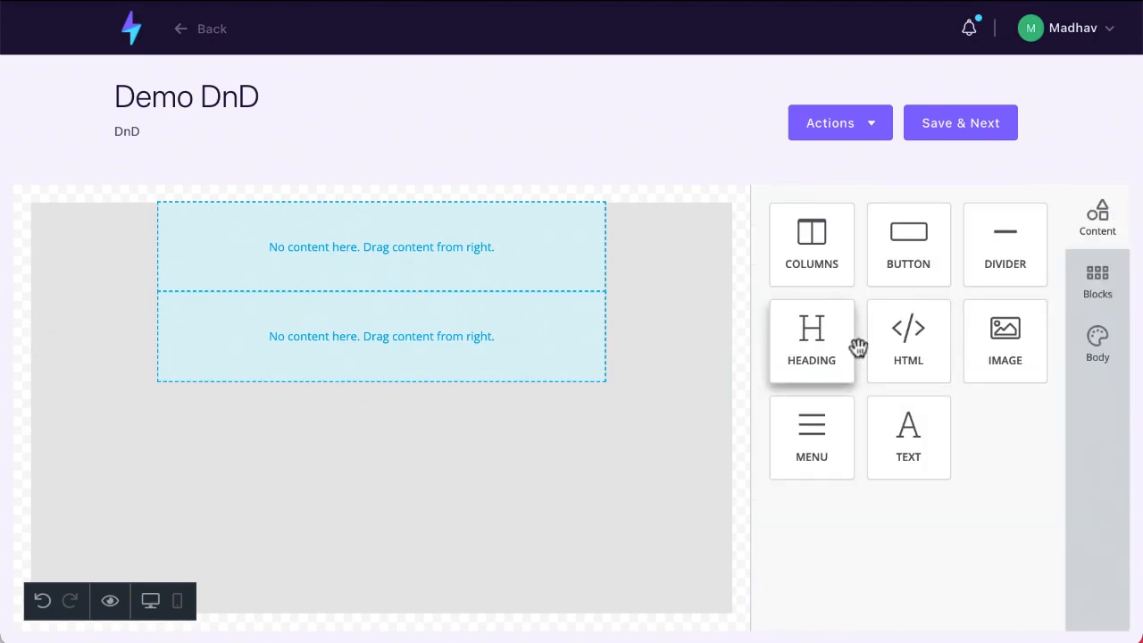
{"action": "left_click_drag", "start_coordinate": [903, 346], "coordinate": [335, 482]}
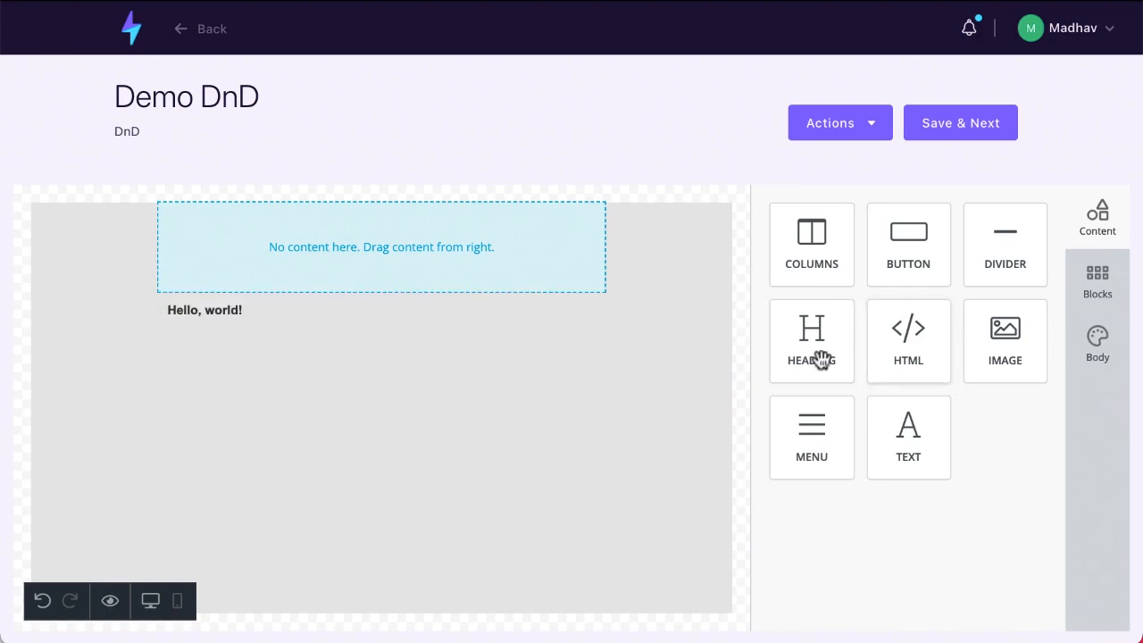
{"action": "left_click_drag", "start_coordinate": [1025, 347], "coordinate": [491, 375]}
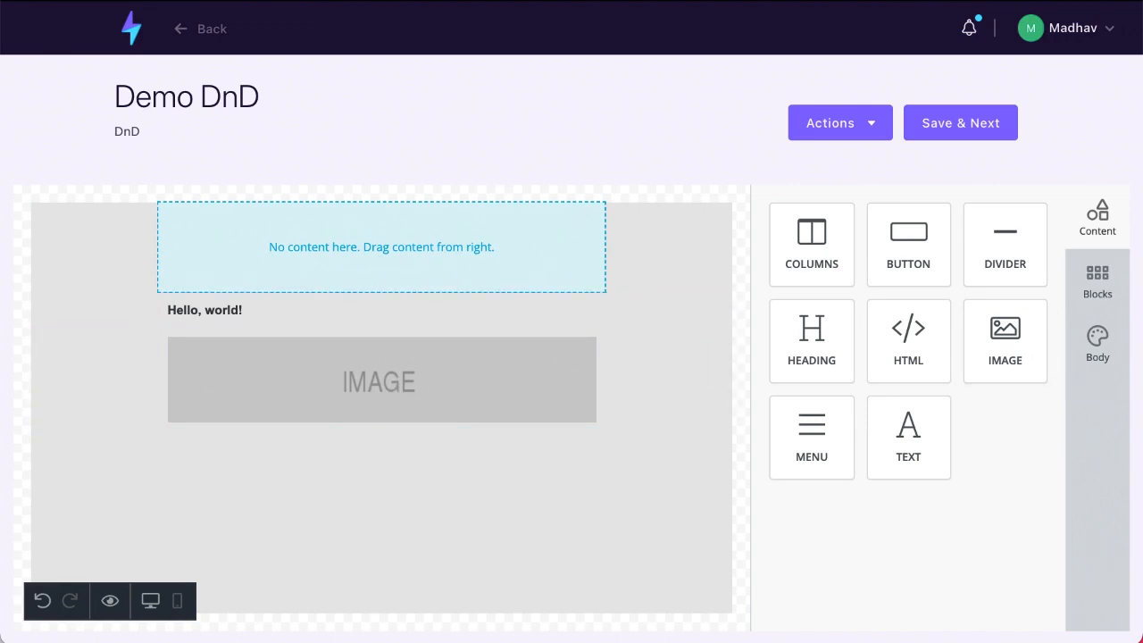
Look over the Blocks and Body settings panels, then return to content blocks
{"action": "left_click", "coordinate": [1104, 286]}
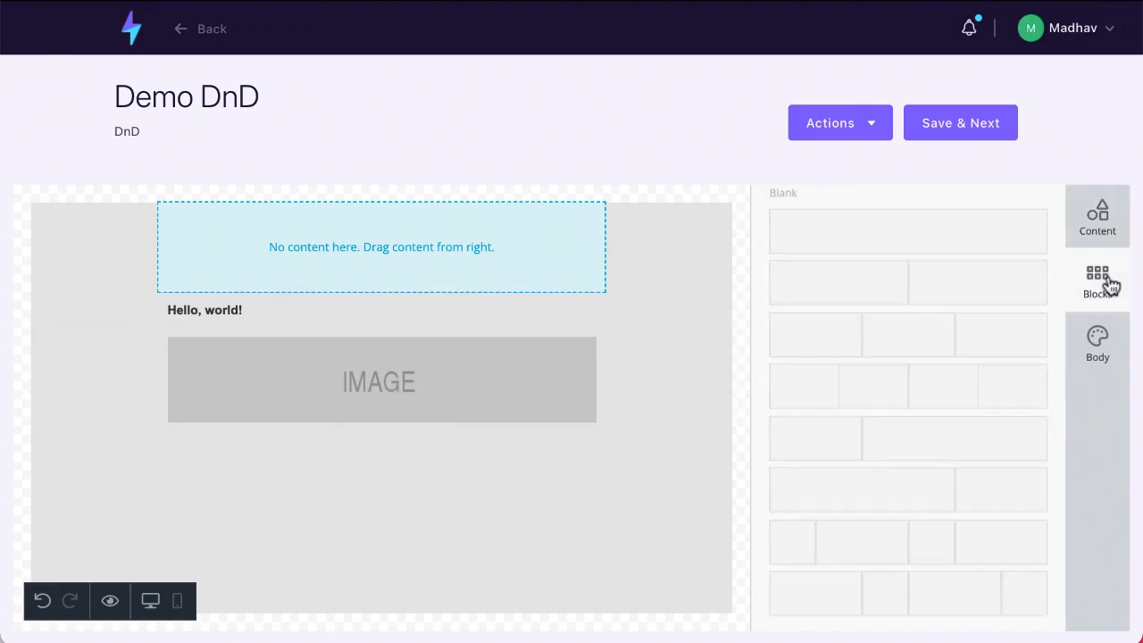
{"action": "left_click", "coordinate": [1107, 340]}
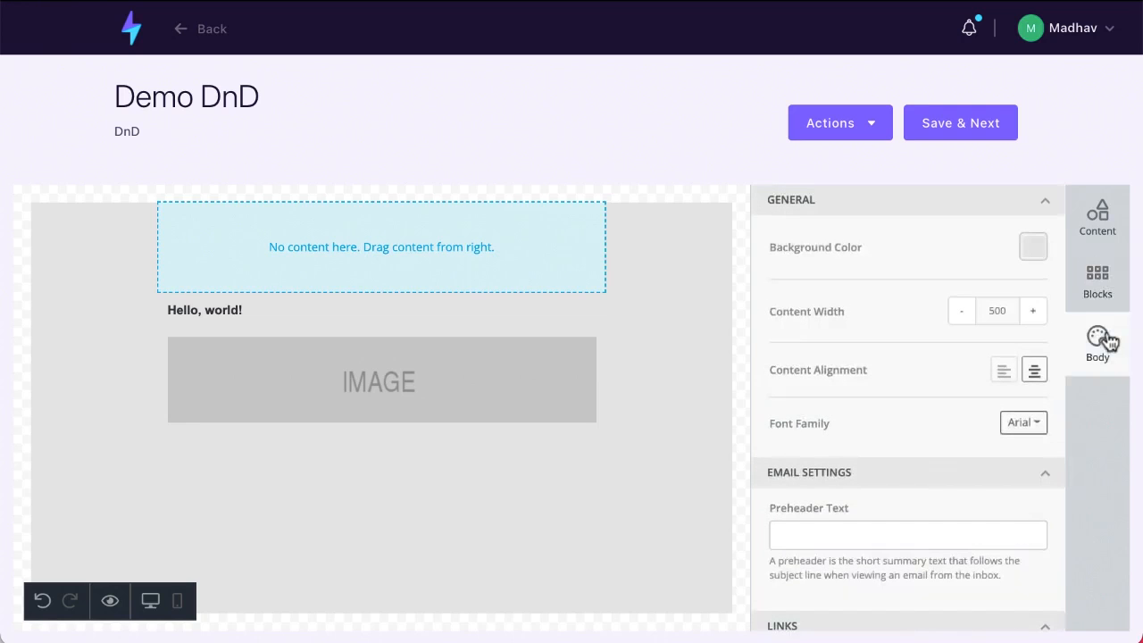
{"action": "left_click", "coordinate": [1099, 217]}
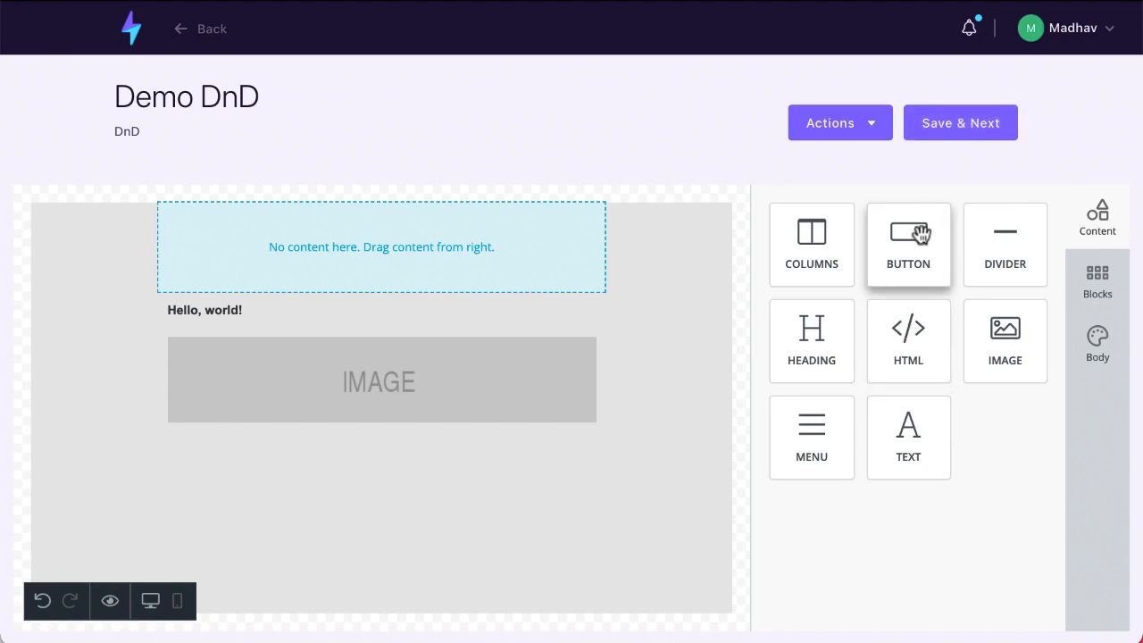
Add a button below the image labelled 'Click Here Now'
{"action": "left_click_drag", "start_coordinate": [921, 234], "coordinate": [379, 462]}
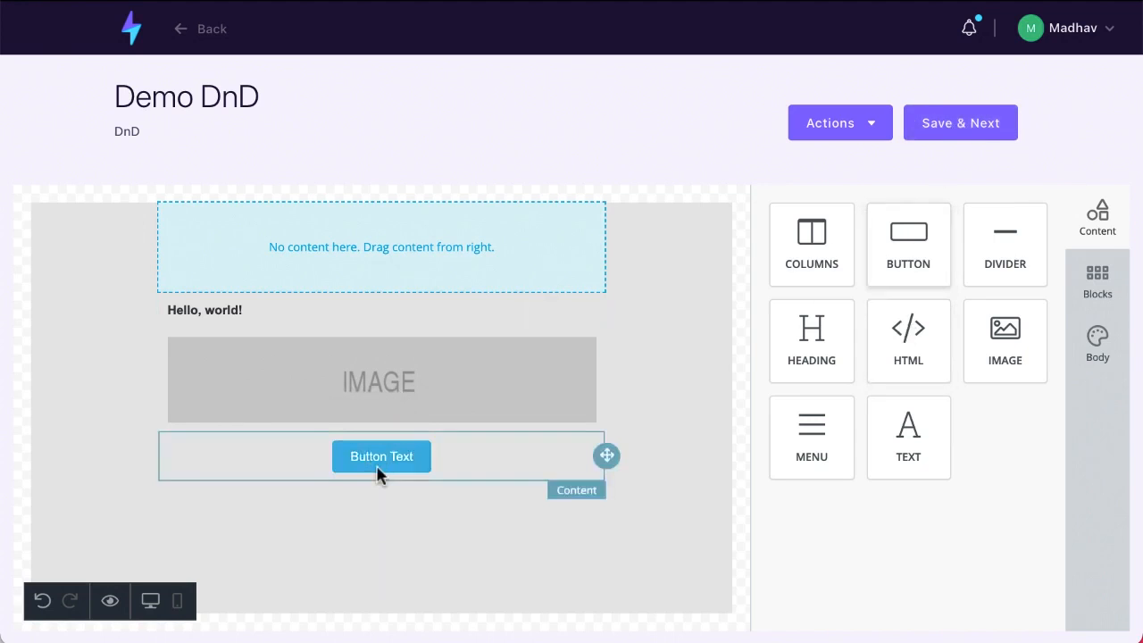
{"action": "left_click", "coordinate": [375, 465]}
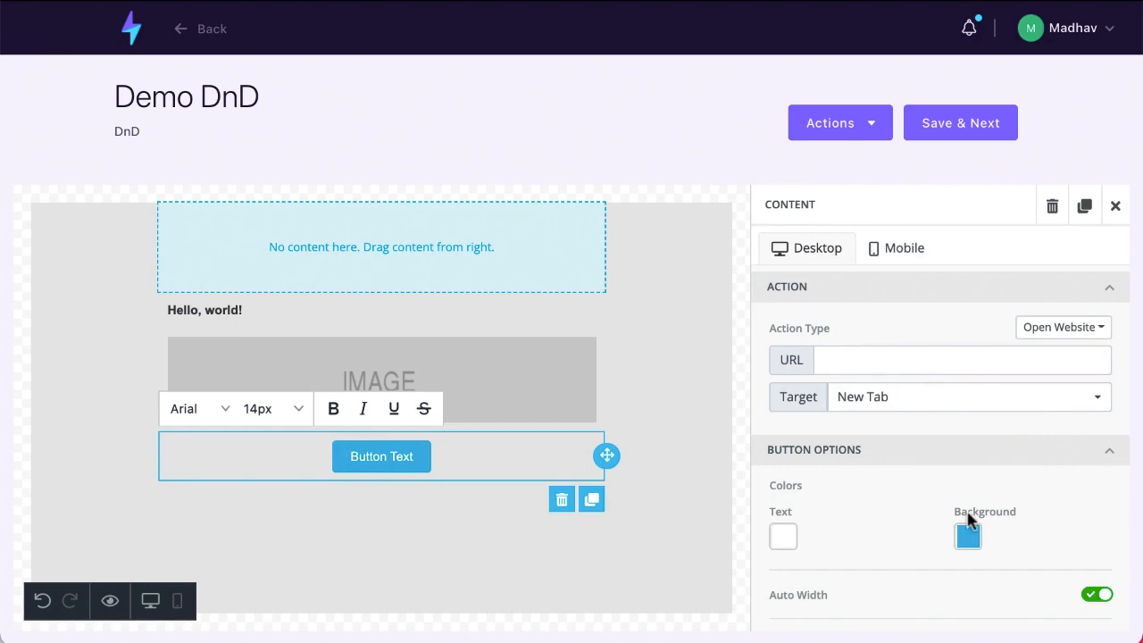
{"action": "scroll", "coordinate": [964, 534], "scroll_direction": "down", "scroll_amount": 2}
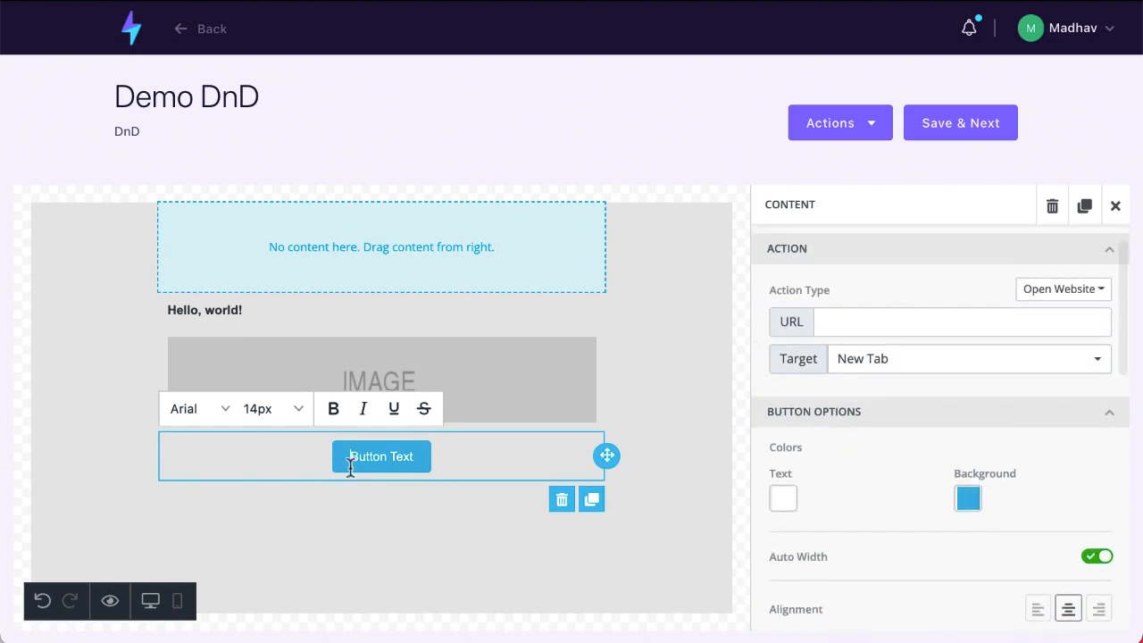
{"action": "type", "text": "Clikc"}
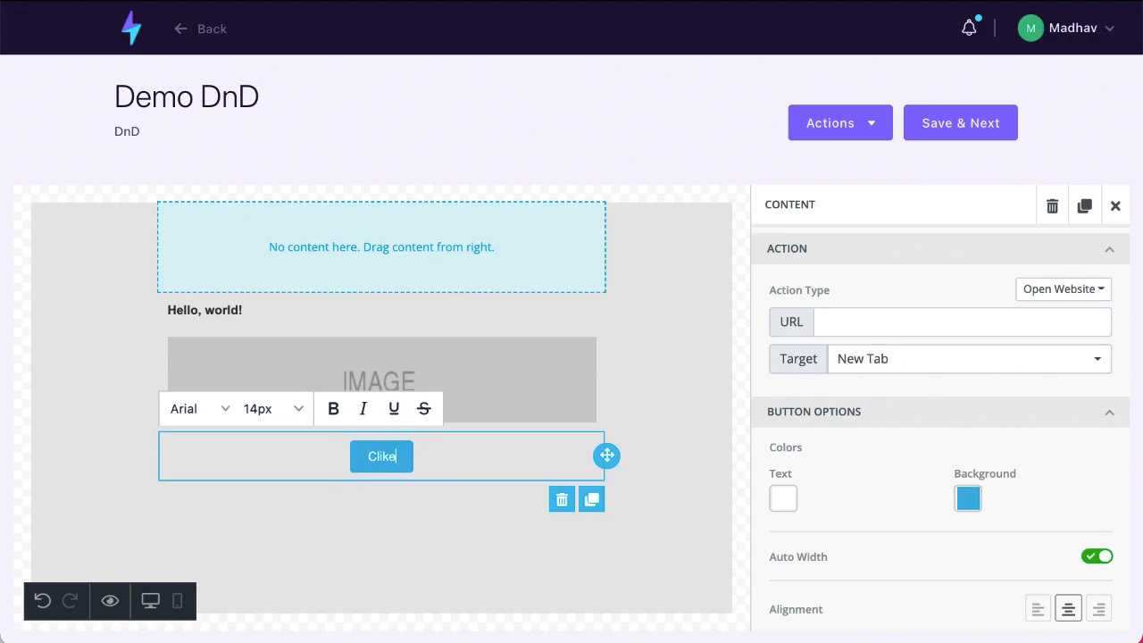
{"action": "key", "text": "BackSpace"}
{"action": "key", "text": "BackSpace"}
{"action": "key", "text": "BackSpace"}
{"action": "type", "text": "ck Here"}
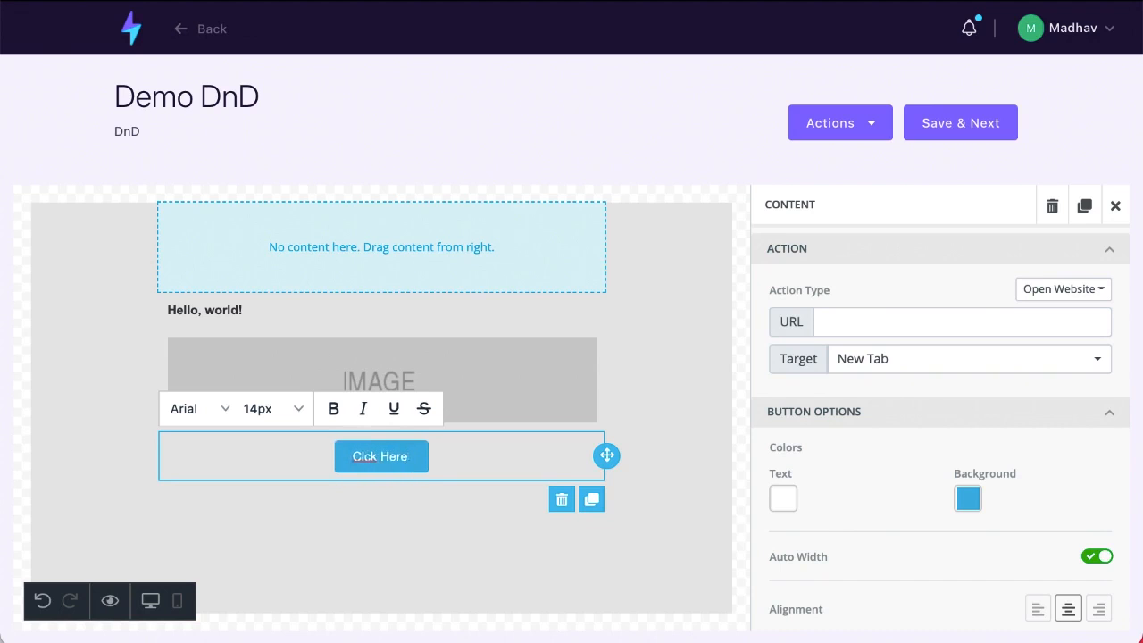
{"action": "type", "text": " Now"}
{"action": "left_click", "coordinate": [351, 457]}
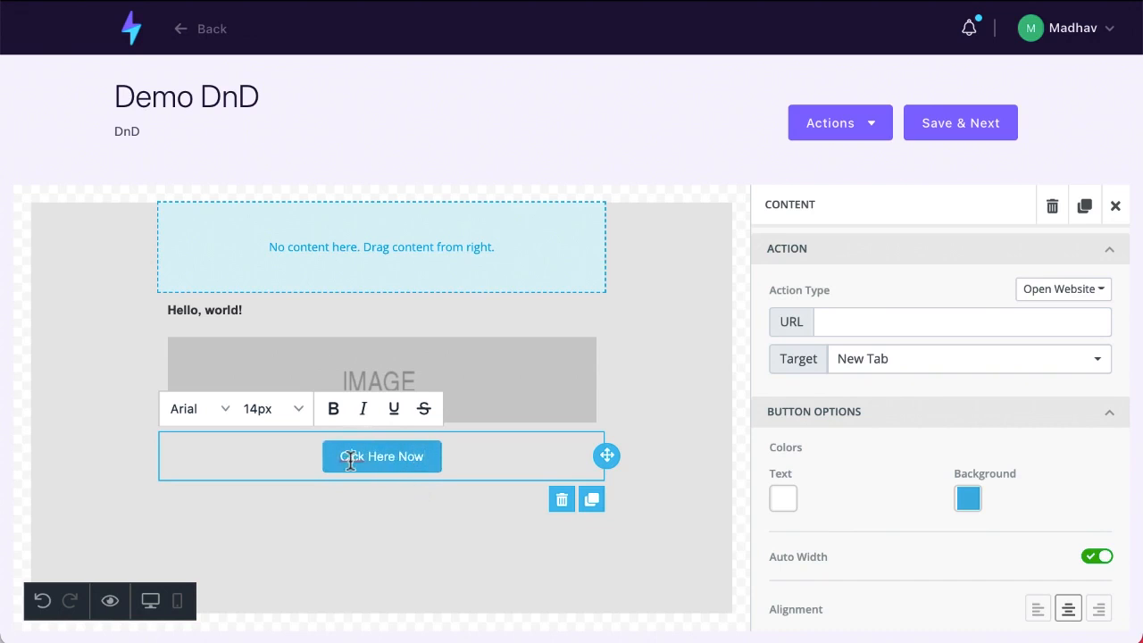
{"action": "type", "text": "i"}
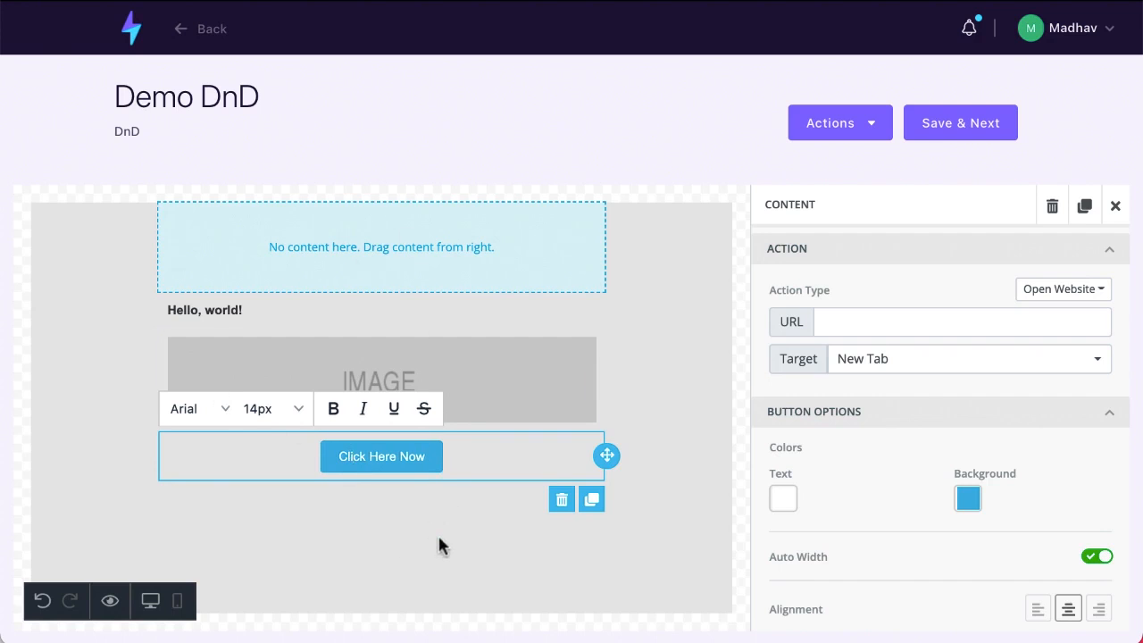
Set the button's background colour to bright green
{"action": "left_click", "coordinate": [957, 502]}
{"action": "left_click", "coordinate": [771, 467]}
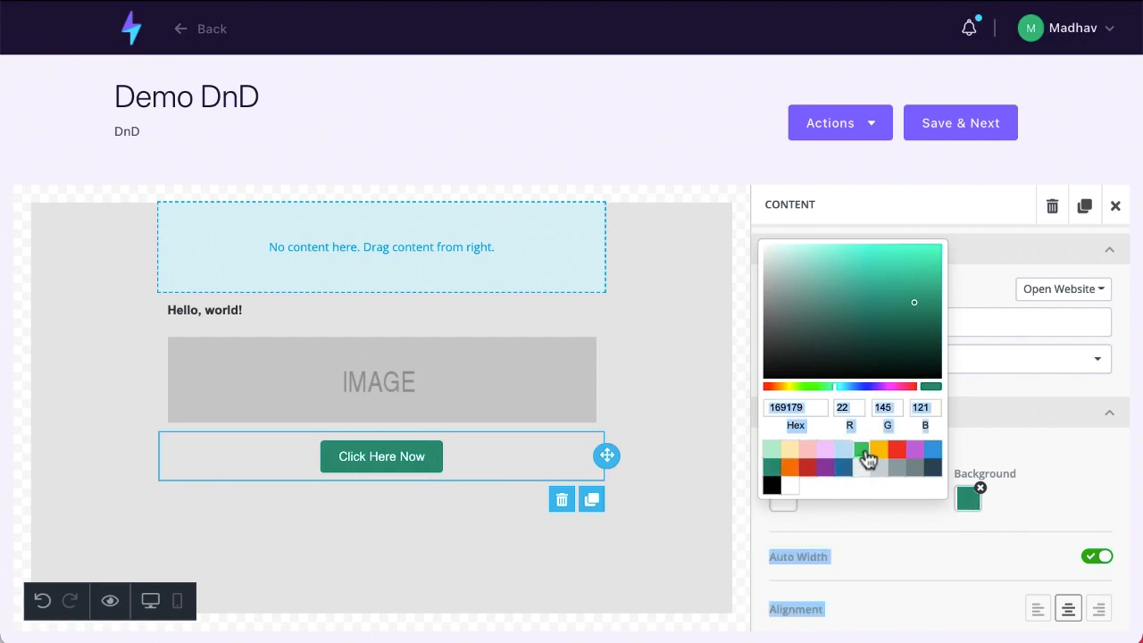
{"action": "left_click", "coordinate": [863, 451]}
{"action": "left_click", "coordinate": [862, 527]}
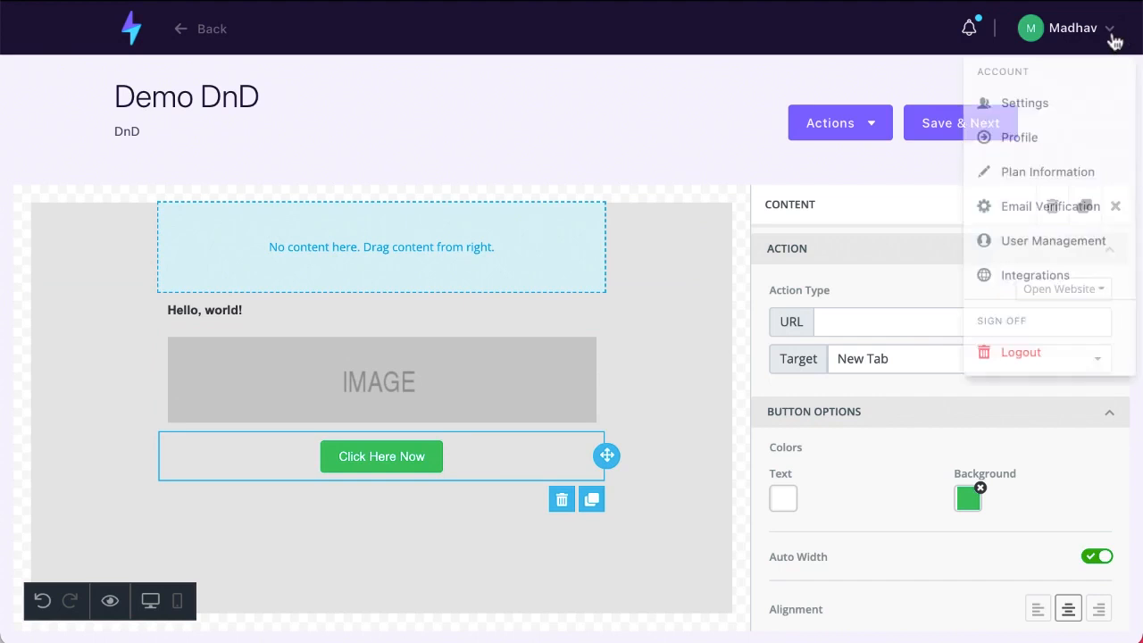
Return to the dashboard and open Contacts List from the Contacts section
{"action": "left_click", "coordinate": [134, 37]}
{"action": "left_click", "coordinate": [124, 201]}
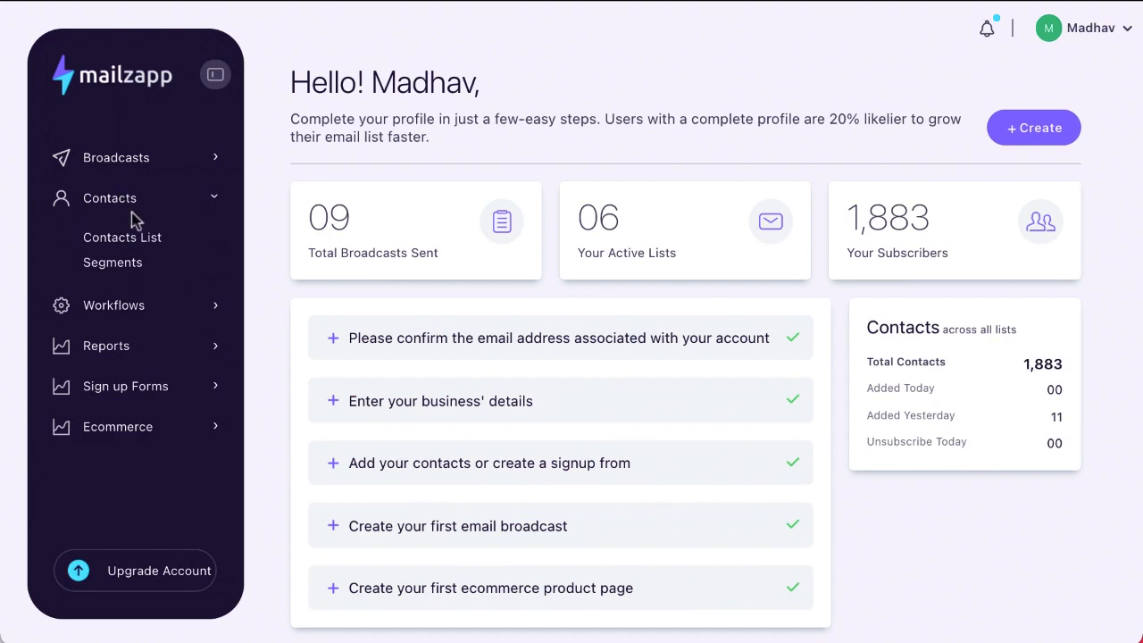
{"action": "left_click", "coordinate": [139, 246]}
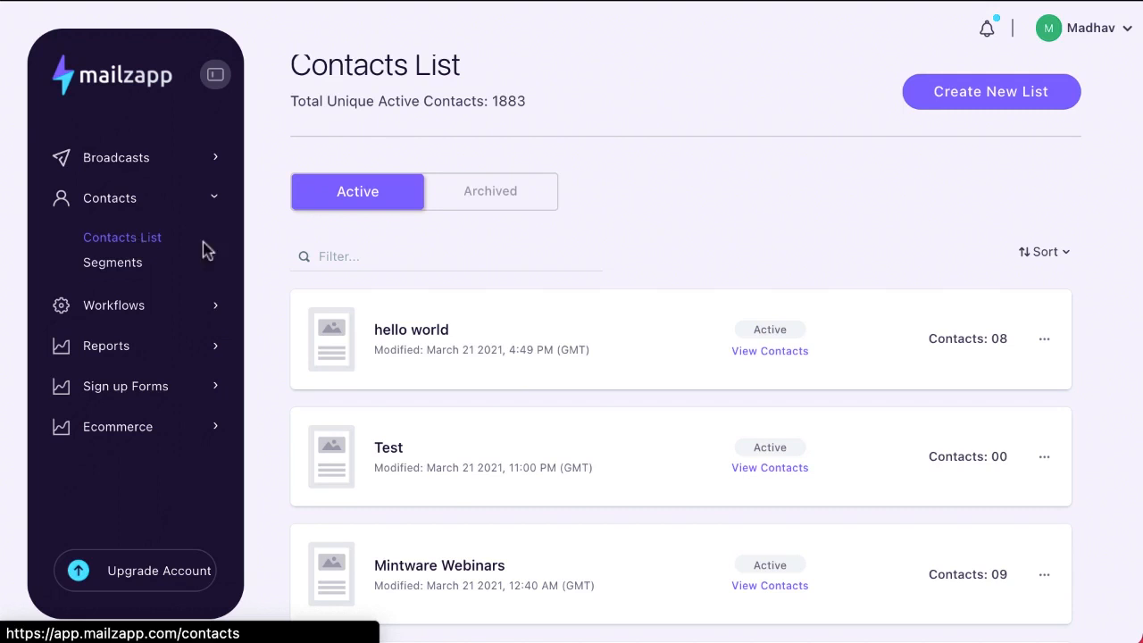
{"action": "scroll", "coordinate": [401, 357], "scroll_direction": "up", "scroll_amount": 1}
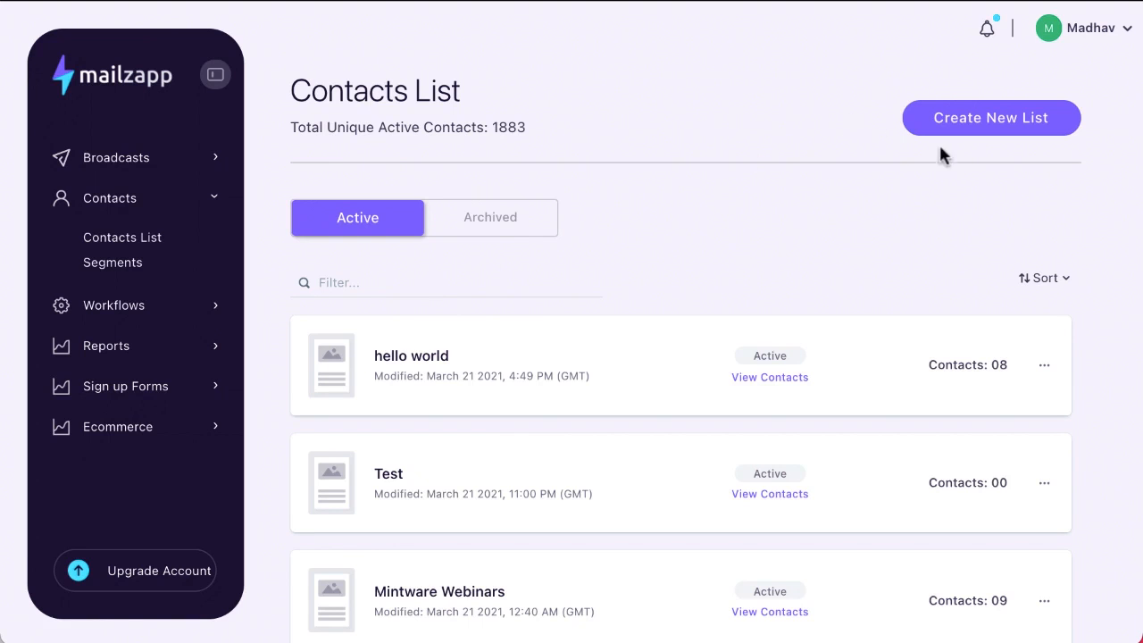
Start a new list 'Demo File' described 'I m imported these from a file'
{"action": "left_click", "coordinate": [988, 120]}
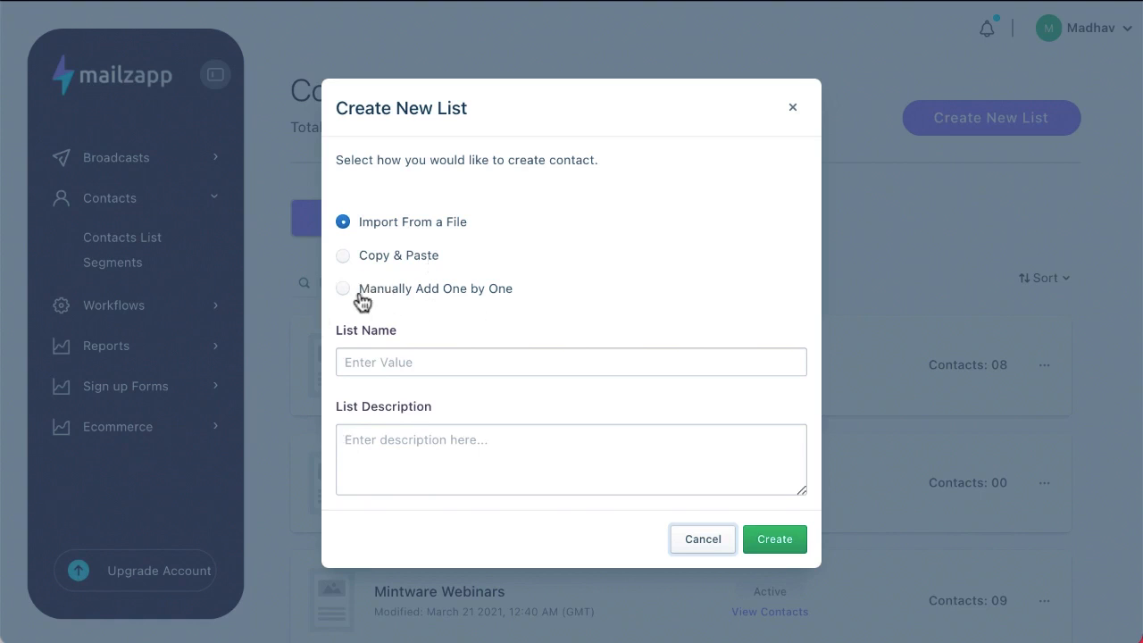
{"action": "left_click", "coordinate": [415, 366]}
{"action": "type", "text": "Demo File"}
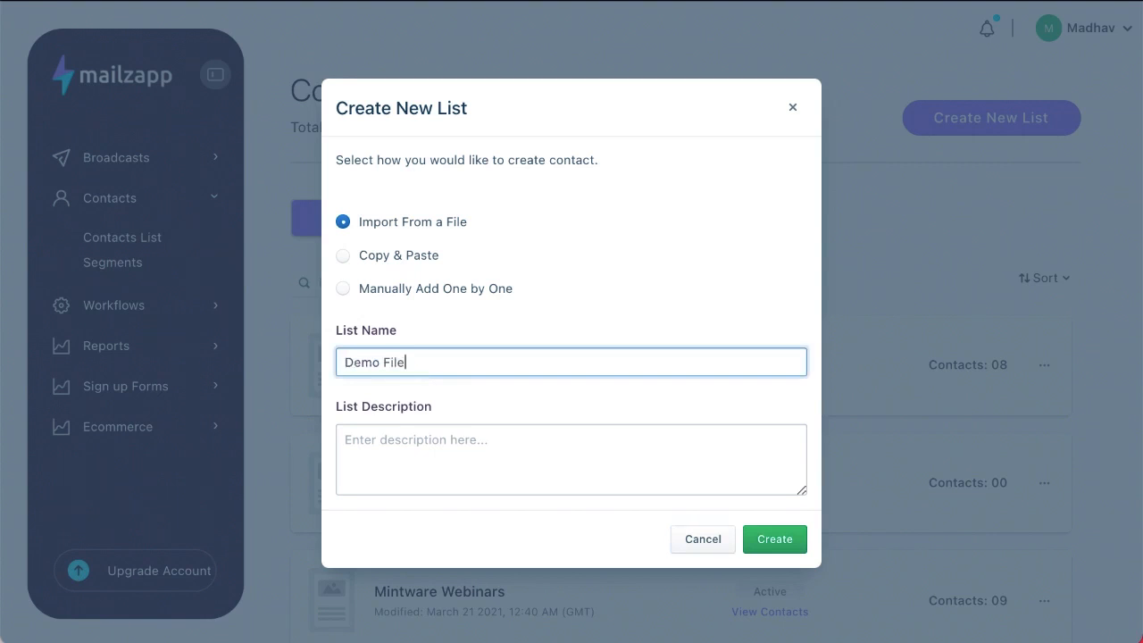
{"action": "left_click", "coordinate": [406, 441]}
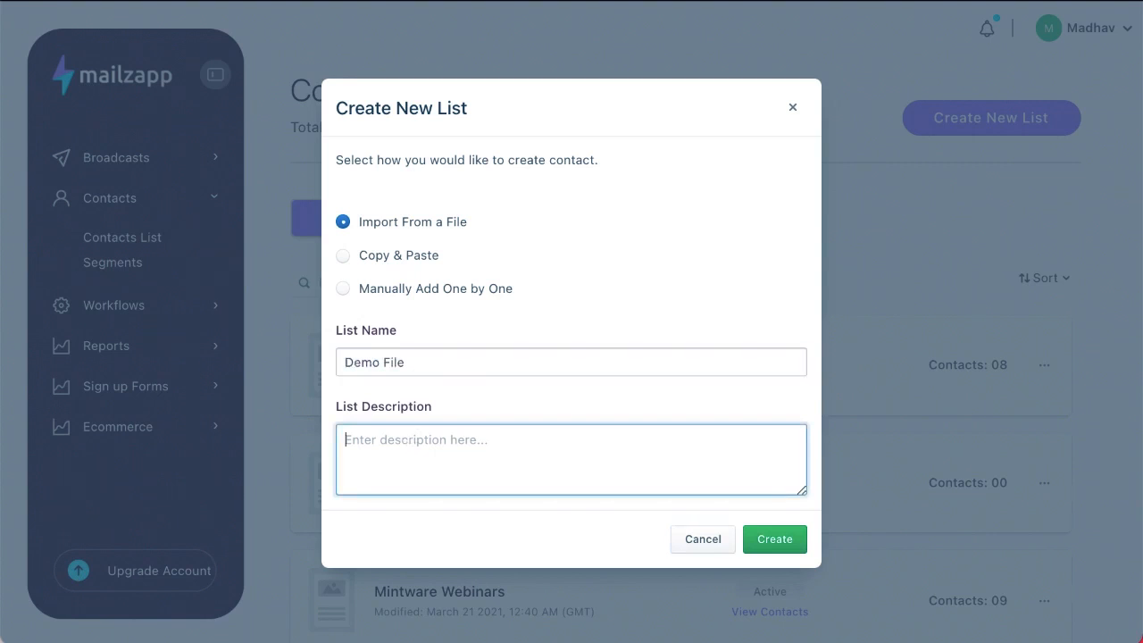
{"action": "type", "text": "I m imported"}
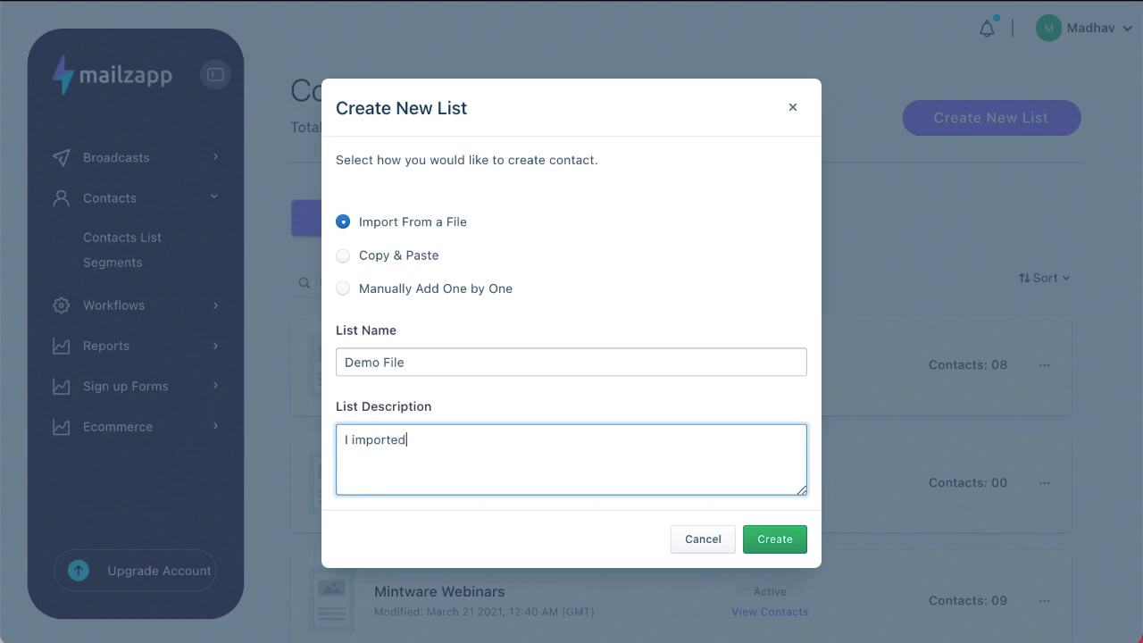
{"action": "type", "text": " these from a file"}
{"action": "left_click", "coordinate": [563, 304]}
{"action": "left_click", "coordinate": [562, 304]}
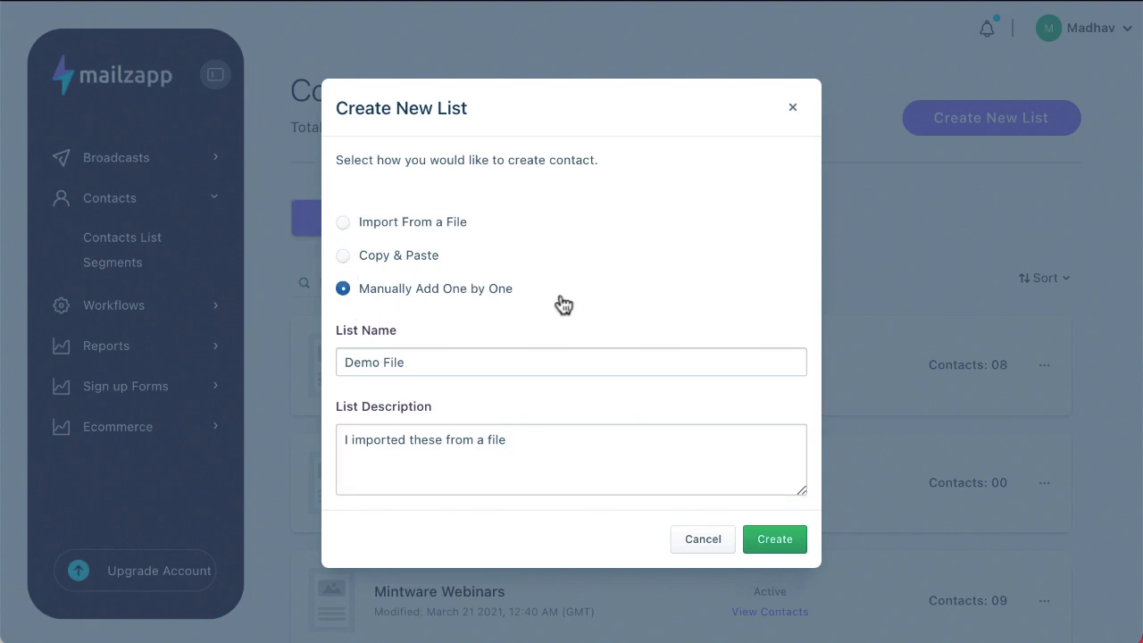
Enter the sender's name and choose the verified sender email address
{"action": "scroll", "coordinate": [512, 420], "scroll_direction": "down", "scroll_amount": 3}
{"action": "scroll", "coordinate": [510, 416], "scroll_direction": "up", "scroll_amount": 3}
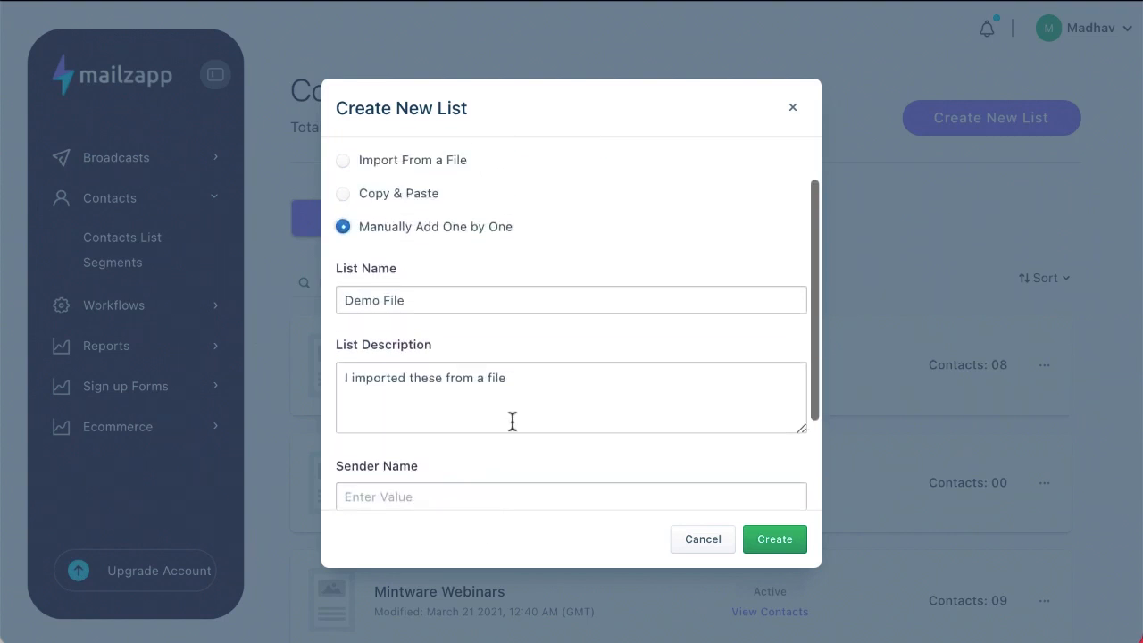
{"action": "scroll", "coordinate": [510, 416], "scroll_direction": "down", "scroll_amount": 2}
{"action": "scroll", "coordinate": [509, 415], "scroll_direction": "down", "scroll_amount": 2}
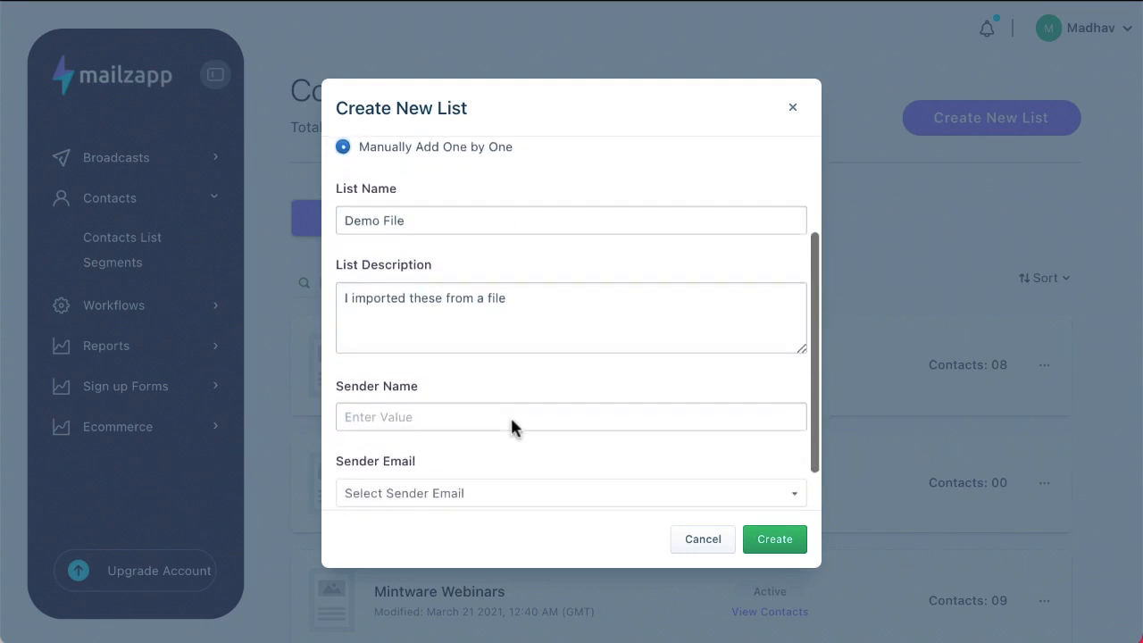
{"action": "scroll", "coordinate": [482, 354], "scroll_direction": "down", "scroll_amount": 2}
{"action": "left_click", "coordinate": [463, 359]}
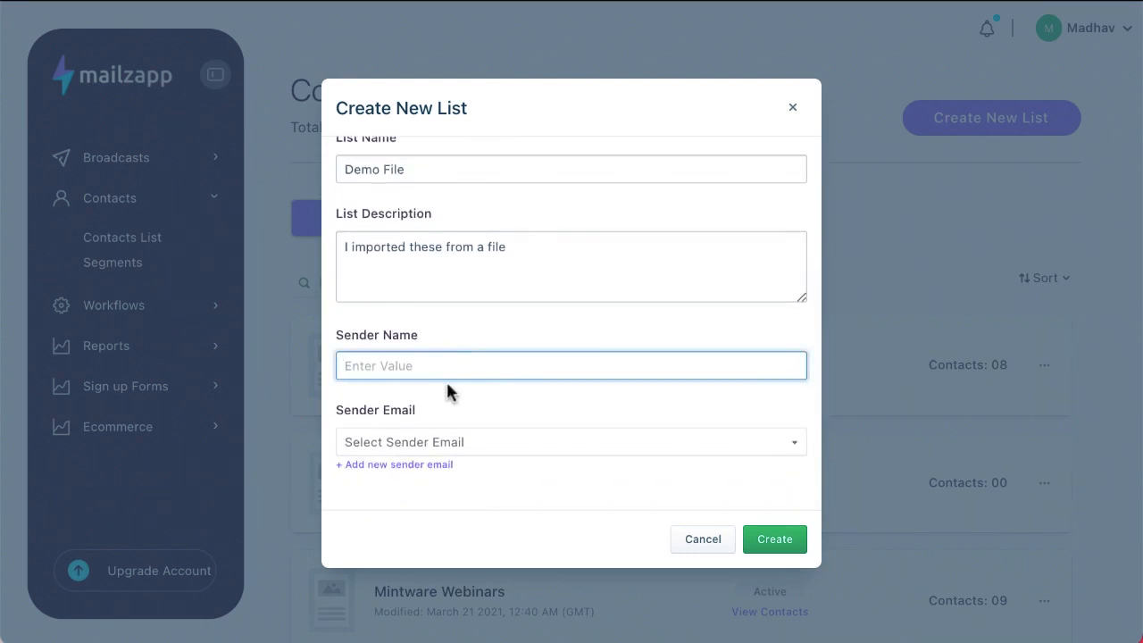
{"action": "scroll", "coordinate": [616, 393], "scroll_direction": "down", "scroll_amount": 1}
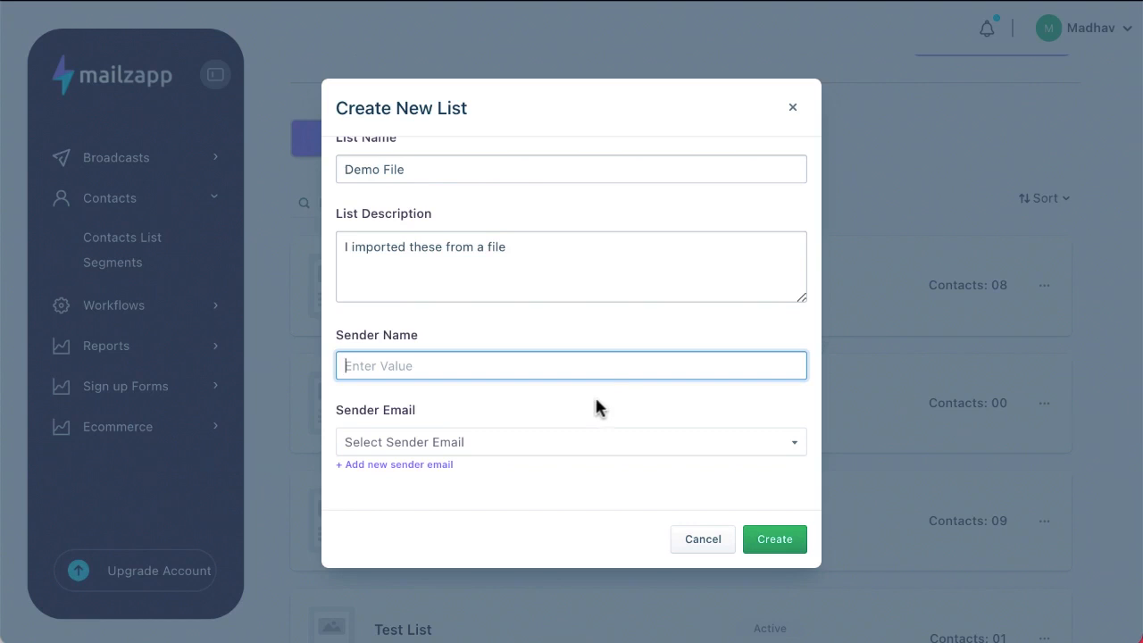
{"action": "key", "text": "Tab"}
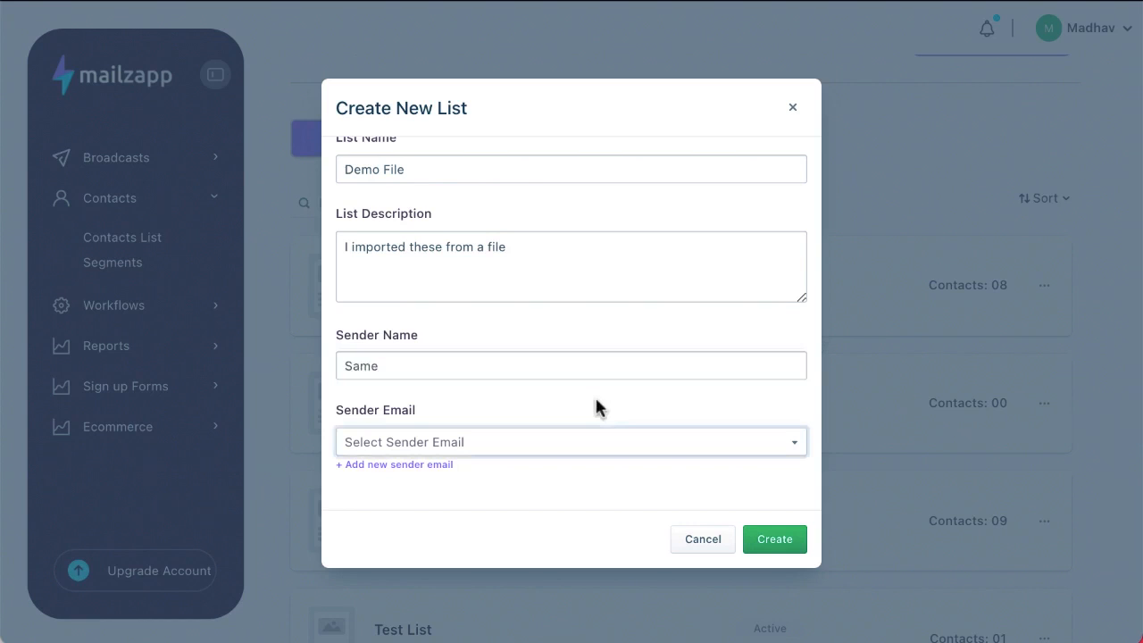
{"action": "left_click", "coordinate": [545, 365]}
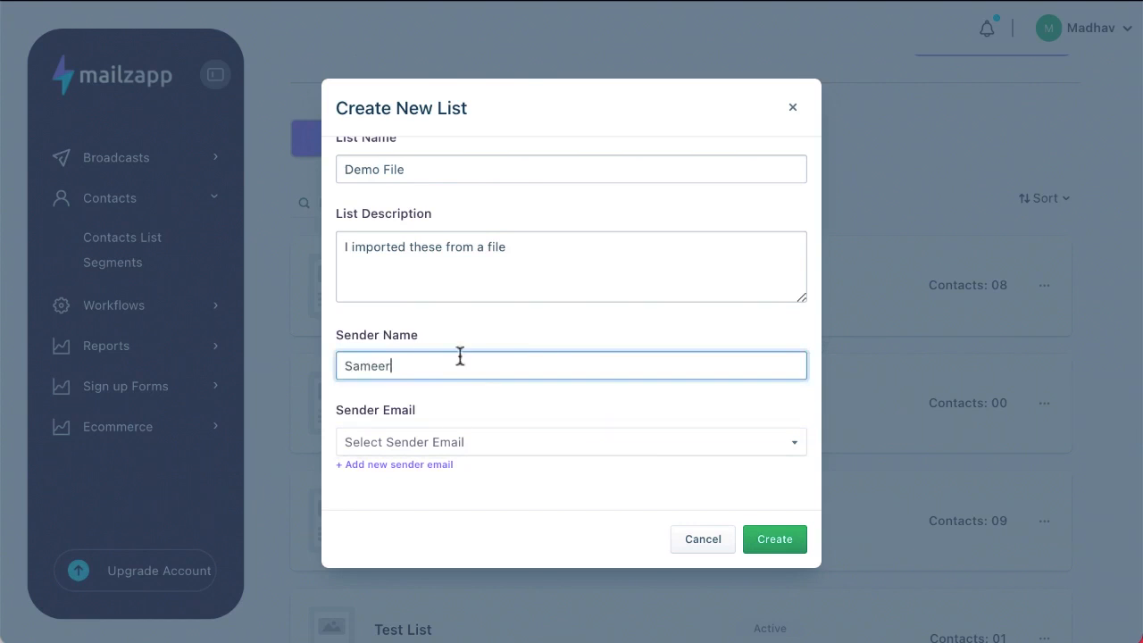
{"action": "left_click", "coordinate": [427, 449]}
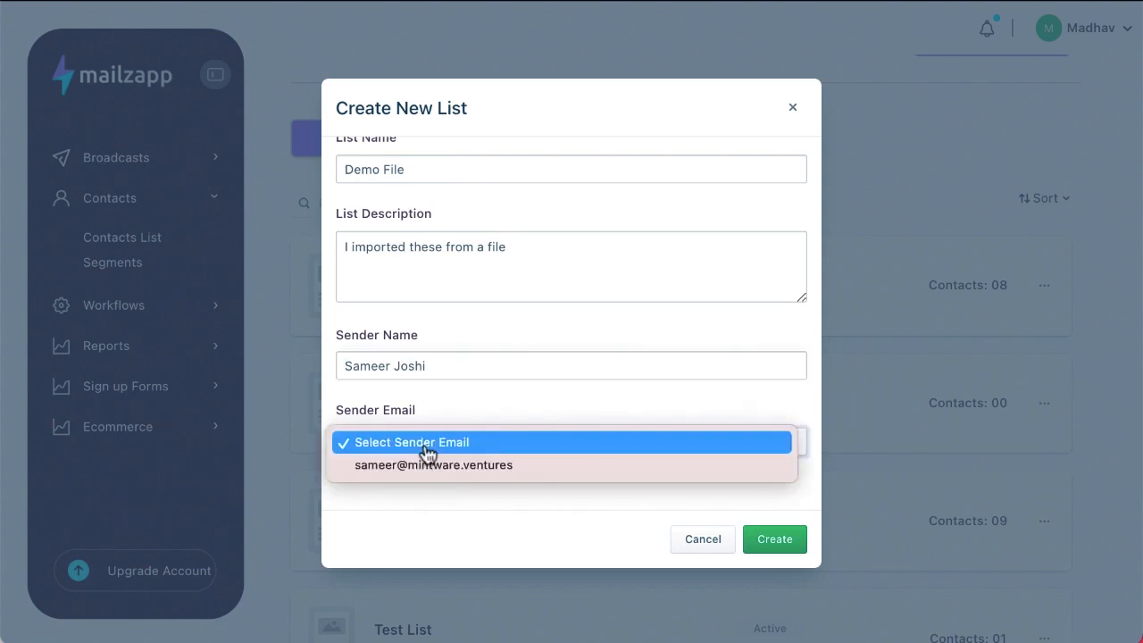
{"action": "left_click", "coordinate": [434, 466]}
Switch to Import From a File and create the Demo File list
{"action": "scroll", "coordinate": [495, 299], "scroll_direction": "up", "scroll_amount": 3}
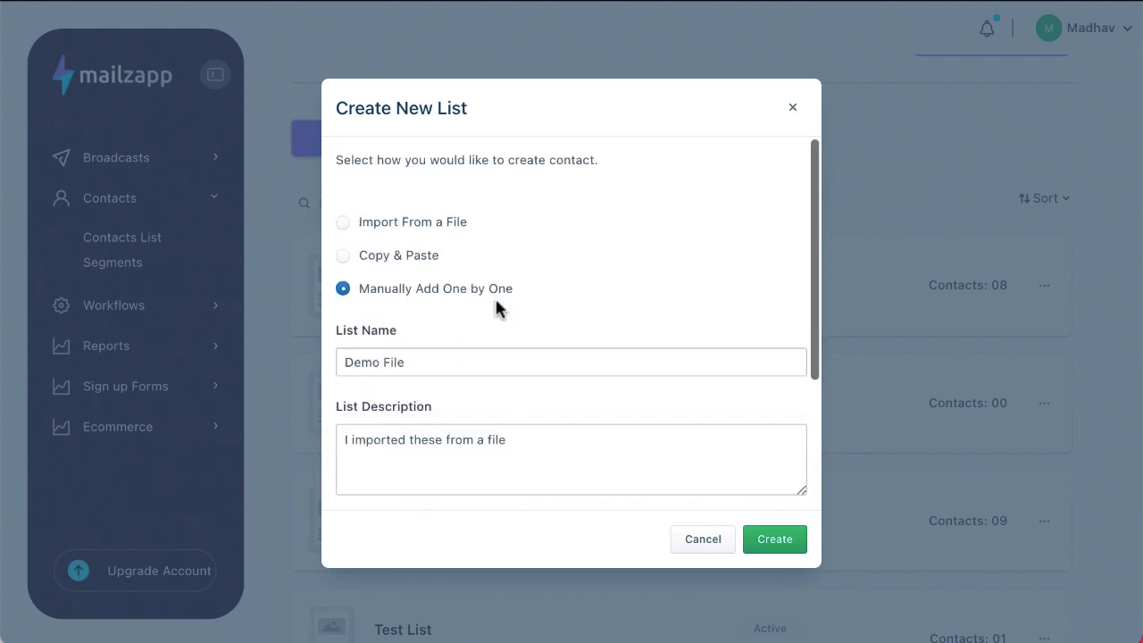
{"action": "left_click", "coordinate": [344, 223]}
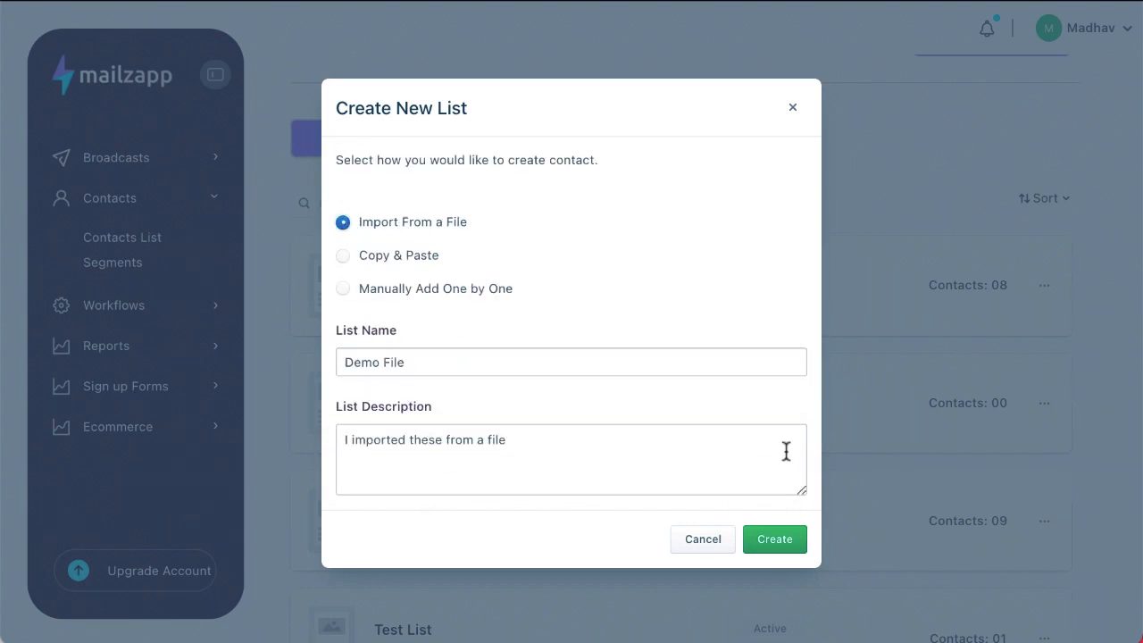
{"action": "left_click", "coordinate": [765, 550]}
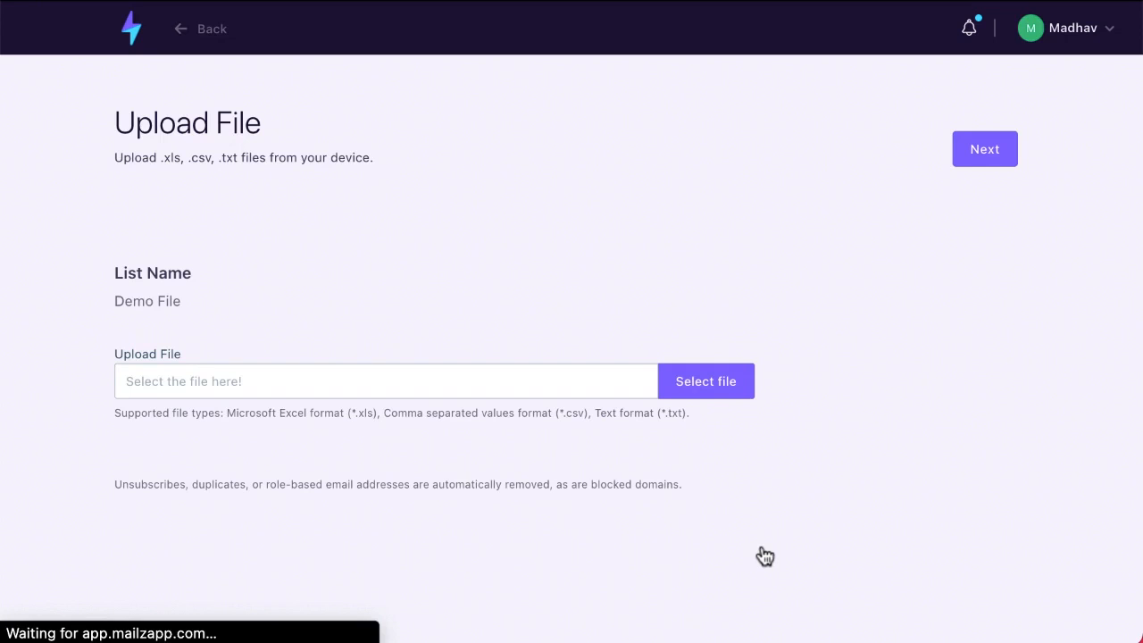
Open the file picker for the contacts upload and dismiss it without choosing a file
{"action": "left_click", "coordinate": [189, 390]}
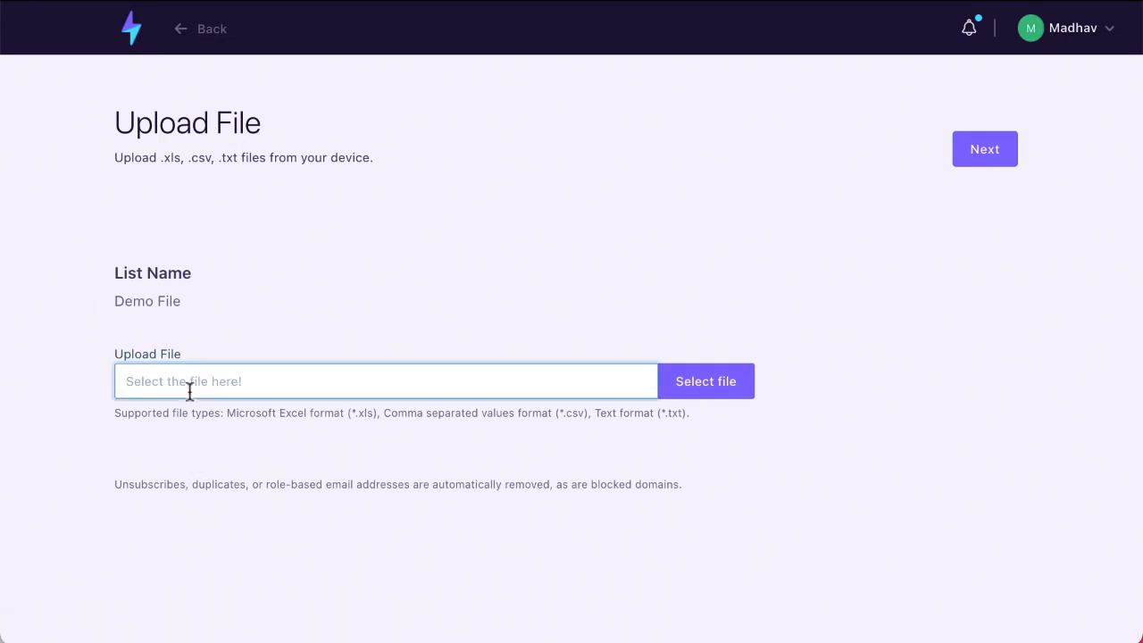
{"action": "left_click", "coordinate": [738, 383]}
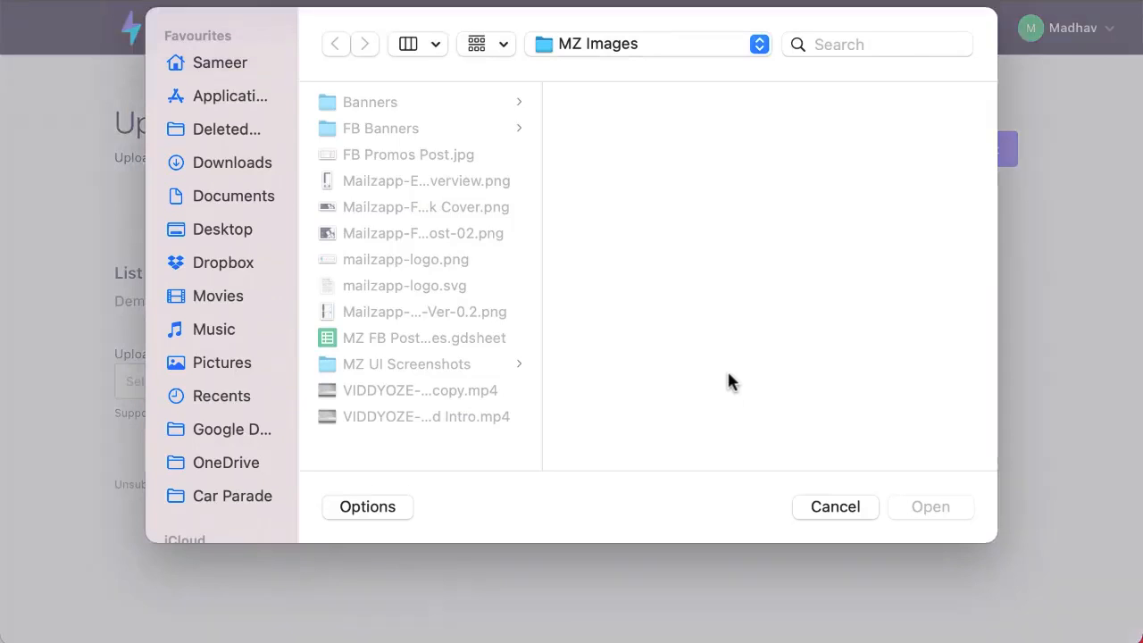
{"action": "key", "text": "Escape"}
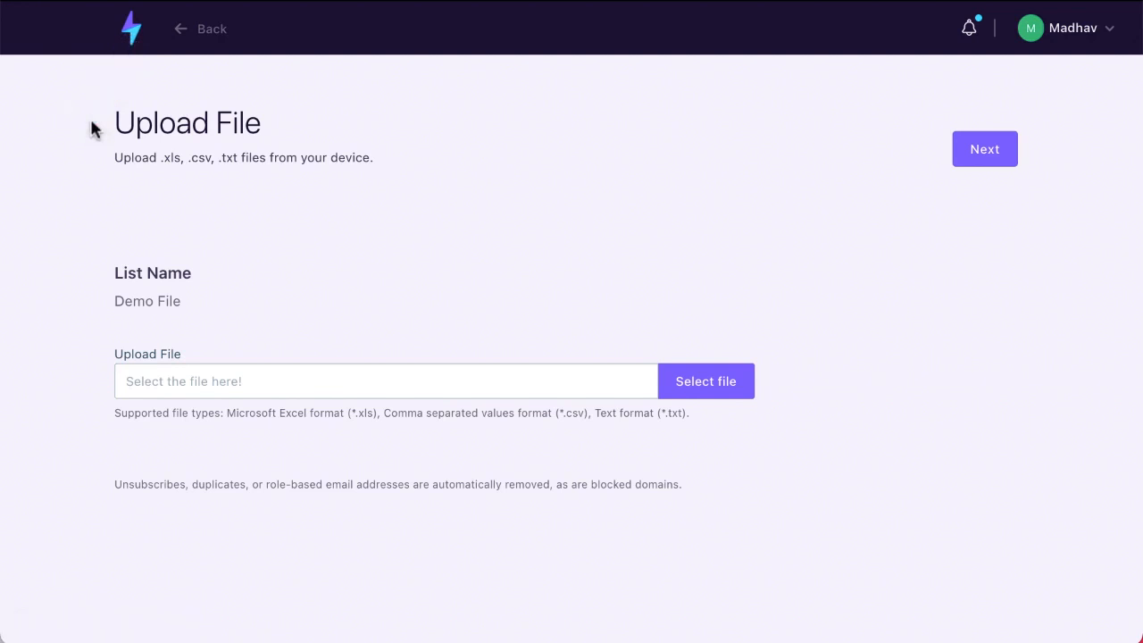
Go from the dashboard to the Contacts List page and dismiss the new list dialog
{"action": "left_click", "coordinate": [134, 36]}
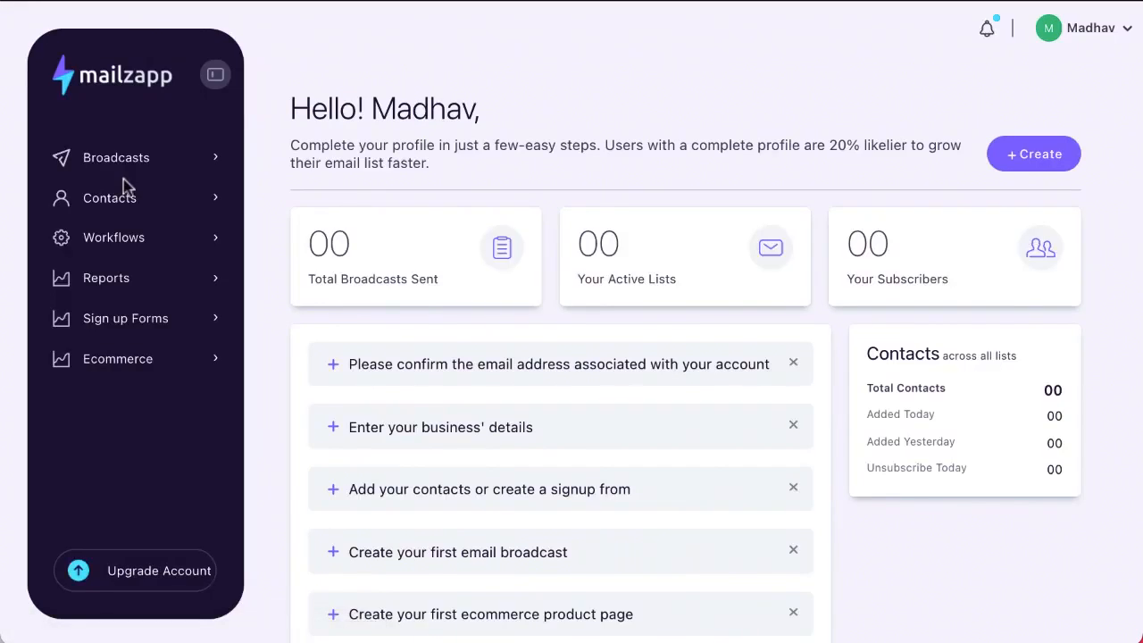
{"action": "left_click", "coordinate": [123, 199]}
{"action": "left_click", "coordinate": [155, 238]}
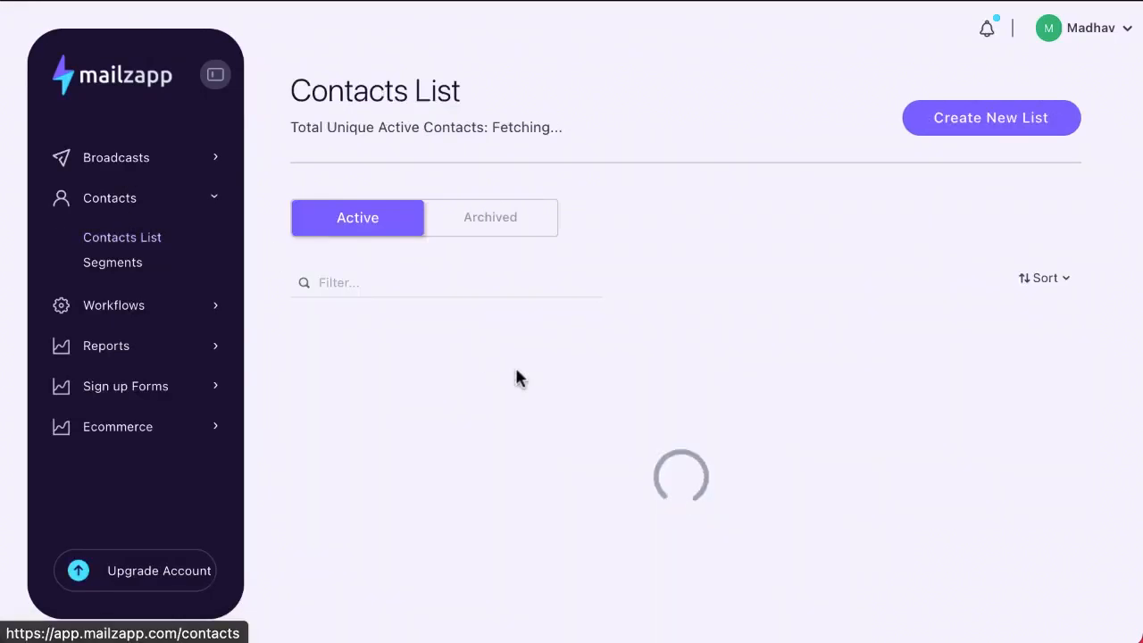
{"action": "left_click", "coordinate": [975, 123]}
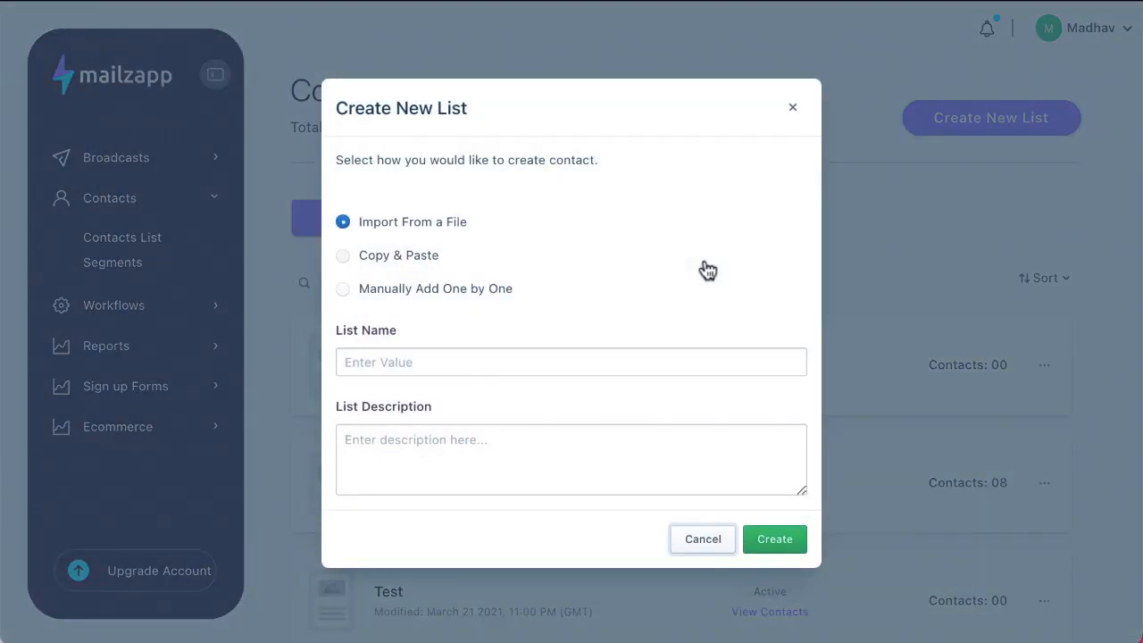
{"action": "left_click", "coordinate": [792, 108]}
{"action": "scroll", "coordinate": [722, 265], "scroll_direction": "down", "scroll_amount": 6}
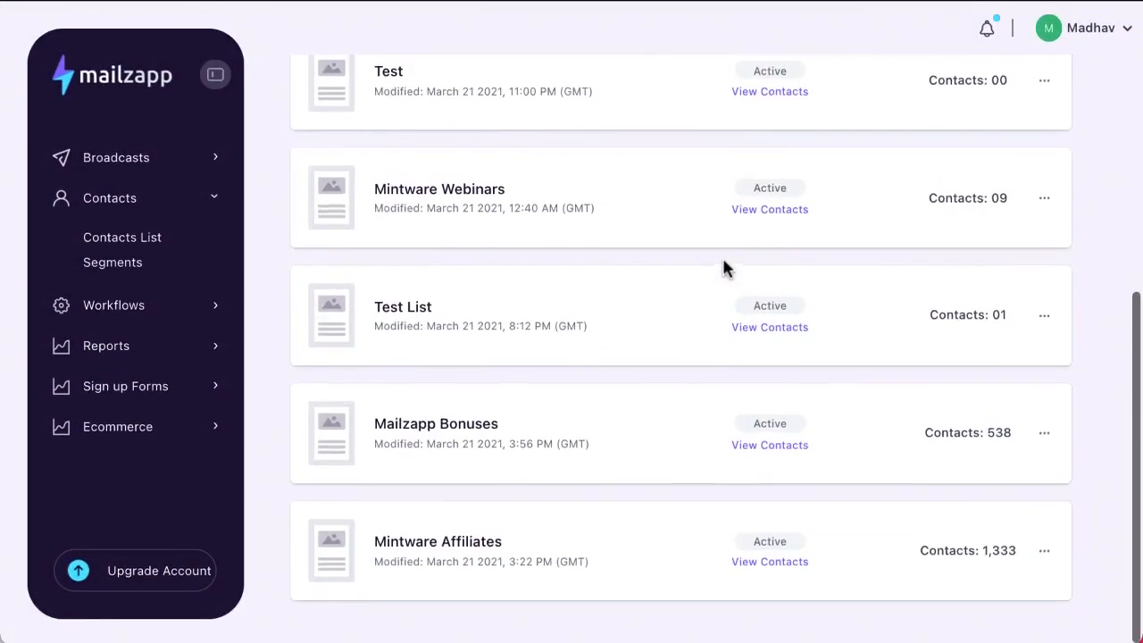
{"action": "scroll", "coordinate": [721, 265], "scroll_direction": "up", "scroll_amount": 6}
Start a copy-and-paste contact list named 'Demo CnC' with description 'Copy and Paste'
{"action": "left_click", "coordinate": [1018, 120]}
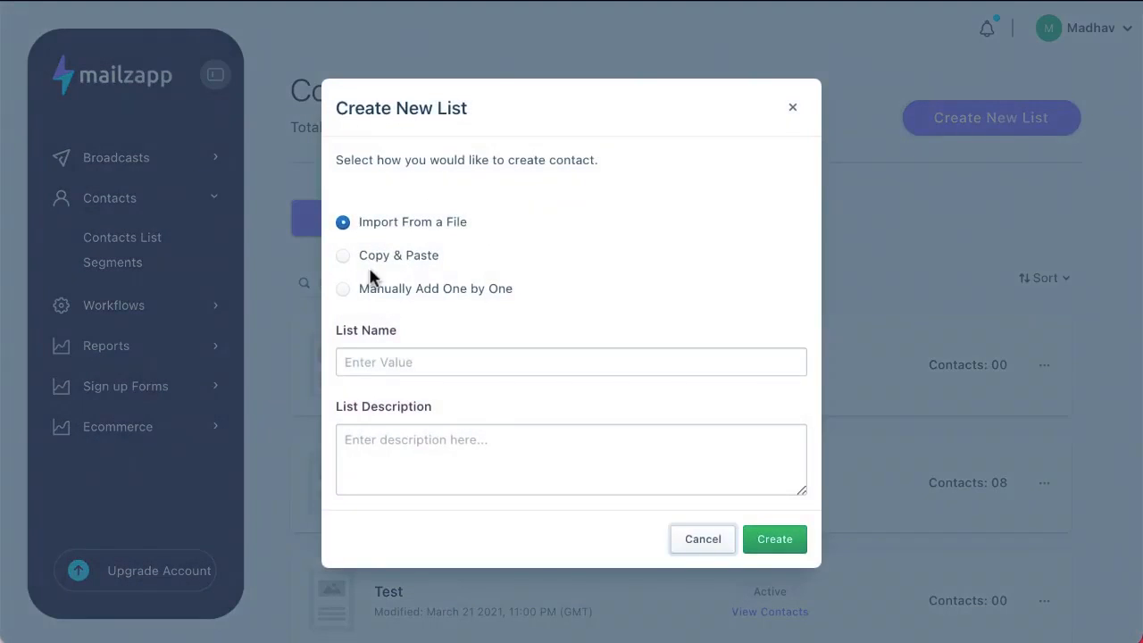
{"action": "left_click", "coordinate": [372, 259]}
{"action": "left_click", "coordinate": [350, 361]}
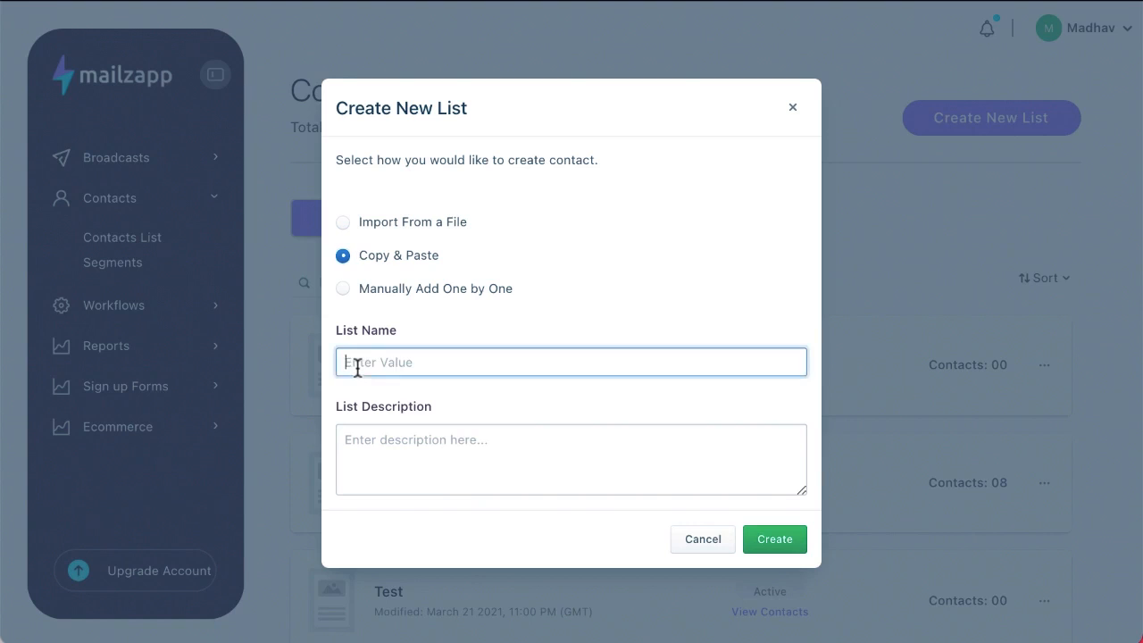
{"action": "type", "text": "Demo CnC"}
{"action": "left_click", "coordinate": [431, 449]}
{"action": "type", "text": "Copy"}
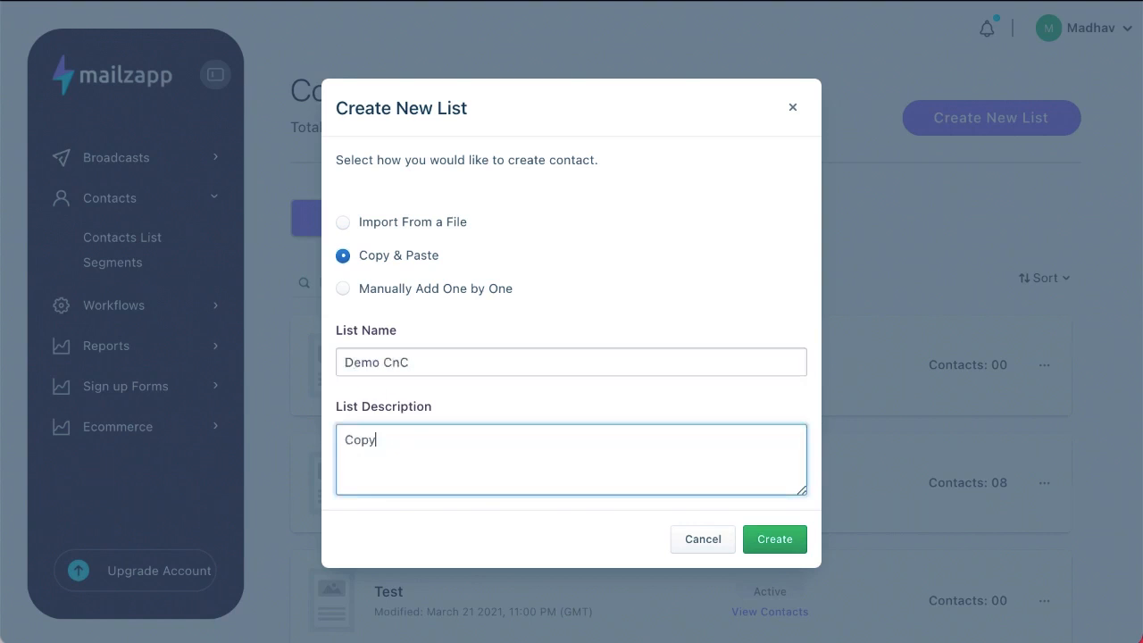
{"action": "type", "text": " and Past"}
{"action": "scroll", "coordinate": [500, 401], "scroll_direction": "down", "scroll_amount": 2}
{"action": "type", "text": "e"}
{"action": "scroll", "coordinate": [453, 378], "scroll_direction": "down", "scroll_amount": 2}
Enter the sender's name, view the Add new sender email page, then return to Contacts List
{"action": "left_click", "coordinate": [452, 398]}
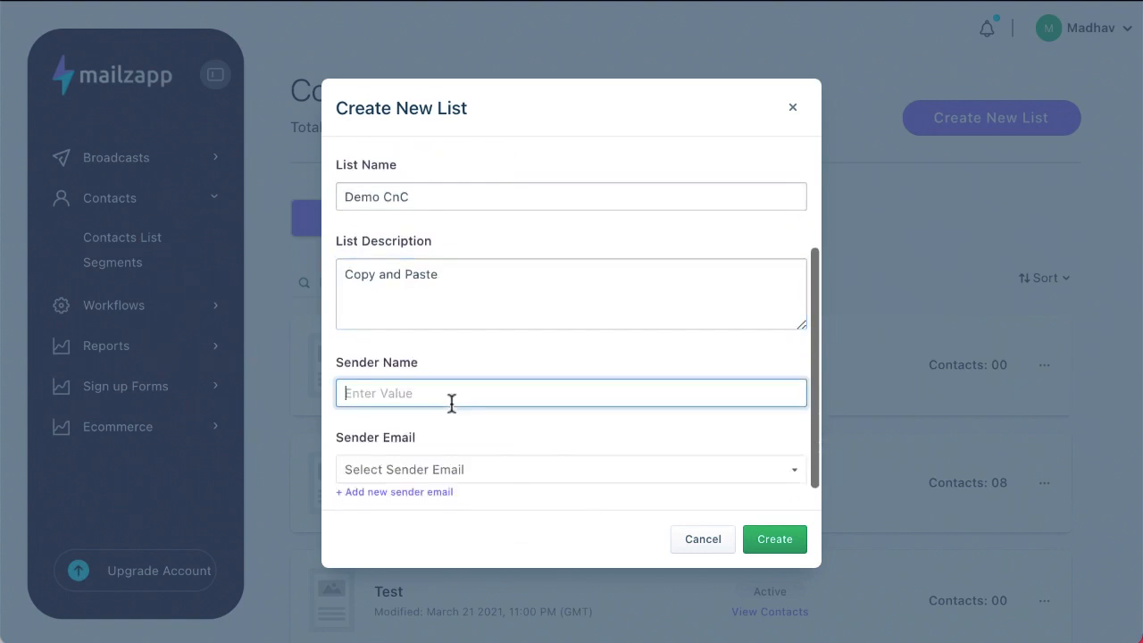
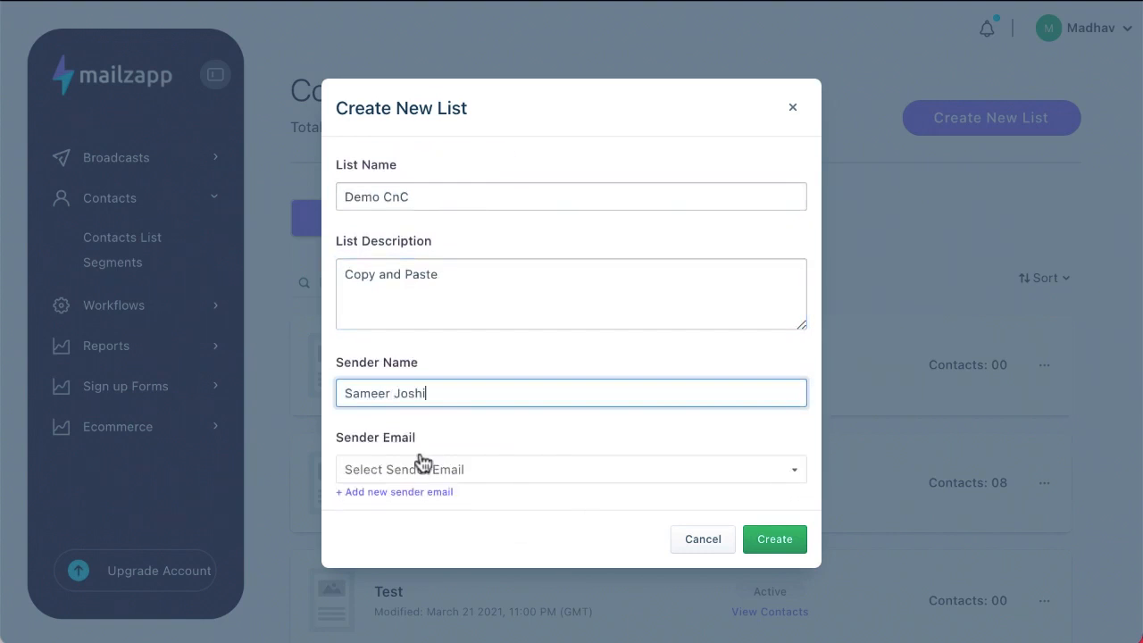
{"action": "left_click", "coordinate": [453, 468]}
{"action": "left_click", "coordinate": [419, 503]}
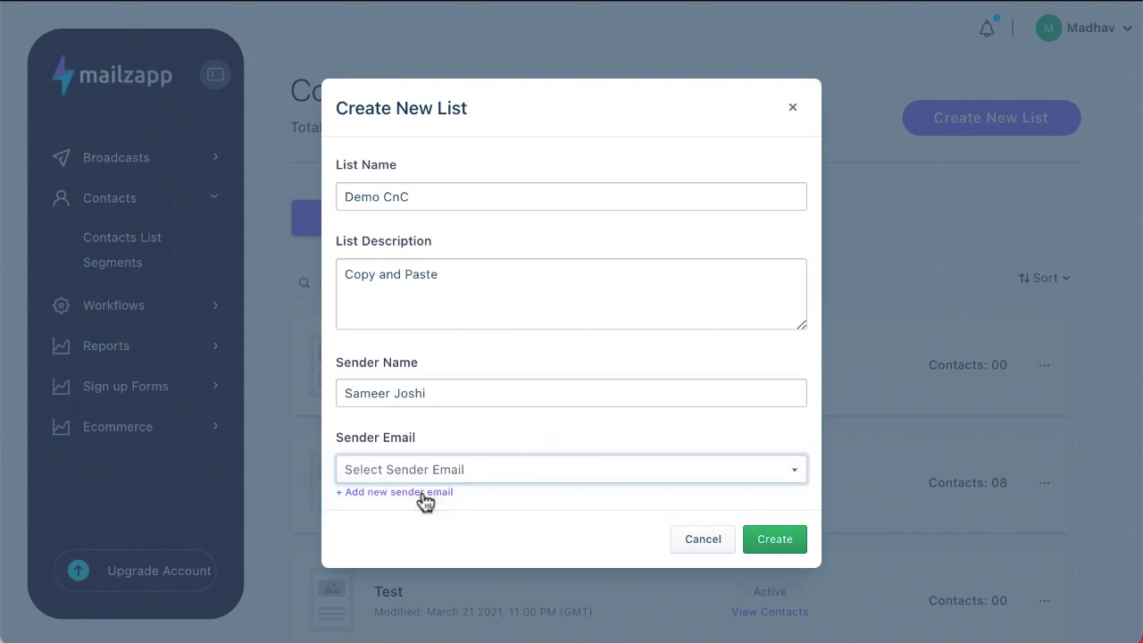
{"action": "scroll", "coordinate": [426, 499], "scroll_direction": "down", "scroll_amount": 1}
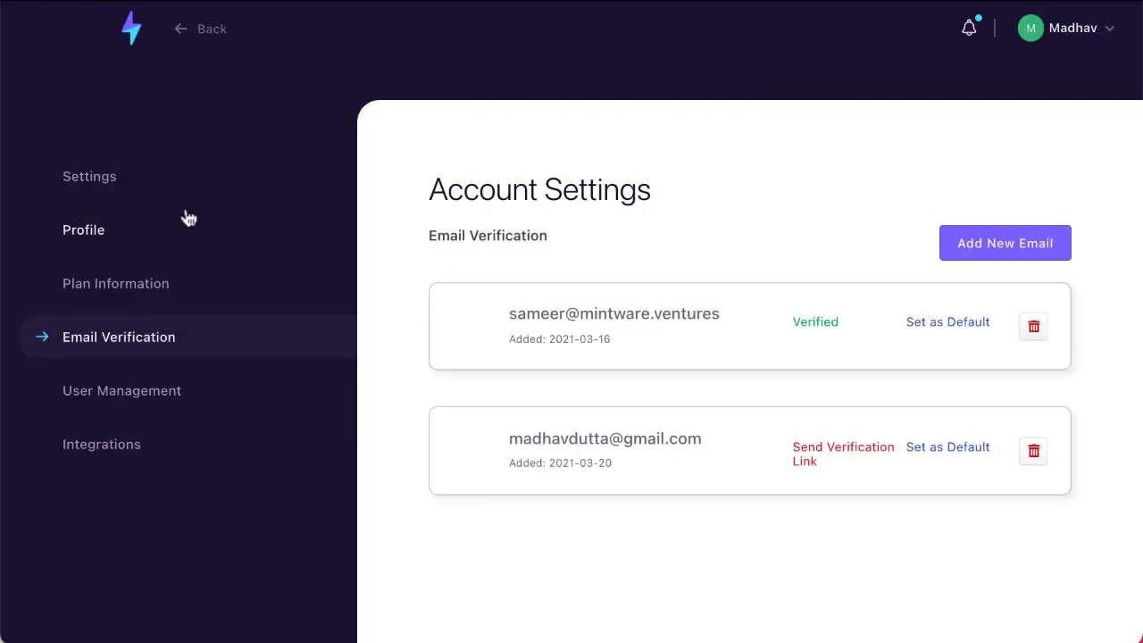
{"action": "left_click", "coordinate": [177, 32]}
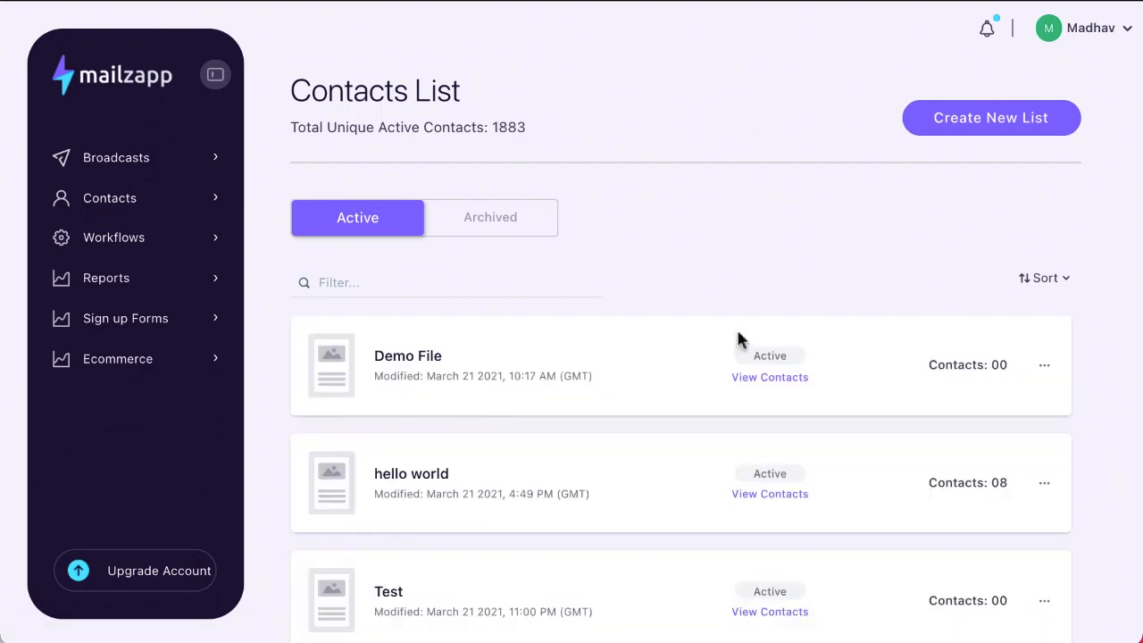
Begin a copy-and-paste list named 'Demo CnP' with description 'CnP'
{"action": "left_click", "coordinate": [976, 132]}
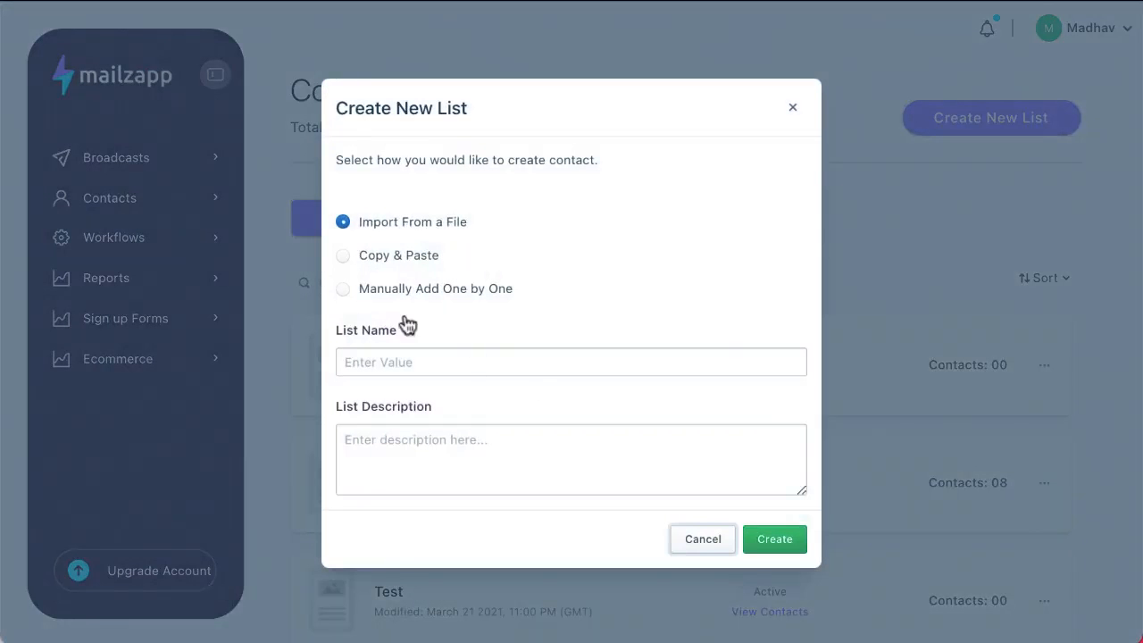
{"action": "left_click", "coordinate": [357, 257]}
{"action": "left_click", "coordinate": [354, 353]}
{"action": "left_click", "coordinate": [376, 408]}
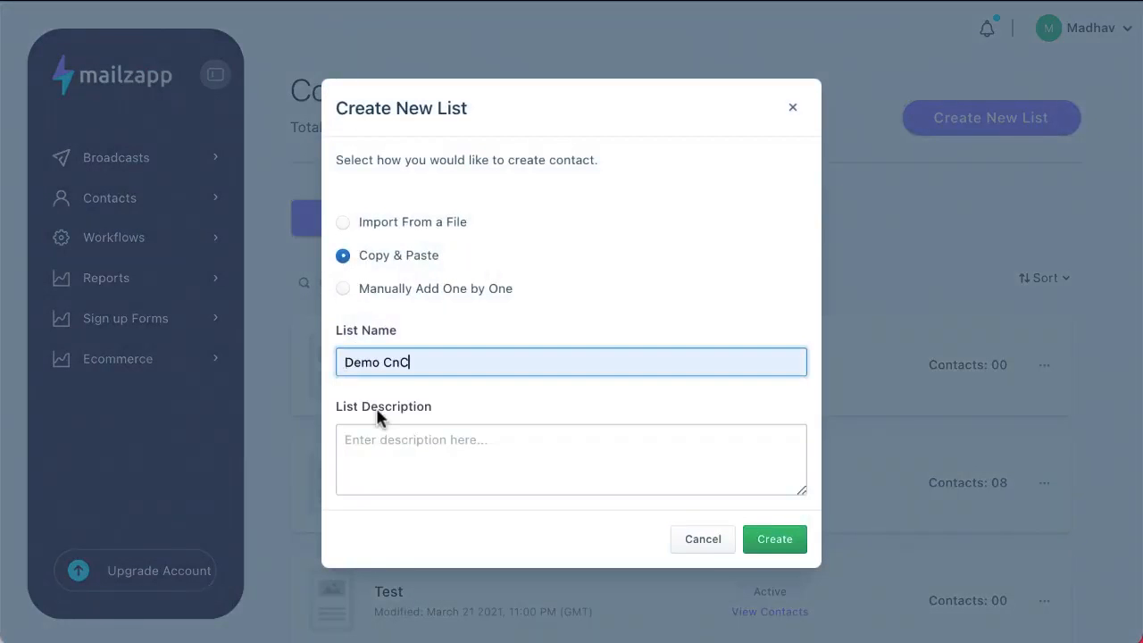
{"action": "left_click", "coordinate": [373, 460]}
{"action": "type", "text": "Cn"}
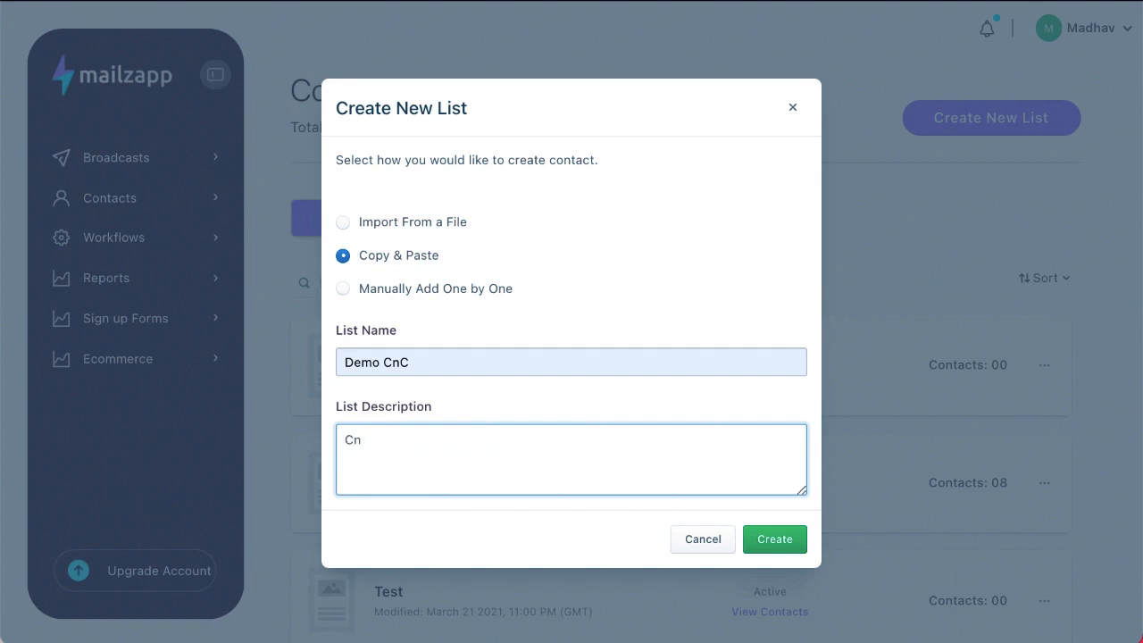
{"action": "type", "text": "C"}
{"action": "key", "text": "BackSpace"}
{"action": "type", "text": "Ü"}
{"action": "type", "text": "P"}
{"action": "left_click", "coordinate": [433, 362]}
{"action": "key", "text": "BackSpace"}
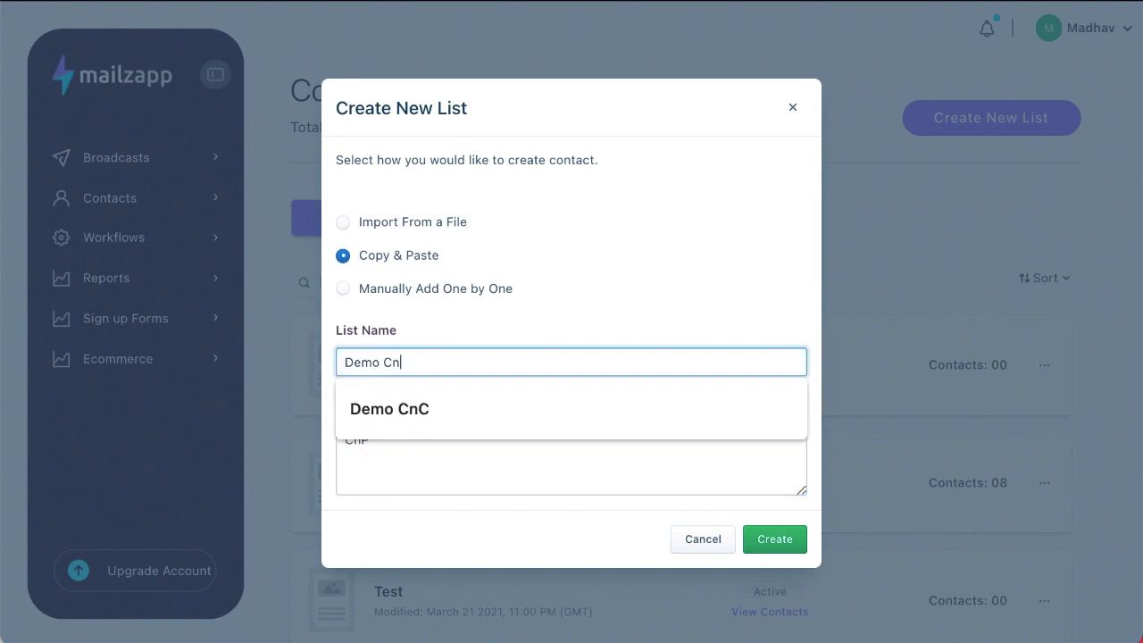
{"action": "type", "text": "P"}
{"action": "left_click", "coordinate": [499, 438]}
{"action": "scroll", "coordinate": [497, 436], "scroll_direction": "down", "scroll_amount": 3}
Use the suggested sender name and the account's sender email, then create the list
{"action": "left_click", "coordinate": [459, 388]}
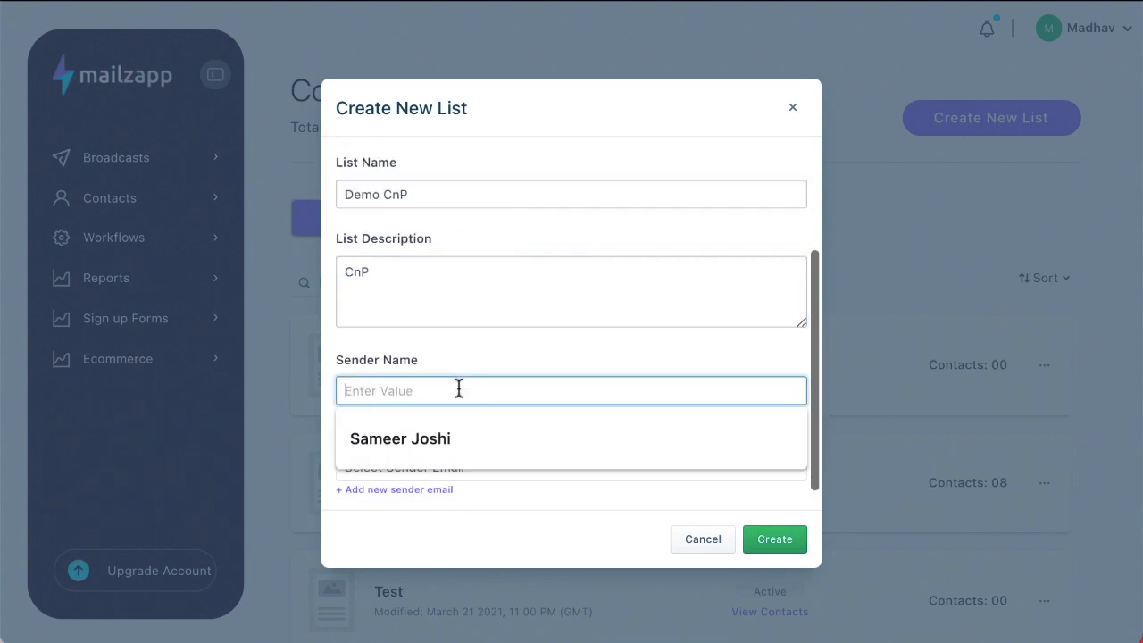
{"action": "left_click", "coordinate": [455, 441]}
{"action": "left_click", "coordinate": [444, 467]}
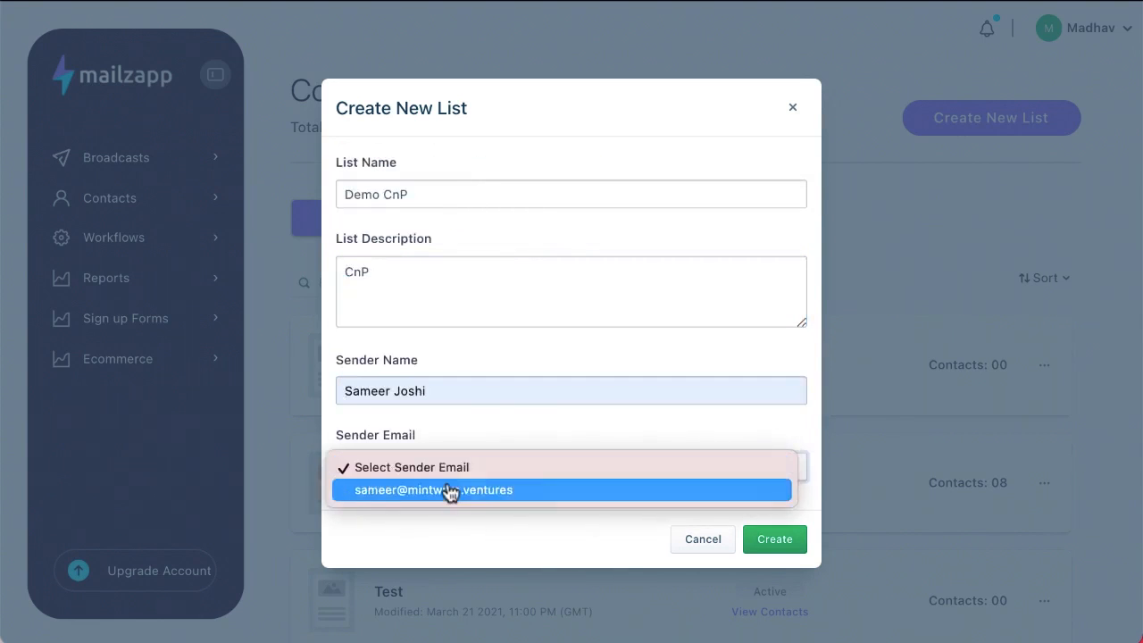
{"action": "left_click", "coordinate": [452, 488]}
{"action": "scroll", "coordinate": [491, 417], "scroll_direction": "down", "scroll_amount": 1}
{"action": "left_click", "coordinate": [787, 551]}
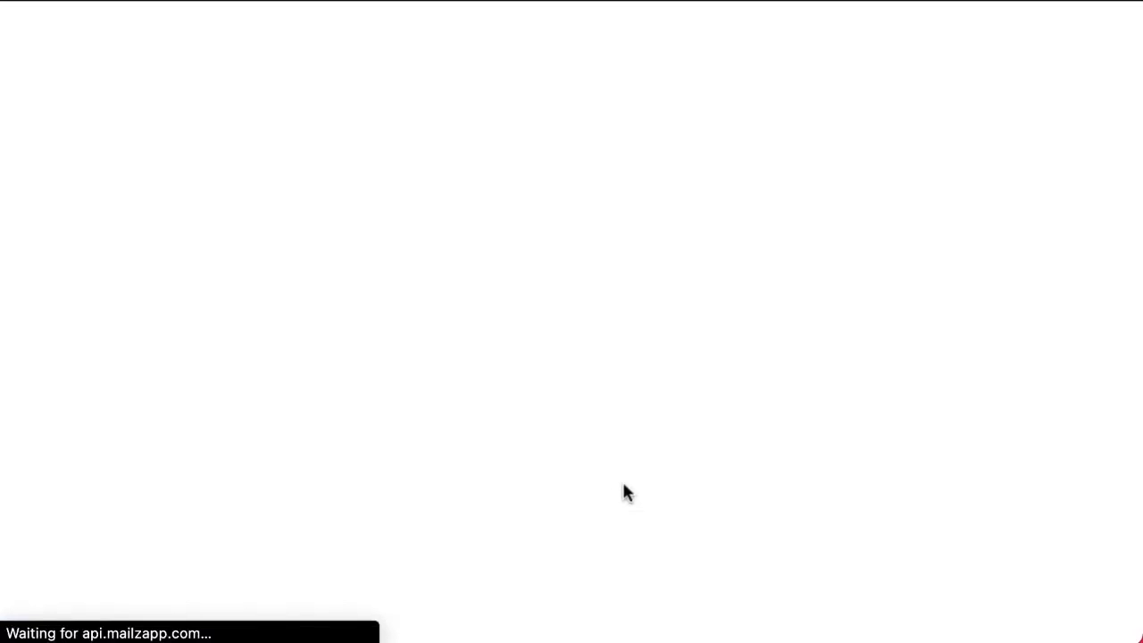
Paste one contact email address into Demo CnP, correct its domain, and save it
{"action": "scroll", "coordinate": [622, 492], "scroll_direction": "down", "scroll_amount": 2}
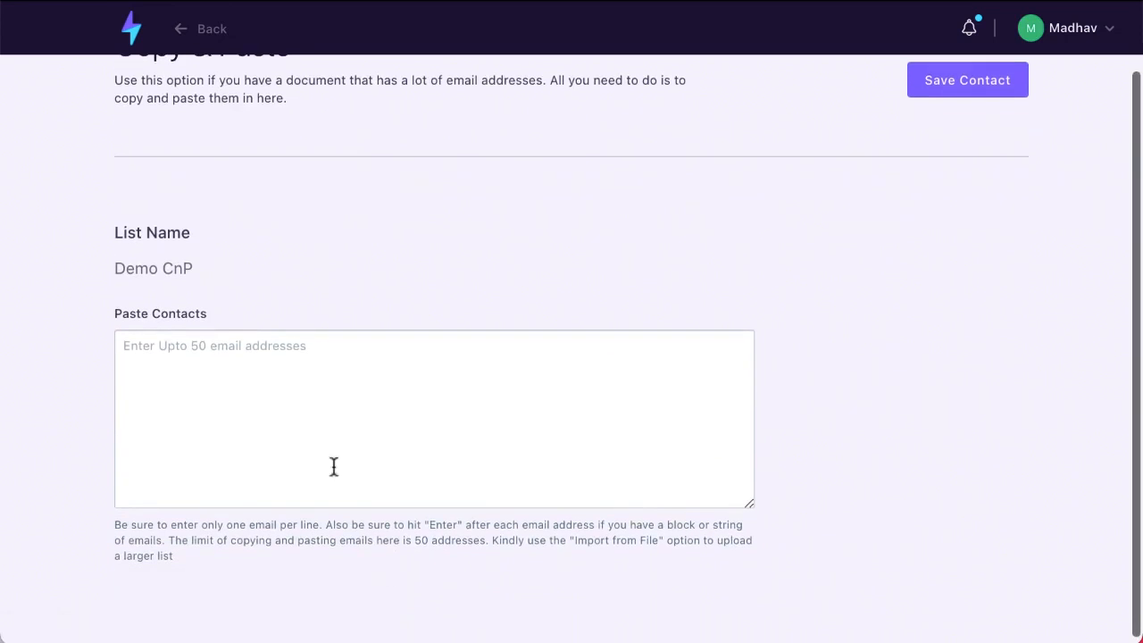
{"action": "left_click", "coordinate": [164, 362]}
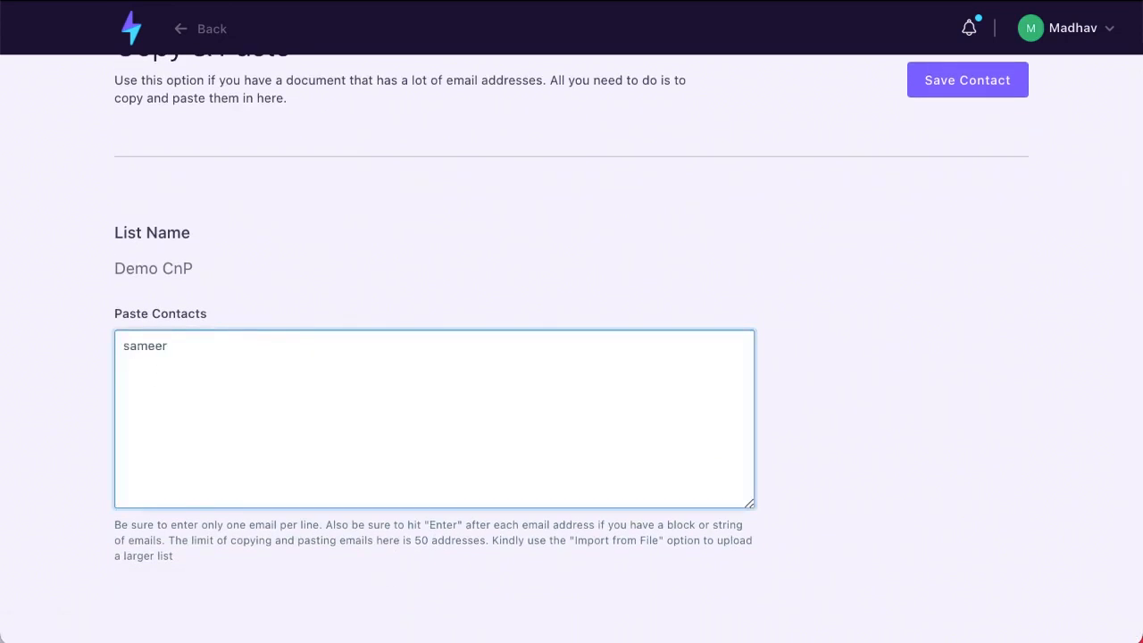
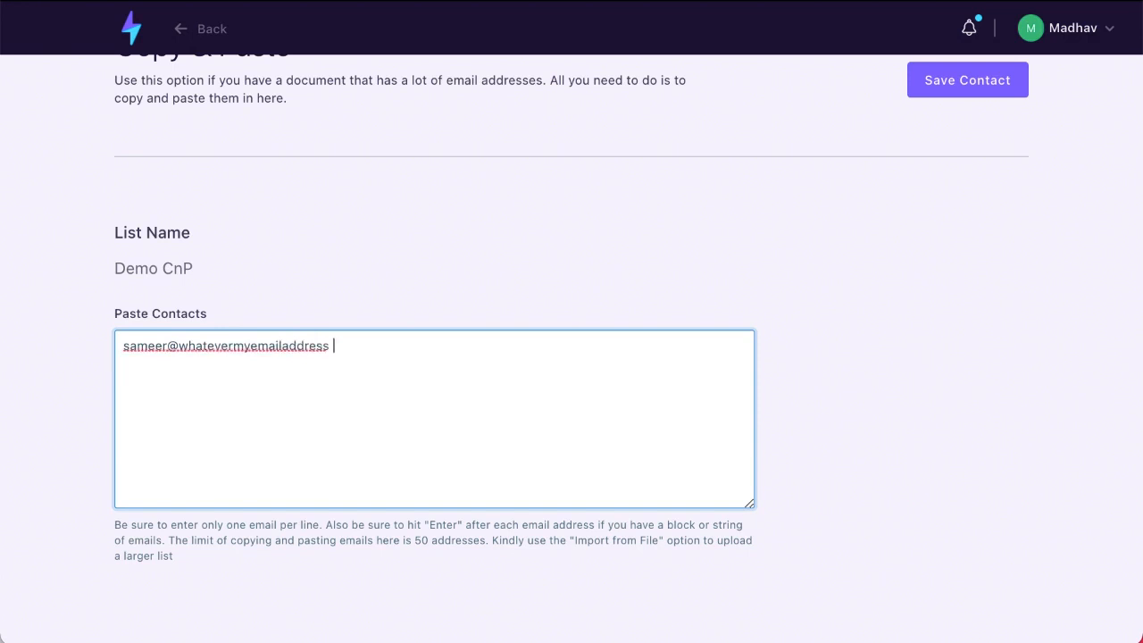
{"action": "double_click", "coordinate": [211, 349]}
{"action": "scroll", "coordinate": [209, 343], "scroll_direction": "up", "scroll_amount": 1}
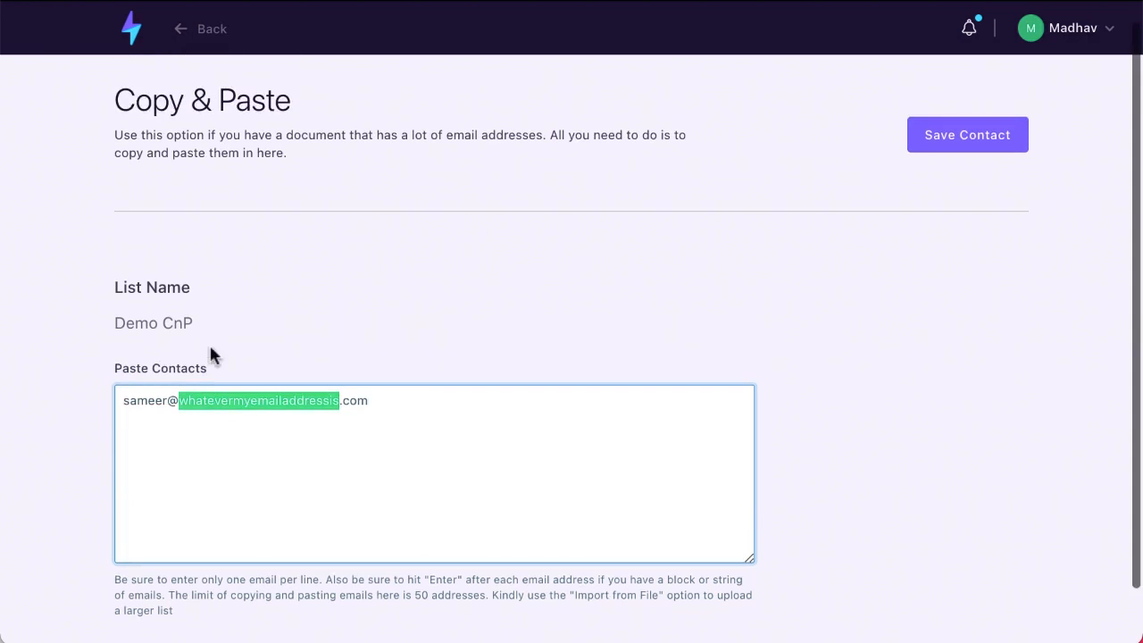
{"action": "type", "text": "mintware"}
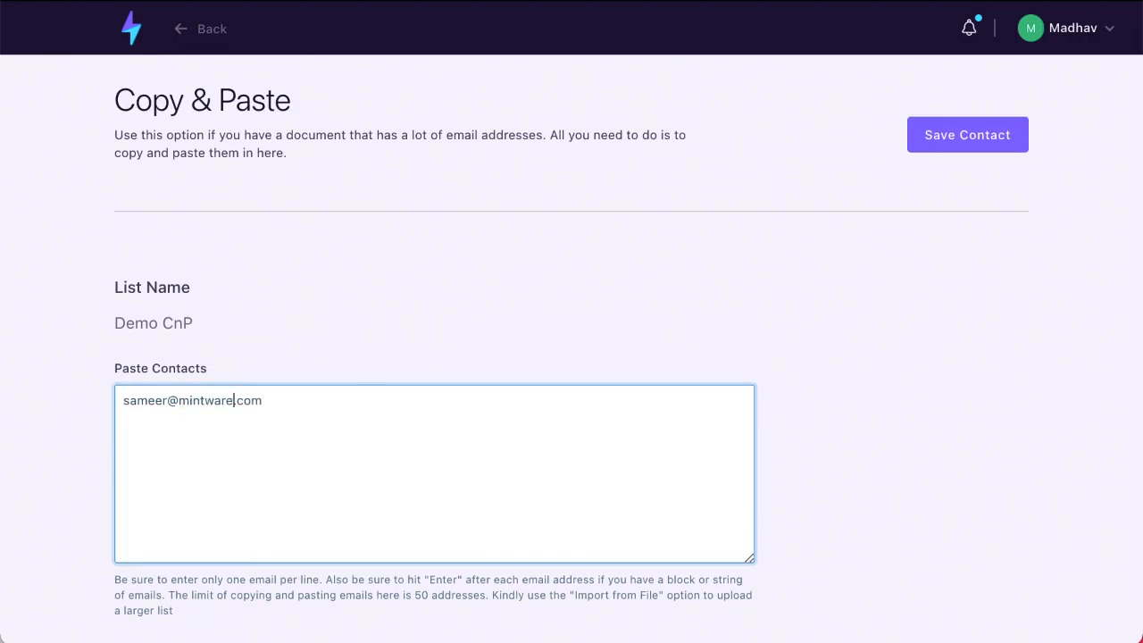
{"action": "double_click", "coordinate": [248, 402]}
{"action": "type", "text": "ventures"}
{"action": "left_click", "coordinate": [987, 134]}
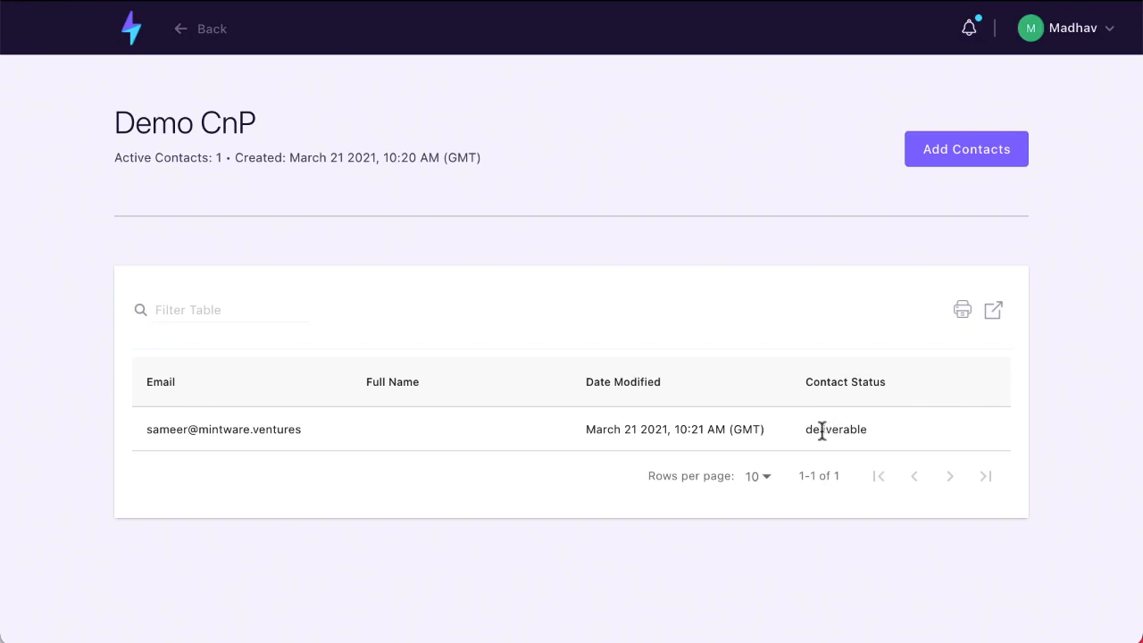
Highlight the contact's deliverable status, then return to the dashboard home
{"action": "left_click_drag", "start_coordinate": [819, 431], "coordinate": [868, 432]}
{"action": "left_click", "coordinate": [604, 516]}
{"action": "left_click", "coordinate": [134, 32]}
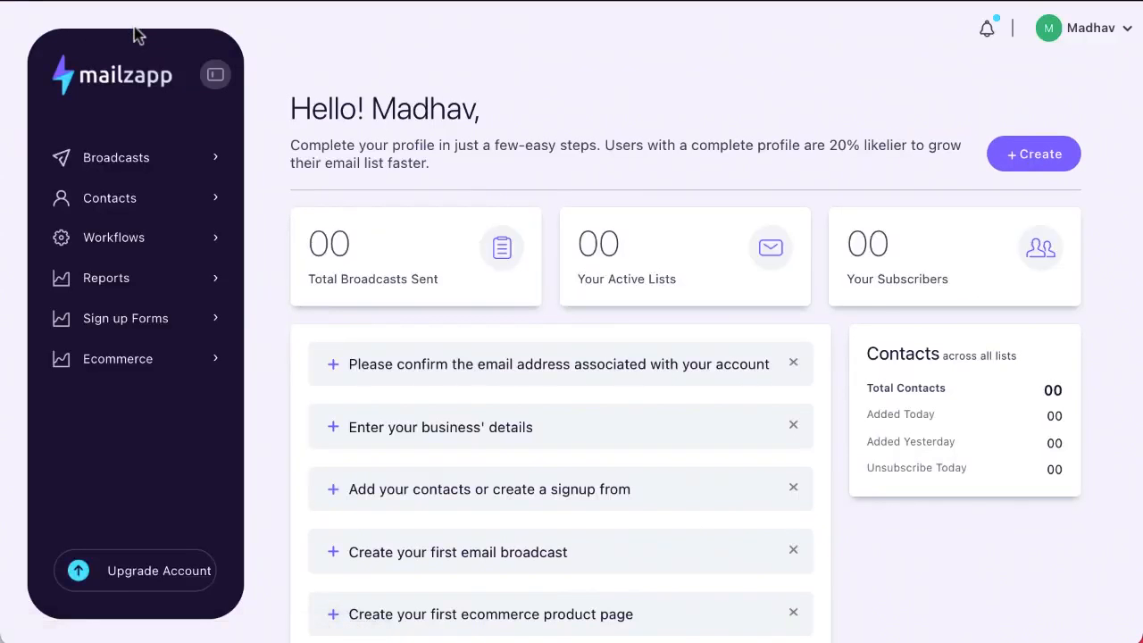
Create segment 'Demo CnP - Segment' based on the Demo CnP list with its auto-filled name
{"action": "left_click", "coordinate": [115, 209]}
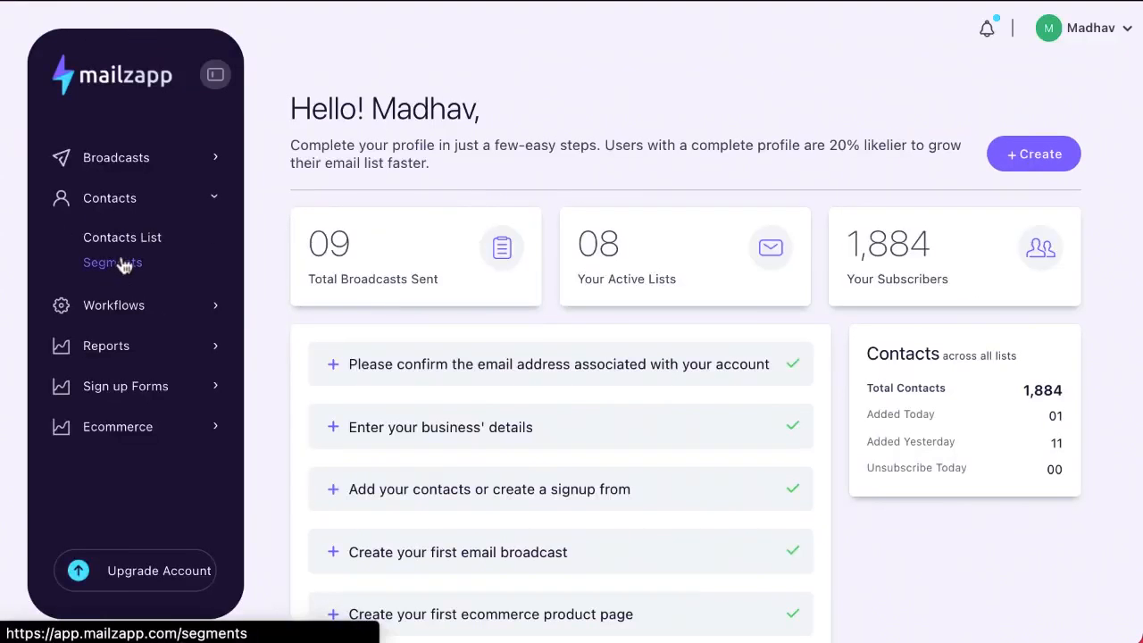
{"action": "left_click", "coordinate": [123, 263]}
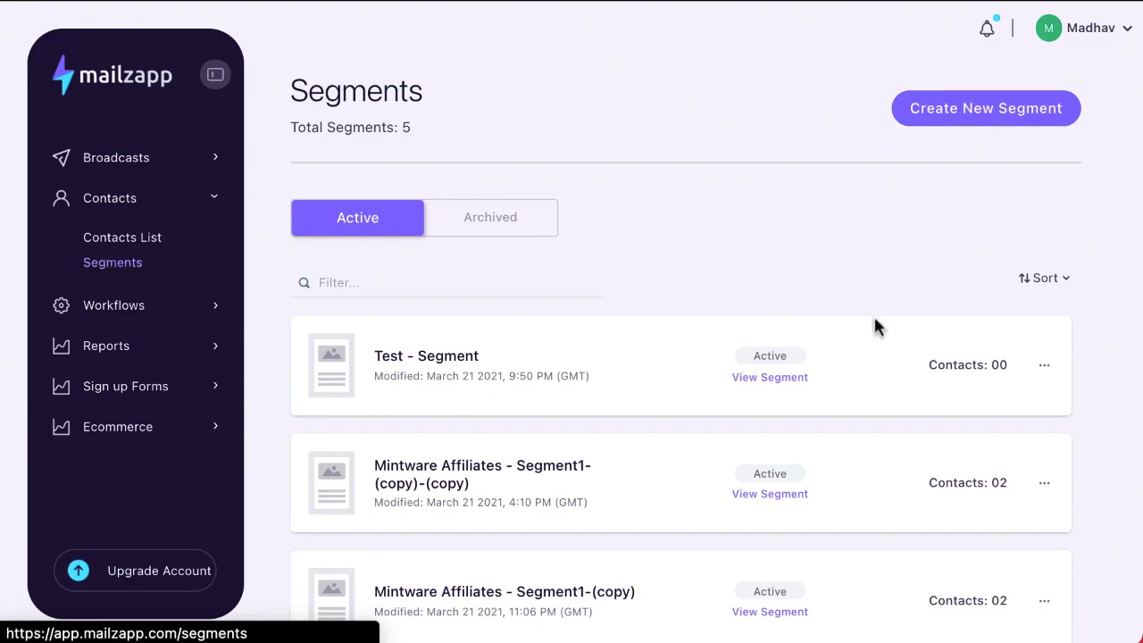
{"action": "left_click", "coordinate": [972, 117]}
{"action": "left_click", "coordinate": [461, 191]}
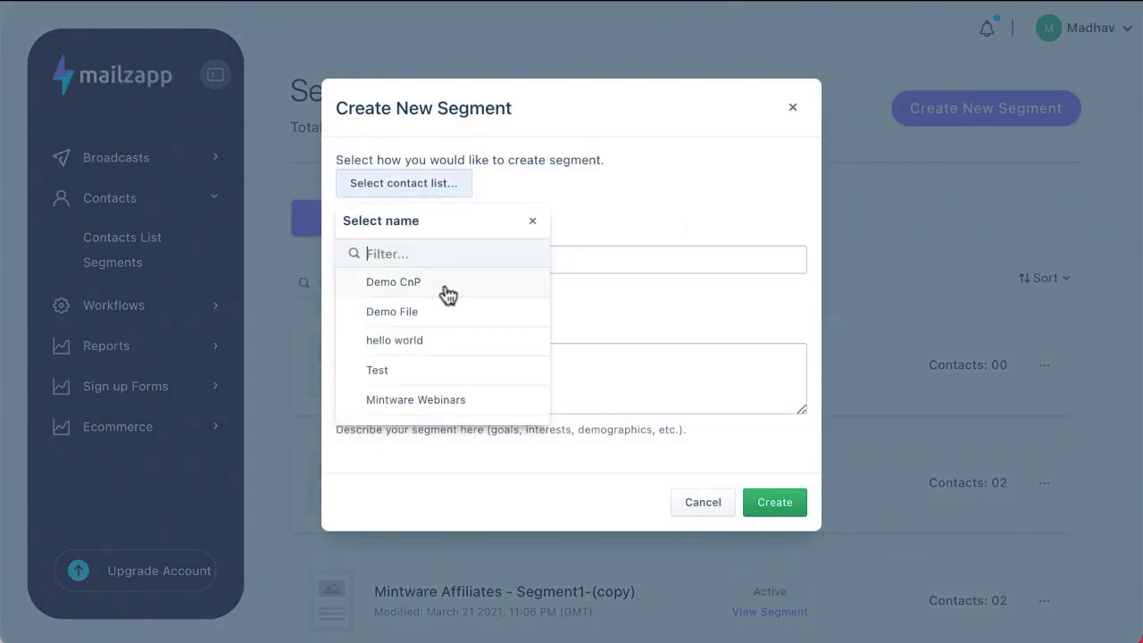
{"action": "left_click", "coordinate": [446, 283]}
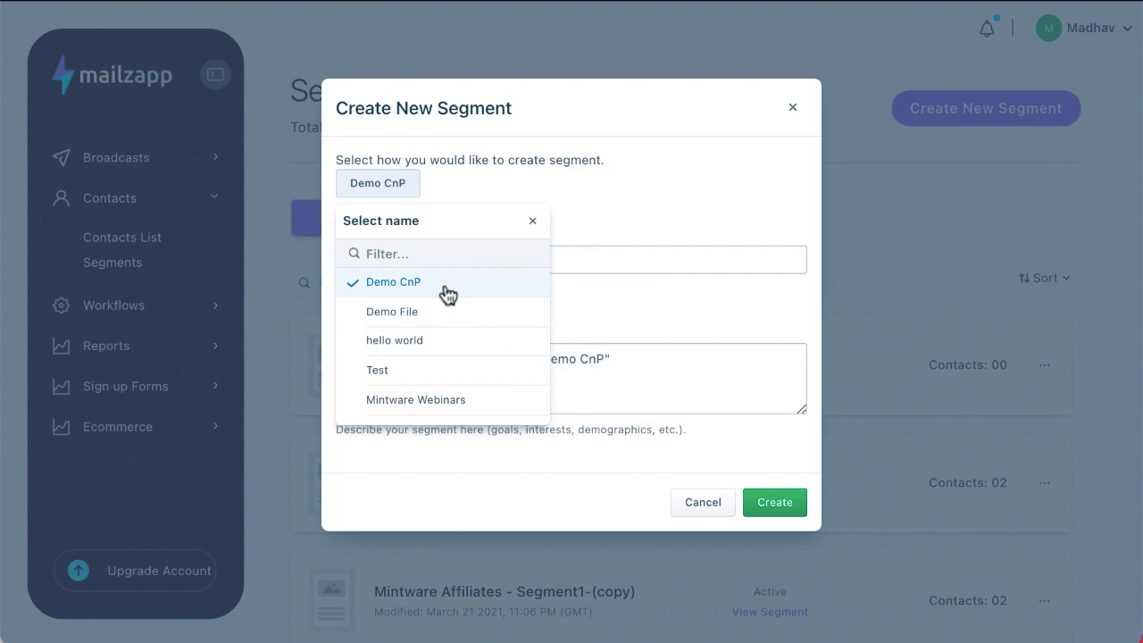
{"action": "left_click", "coordinate": [612, 317]}
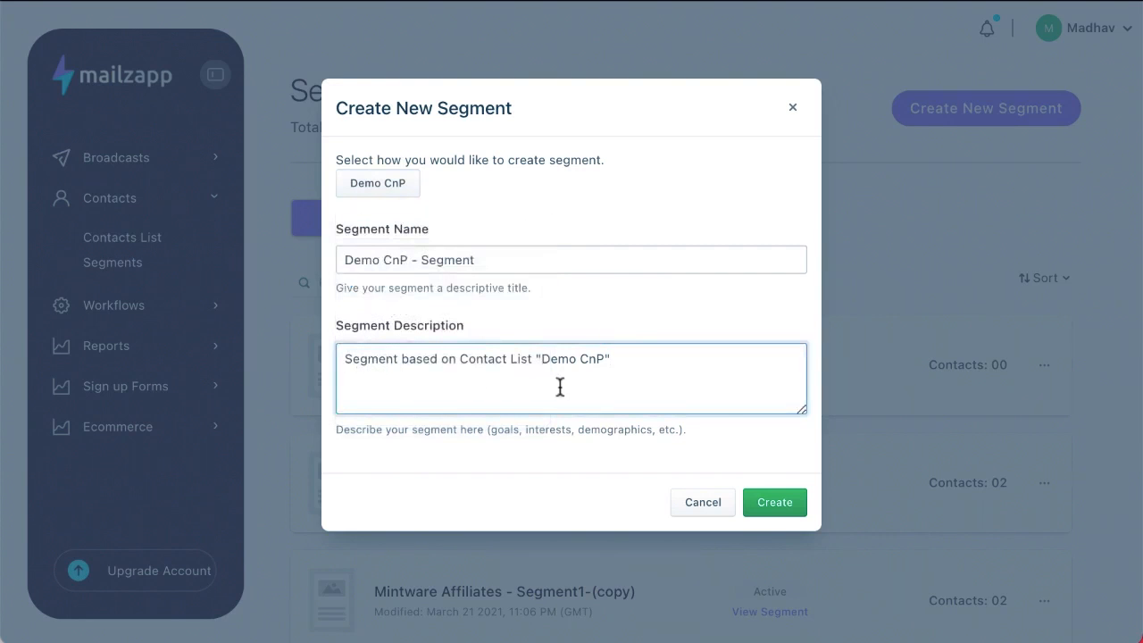
{"action": "scroll", "coordinate": [559, 386], "scroll_direction": "down", "scroll_amount": 2}
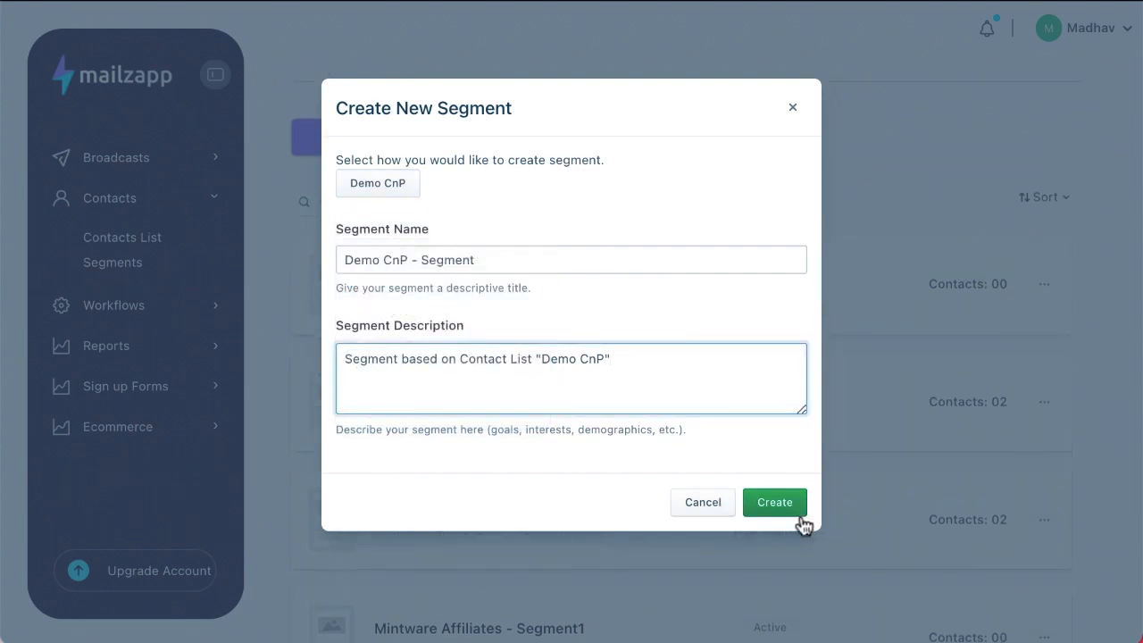
{"action": "left_click", "coordinate": [757, 503]}
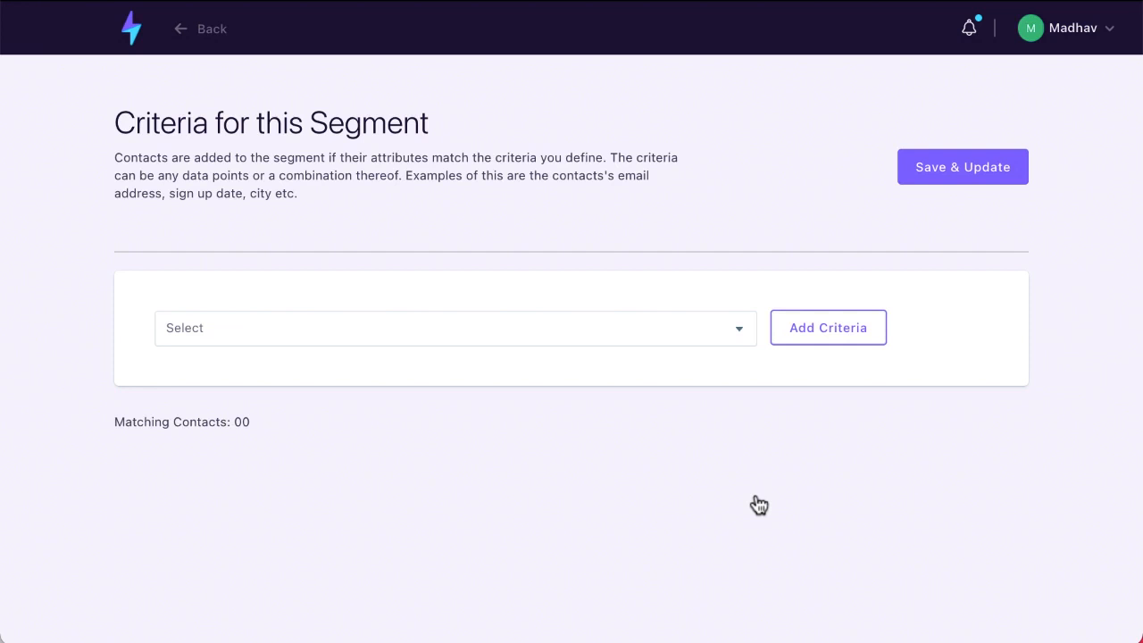
Add a segment criterion: Job title contains 'chie'
{"action": "left_click", "coordinate": [748, 328]}
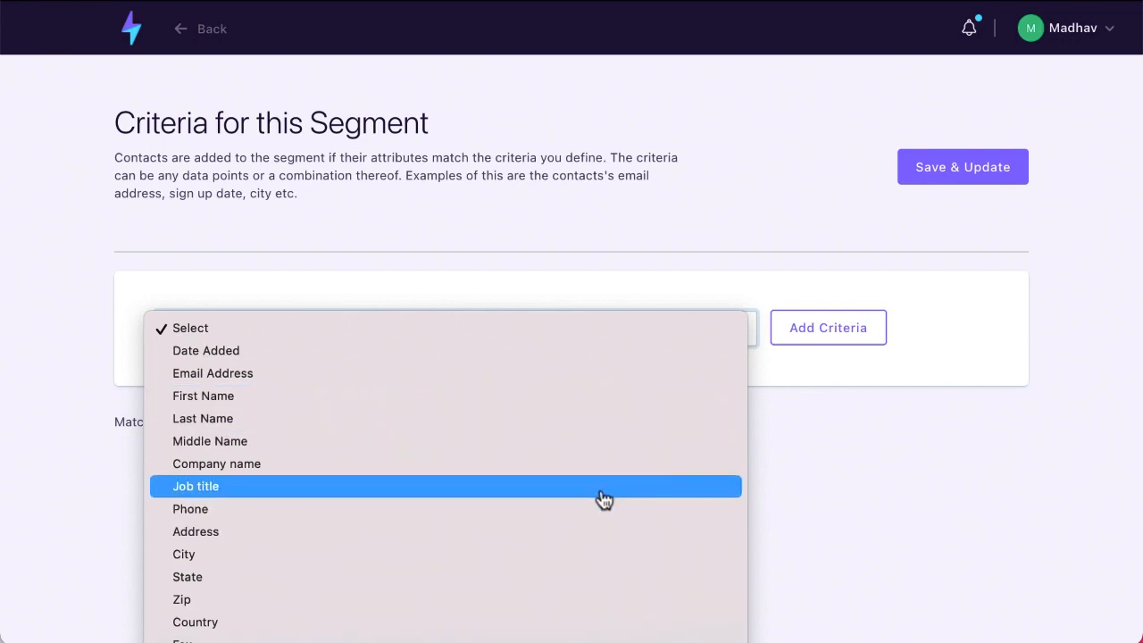
{"action": "left_click", "coordinate": [473, 502]}
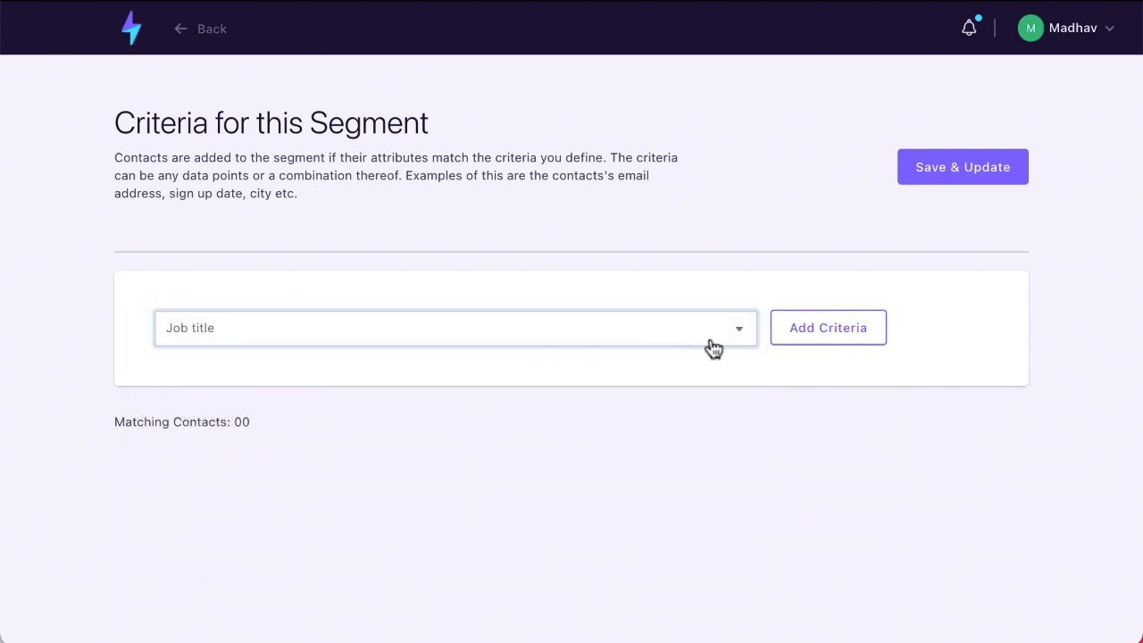
{"action": "left_click", "coordinate": [842, 339]}
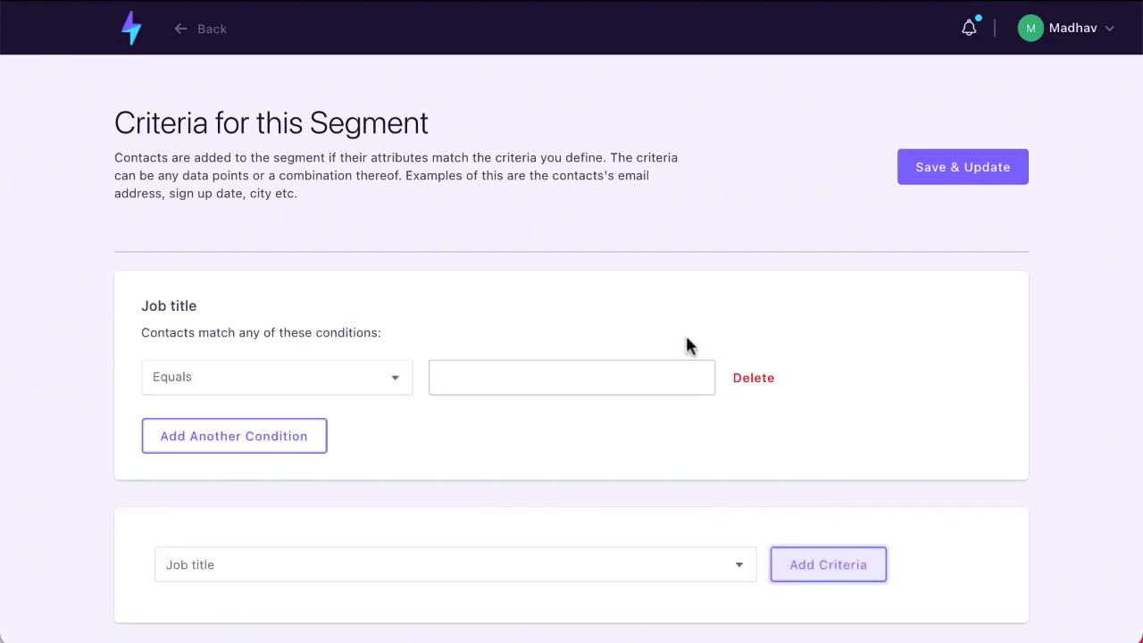
{"action": "left_click", "coordinate": [393, 393]}
{"action": "left_click", "coordinate": [374, 421]}
{"action": "left_click", "coordinate": [516, 379]}
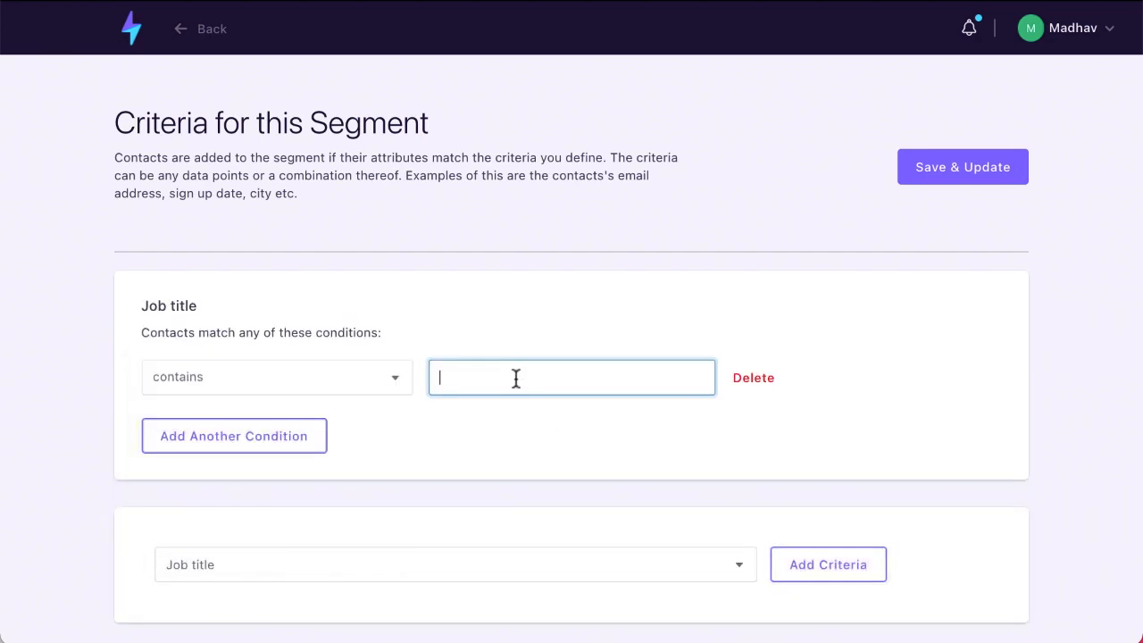
{"action": "type", "text": "chie"}
Add a second Job title condition row, then go back to the dashboard
{"action": "left_click", "coordinate": [258, 450]}
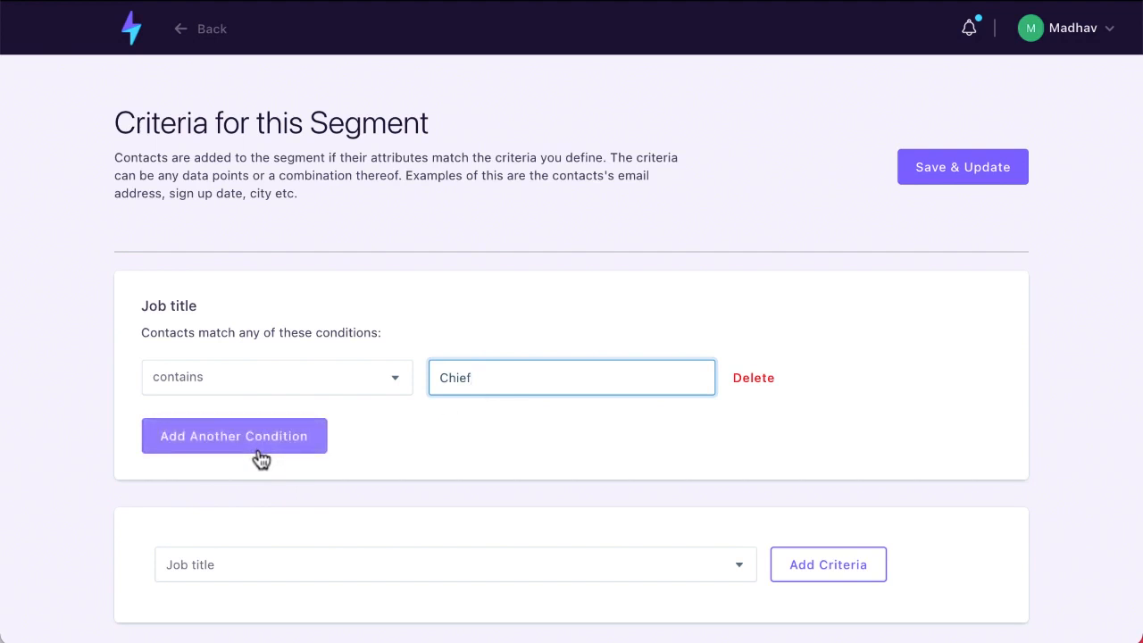
{"action": "scroll", "coordinate": [261, 458], "scroll_direction": "down", "scroll_amount": 1}
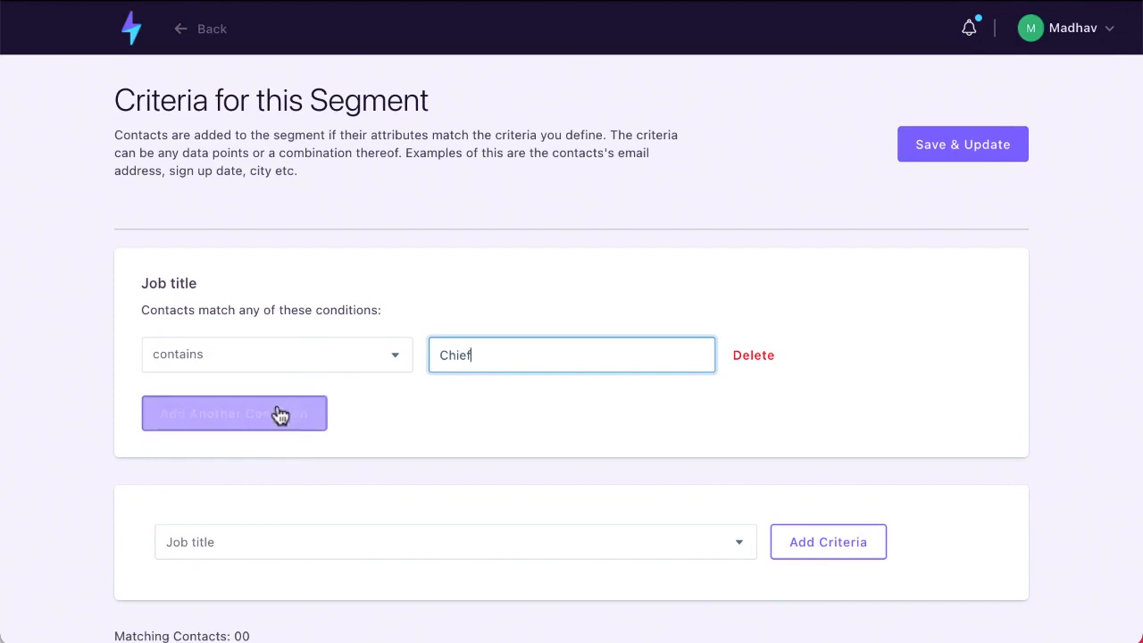
{"action": "left_click", "coordinate": [280, 415]}
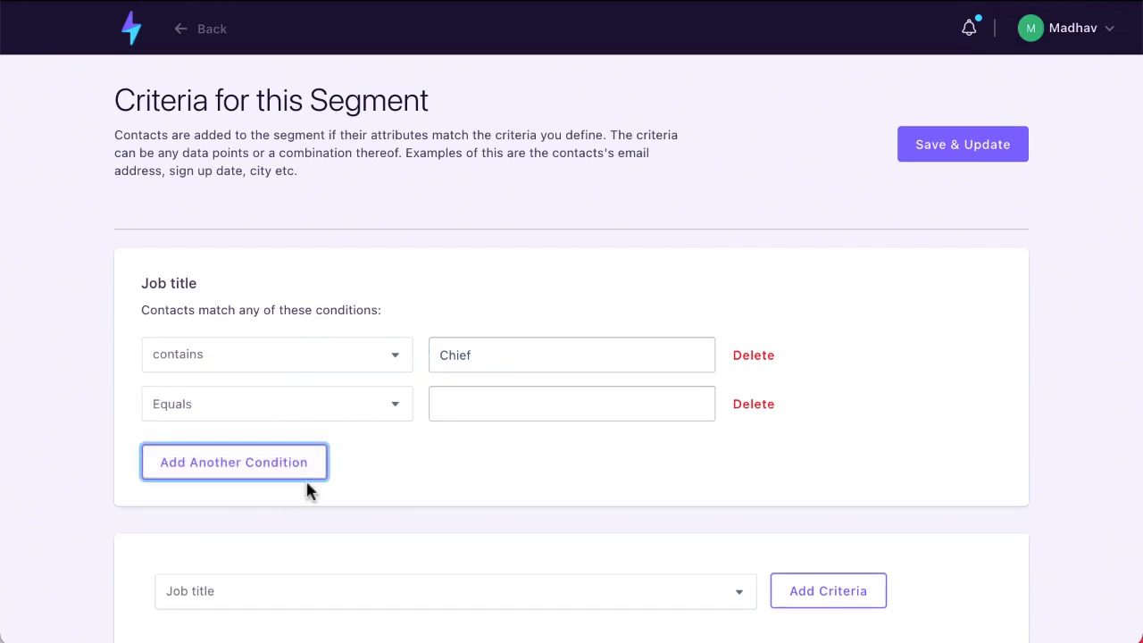
{"action": "scroll", "coordinate": [490, 503], "scroll_direction": "down", "scroll_amount": 2}
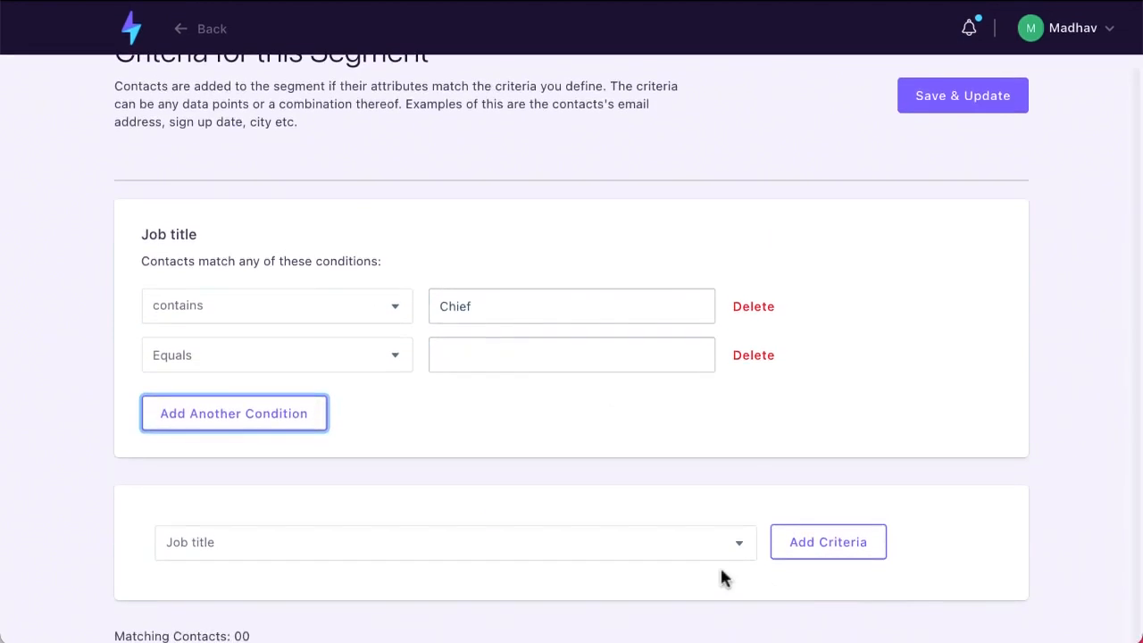
{"action": "left_click", "coordinate": [739, 546]}
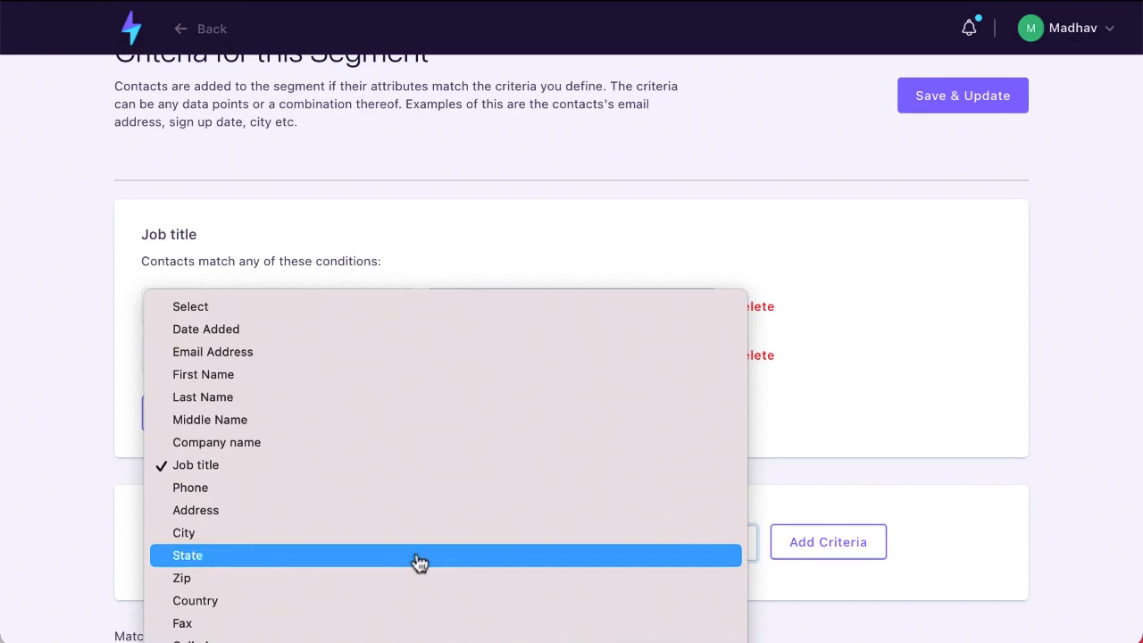
{"action": "left_click", "coordinate": [898, 354]}
{"action": "scroll", "coordinate": [308, 375], "scroll_direction": "up", "scroll_amount": 2}
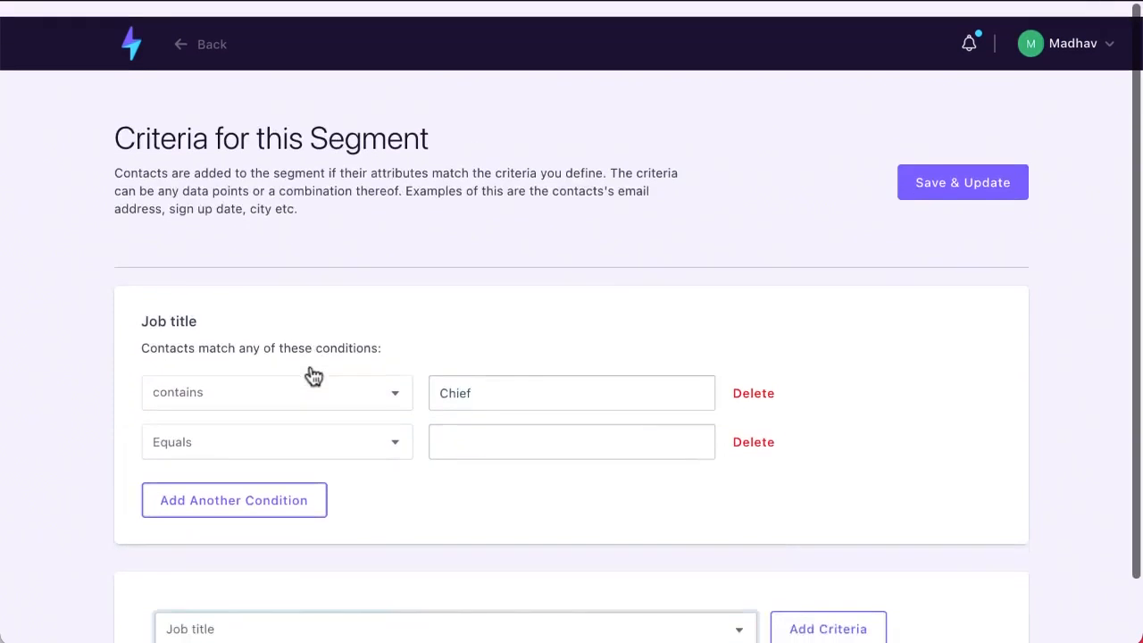
{"action": "left_click", "coordinate": [134, 30]}
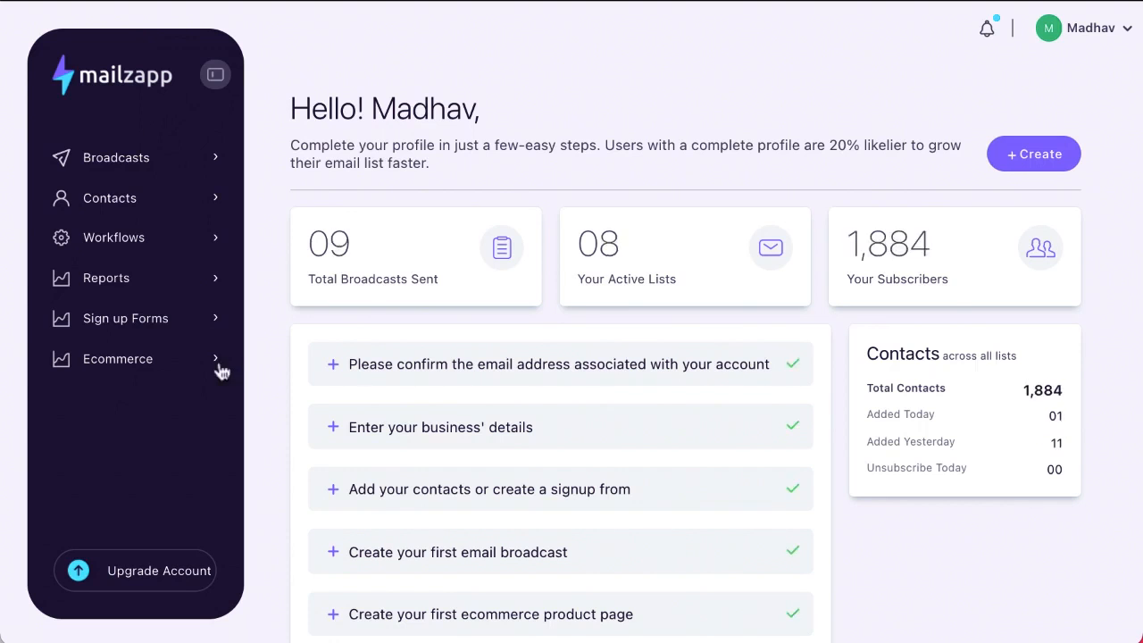
Create workflow automation 'Demo Automation' using My First List as its contacts list
{"action": "left_click", "coordinate": [146, 252]}
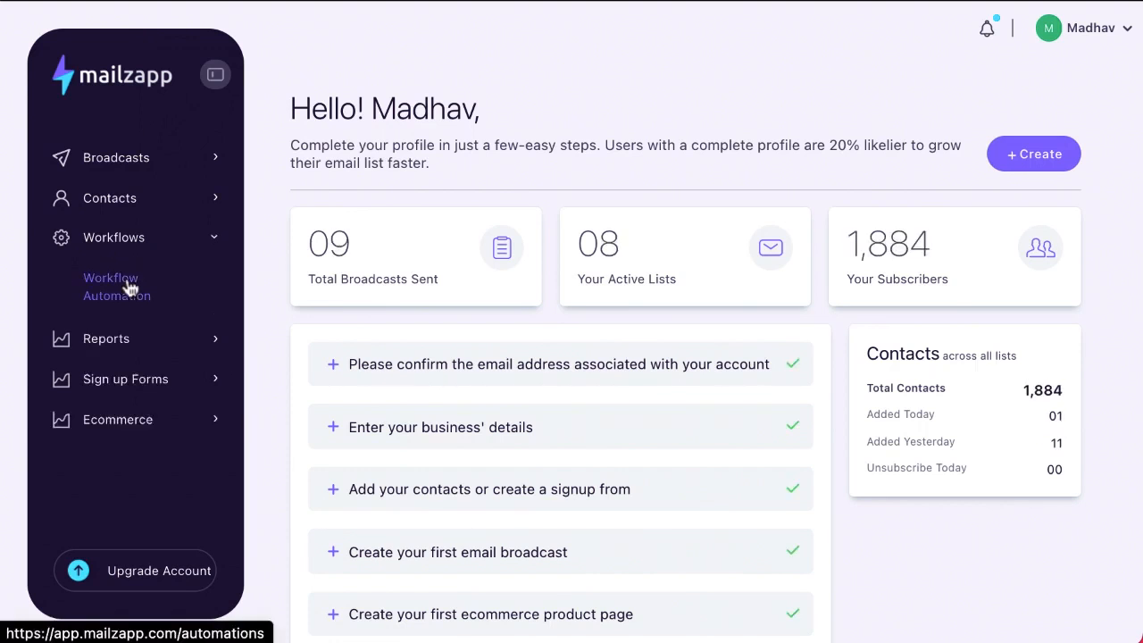
{"action": "left_click", "coordinate": [130, 287]}
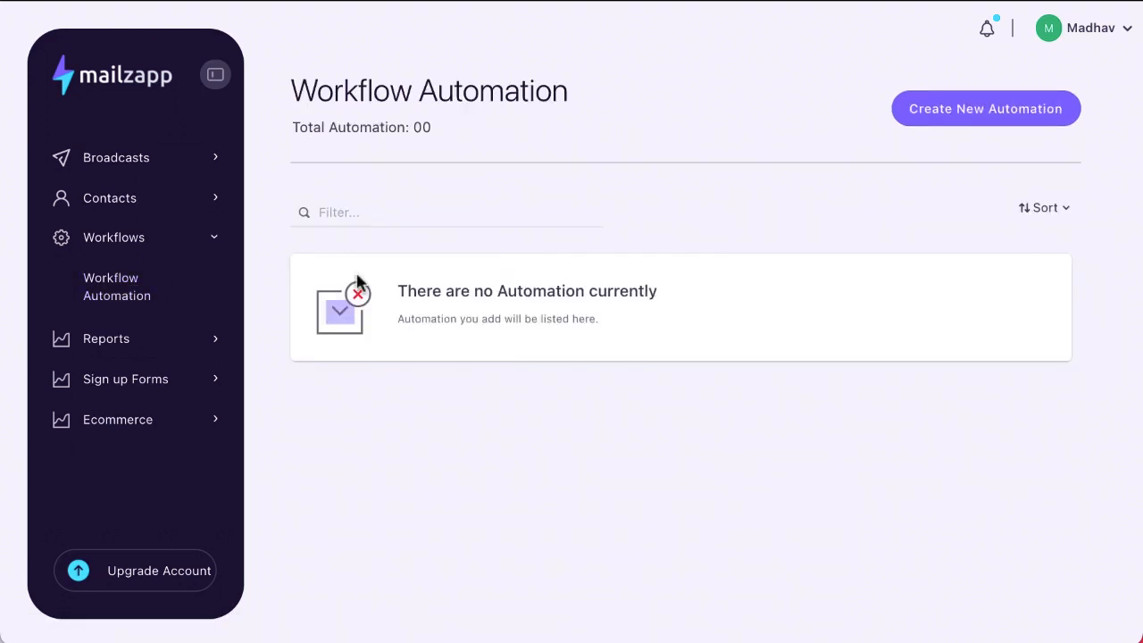
{"action": "left_click", "coordinate": [995, 115]}
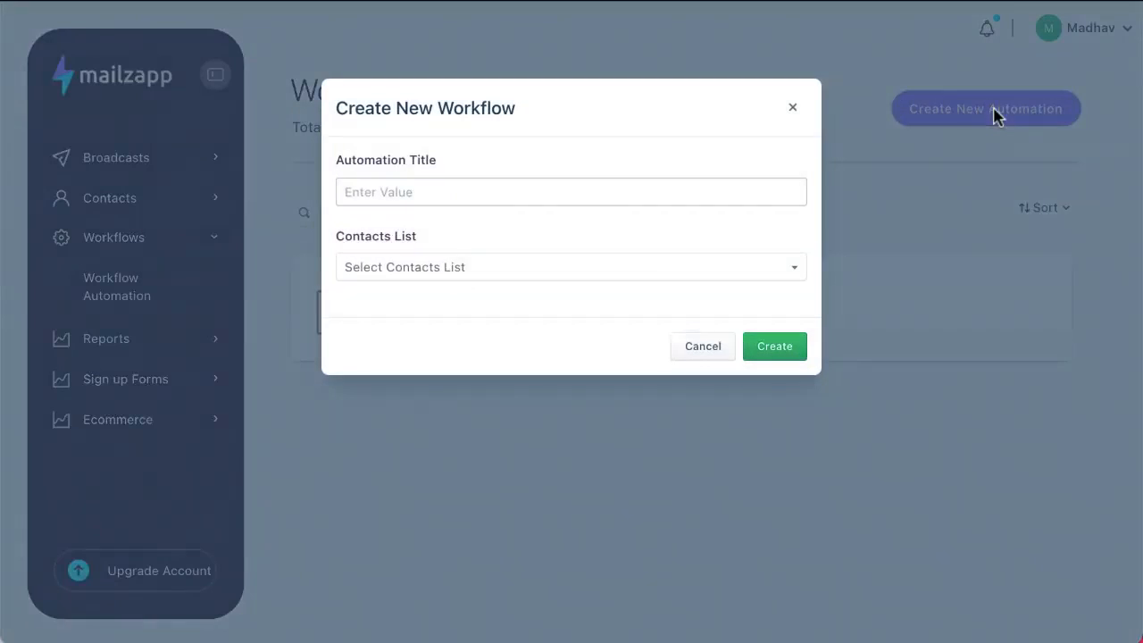
{"action": "left_click", "coordinate": [446, 192]}
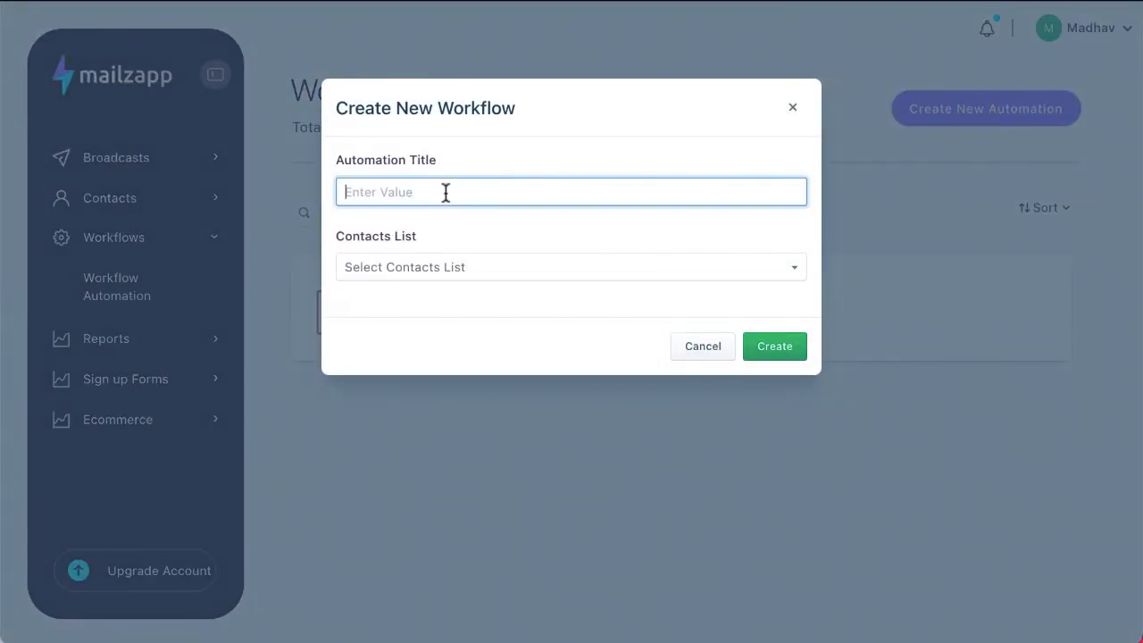
{"action": "type", "text": "Demo Automation"}
{"action": "double_click", "coordinate": [473, 109]}
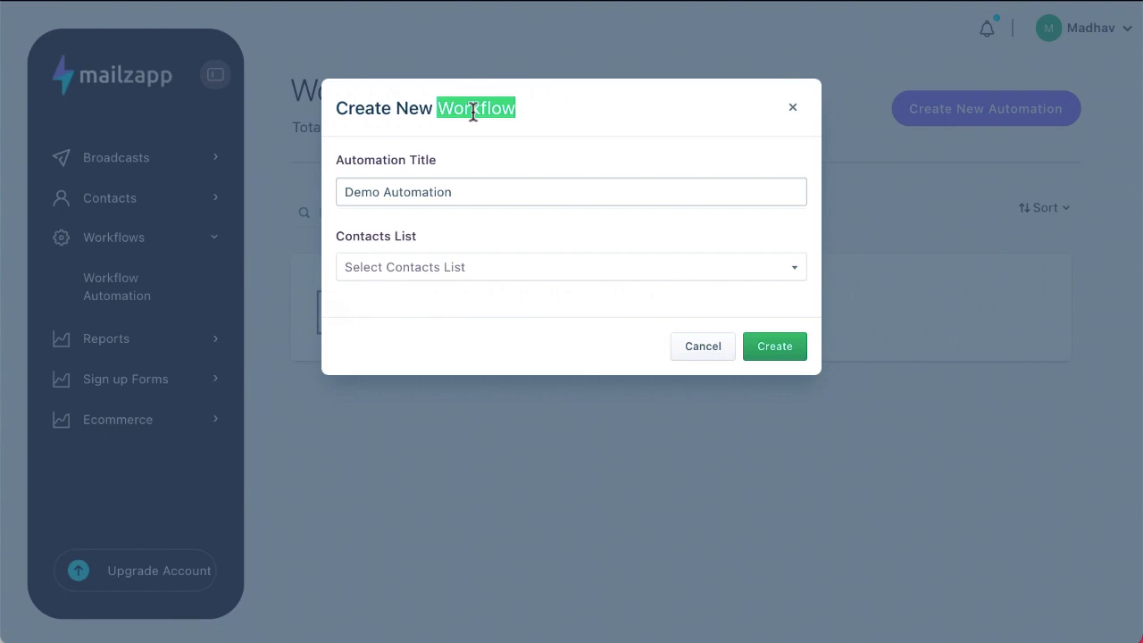
{"action": "left_click", "coordinate": [464, 269]}
{"action": "left_click", "coordinate": [458, 289]}
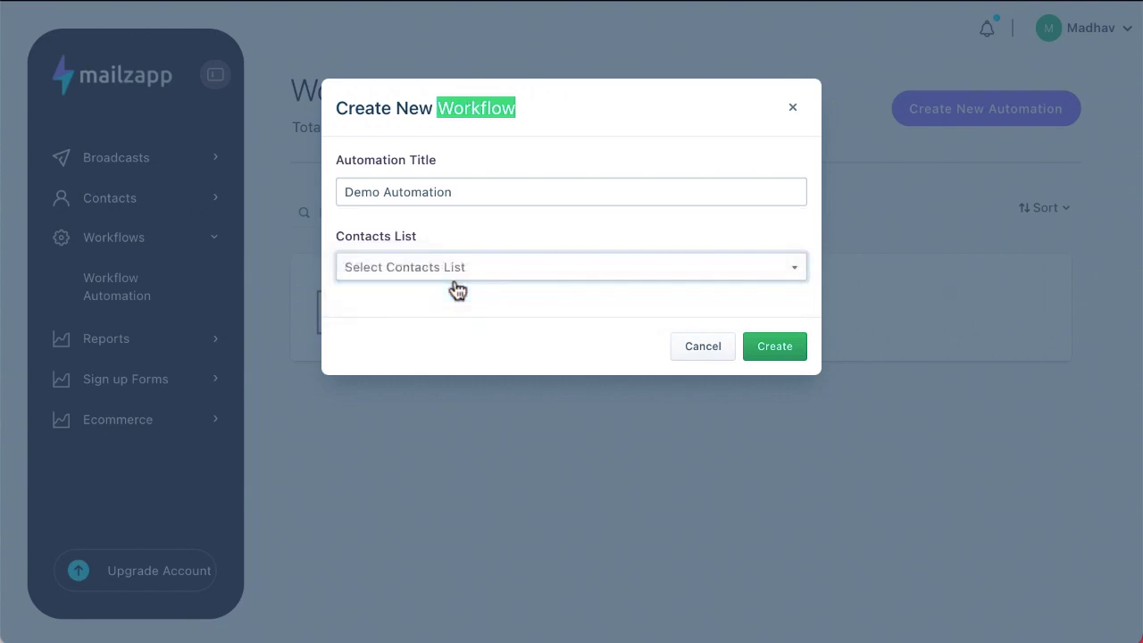
{"action": "left_click", "coordinate": [780, 344]}
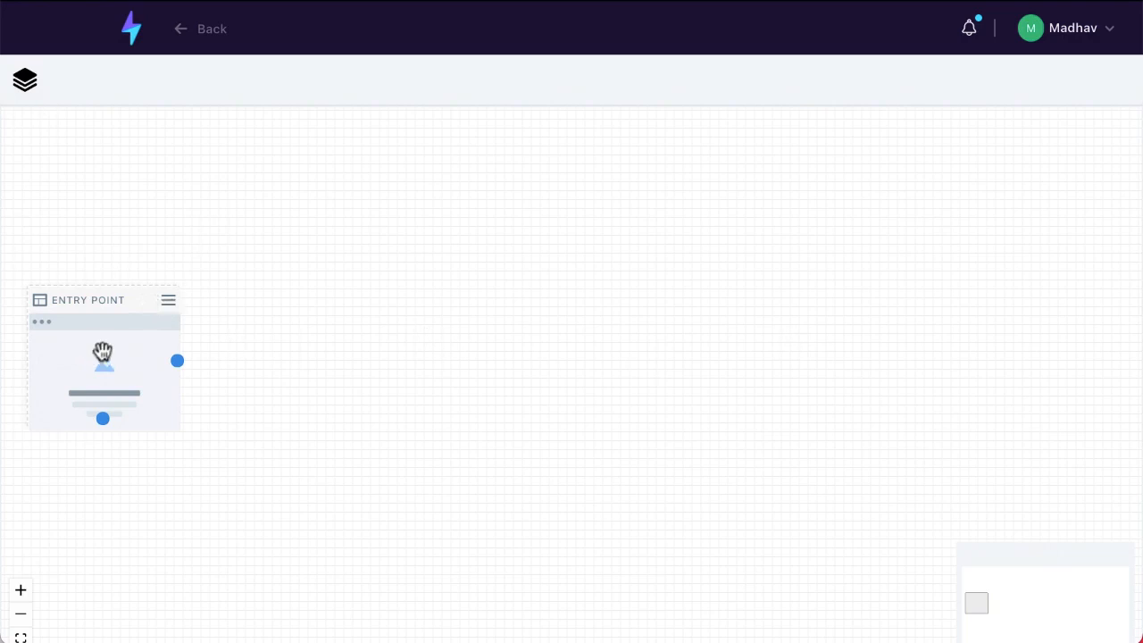
Add a Custom page linked after the workflow's entry point
{"action": "left_click", "coordinate": [27, 81]}
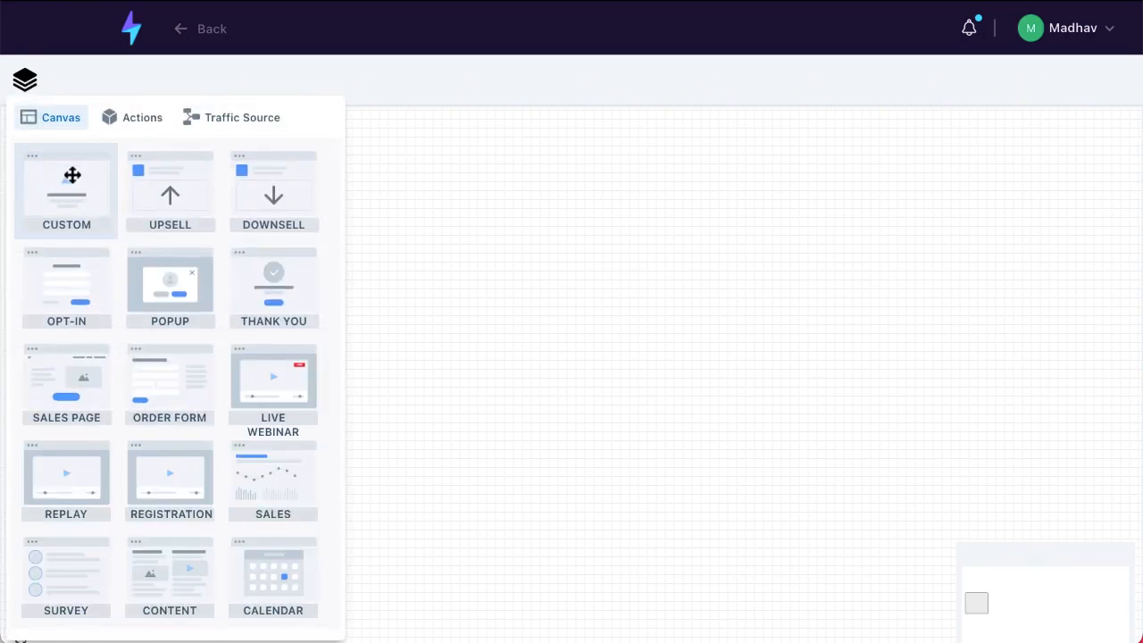
{"action": "left_click_drag", "start_coordinate": [70, 178], "coordinate": [477, 451]}
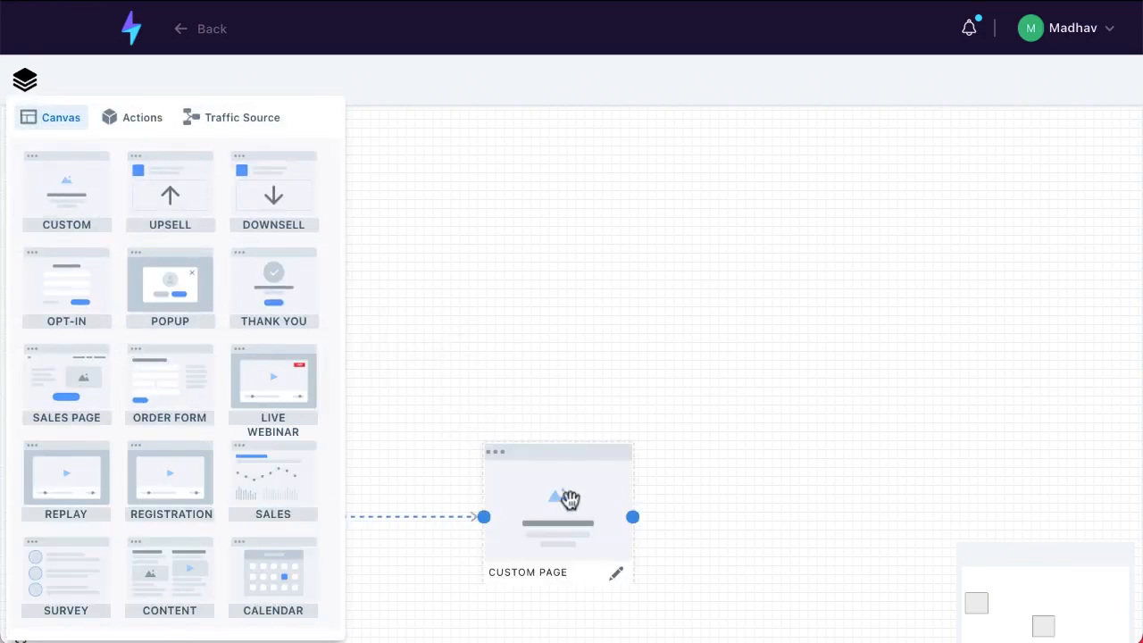
{"action": "left_click", "coordinate": [503, 304]}
{"action": "left_click_drag", "start_coordinate": [553, 484], "coordinate": [451, 365]}
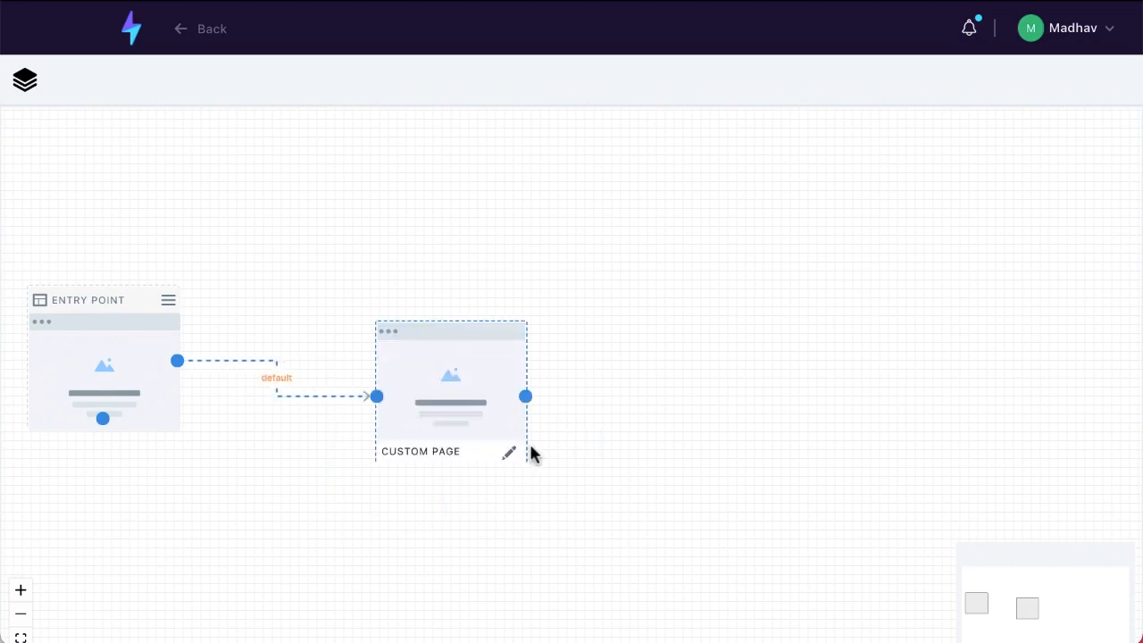
Add a second Custom page, connect the first to it, and return to the dashboard
{"action": "left_click", "coordinate": [25, 83]}
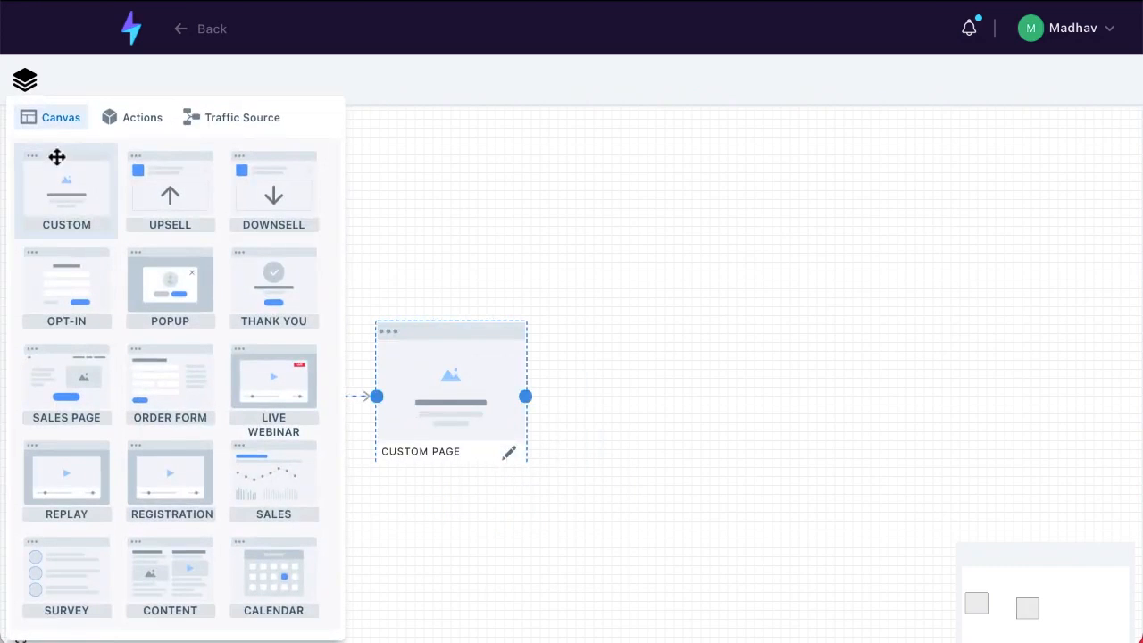
{"action": "left_click_drag", "start_coordinate": [56, 157], "coordinate": [715, 330]}
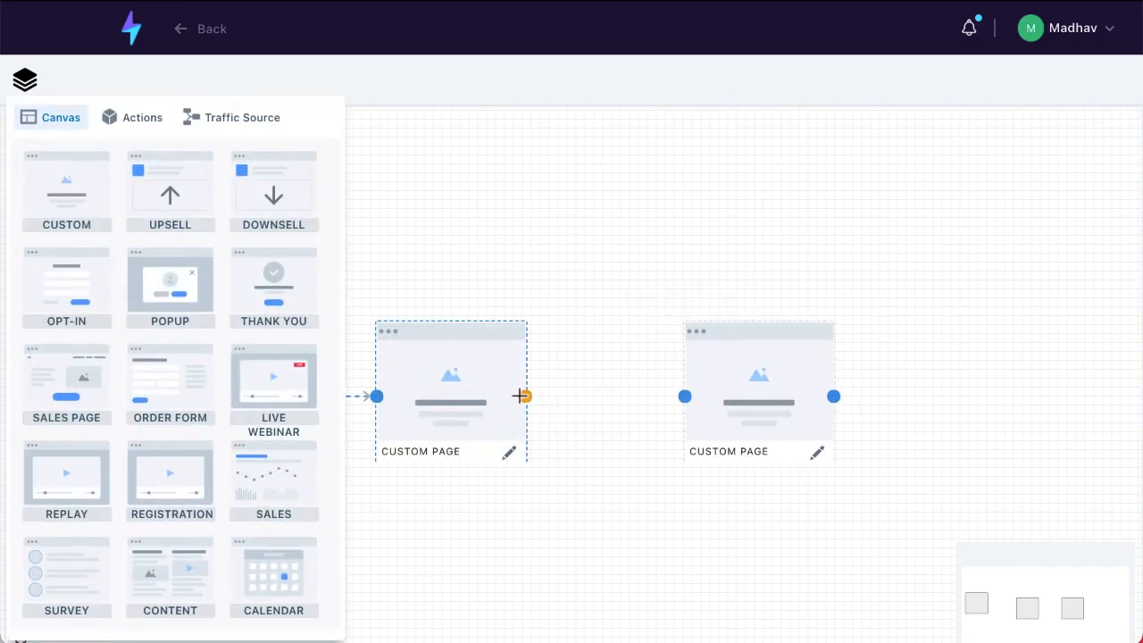
{"action": "left_click_drag", "start_coordinate": [520, 395], "coordinate": [683, 395]}
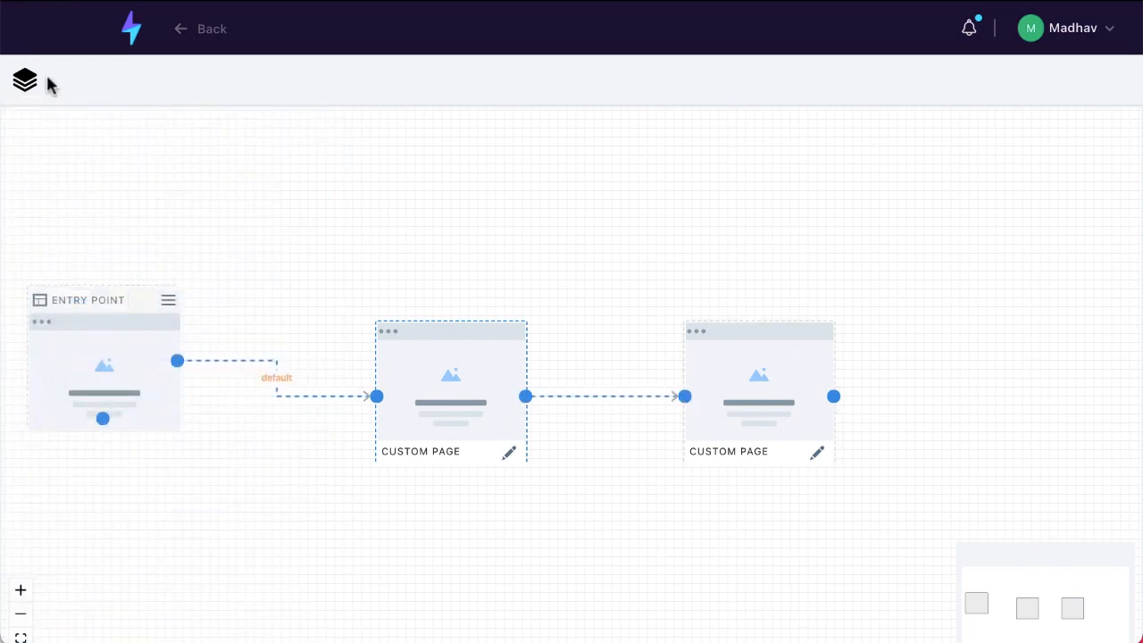
{"action": "scroll", "coordinate": [948, 589], "scroll_direction": "down", "scroll_amount": 1}
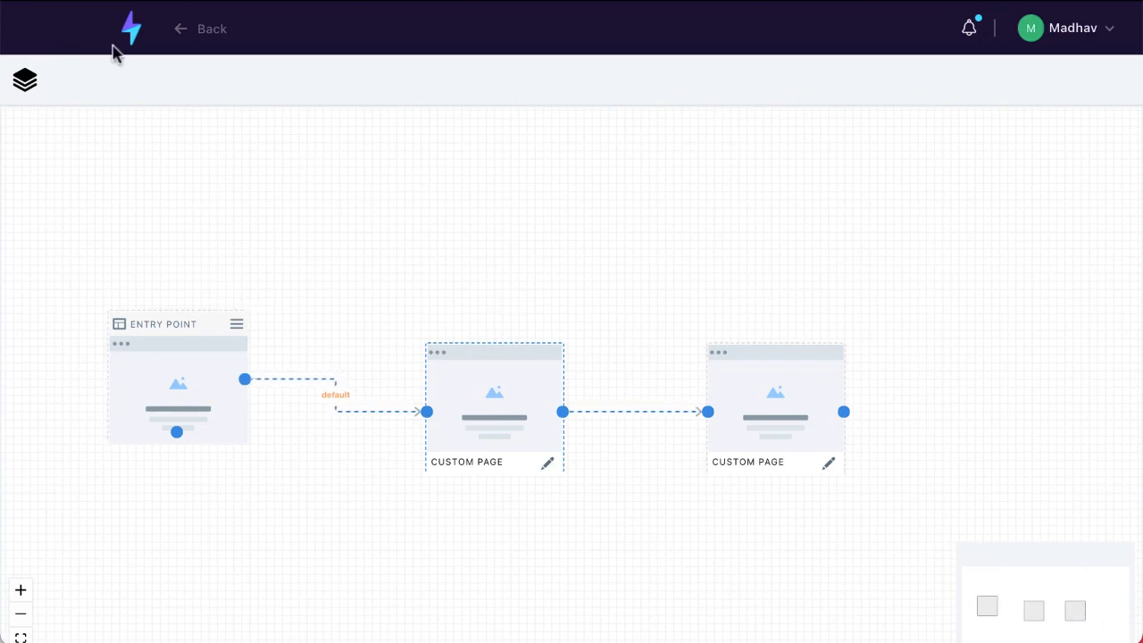
{"action": "left_click", "coordinate": [25, 81]}
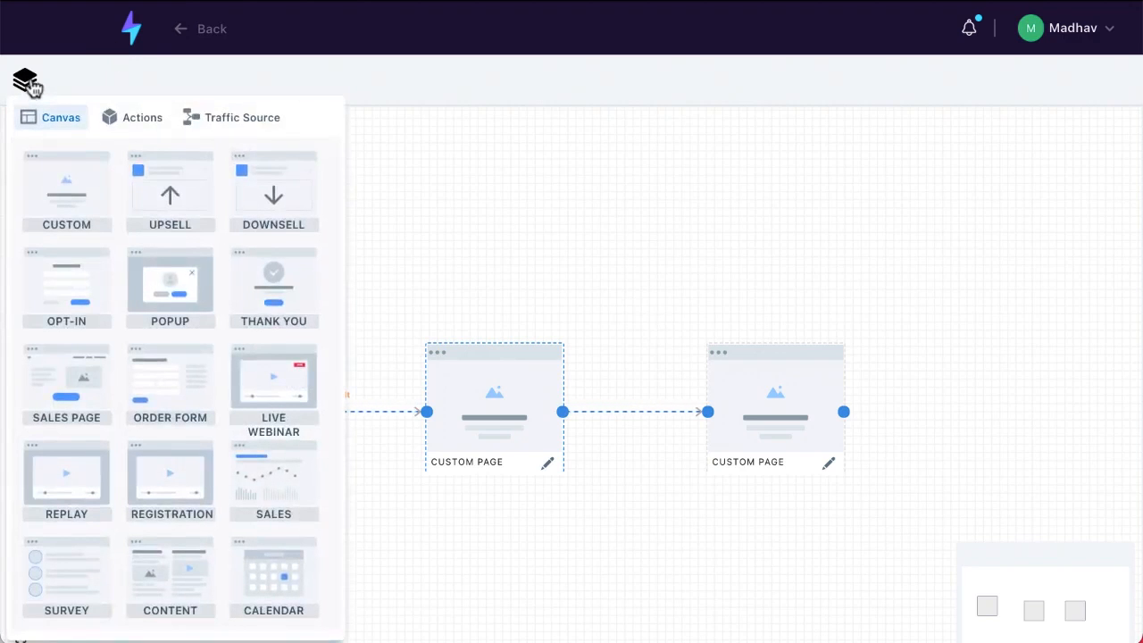
{"action": "left_click", "coordinate": [25, 82]}
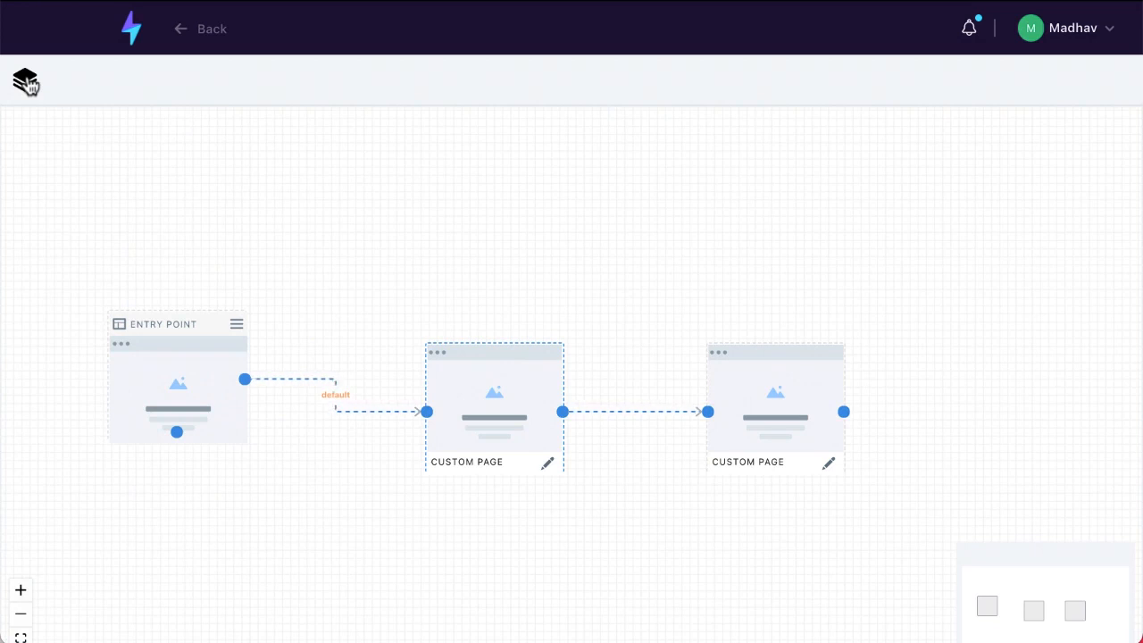
{"action": "left_click", "coordinate": [132, 30]}
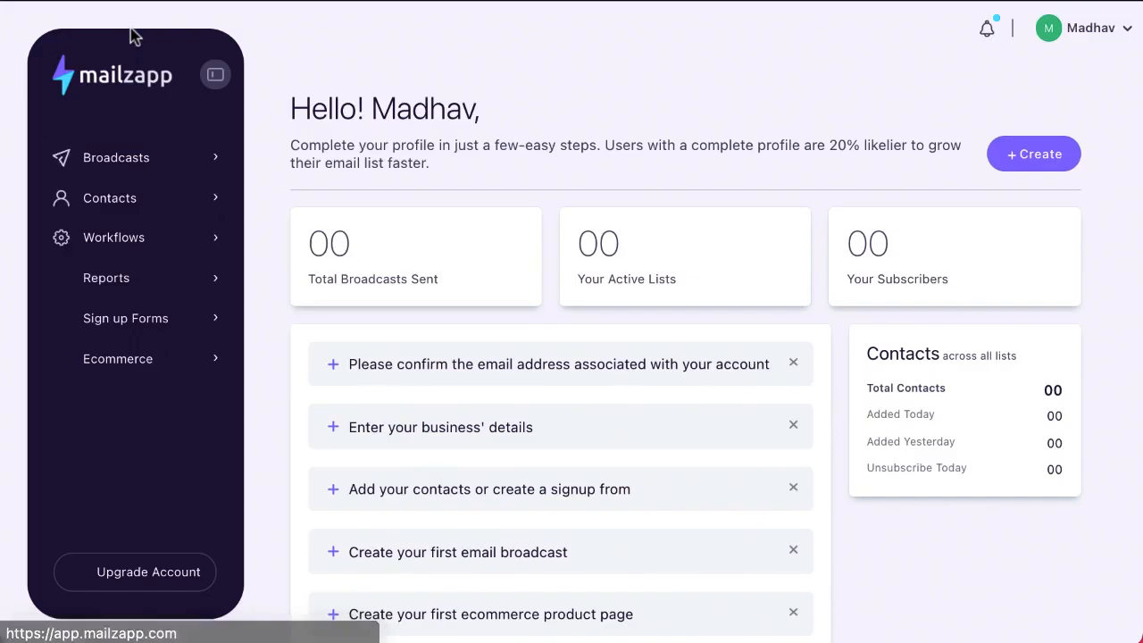
Open the First Email to JVs statistics from Broadcast Reports
{"action": "left_click", "coordinate": [119, 291]}
{"action": "left_click", "coordinate": [141, 321]}
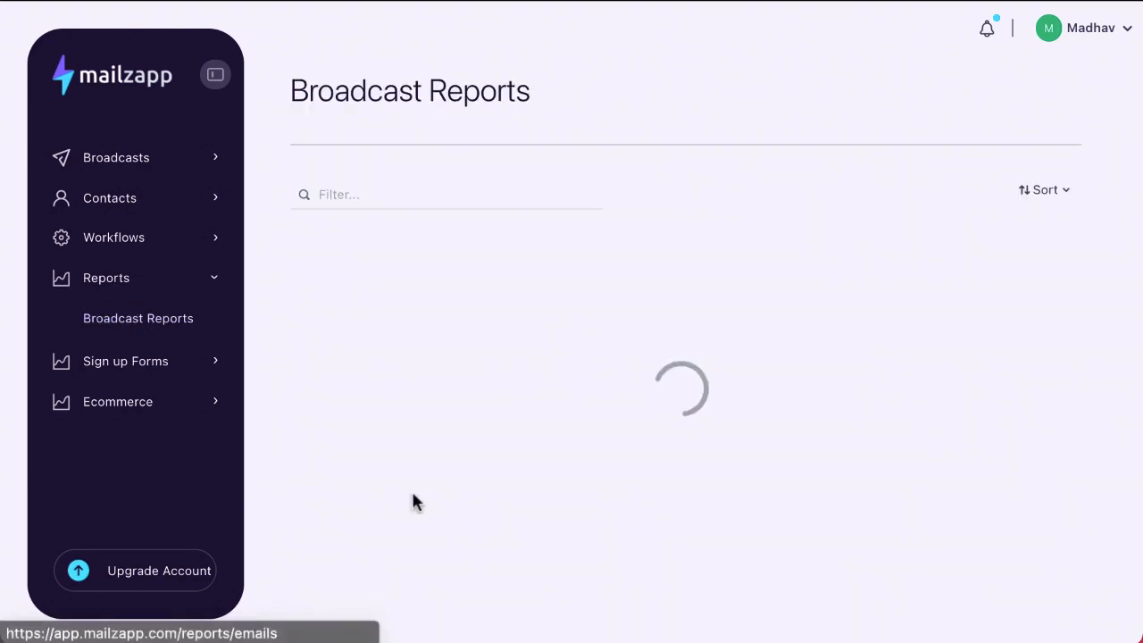
{"action": "scroll", "coordinate": [413, 495], "scroll_direction": "down", "scroll_amount": 1}
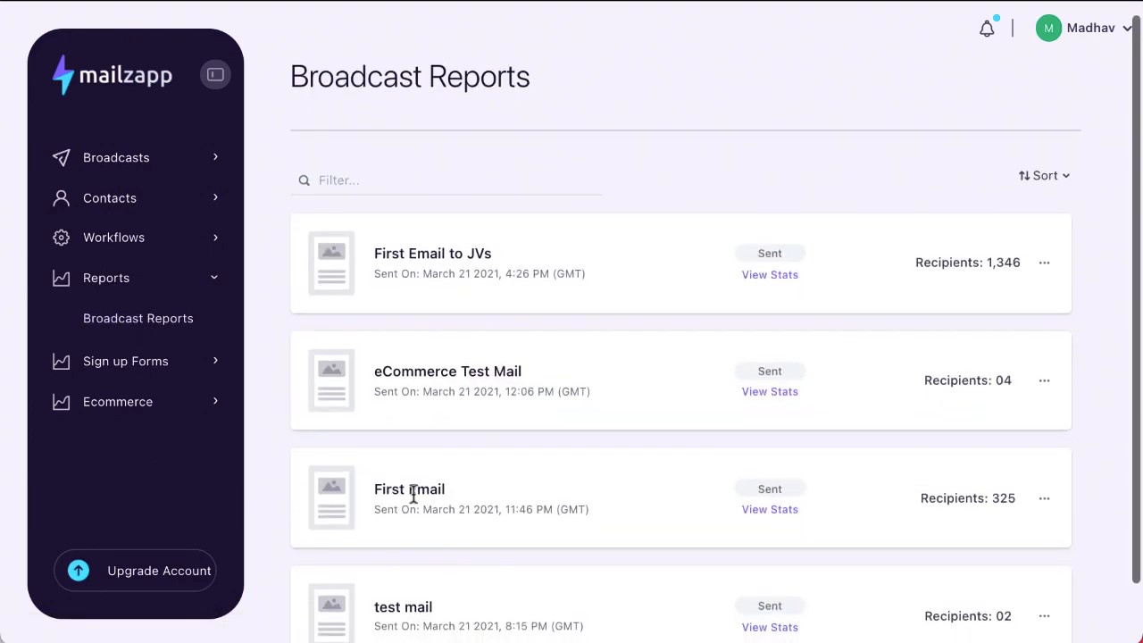
{"action": "scroll", "coordinate": [414, 498], "scroll_direction": "down", "scroll_amount": 1}
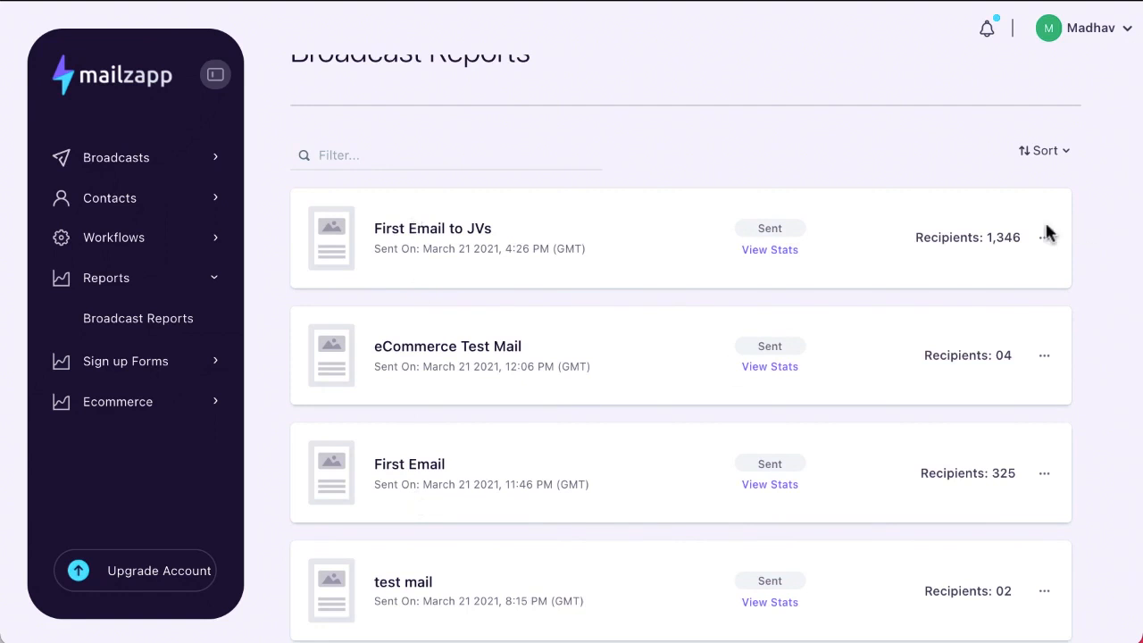
{"action": "left_click", "coordinate": [756, 254]}
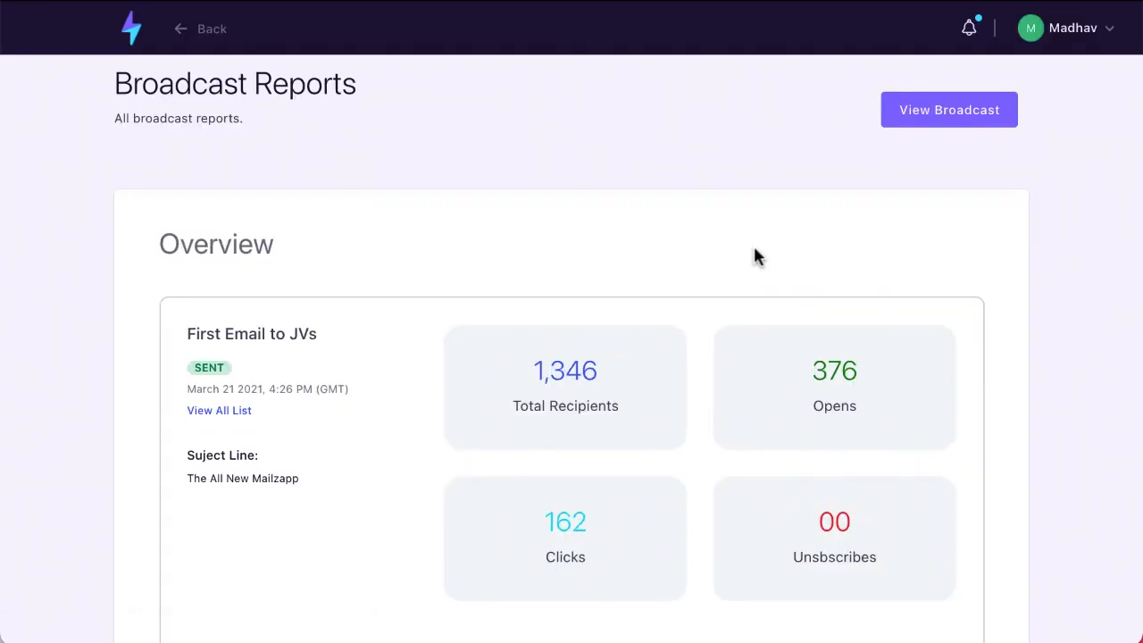
Scroll through the report: 1,346 recipients, 376 opens and 162 clicks
{"action": "scroll", "coordinate": [754, 251], "scroll_direction": "down", "scroll_amount": 2}
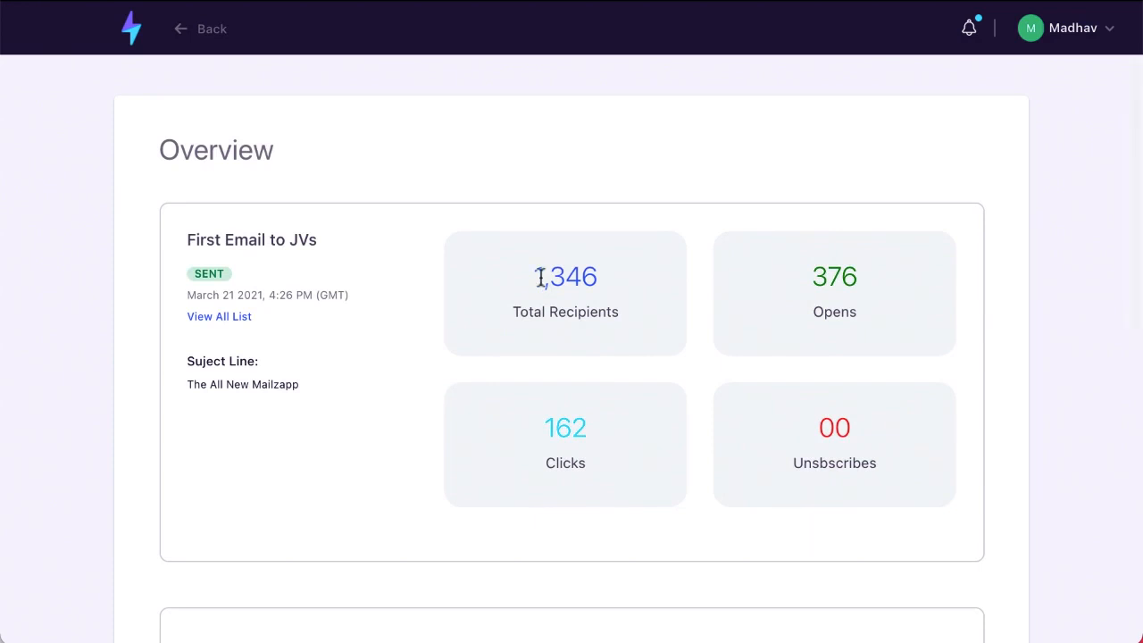
{"action": "scroll", "coordinate": [632, 295], "scroll_direction": "down", "scroll_amount": 1}
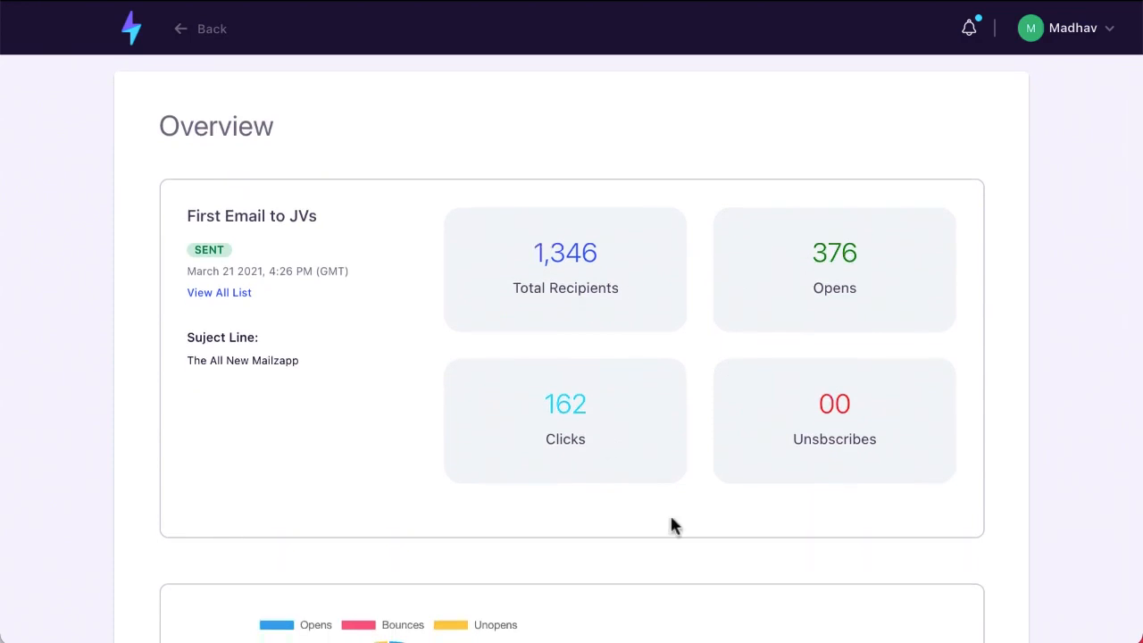
{"action": "scroll", "coordinate": [653, 541], "scroll_direction": "down", "scroll_amount": 5}
{"action": "scroll", "coordinate": [652, 541], "scroll_direction": "down", "scroll_amount": 2}
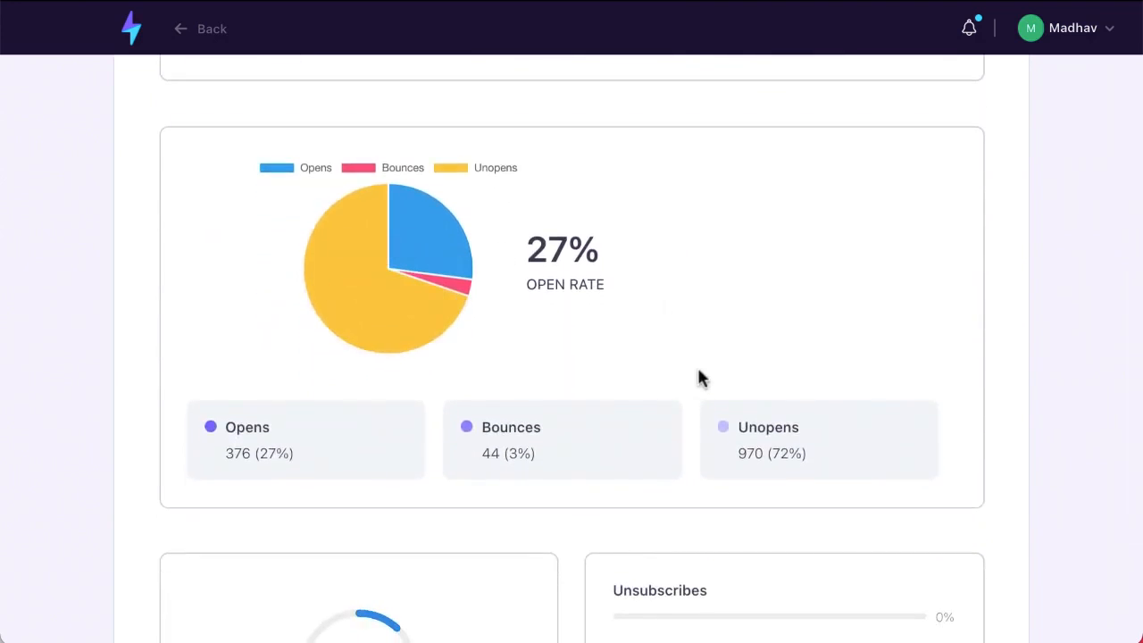
{"action": "scroll", "coordinate": [699, 377], "scroll_direction": "down", "scroll_amount": 3}
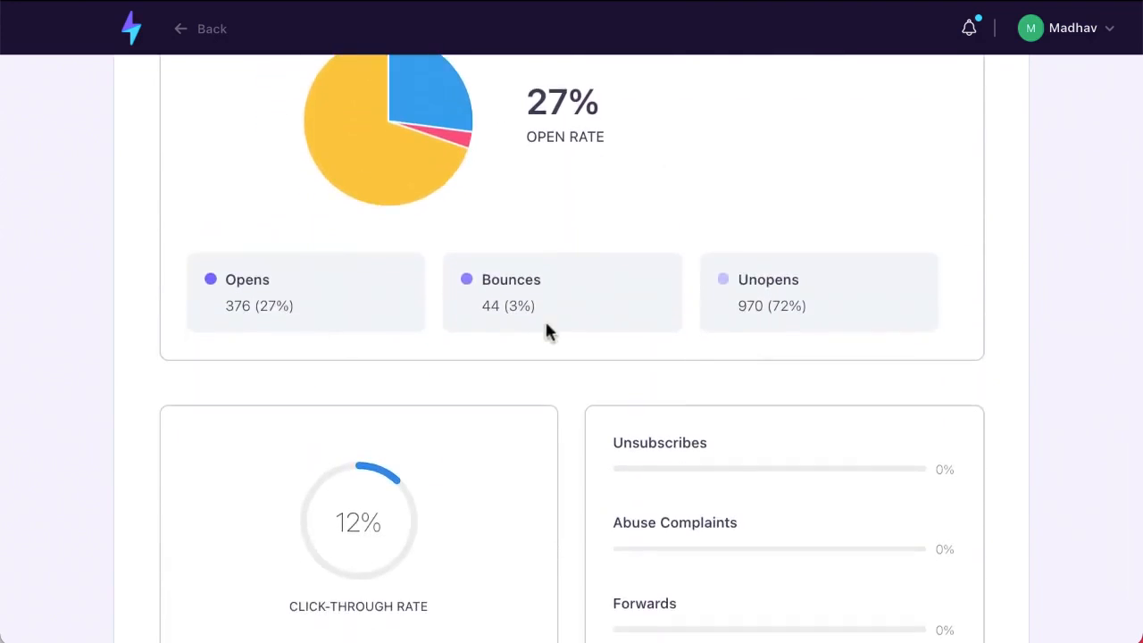
{"action": "scroll", "coordinate": [835, 364], "scroll_direction": "down", "scroll_amount": 2}
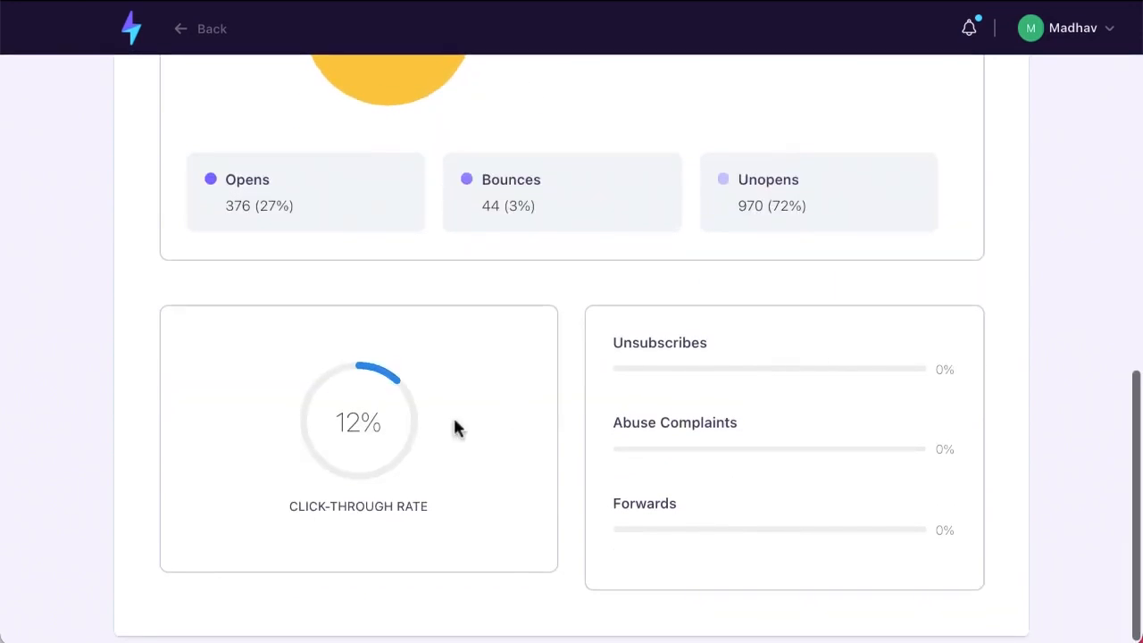
{"action": "scroll", "coordinate": [684, 557], "scroll_direction": "up", "scroll_amount": 15}
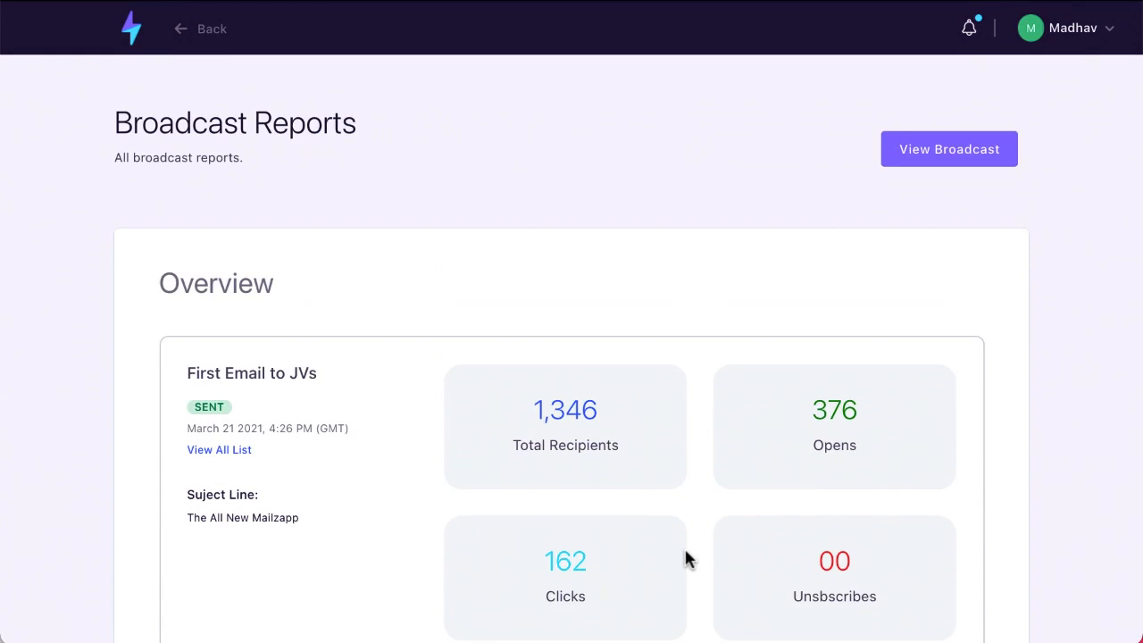
{"action": "scroll", "coordinate": [684, 556], "scroll_direction": "down", "scroll_amount": 10}
{"action": "scroll", "coordinate": [232, 306], "scroll_direction": "up", "scroll_amount": 2}
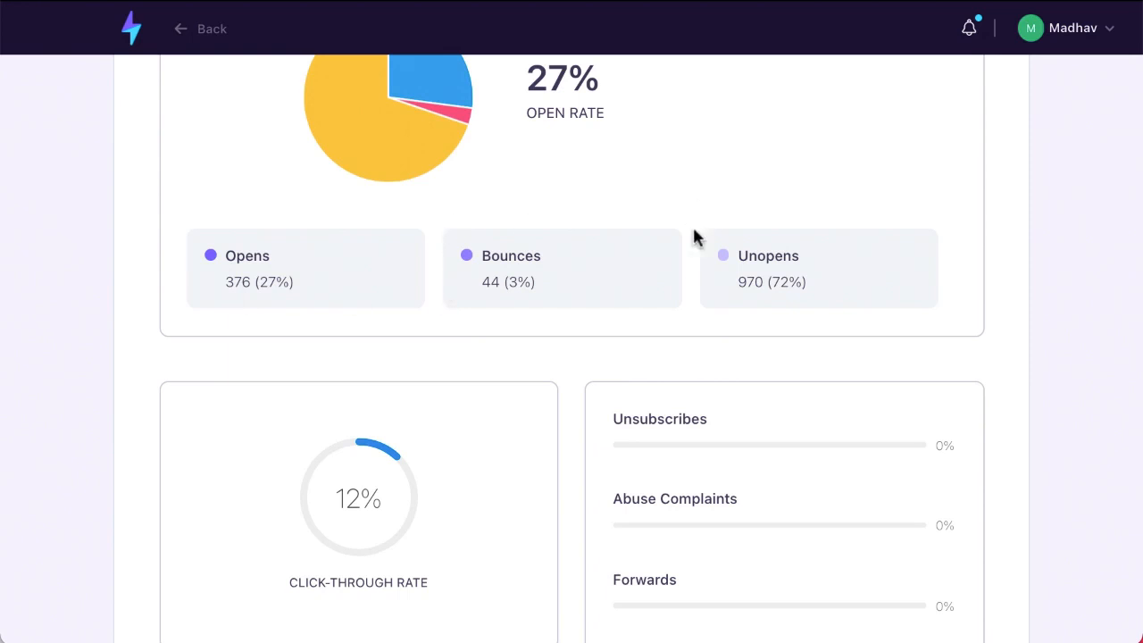
{"action": "scroll", "coordinate": [505, 247], "scroll_direction": "up", "scroll_amount": 8}
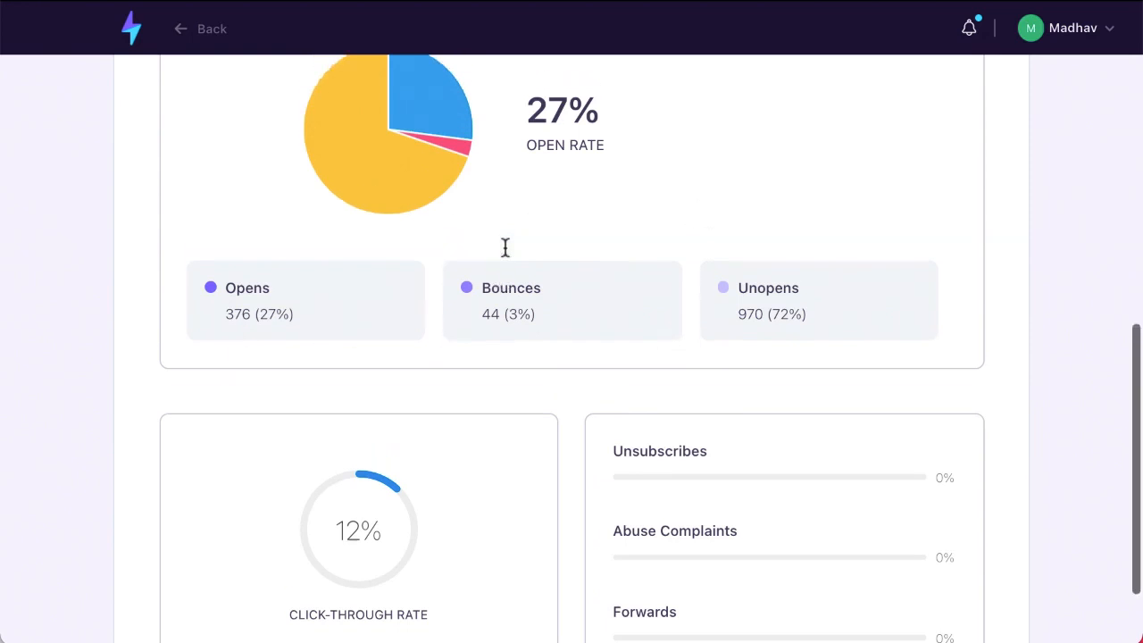
{"action": "scroll", "coordinate": [504, 250], "scroll_direction": "up", "scroll_amount": 2}
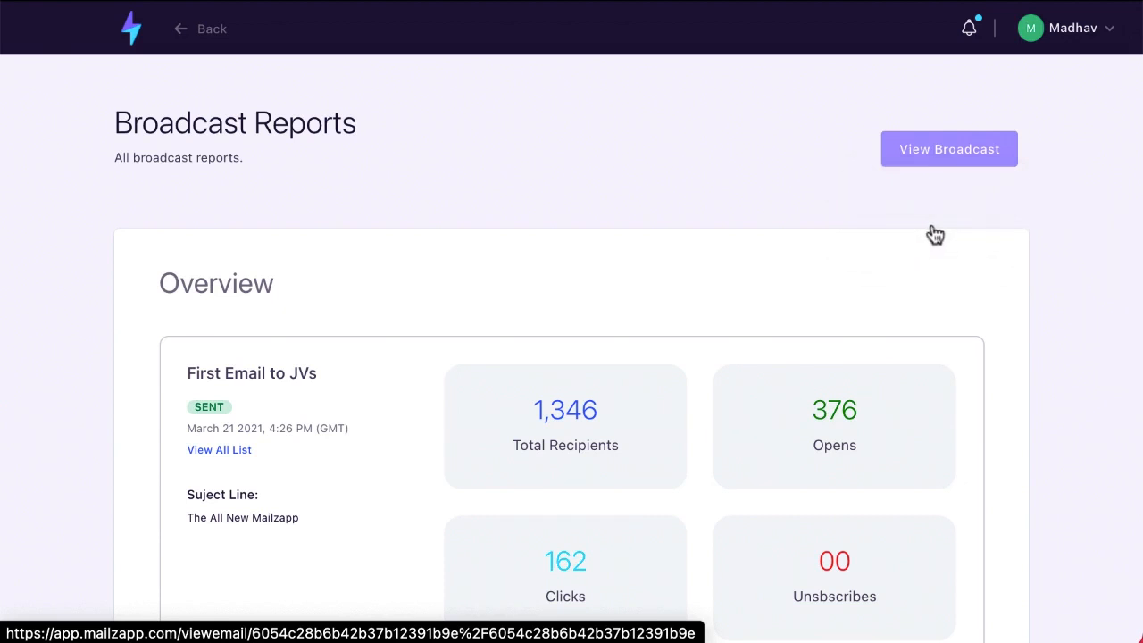
Preview the sent First Email to JVs message, then return to the dashboard
{"action": "left_click", "coordinate": [937, 164]}
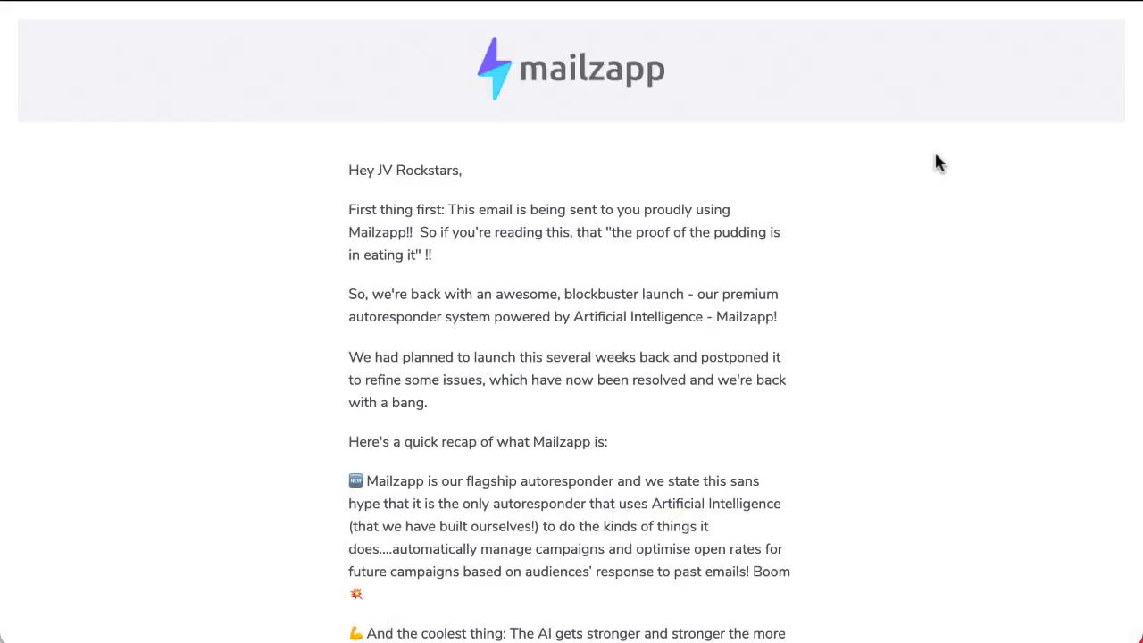
{"action": "scroll", "coordinate": [935, 159], "scroll_direction": "down", "scroll_amount": 5}
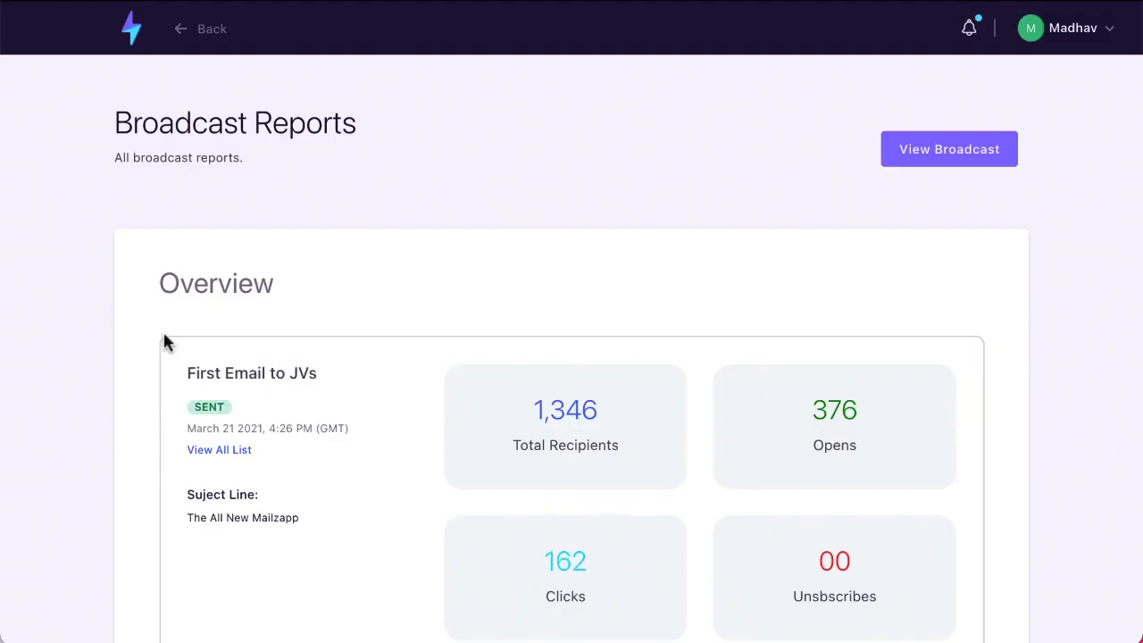
{"action": "left_click", "coordinate": [132, 37]}
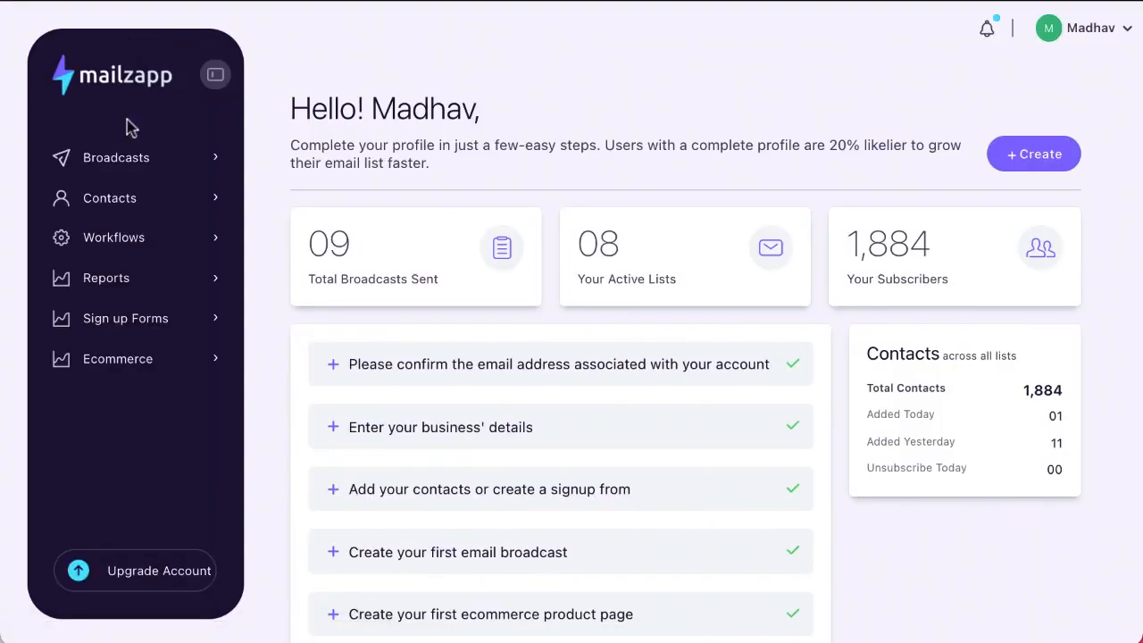
Create a new signup form named 'Demo' that feeds the Demo CnP contact list
{"action": "left_click", "coordinate": [114, 325]}
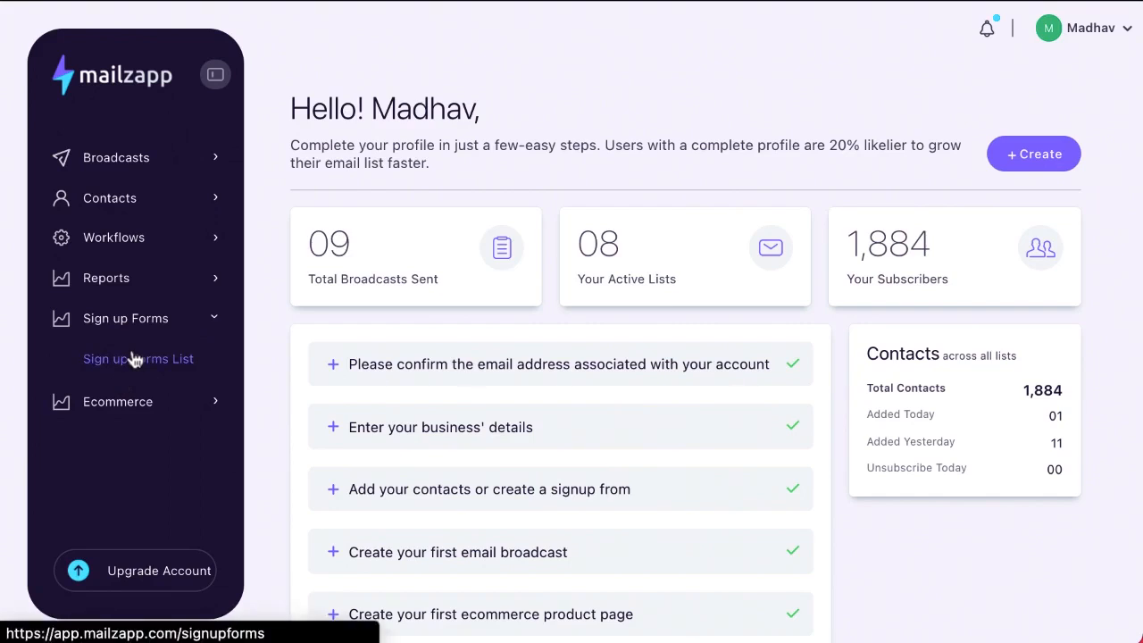
{"action": "left_click", "coordinate": [133, 358]}
{"action": "left_click", "coordinate": [1069, 128]}
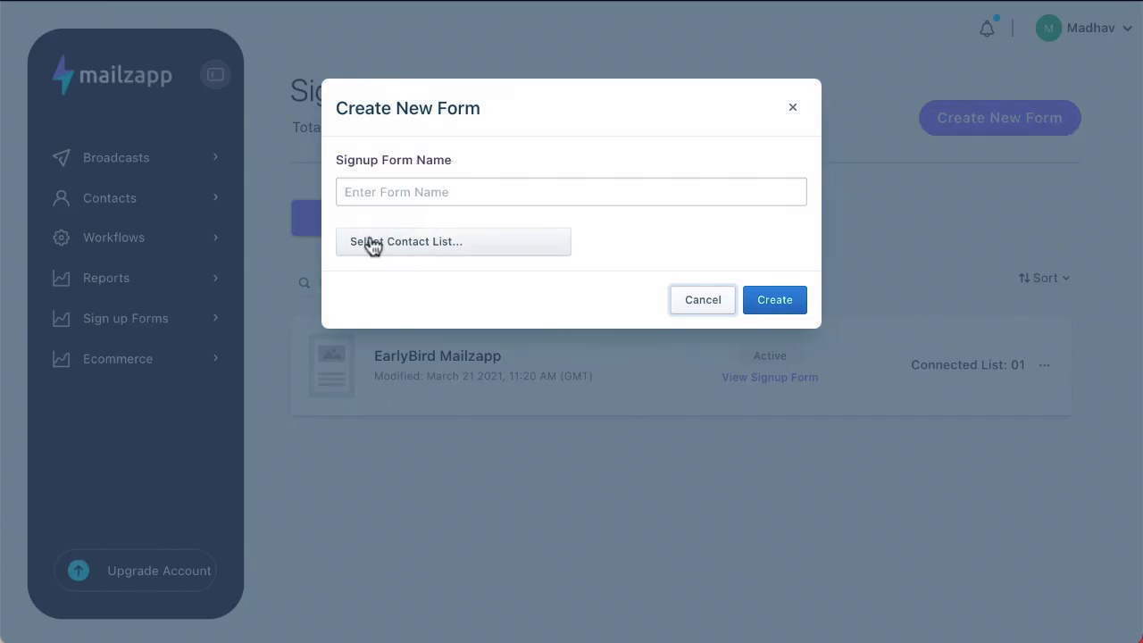
{"action": "left_click", "coordinate": [349, 190]}
{"action": "type", "text": "Demo"}
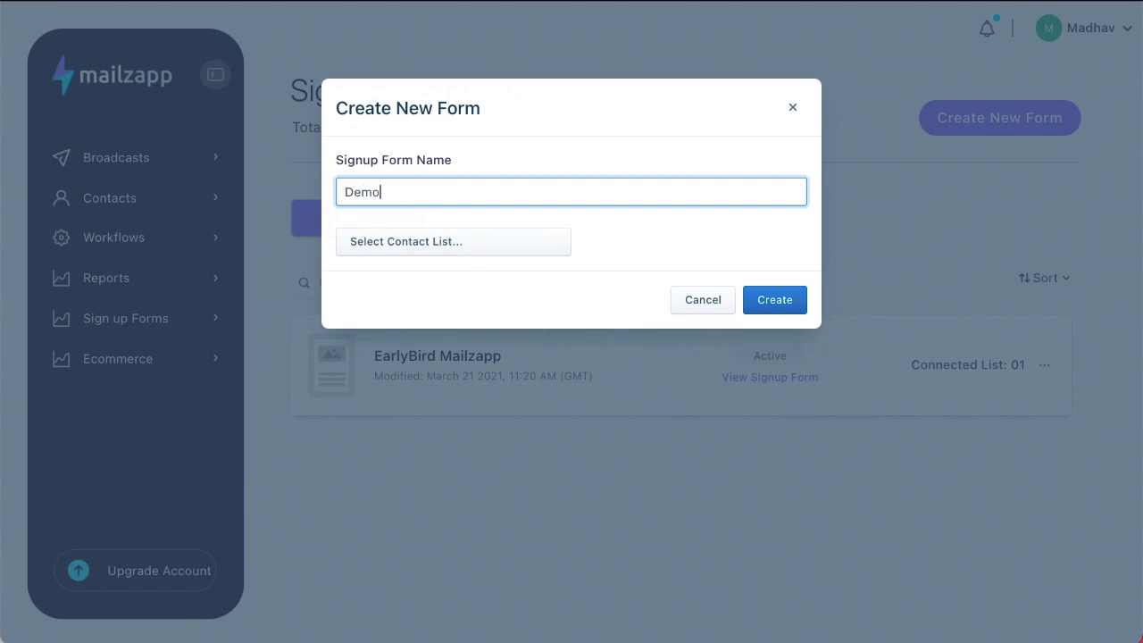
{"action": "left_click", "coordinate": [412, 249]}
{"action": "left_click", "coordinate": [416, 350]}
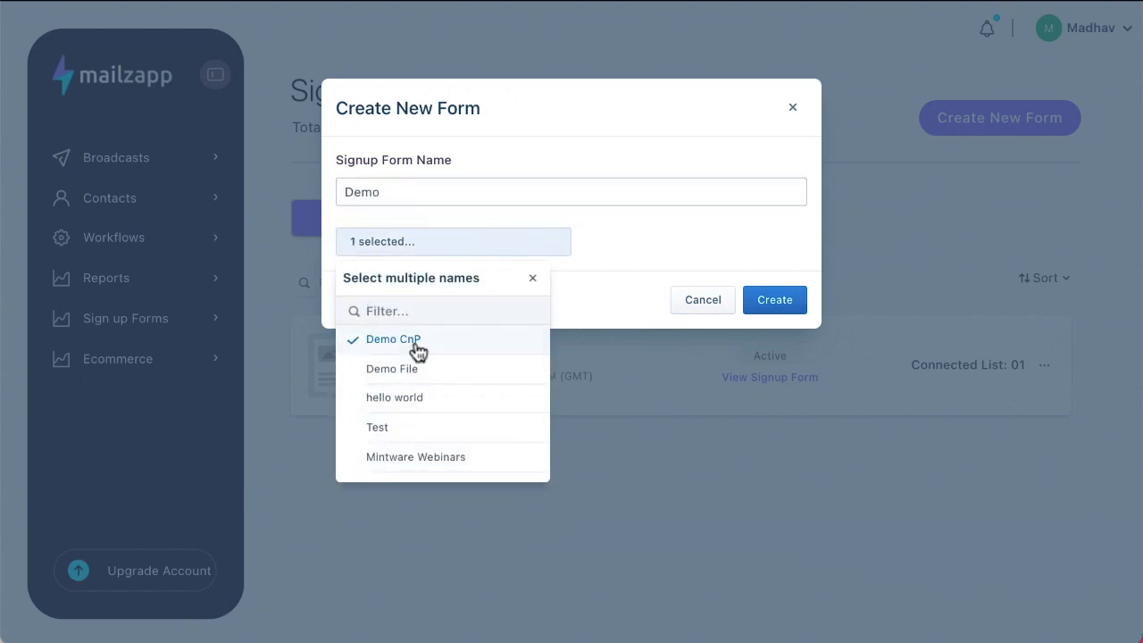
{"action": "left_click", "coordinate": [791, 310]}
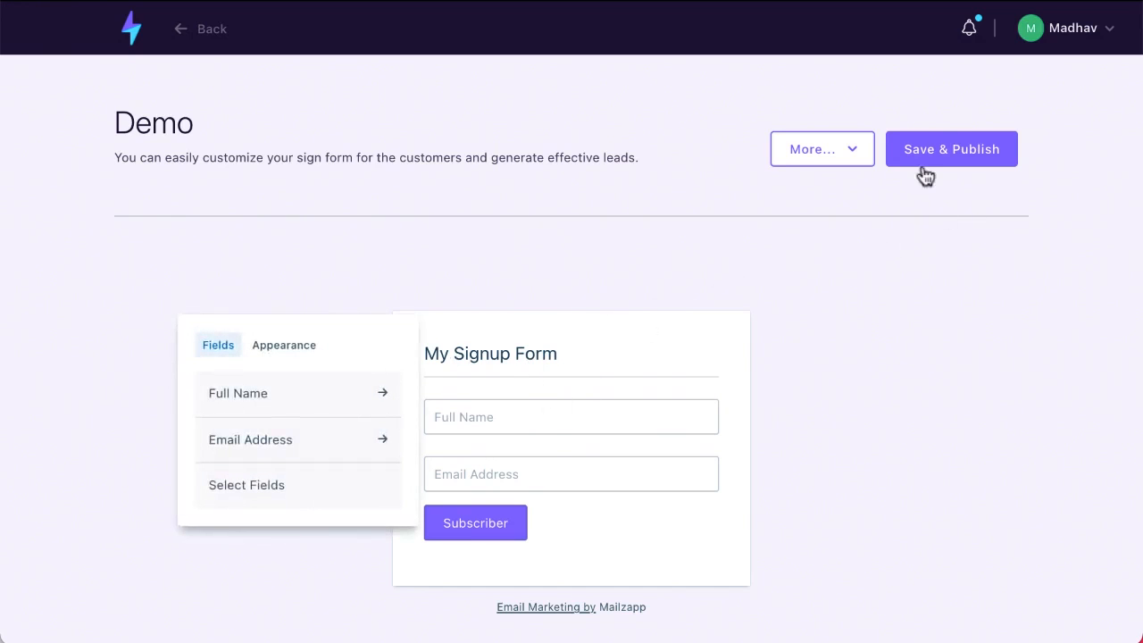
Save and publish the Demo form, then view its embed code and close it without copying
{"action": "left_click", "coordinate": [948, 149]}
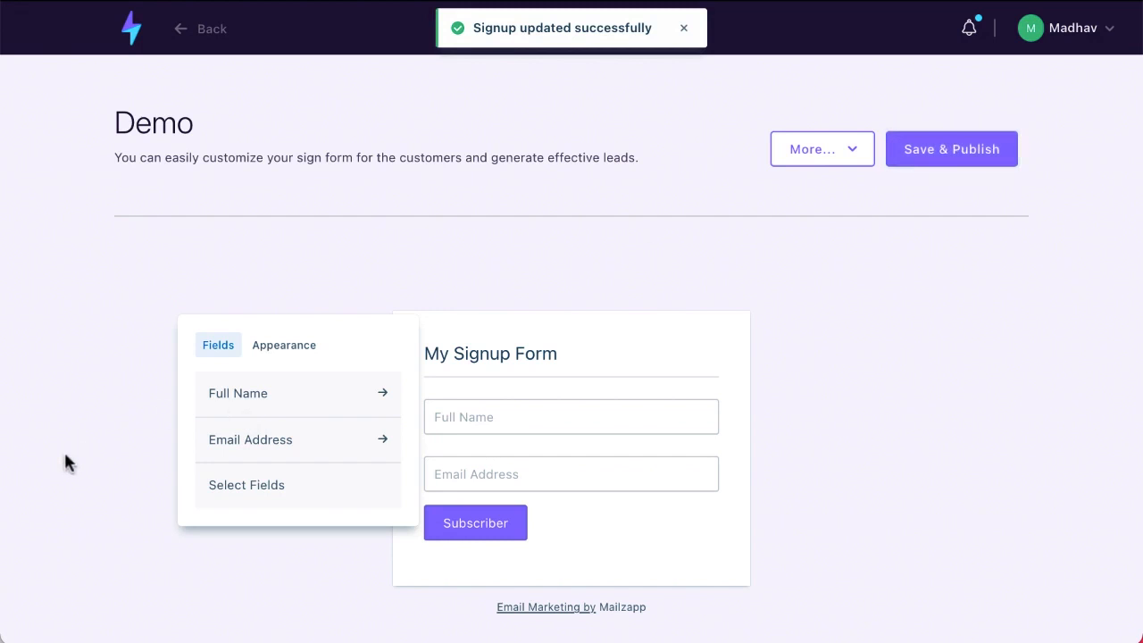
{"action": "left_click", "coordinate": [855, 148]}
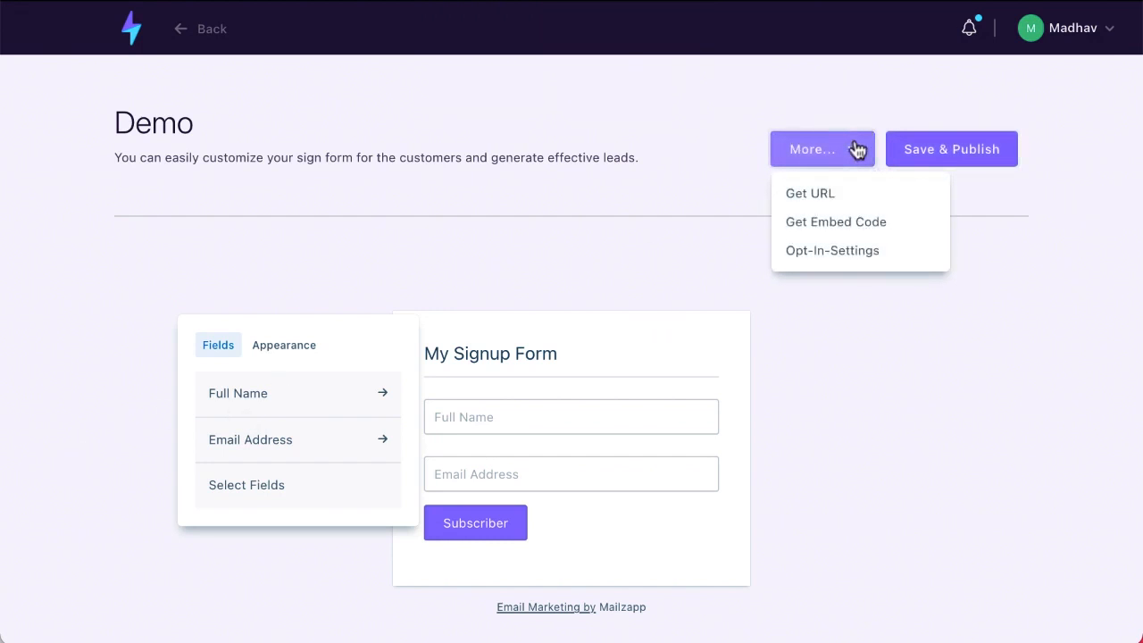
{"action": "left_click", "coordinate": [839, 221]}
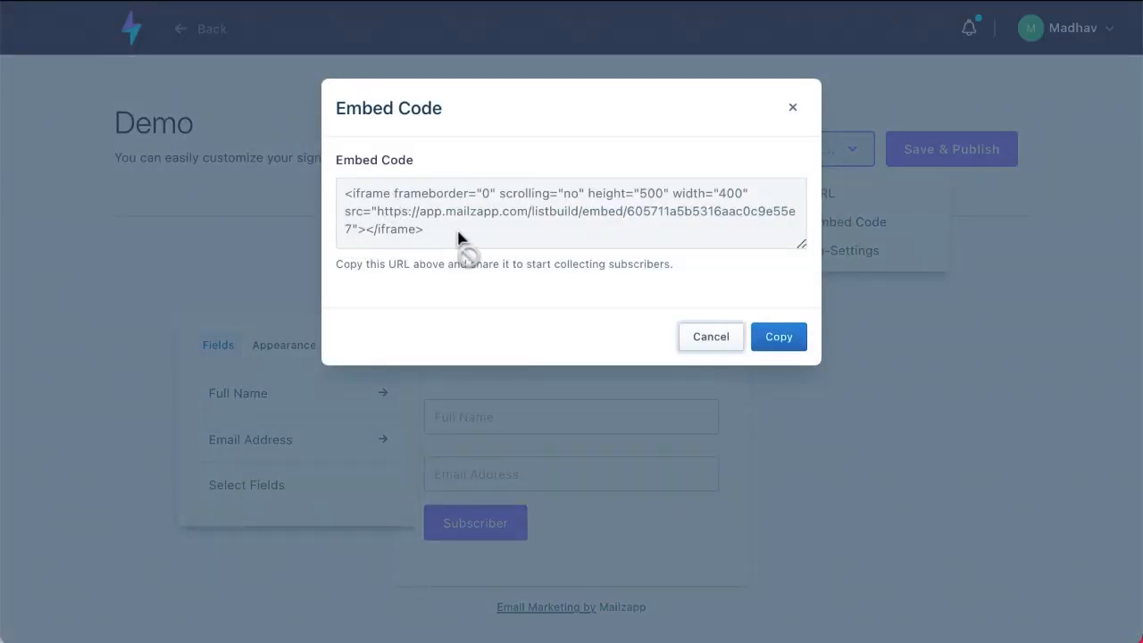
{"action": "left_click", "coordinate": [712, 340]}
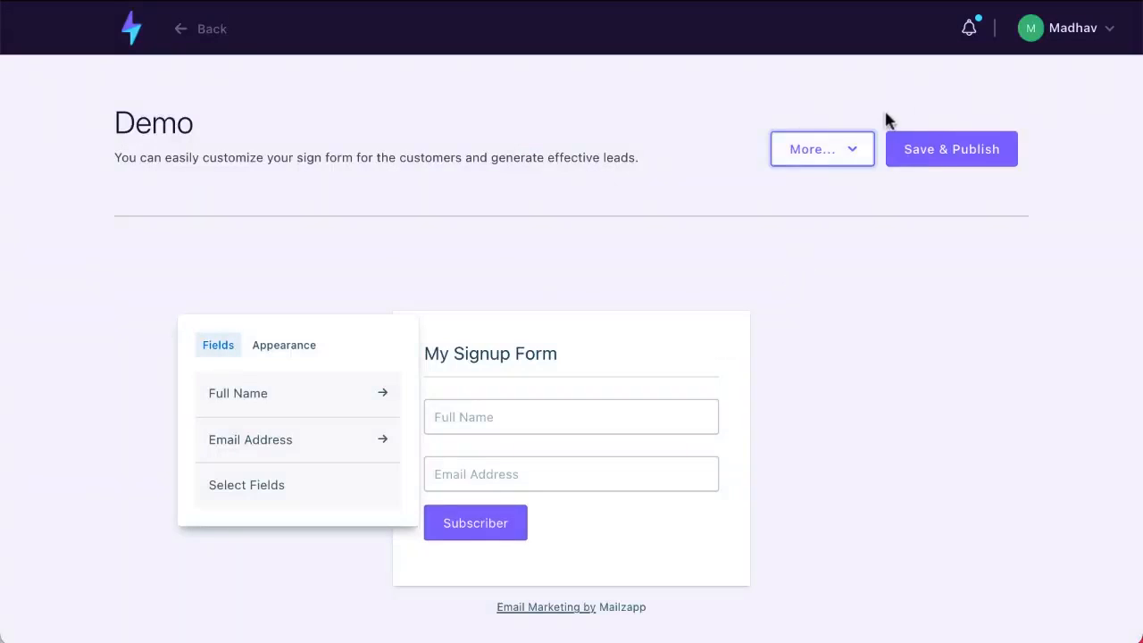
Copy the Demo form's signup URL and bring up its Opt-In Settings
{"action": "left_click", "coordinate": [819, 193]}
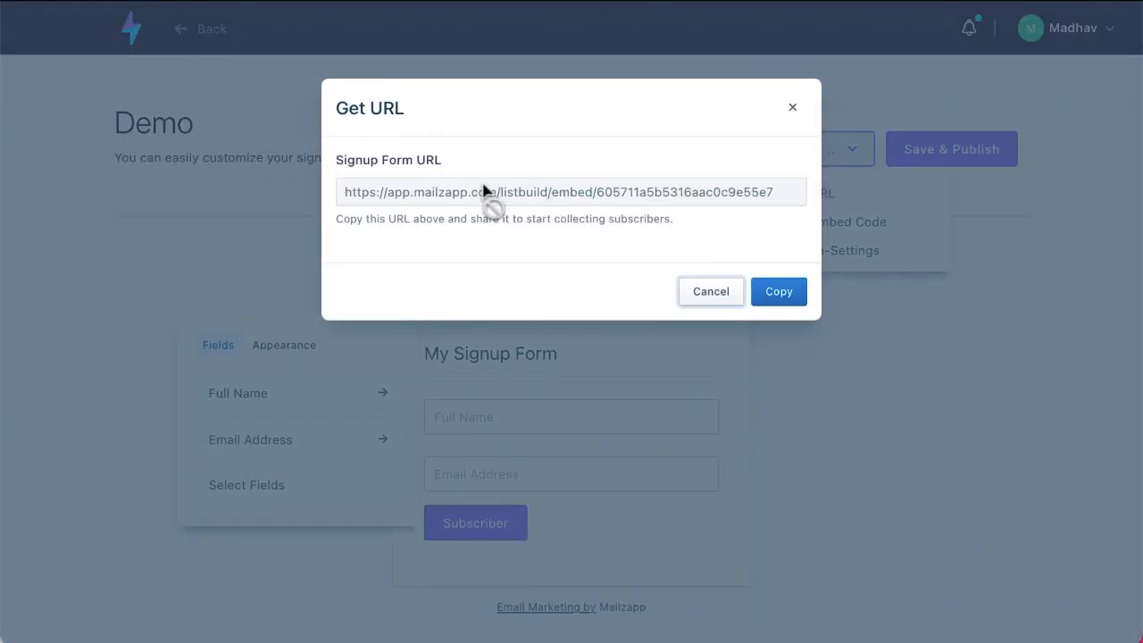
{"action": "left_click", "coordinate": [780, 298]}
{"action": "left_click", "coordinate": [859, 153]}
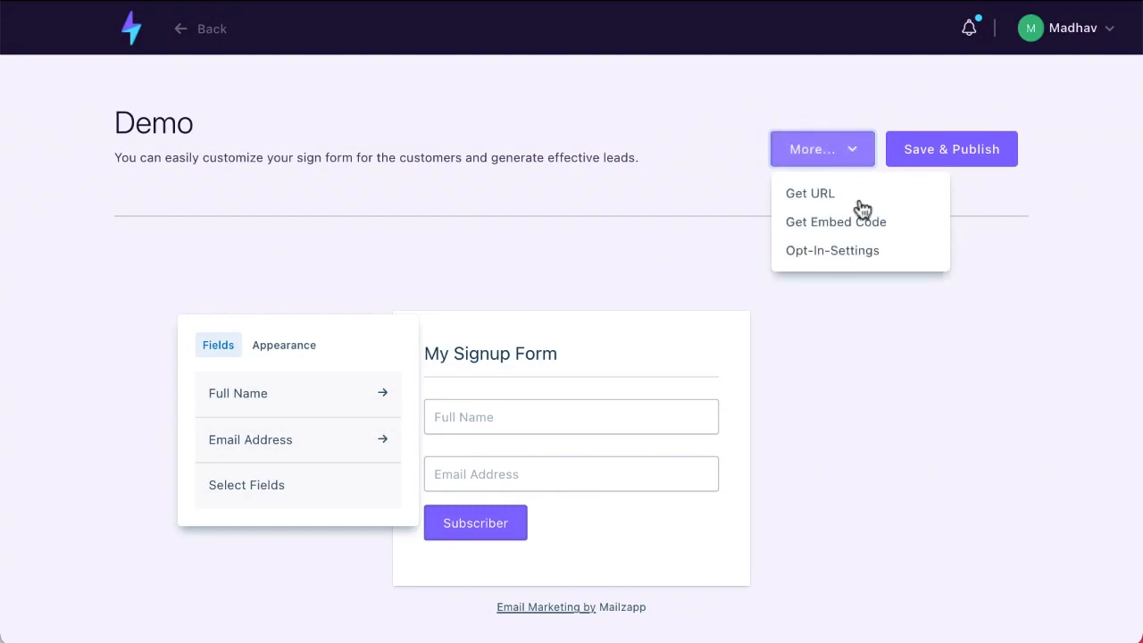
{"action": "left_click", "coordinate": [859, 250]}
Keep single opt-in, the custom thank-you page and daily opt-in alerts, then close the settings
{"action": "scroll", "coordinate": [857, 247], "scroll_direction": "down", "scroll_amount": 3}
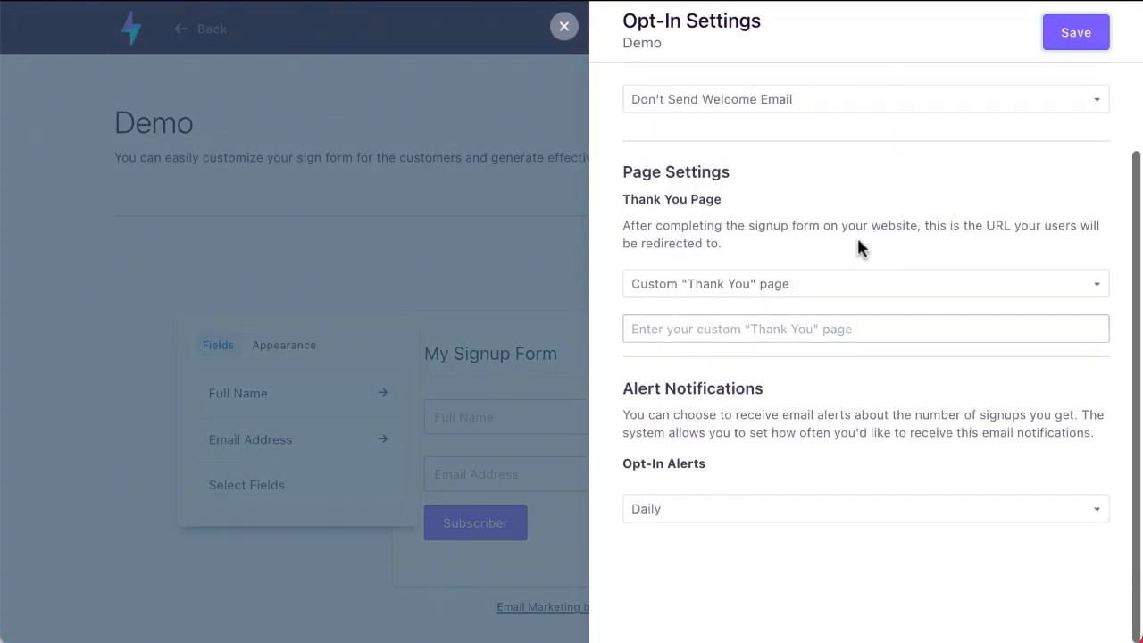
{"action": "scroll", "coordinate": [857, 256], "scroll_direction": "up", "scroll_amount": 3}
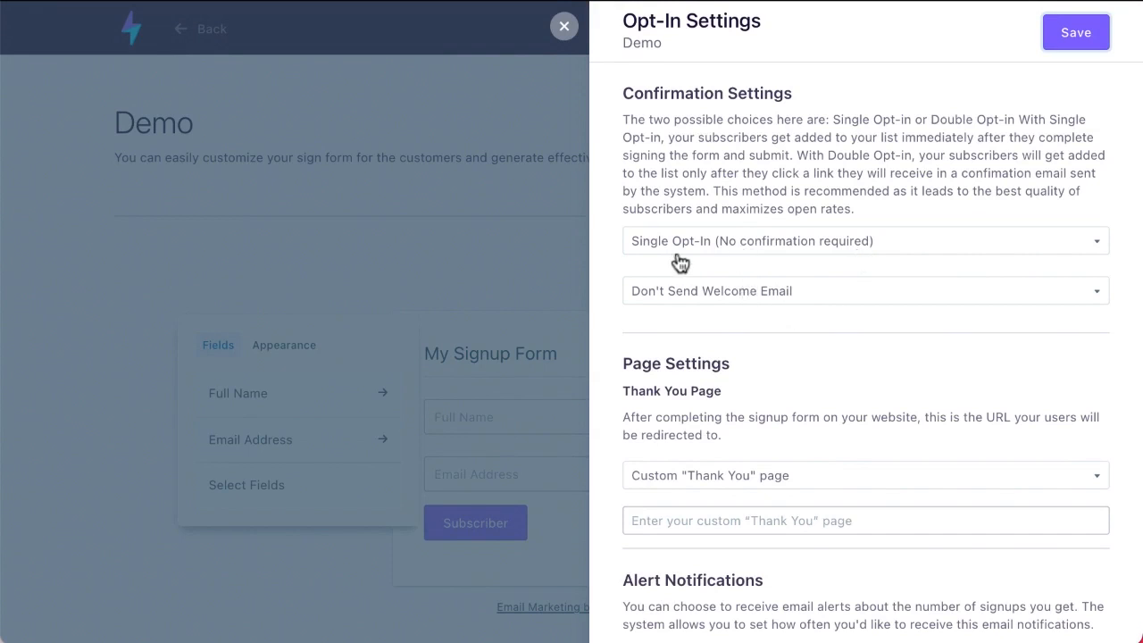
{"action": "left_click", "coordinate": [746, 250]}
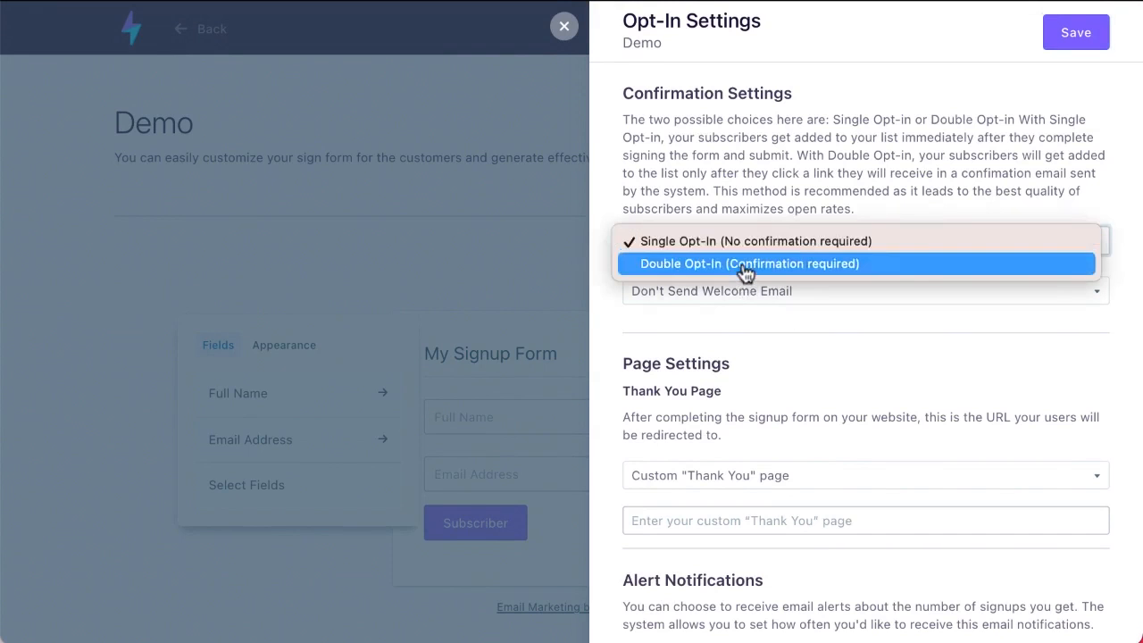
{"action": "left_click", "coordinate": [522, 256]}
{"action": "scroll", "coordinate": [765, 343], "scroll_direction": "down", "scroll_amount": 2}
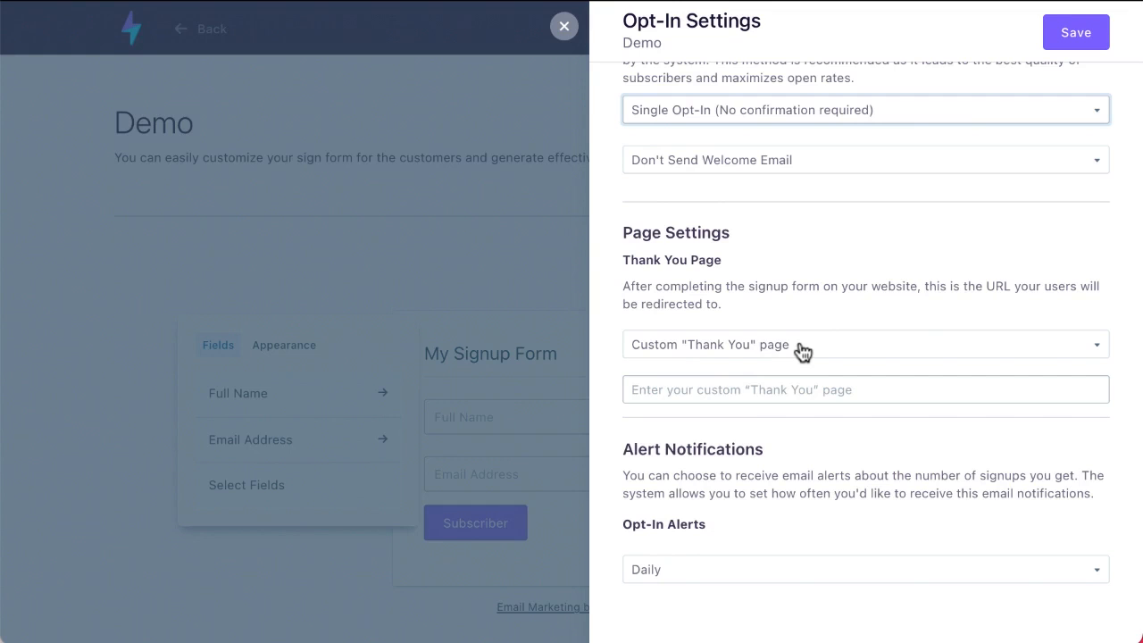
{"action": "left_click", "coordinate": [739, 356]}
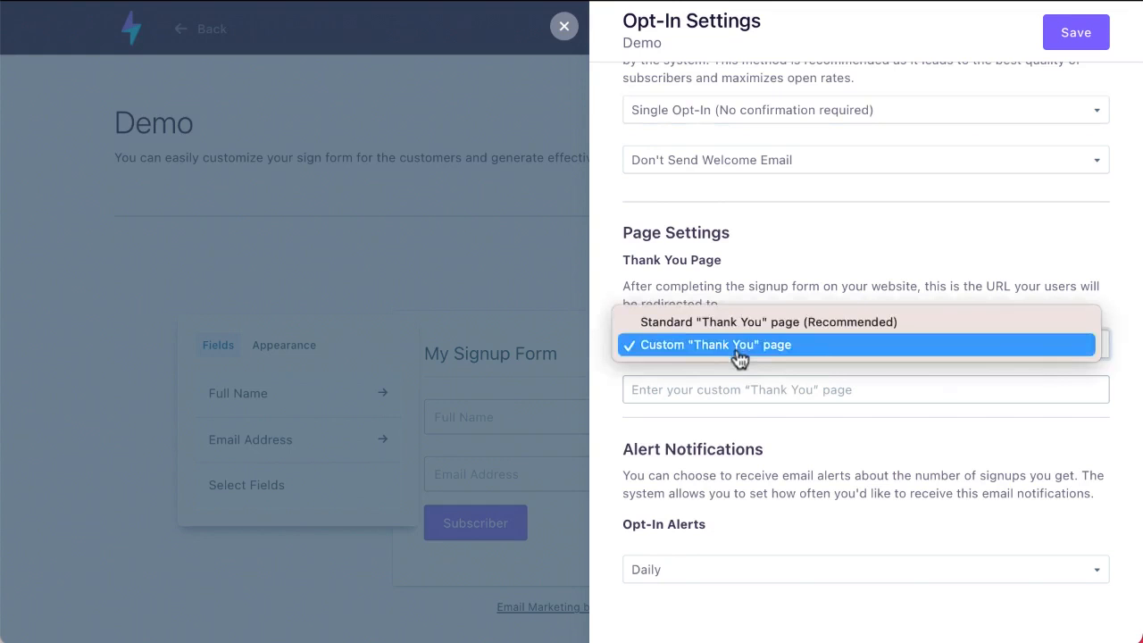
{"action": "left_click", "coordinate": [667, 443]}
{"action": "scroll", "coordinate": [665, 444], "scroll_direction": "down", "scroll_amount": 1}
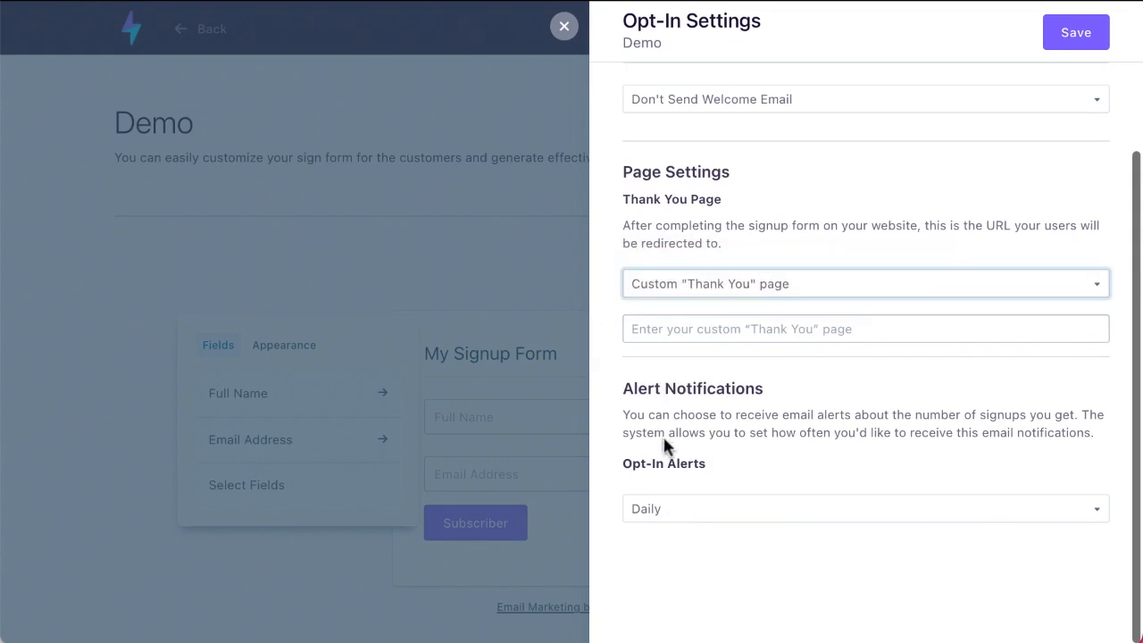
{"action": "left_click", "coordinate": [671, 513]}
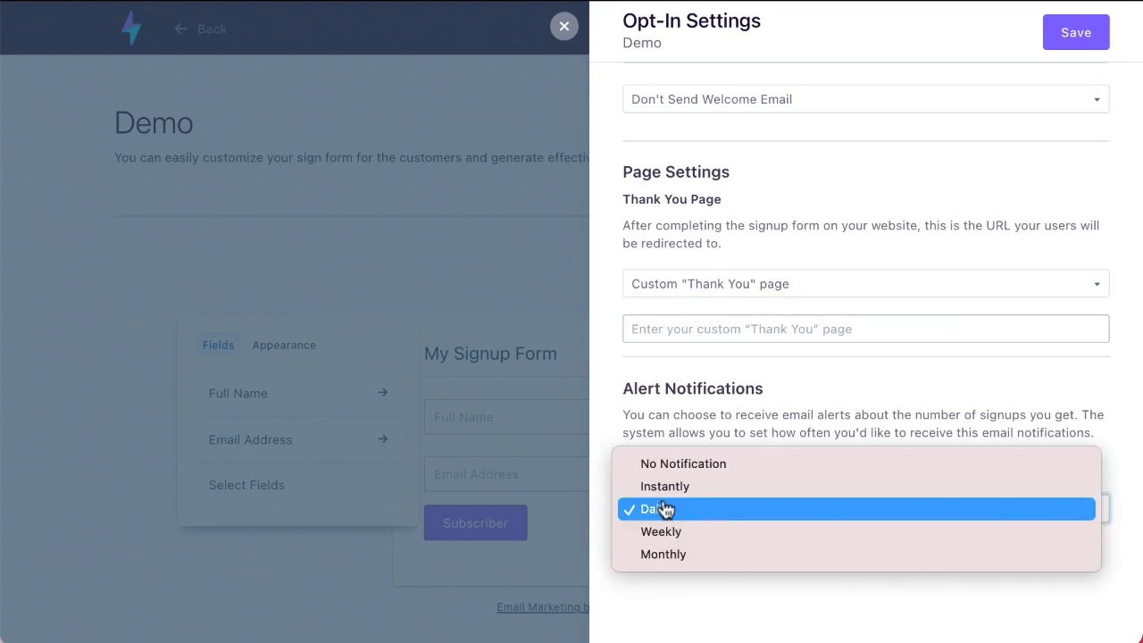
{"action": "left_click", "coordinate": [708, 596]}
{"action": "left_click", "coordinate": [564, 26]}
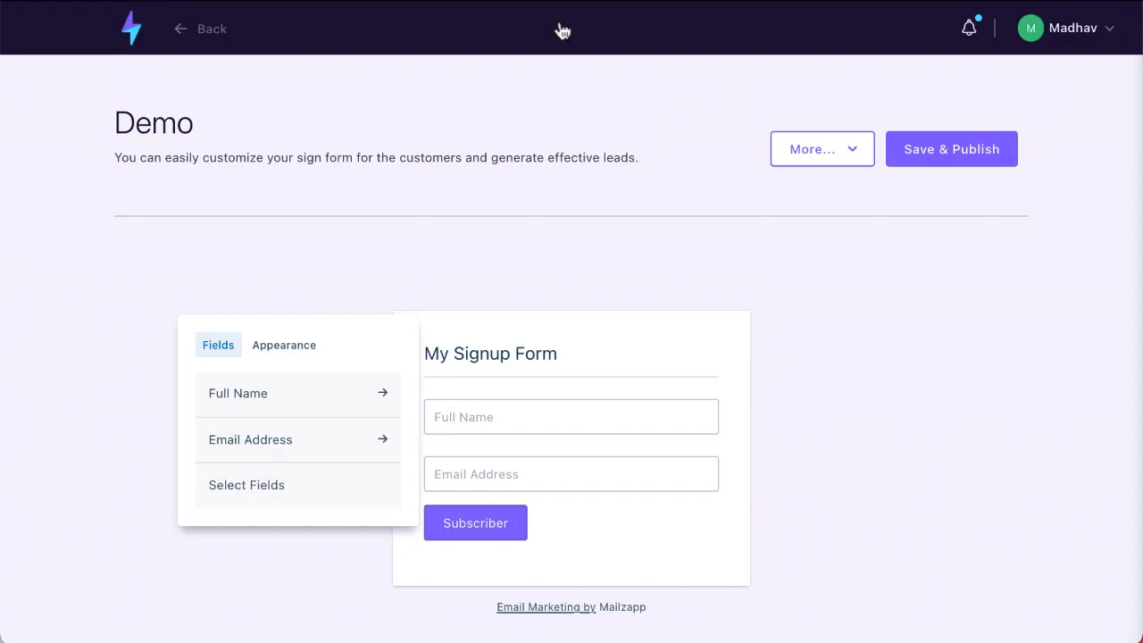
Go back to the dashboard and view the Ecommerce Products List
{"action": "left_click", "coordinate": [127, 27]}
{"action": "scroll", "coordinate": [152, 361], "scroll_direction": "down", "scroll_amount": 1}
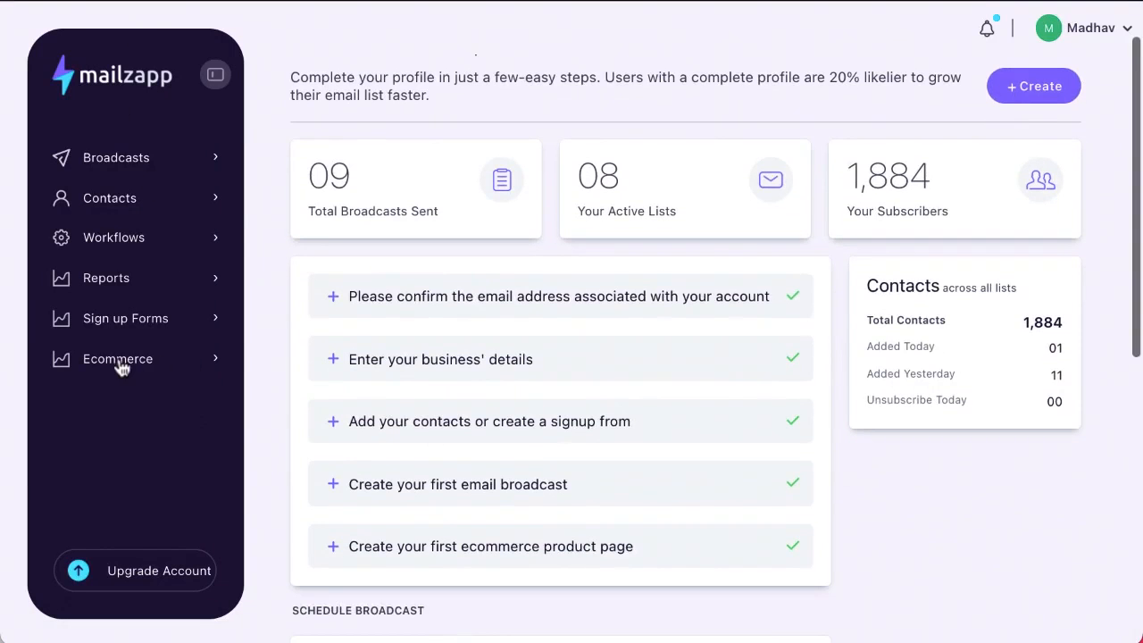
{"action": "left_click", "coordinate": [121, 366]}
{"action": "left_click", "coordinate": [140, 408]}
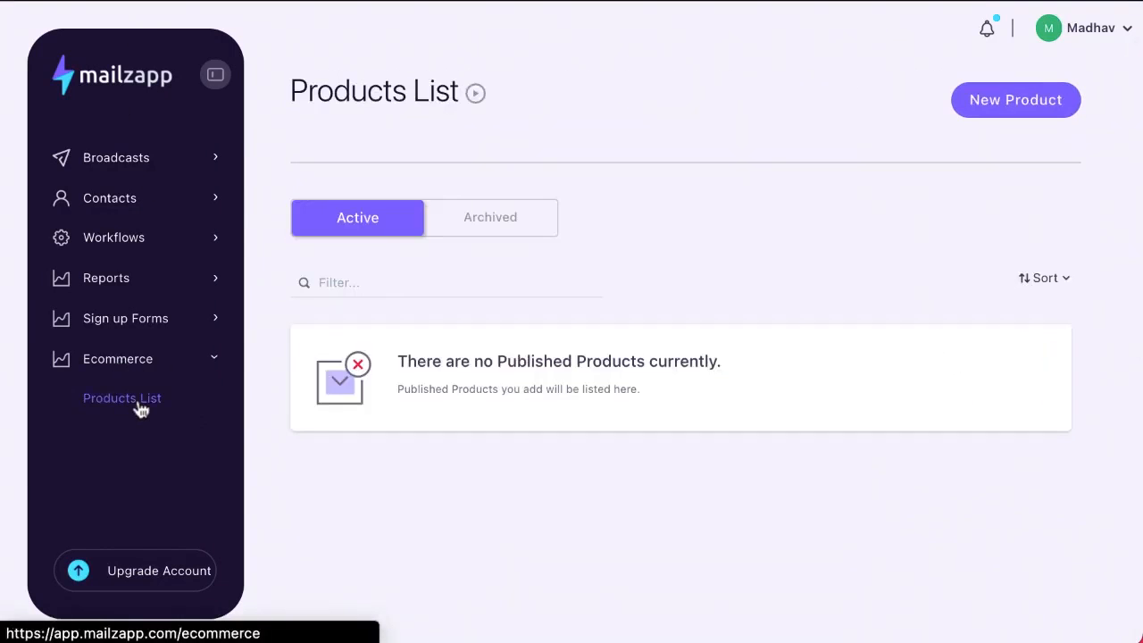
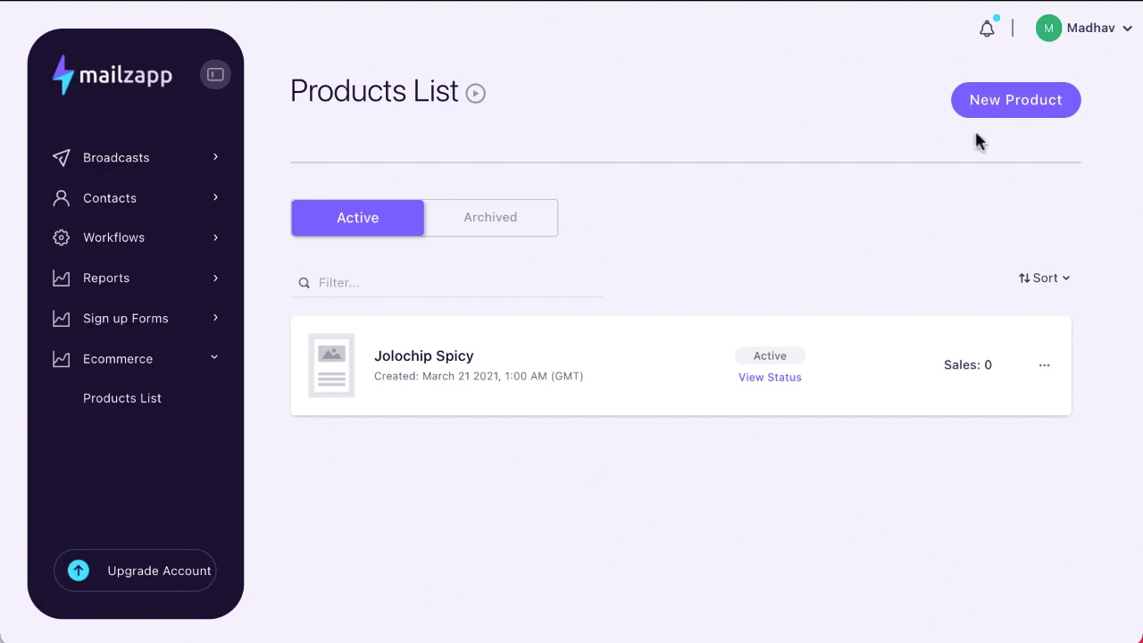
Create a new product named 'Demo Product' priced at 27 USD
{"action": "left_click", "coordinate": [1009, 114]}
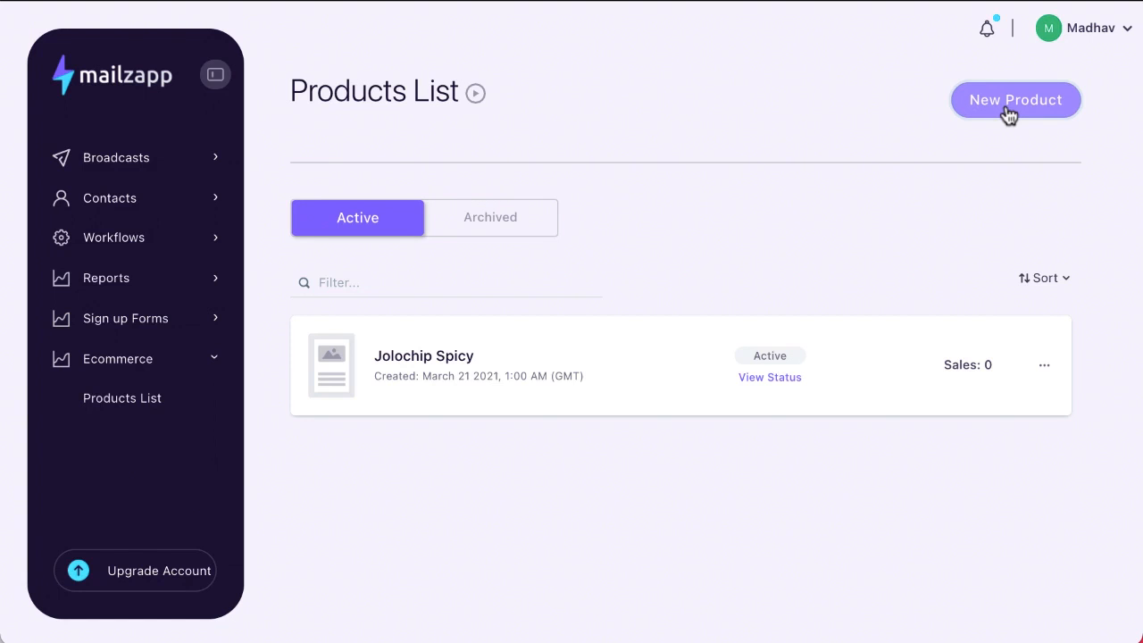
{"action": "left_click", "coordinate": [1009, 114]}
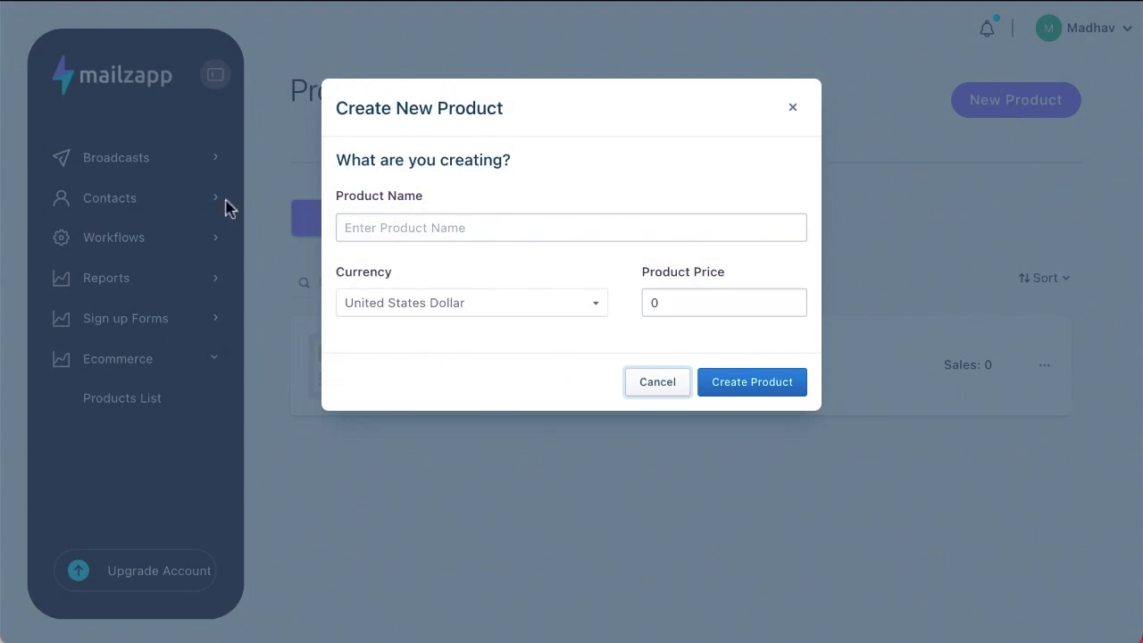
{"action": "left_click", "coordinate": [415, 216]}
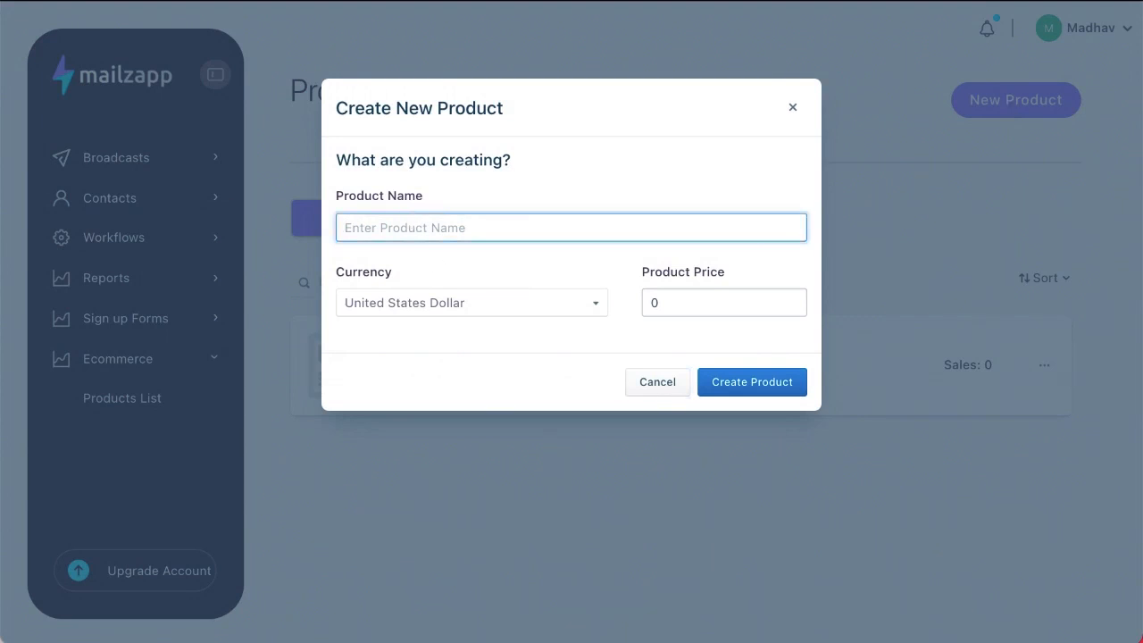
{"action": "type", "text": "Demo Product"}
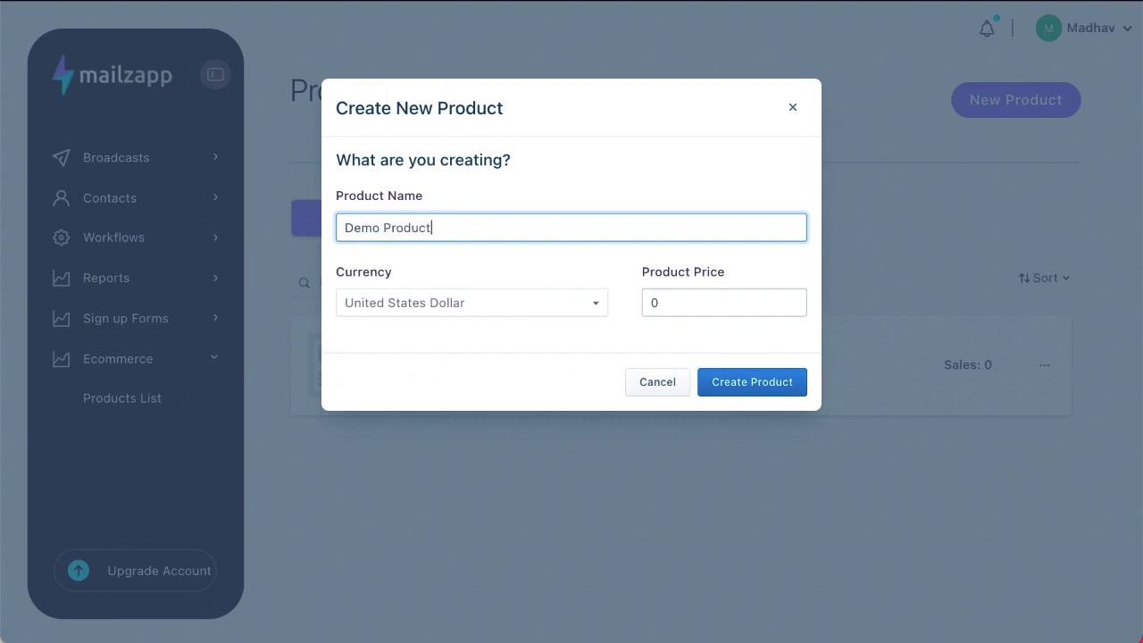
{"action": "left_click", "coordinate": [675, 303]}
{"action": "key", "text": "BackSpace"}
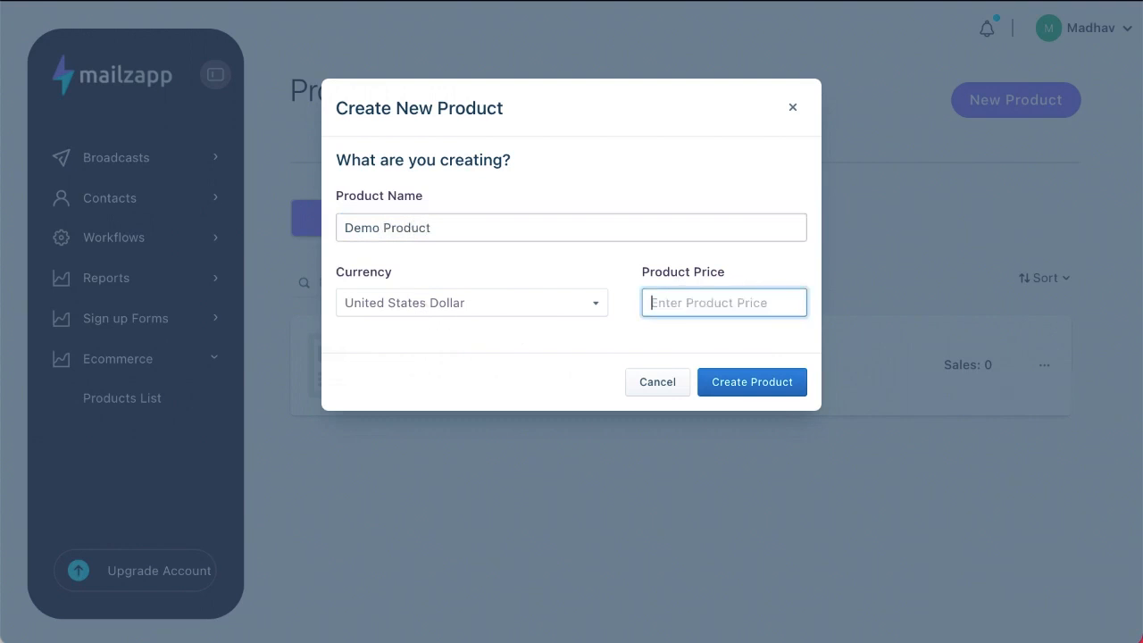
{"action": "type", "text": "27"}
{"action": "left_click", "coordinate": [763, 384]}
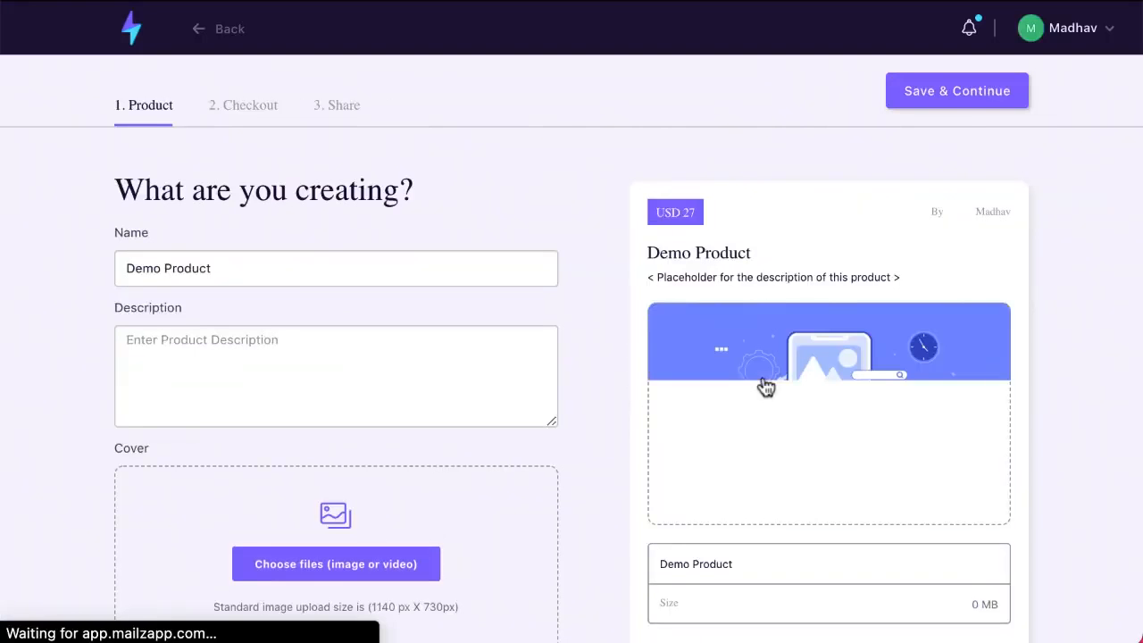
Enter 'This is a demo product' as the product description
{"action": "scroll", "coordinate": [286, 403], "scroll_direction": "down", "scroll_amount": 3}
{"action": "scroll", "coordinate": [285, 399], "scroll_direction": "up", "scroll_amount": 2}
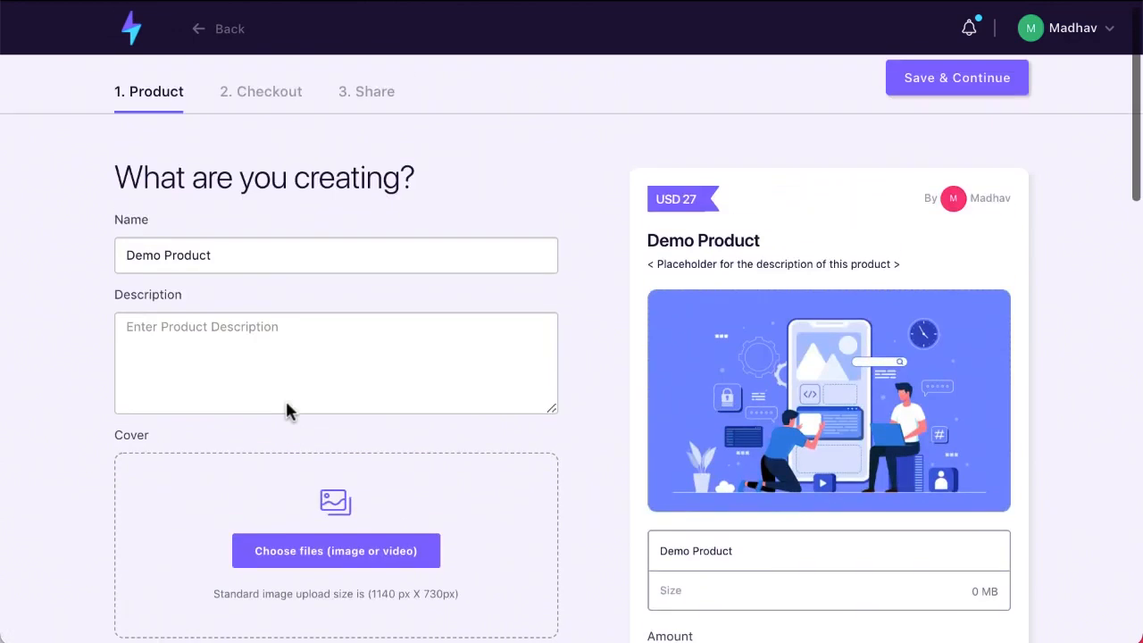
{"action": "left_click", "coordinate": [185, 359]}
{"action": "type", "text": "This is a d"}
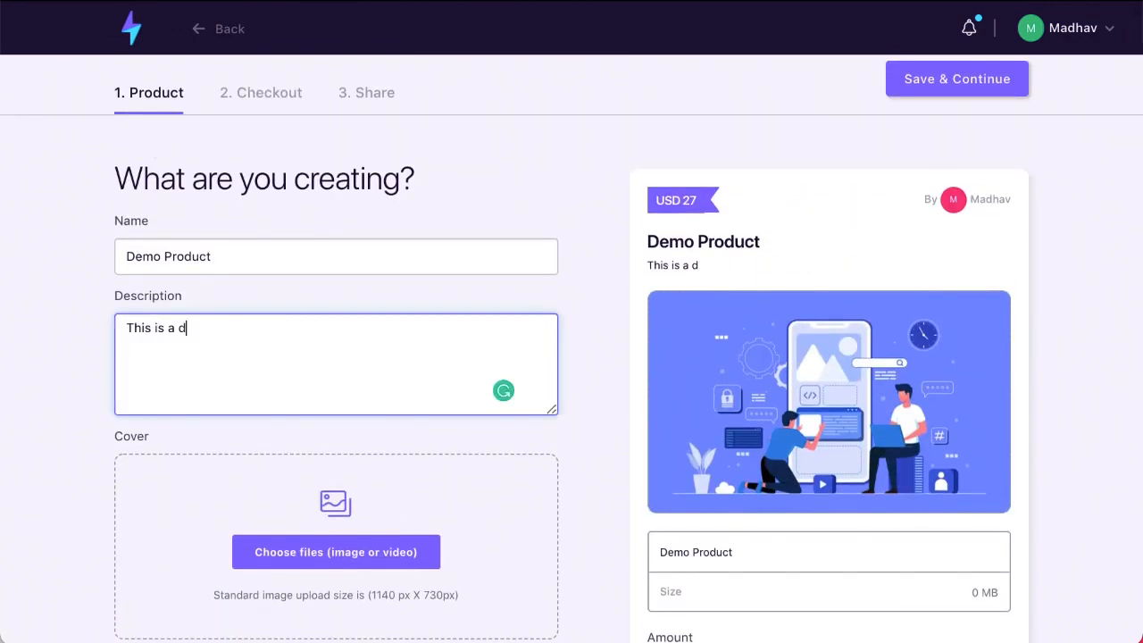
{"action": "type", "text": "emo product"}
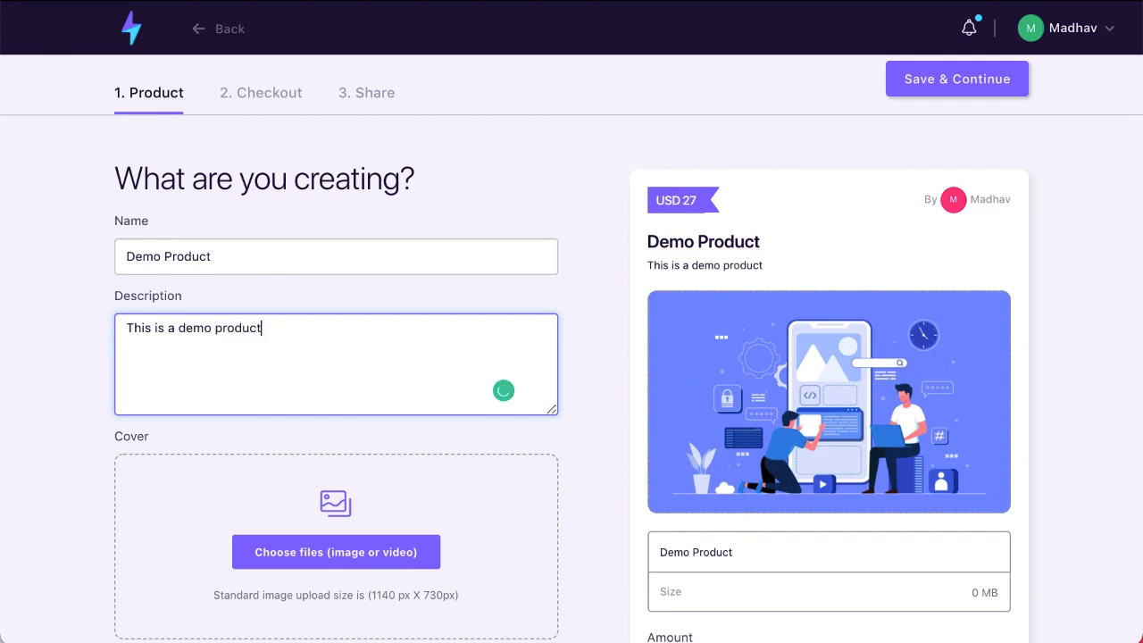
Keep 'I want this!' as the call to action, review the Stripe accounts, and scroll to Delivery Content
{"action": "scroll", "coordinate": [301, 518], "scroll_direction": "down", "scroll_amount": 3}
{"action": "scroll", "coordinate": [525, 459], "scroll_direction": "down", "scroll_amount": 1}
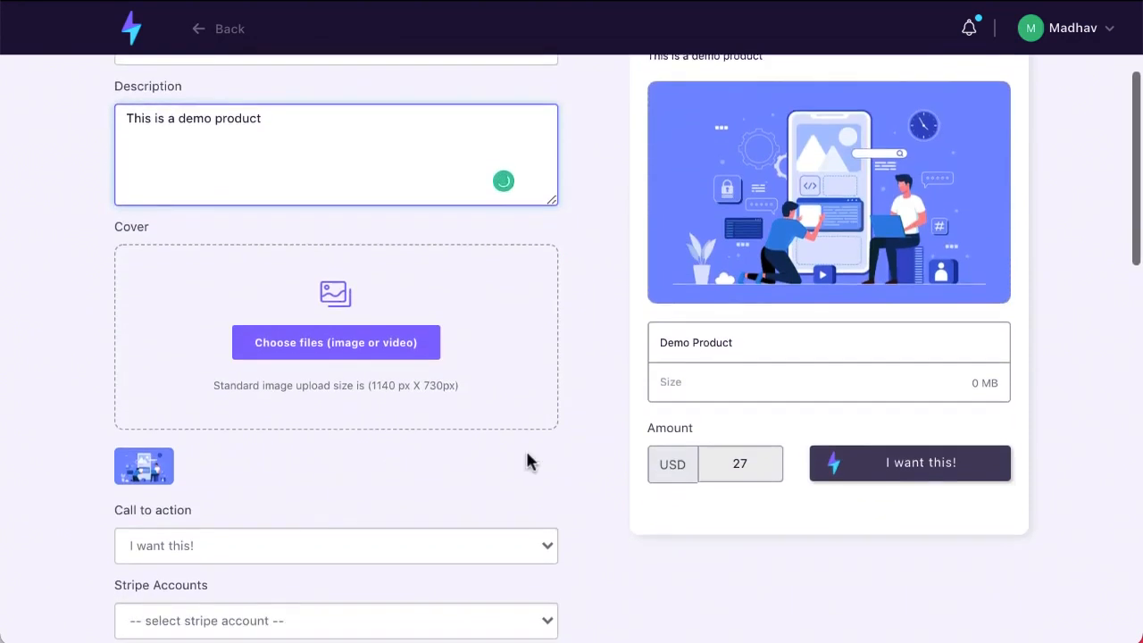
{"action": "scroll", "coordinate": [505, 459], "scroll_direction": "down", "scroll_amount": 4}
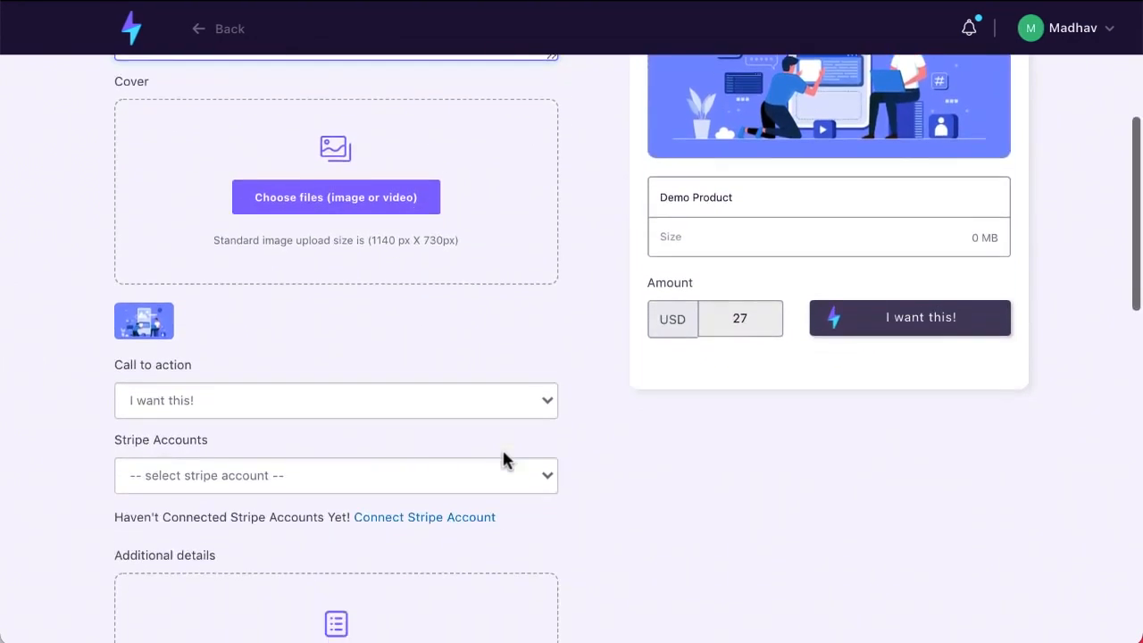
{"action": "scroll", "coordinate": [502, 458], "scroll_direction": "down", "scroll_amount": 1}
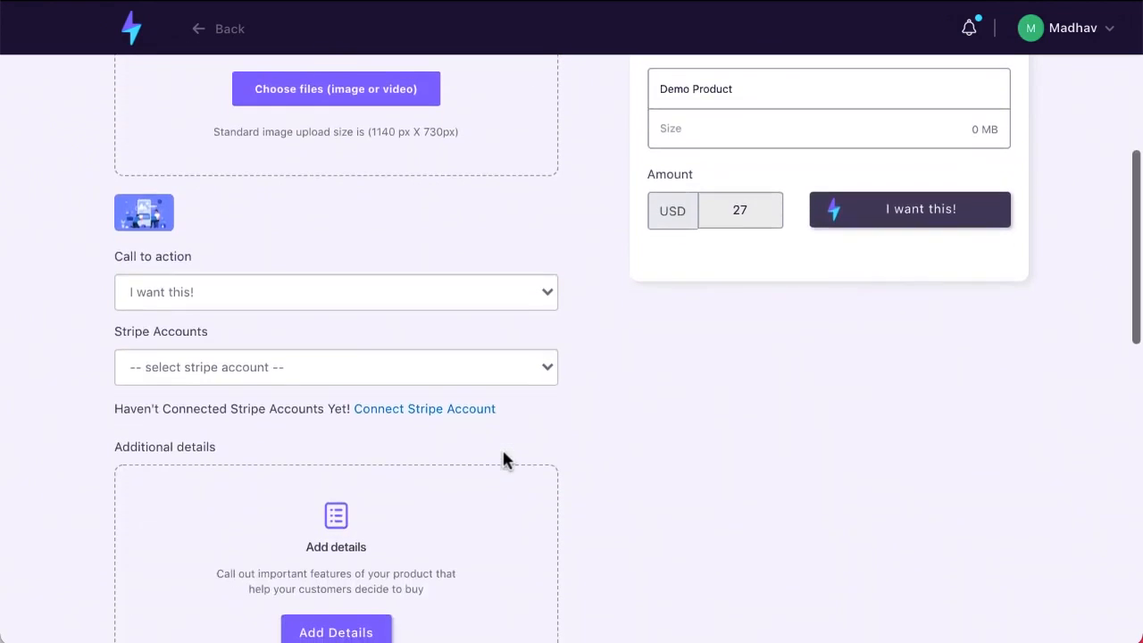
{"action": "scroll", "coordinate": [502, 458], "scroll_direction": "down", "scroll_amount": 1}
{"action": "scroll", "coordinate": [503, 454], "scroll_direction": "down", "scroll_amount": 1}
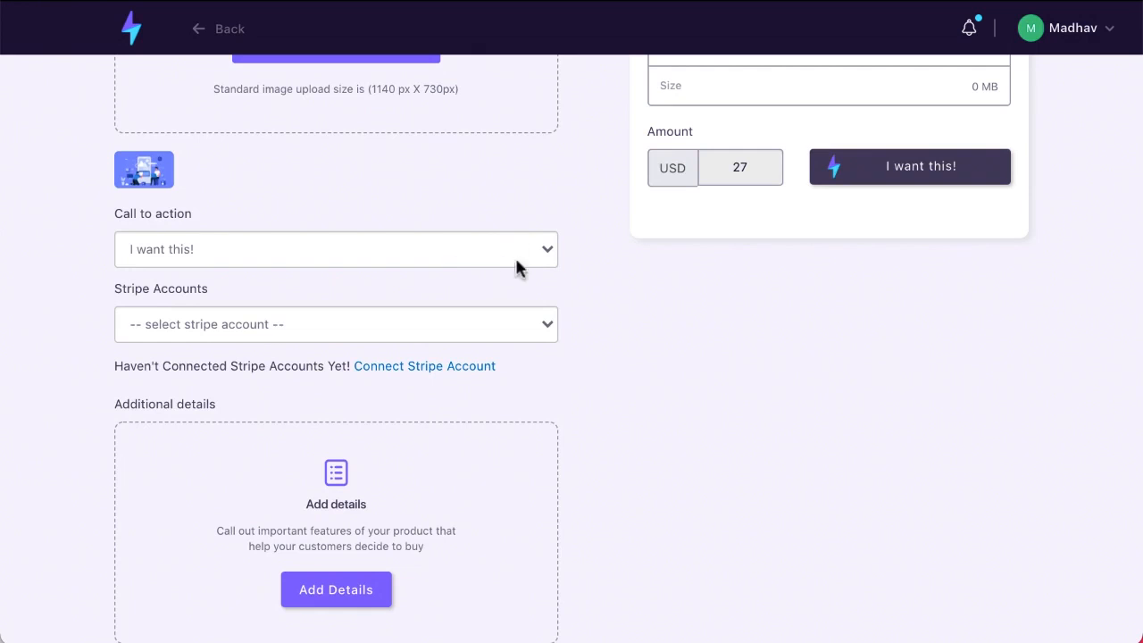
{"action": "left_click", "coordinate": [518, 258]}
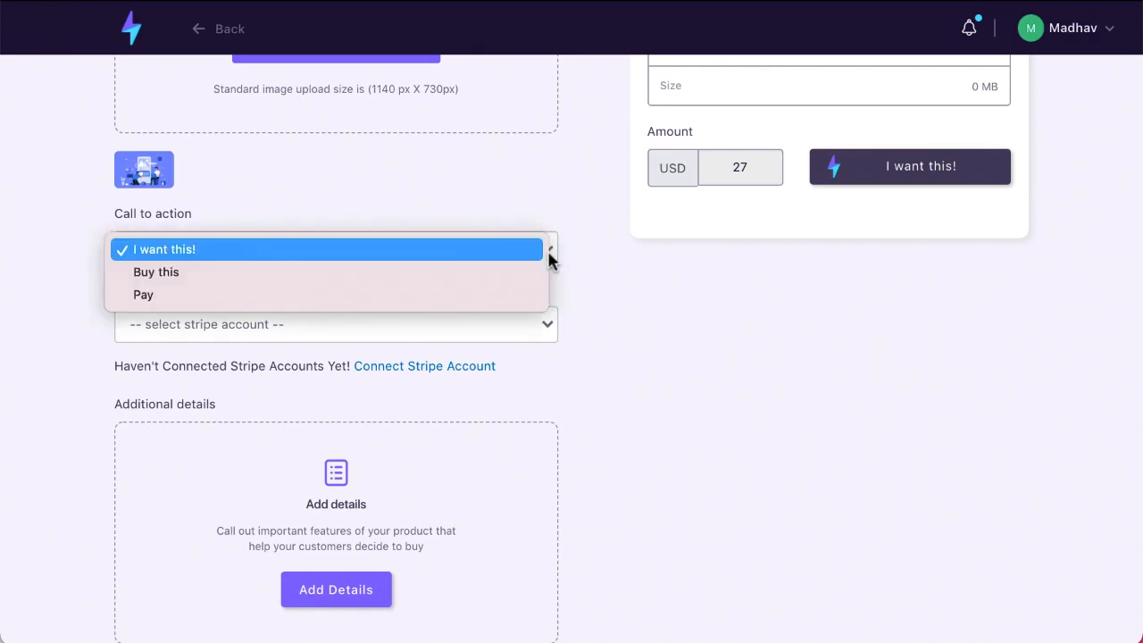
{"action": "left_click", "coordinate": [641, 234]}
{"action": "left_click", "coordinate": [523, 326]}
{"action": "left_click", "coordinate": [581, 335]}
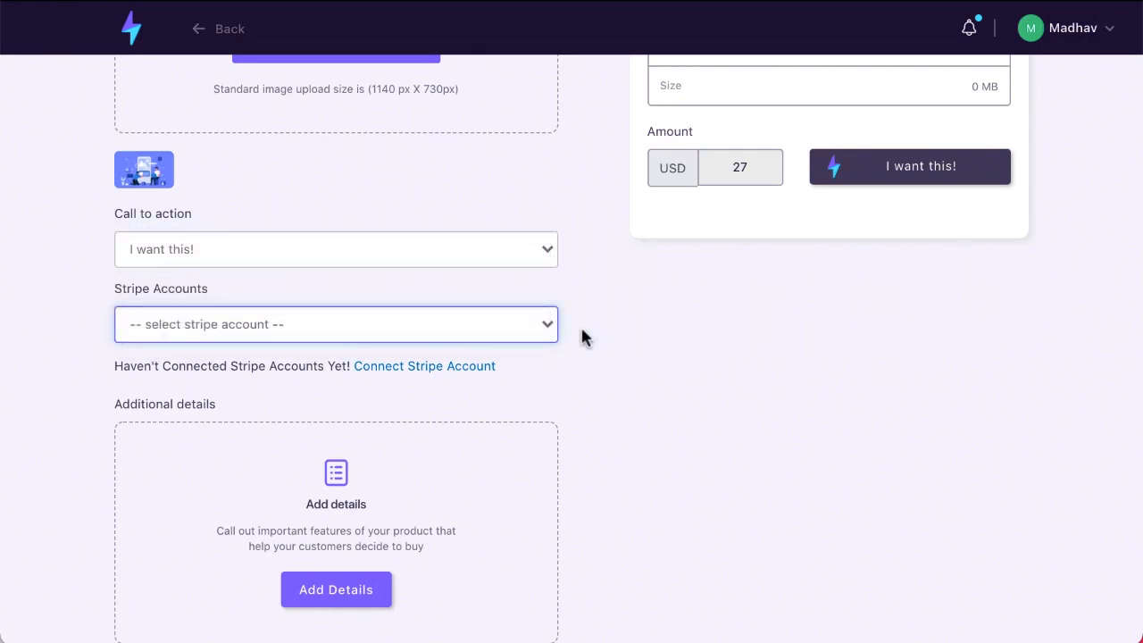
{"action": "scroll", "coordinate": [582, 335], "scroll_direction": "down", "scroll_amount": 1}
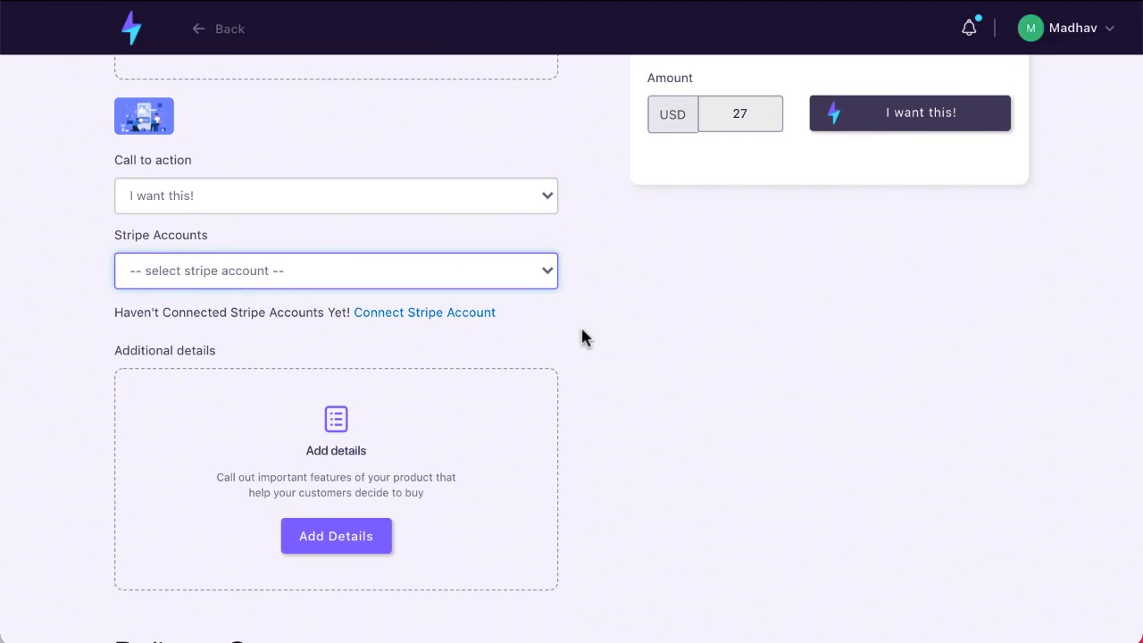
{"action": "scroll", "coordinate": [581, 328], "scroll_direction": "down", "scroll_amount": 4}
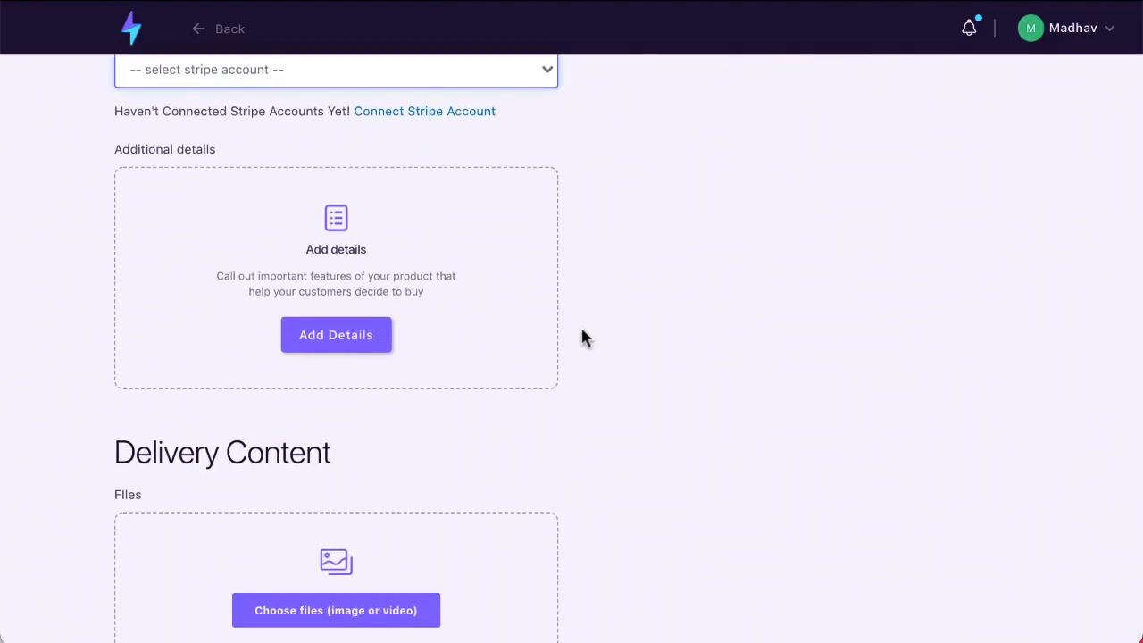
{"action": "scroll", "coordinate": [581, 334], "scroll_direction": "down", "scroll_amount": 2}
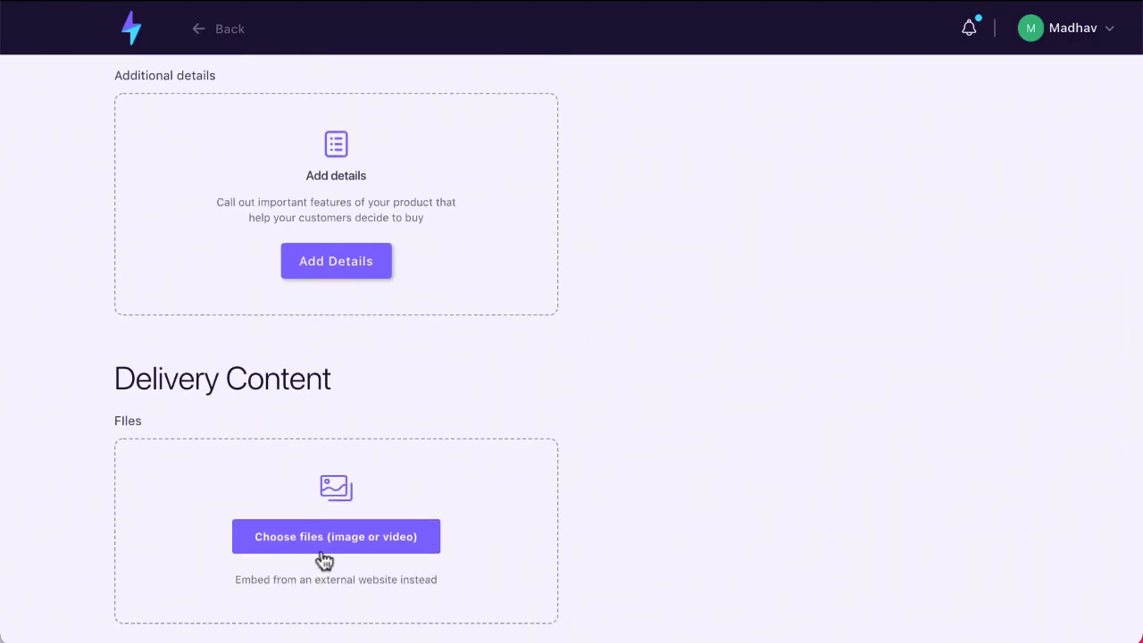
{"action": "scroll", "coordinate": [323, 555], "scroll_direction": "up", "scroll_amount": 2}
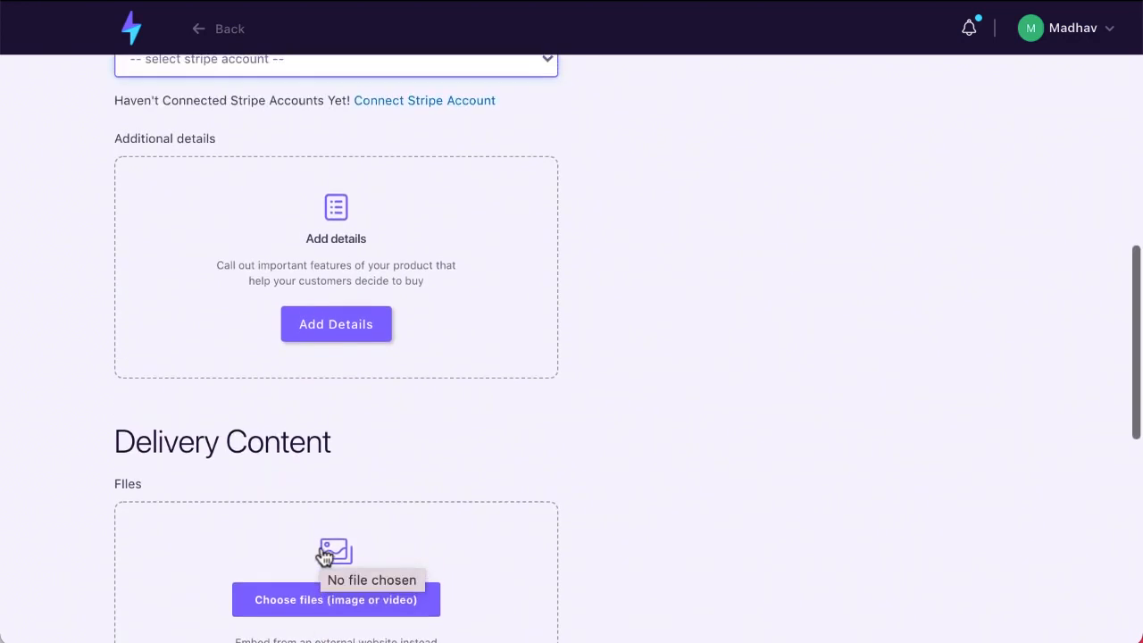
{"action": "scroll", "coordinate": [323, 549], "scroll_direction": "down", "scroll_amount": 1}
{"action": "scroll", "coordinate": [320, 549], "scroll_direction": "down", "scroll_amount": 2}
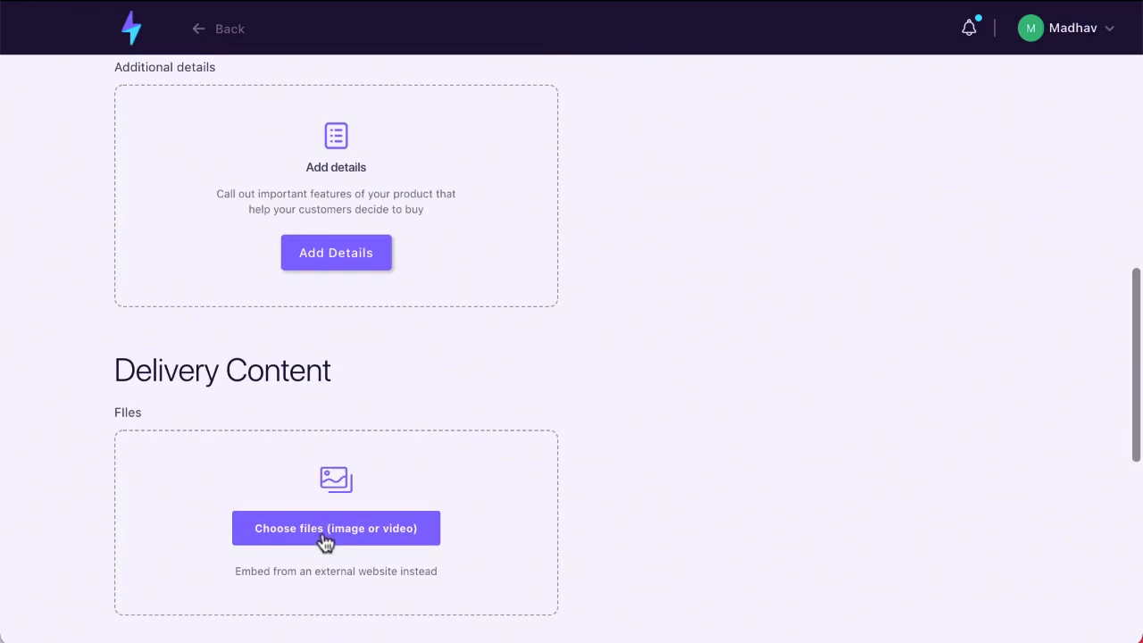
{"action": "left_click", "coordinate": [324, 541]}
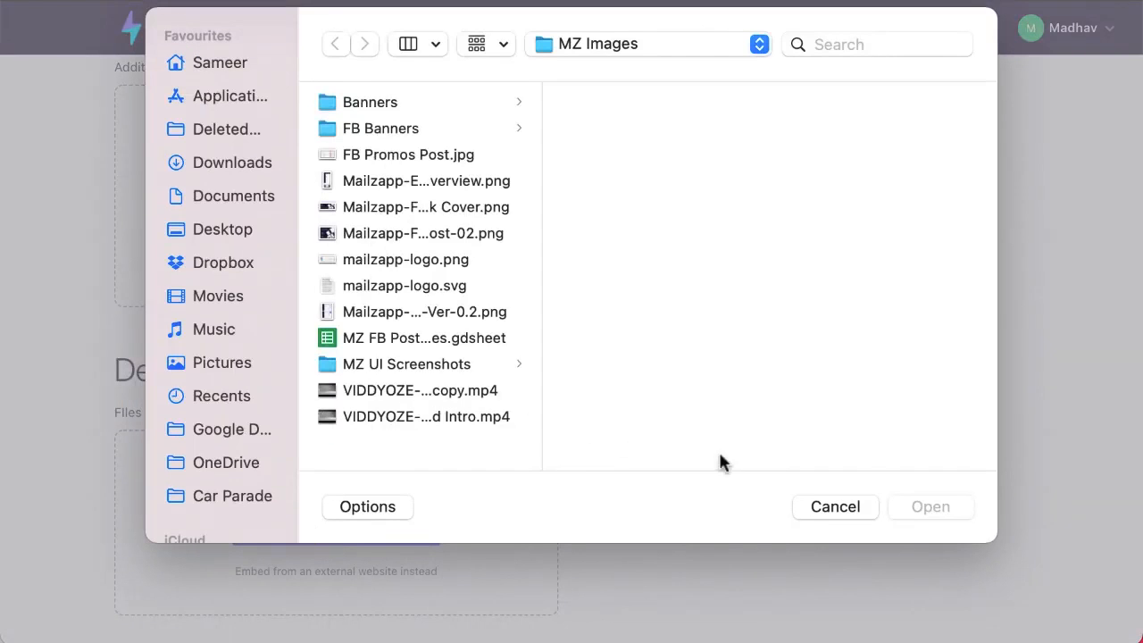
{"action": "left_click", "coordinate": [836, 507]}
{"action": "scroll", "coordinate": [513, 508], "scroll_direction": "up", "scroll_amount": 1}
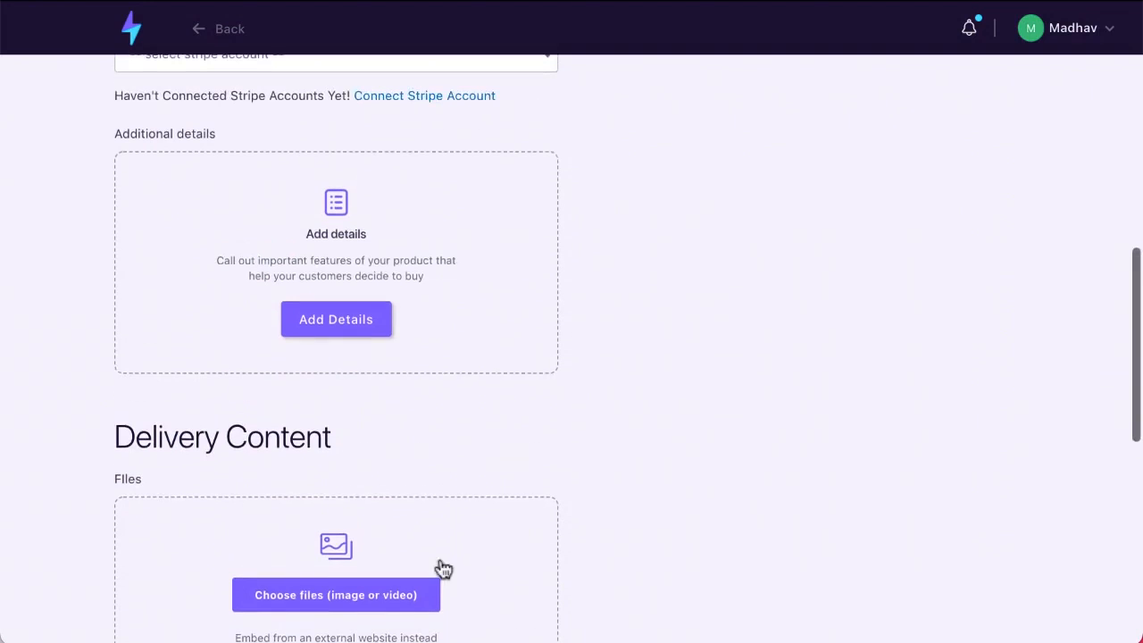
{"action": "scroll", "coordinate": [670, 434], "scroll_direction": "up", "scroll_amount": 9}
{"action": "scroll", "coordinate": [669, 434], "scroll_direction": "down", "scroll_amount": 13}
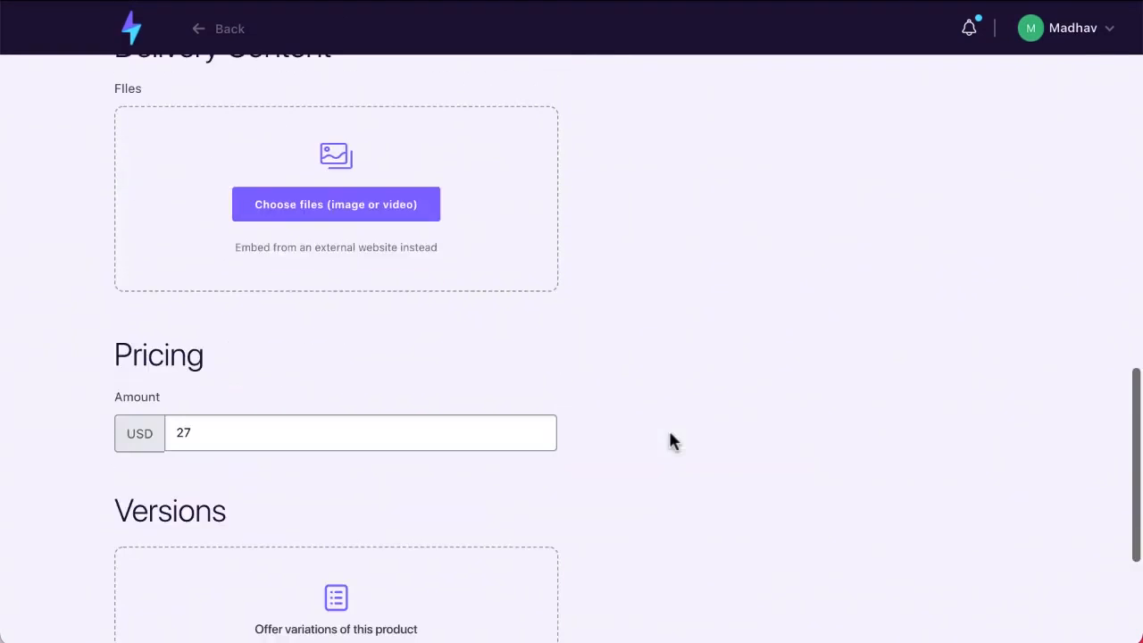
{"action": "scroll", "coordinate": [382, 294], "scroll_direction": "down", "scroll_amount": 4}
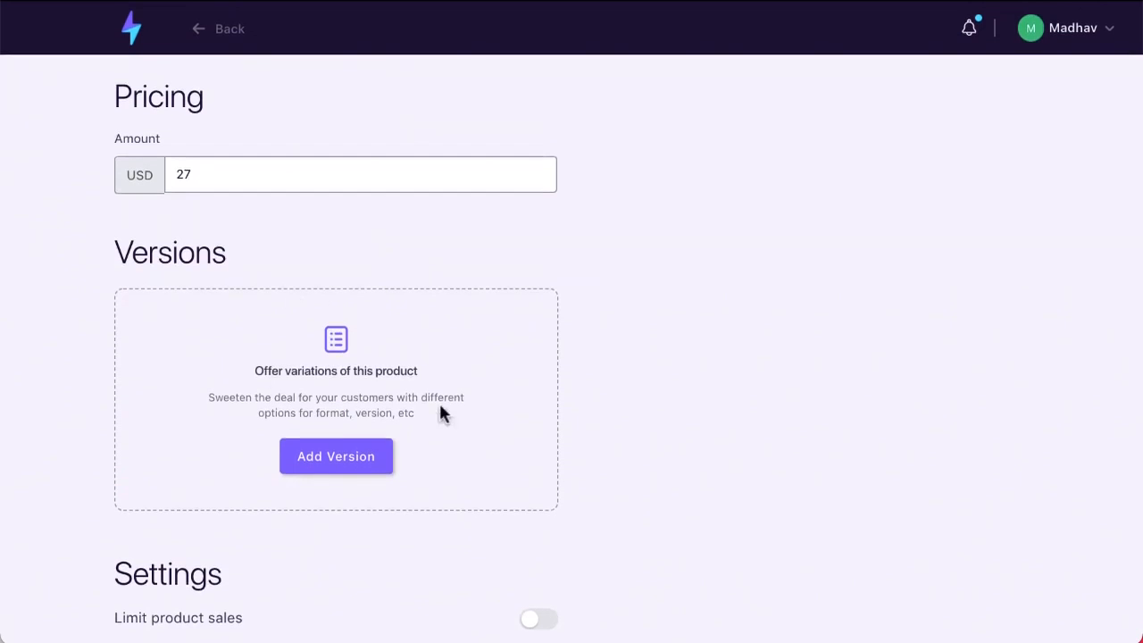
Add a product version with quantity 100000
{"action": "left_click", "coordinate": [391, 455]}
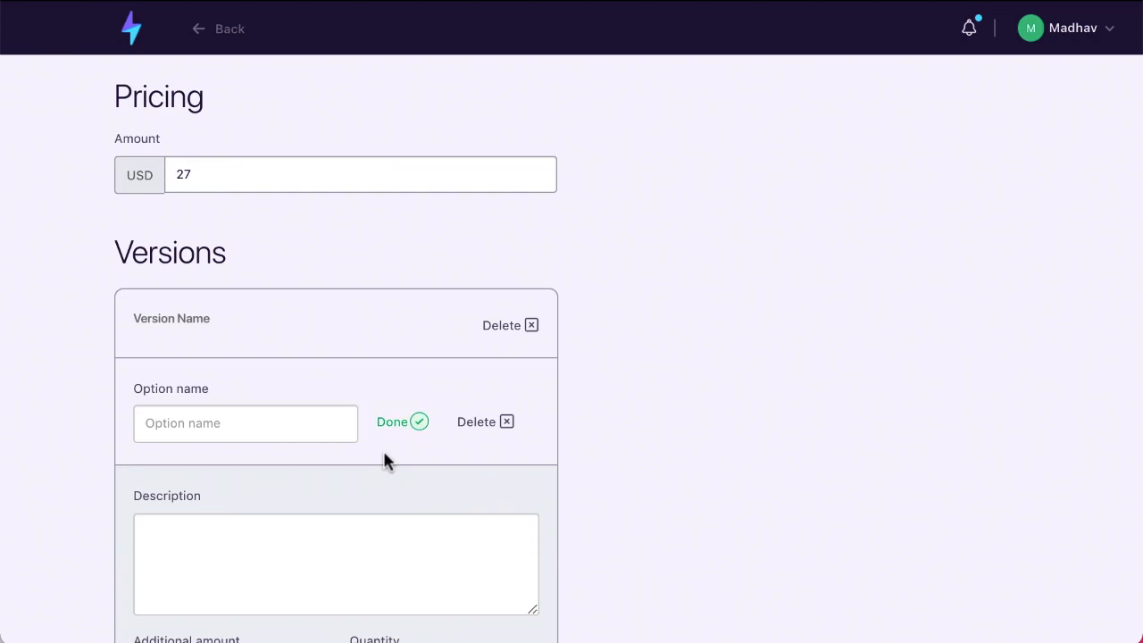
{"action": "scroll", "coordinate": [435, 536], "scroll_direction": "down", "scroll_amount": 1}
{"action": "scroll", "coordinate": [436, 535], "scroll_direction": "down", "scroll_amount": 3}
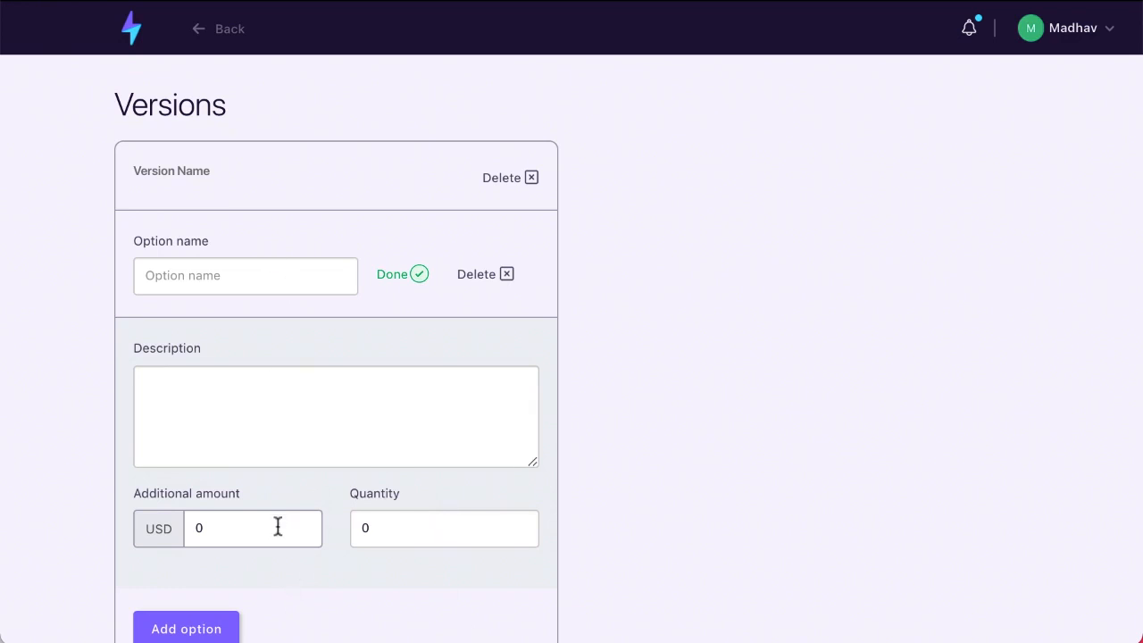
{"action": "left_click", "coordinate": [226, 536]}
{"action": "key", "text": "BackSpace"}
{"action": "left_click", "coordinate": [380, 537]}
{"action": "type", "text": "100000"}
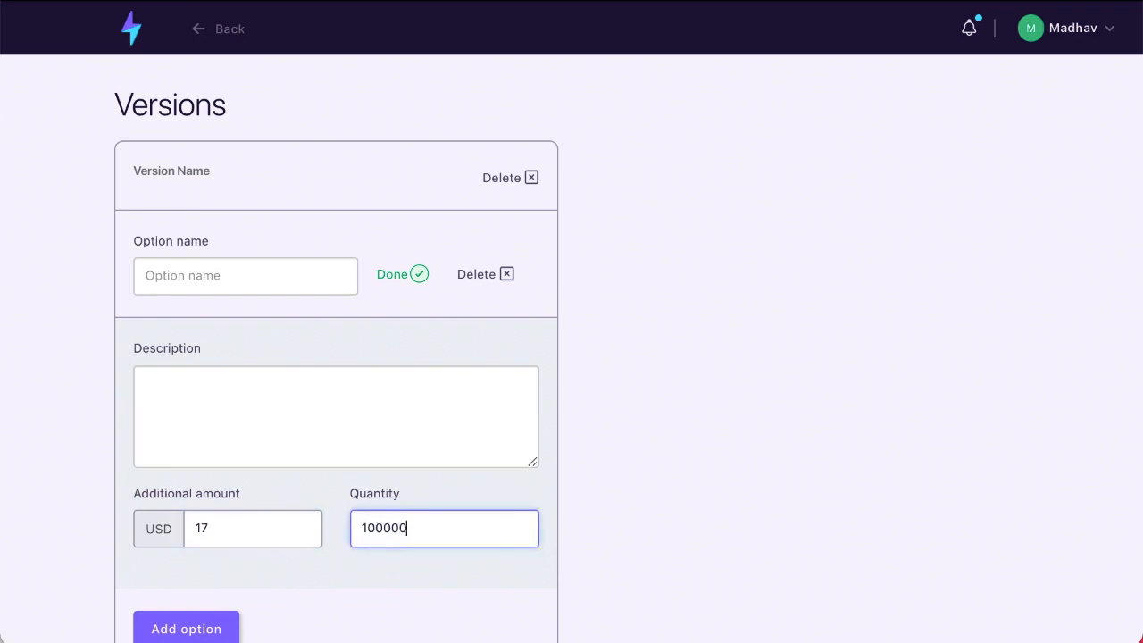
{"action": "left_click", "coordinate": [599, 527]}
Turn on product sales limiting with a maximum of 1000 purchases
{"action": "scroll", "coordinate": [271, 535], "scroll_direction": "down", "scroll_amount": 3}
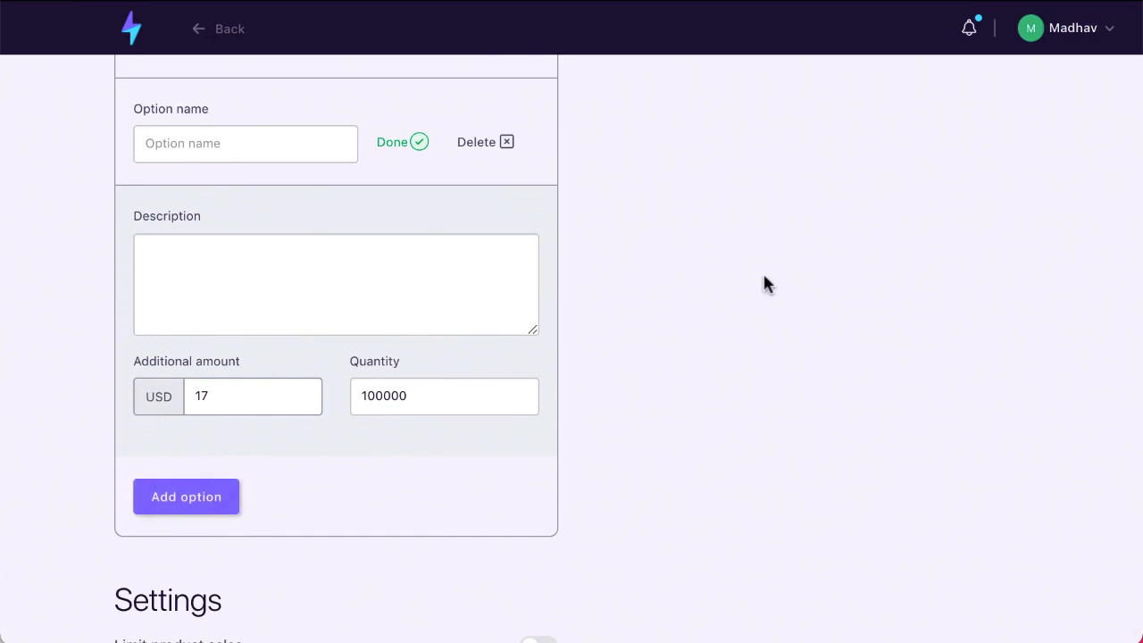
{"action": "scroll", "coordinate": [763, 273], "scroll_direction": "down", "scroll_amount": 1}
{"action": "scroll", "coordinate": [598, 573], "scroll_direction": "down", "scroll_amount": 1}
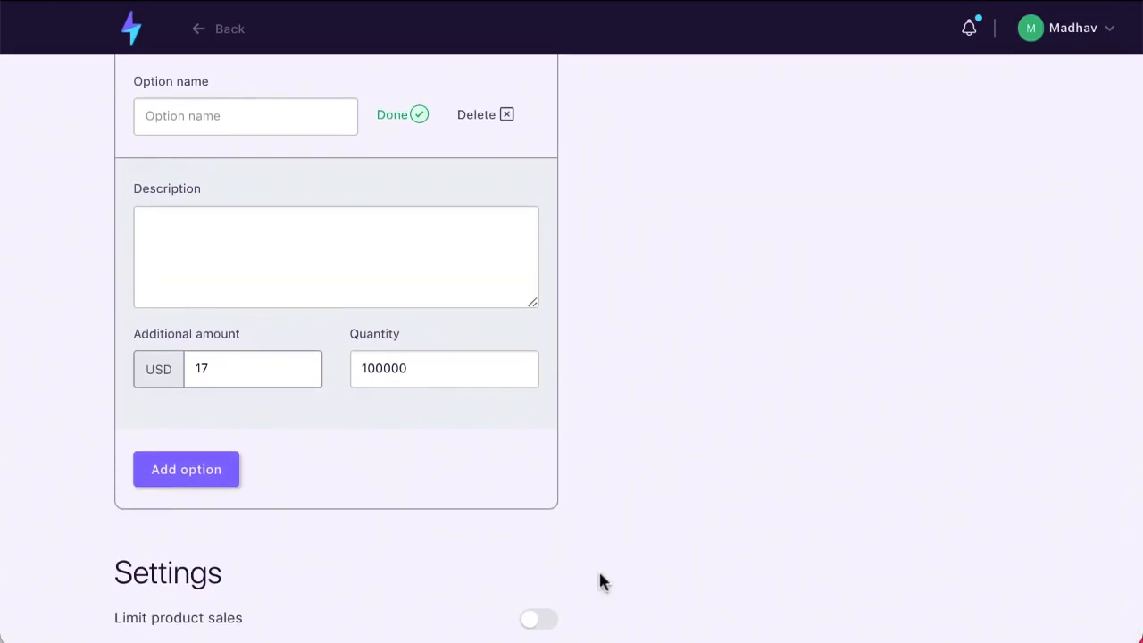
{"action": "left_click", "coordinate": [535, 623]}
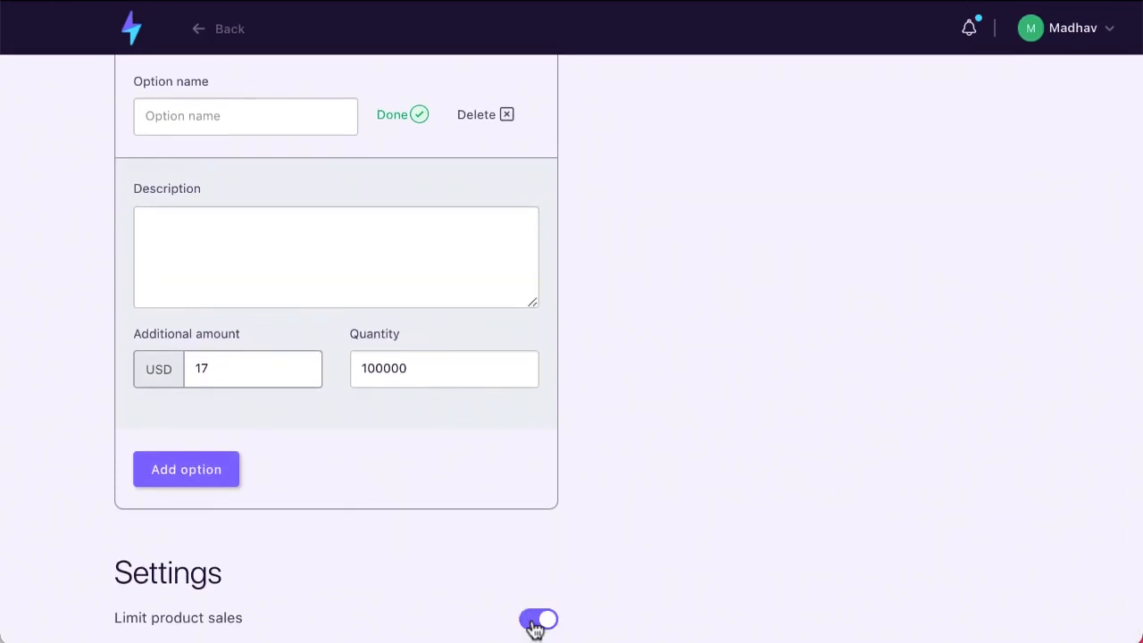
{"action": "scroll", "coordinate": [451, 509], "scroll_direction": "up", "scroll_amount": 3}
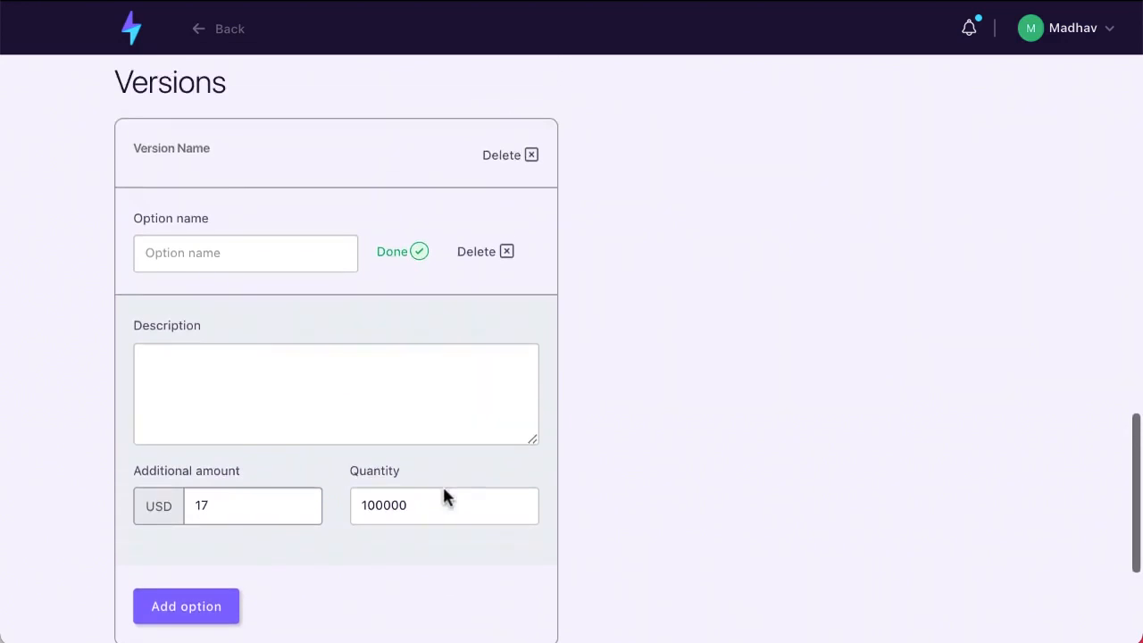
{"action": "scroll", "coordinate": [444, 489], "scroll_direction": "down", "scroll_amount": 5}
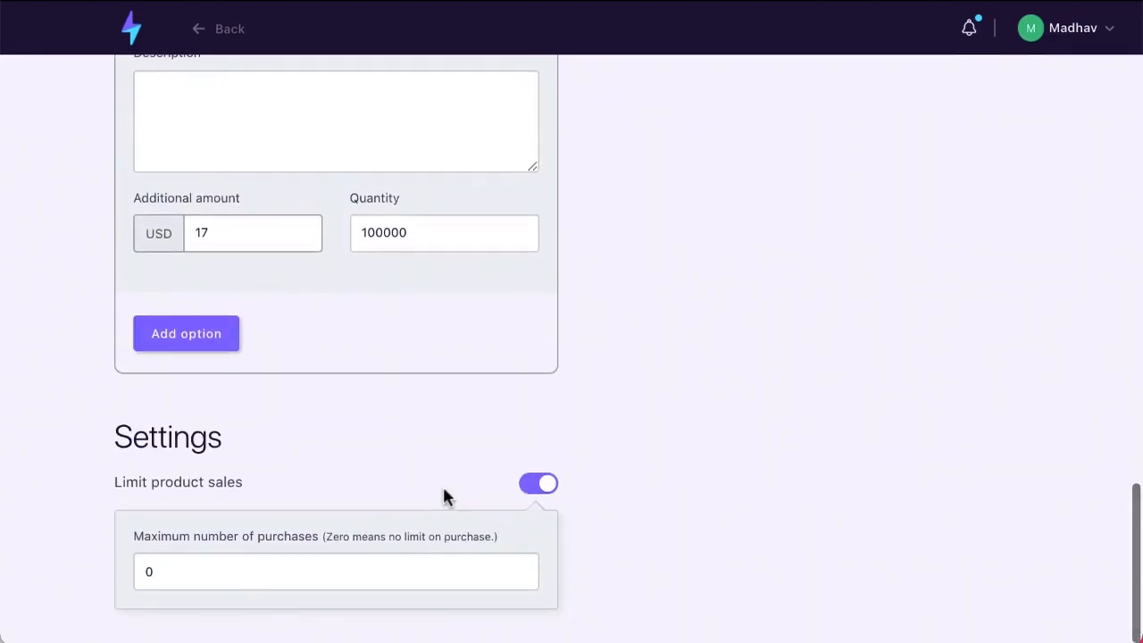
{"action": "left_click", "coordinate": [287, 580]}
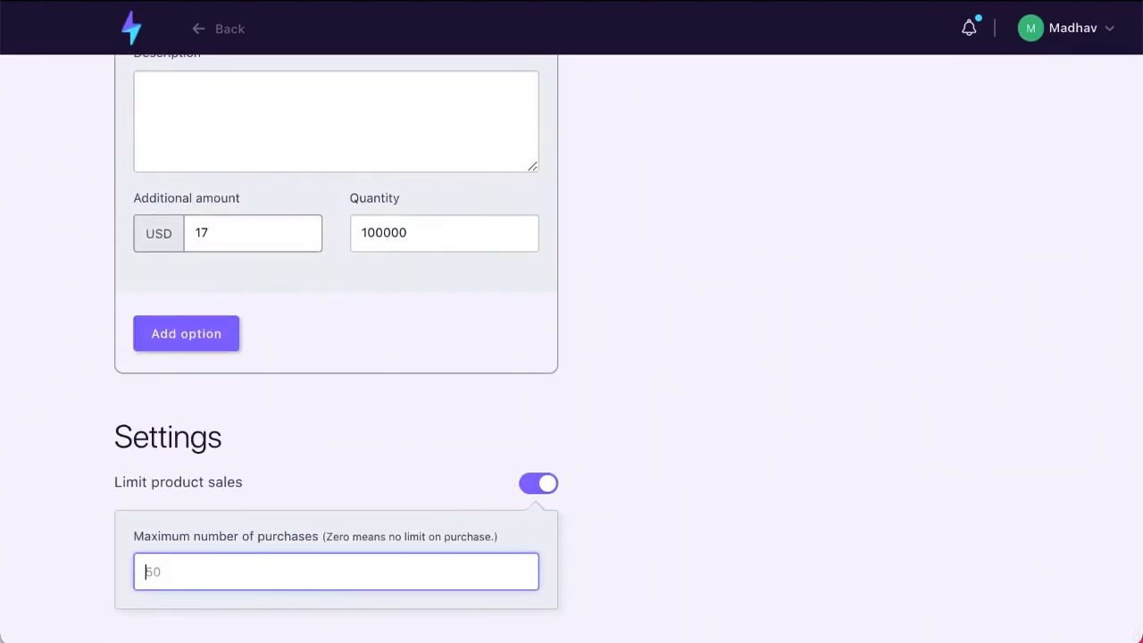
{"action": "type", "text": "1000"}
{"action": "left_click", "coordinate": [435, 476]}
{"action": "scroll", "coordinate": [435, 475], "scroll_direction": "up", "scroll_amount": 20}
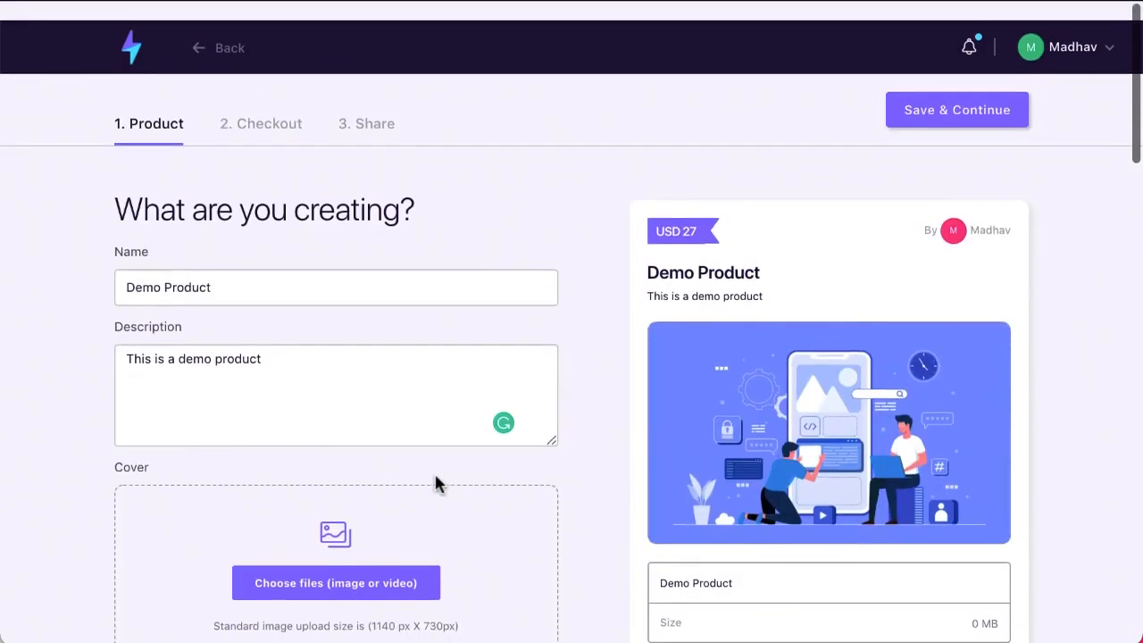
{"action": "scroll", "coordinate": [616, 457], "scroll_direction": "down", "scroll_amount": 2}
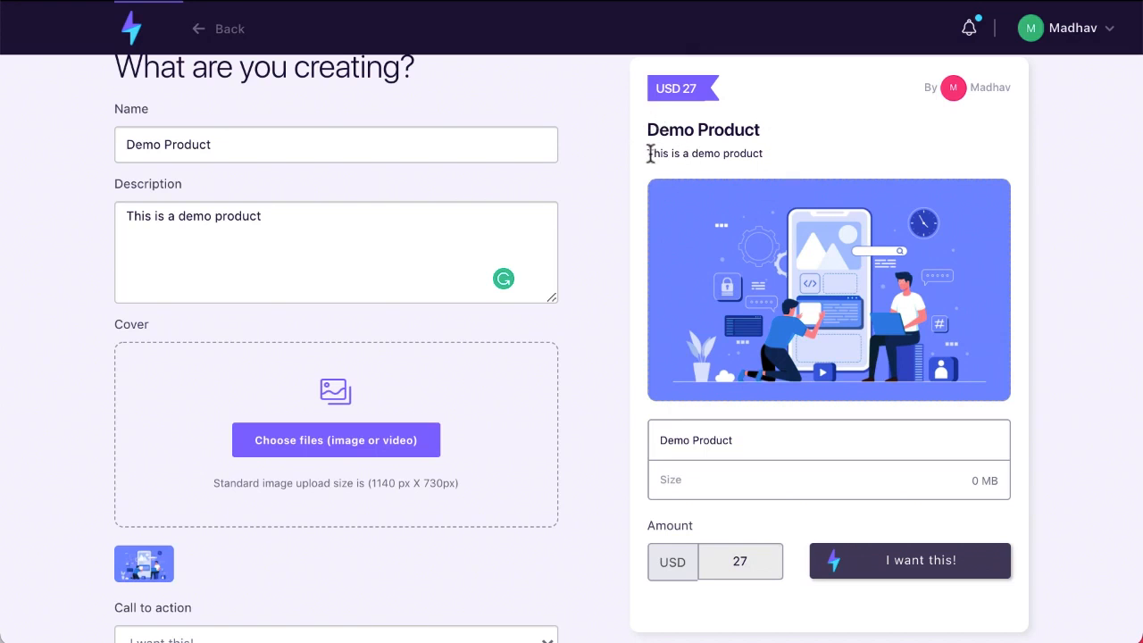
{"action": "left_click_drag", "start_coordinate": [650, 153], "coordinate": [777, 158]}
{"action": "left_click", "coordinate": [778, 209]}
{"action": "scroll", "coordinate": [790, 241], "scroll_direction": "up", "scroll_amount": 1}
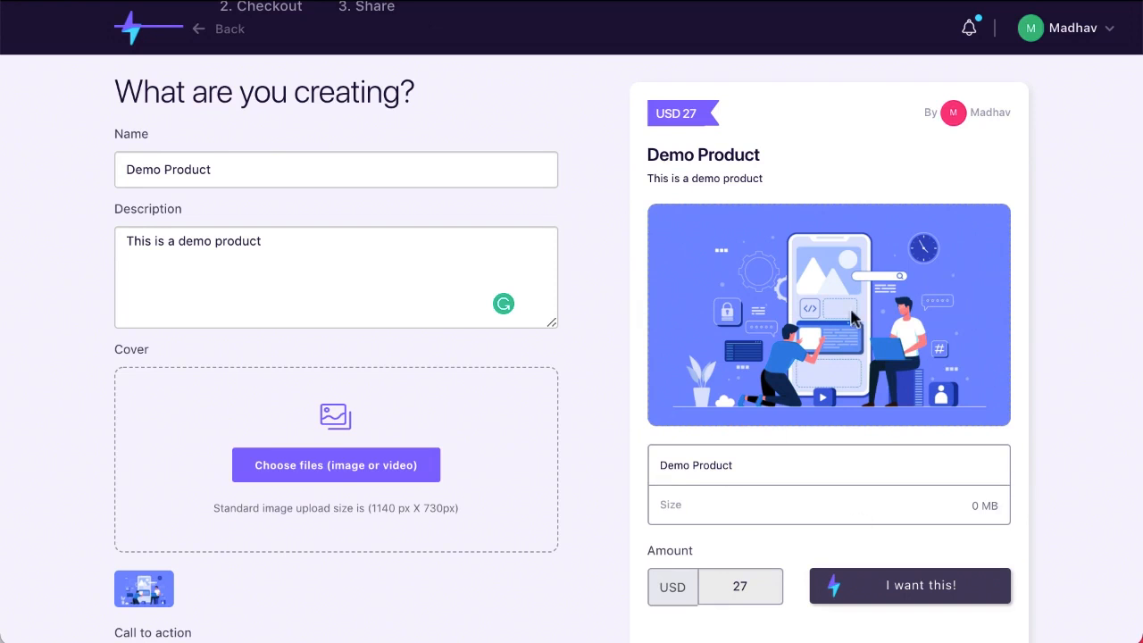
{"action": "scroll", "coordinate": [854, 357], "scroll_direction": "down", "scroll_amount": 3}
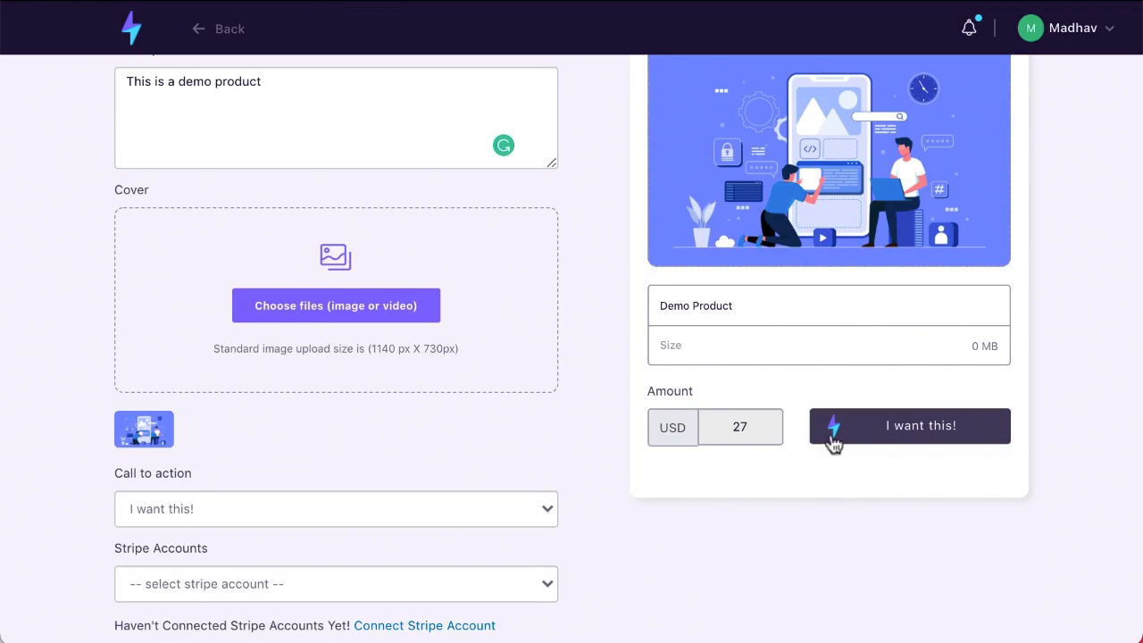
{"action": "scroll", "coordinate": [852, 612], "scroll_direction": "up", "scroll_amount": 2}
{"action": "scroll", "coordinate": [852, 612], "scroll_direction": "up", "scroll_amount": 3}
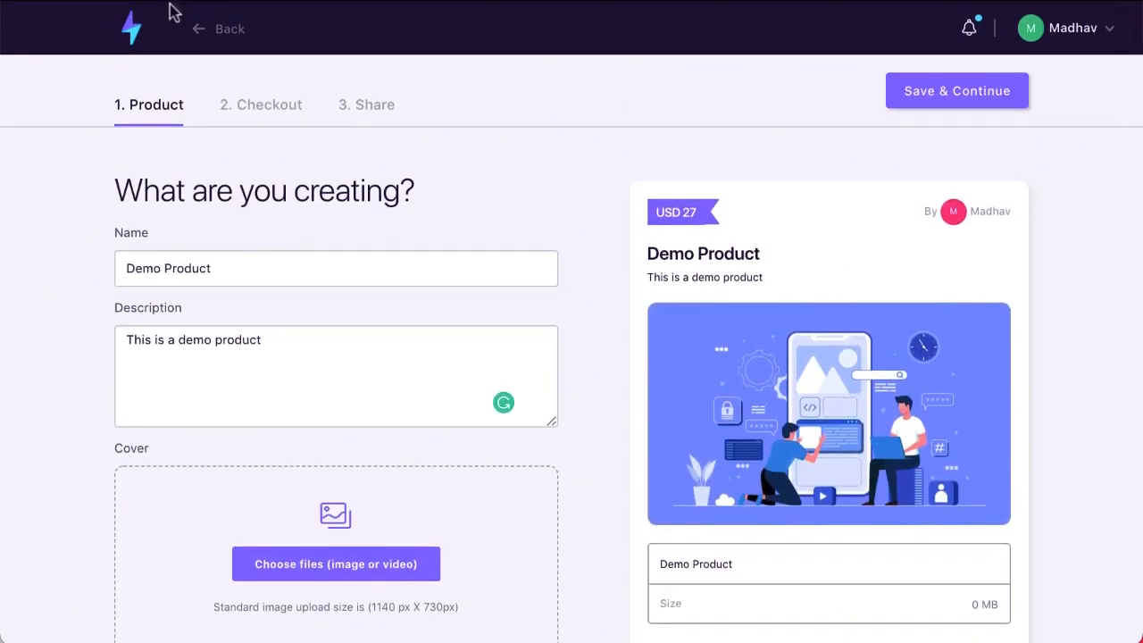
Add a discount code field with 50 amount off to the checkout form
{"action": "left_click", "coordinate": [270, 117]}
{"action": "scroll", "coordinate": [271, 117], "scroll_direction": "down", "scroll_amount": 1}
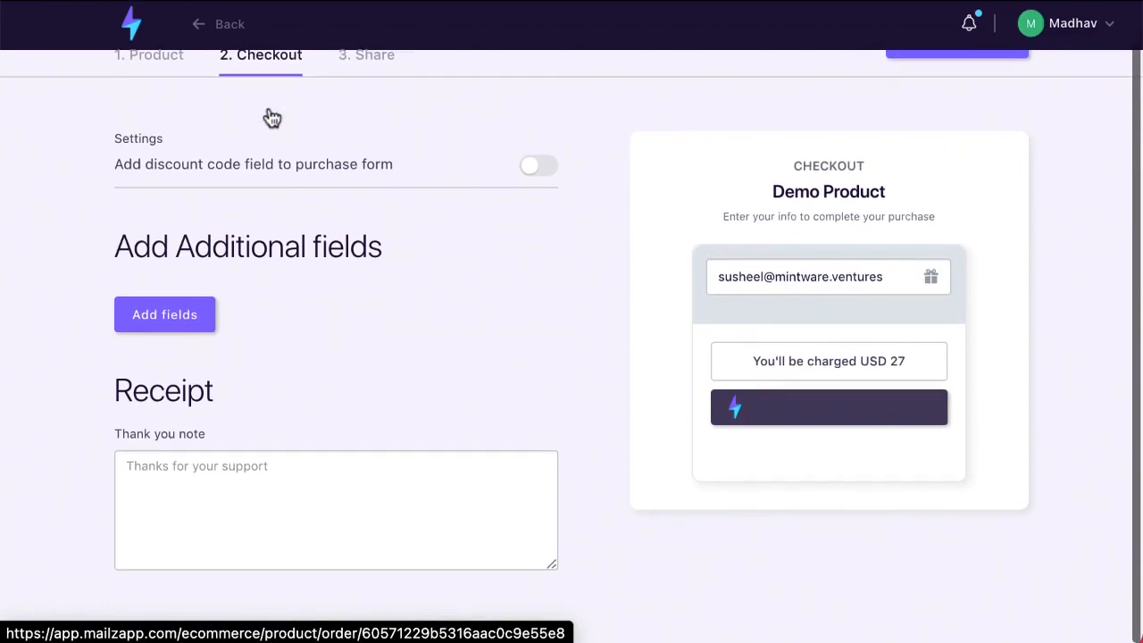
{"action": "left_click", "coordinate": [532, 172]}
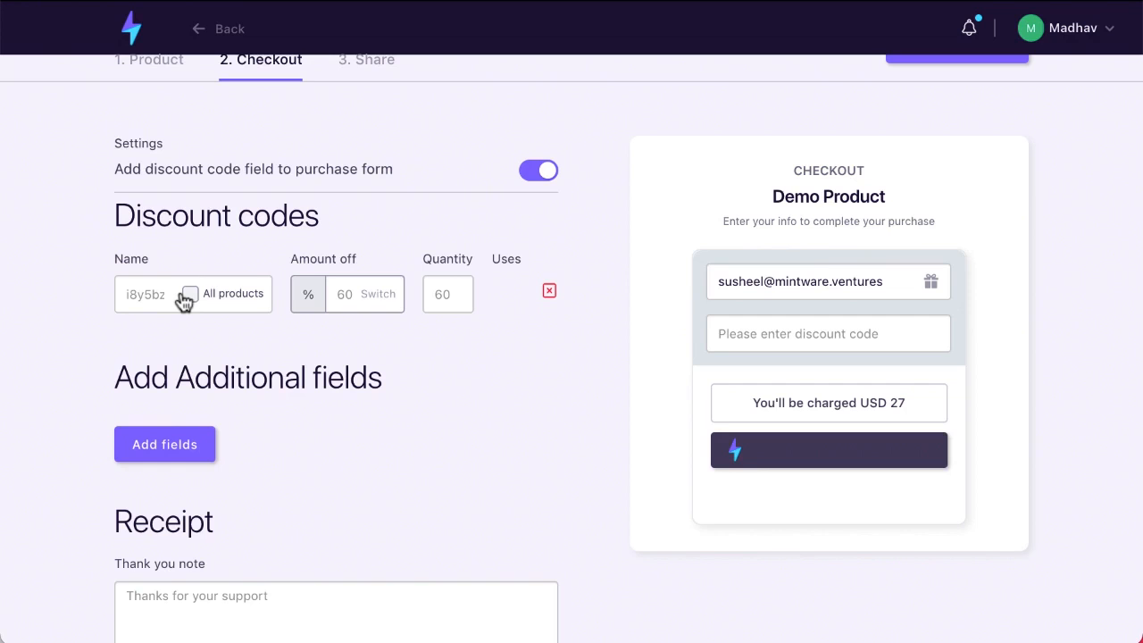
{"action": "left_click", "coordinate": [355, 296]}
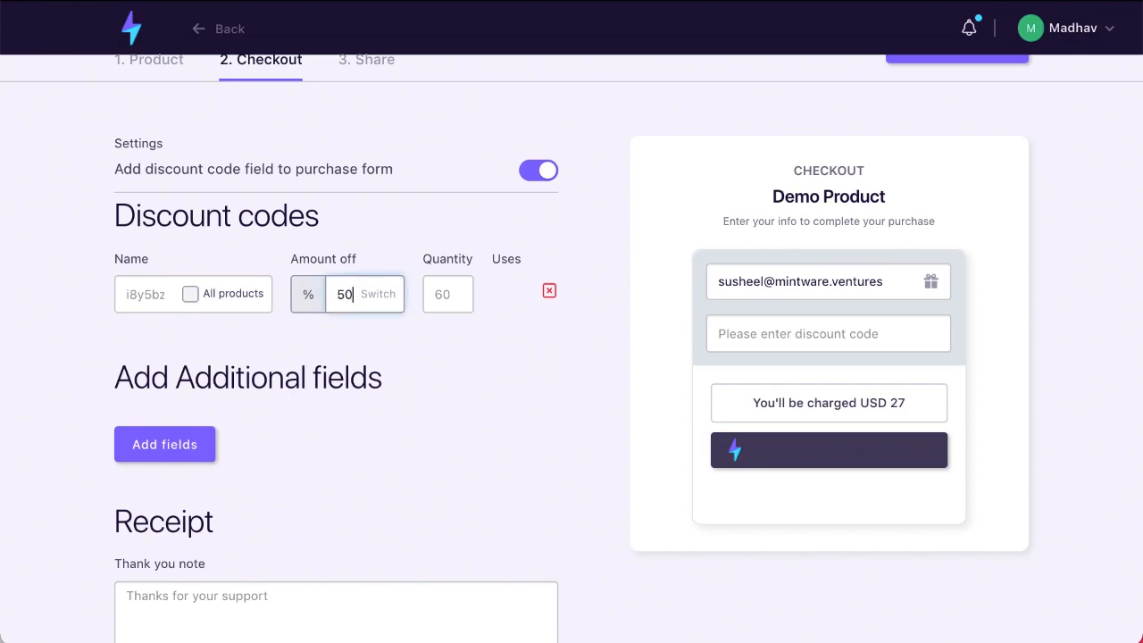
{"action": "scroll", "coordinate": [76, 408], "scroll_direction": "down", "scroll_amount": 3}
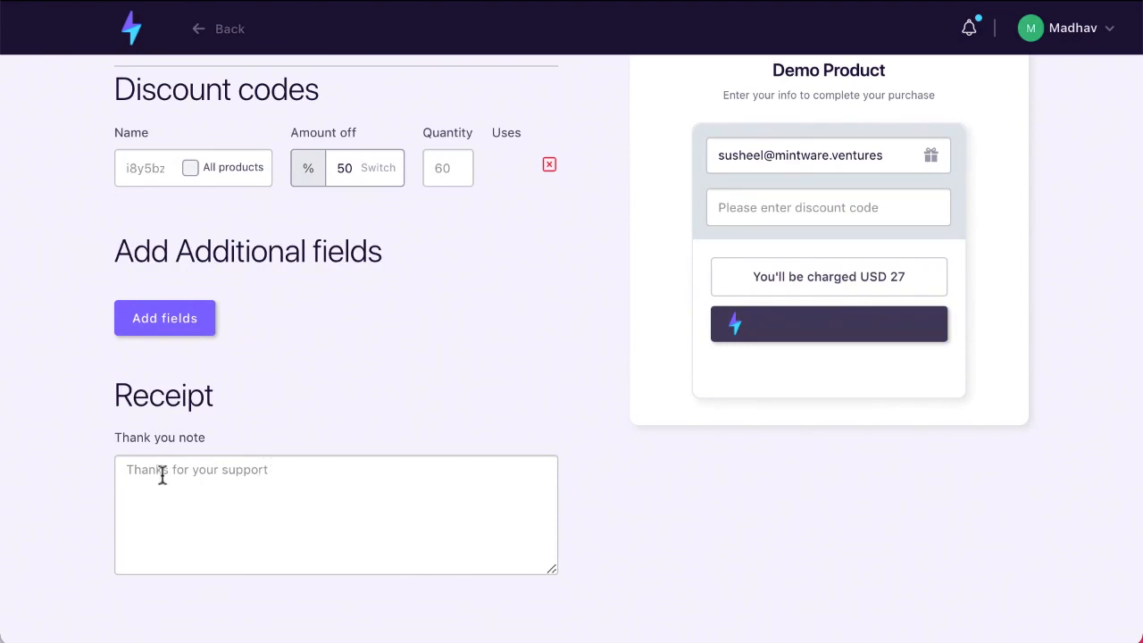
{"action": "scroll", "coordinate": [398, 536], "scroll_direction": "up", "scroll_amount": 3}
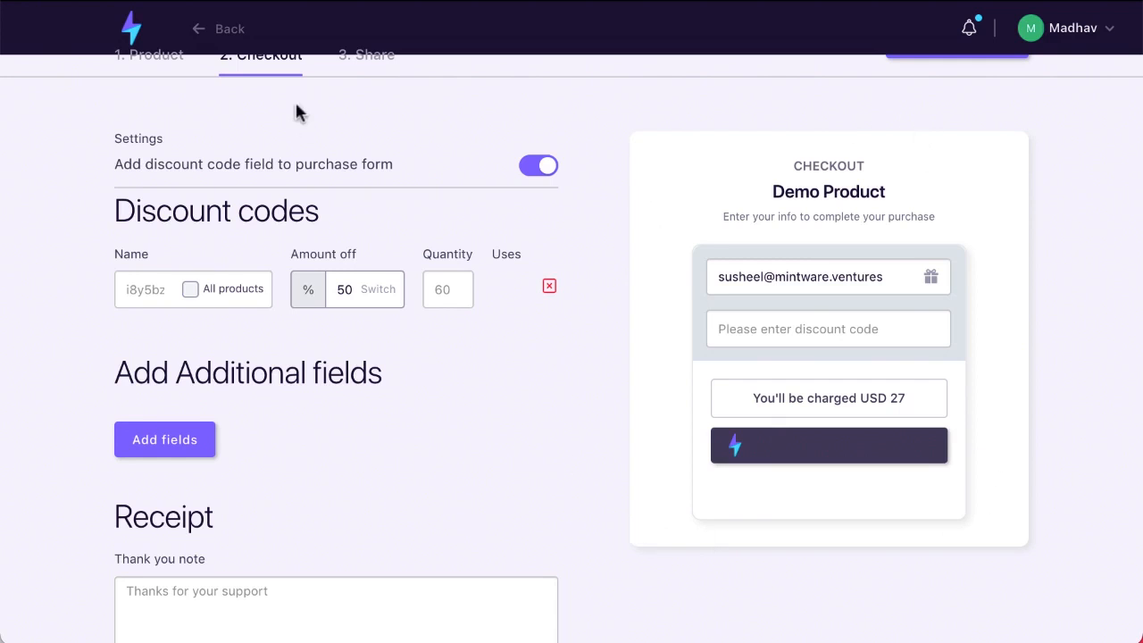
{"action": "scroll", "coordinate": [273, 235], "scroll_direction": "up", "scroll_amount": 1}
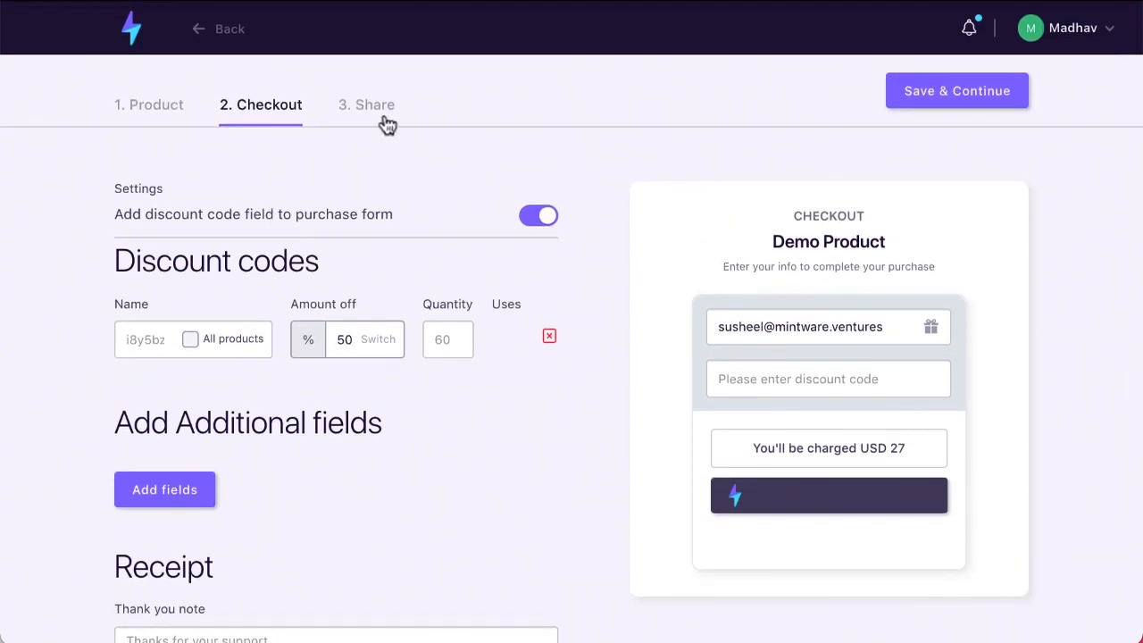
Save the product, dismiss the missing payment account warning, and go to the Share step
{"action": "left_click", "coordinate": [995, 98]}
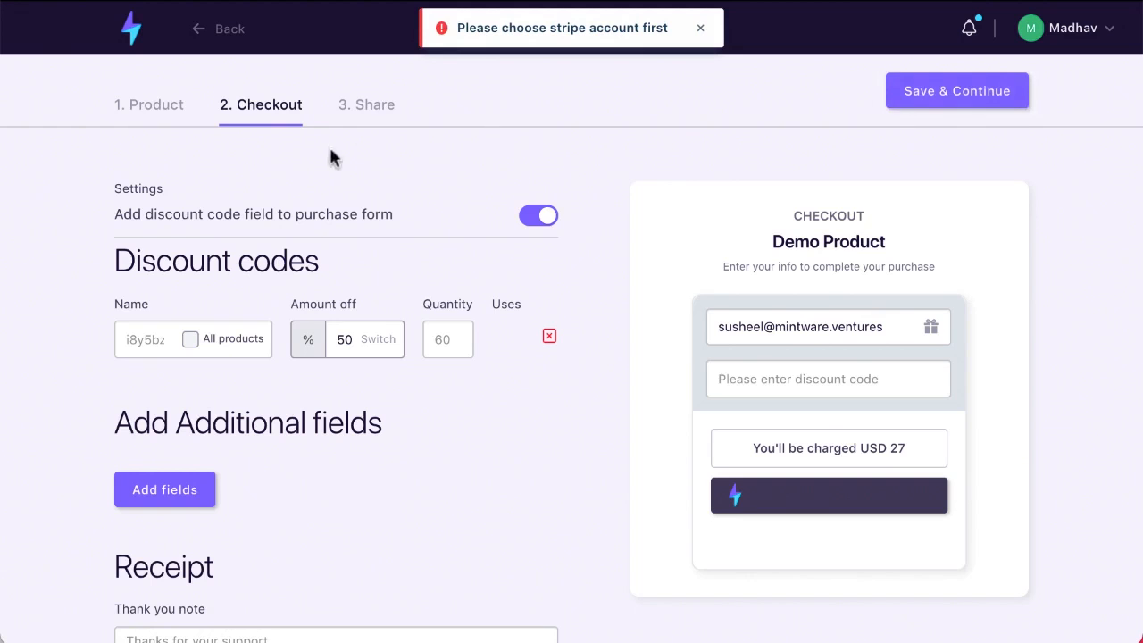
{"action": "left_click", "coordinate": [701, 29]}
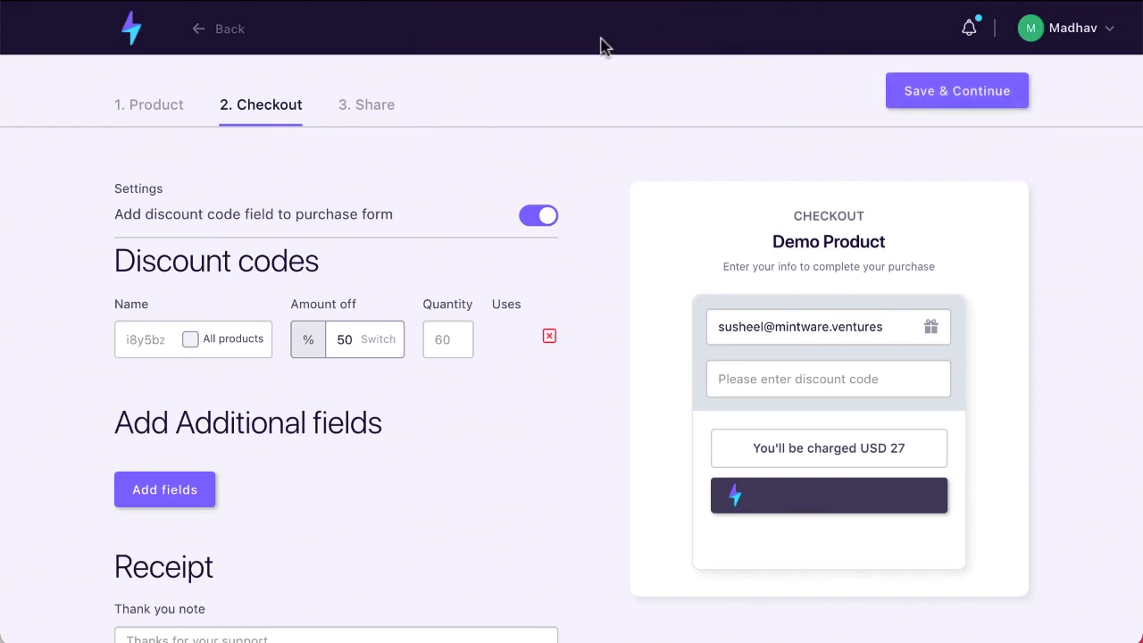
{"action": "left_click", "coordinate": [373, 107]}
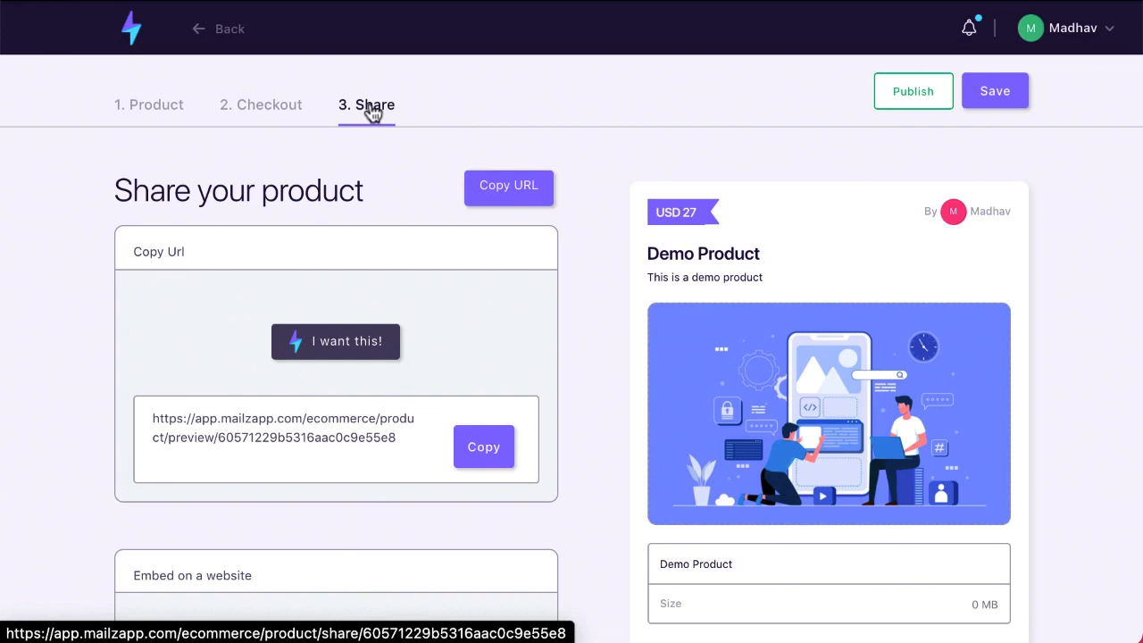
Copy Demo Product's share link and look over the website embed script
{"action": "left_click", "coordinate": [505, 459]}
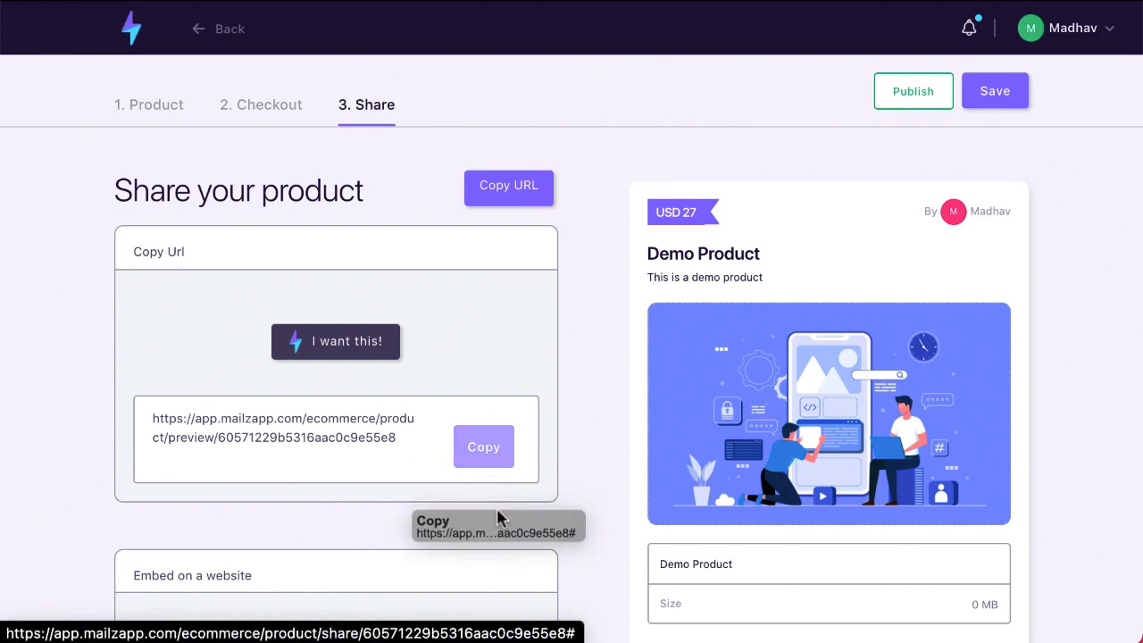
{"action": "scroll", "coordinate": [318, 487], "scroll_direction": "down", "scroll_amount": 2}
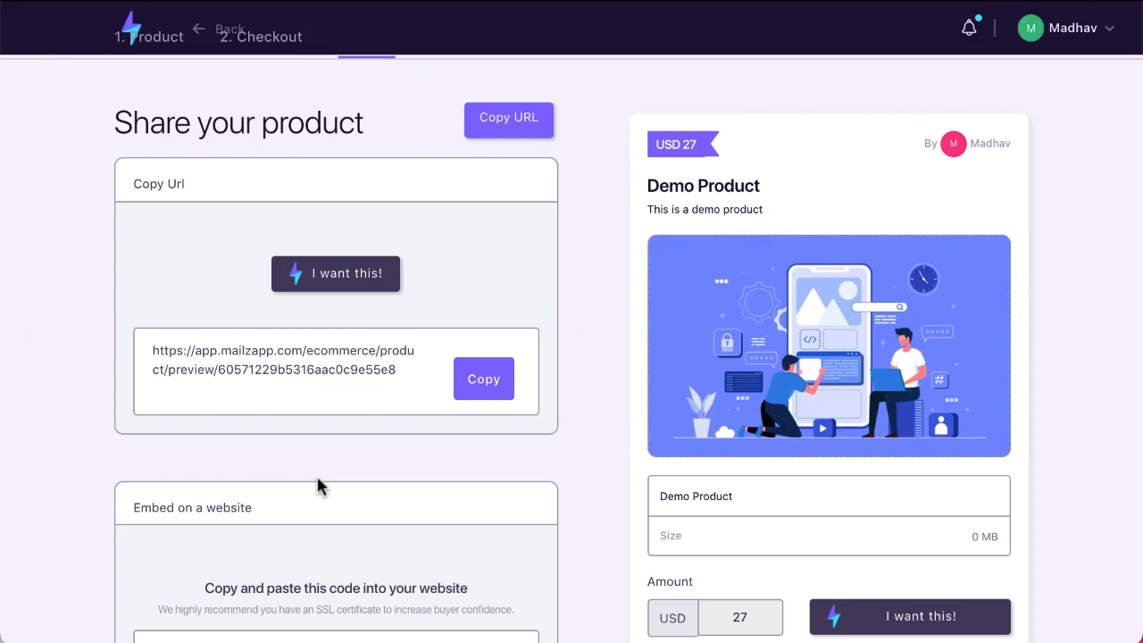
{"action": "scroll", "coordinate": [319, 487], "scroll_direction": "down", "scroll_amount": 5}
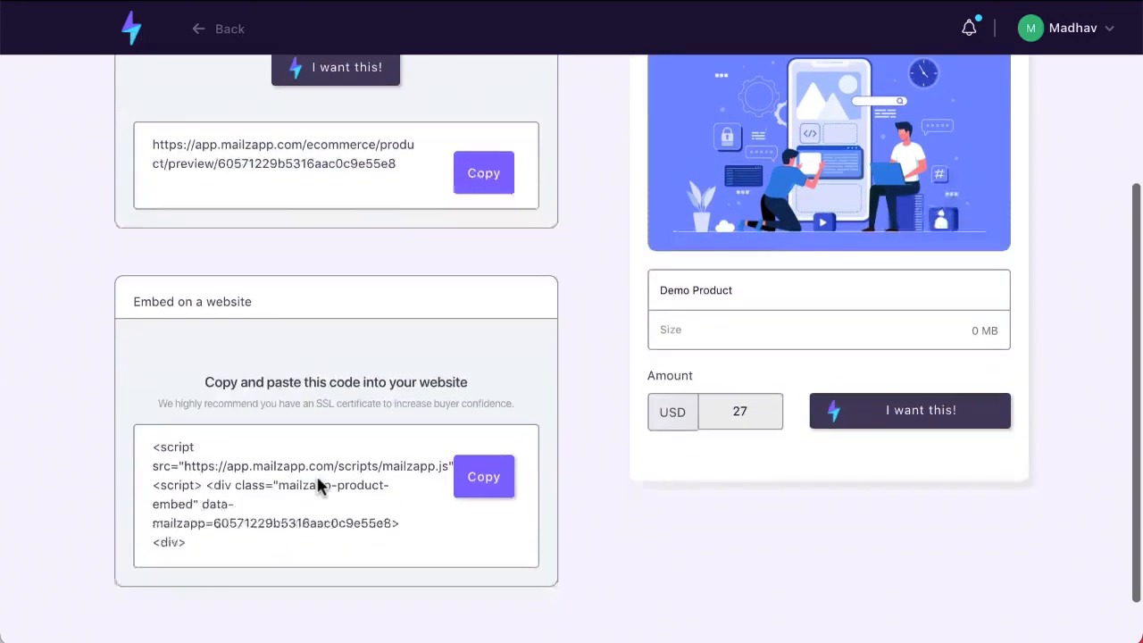
{"action": "scroll", "coordinate": [385, 457], "scroll_direction": "up", "scroll_amount": 6}
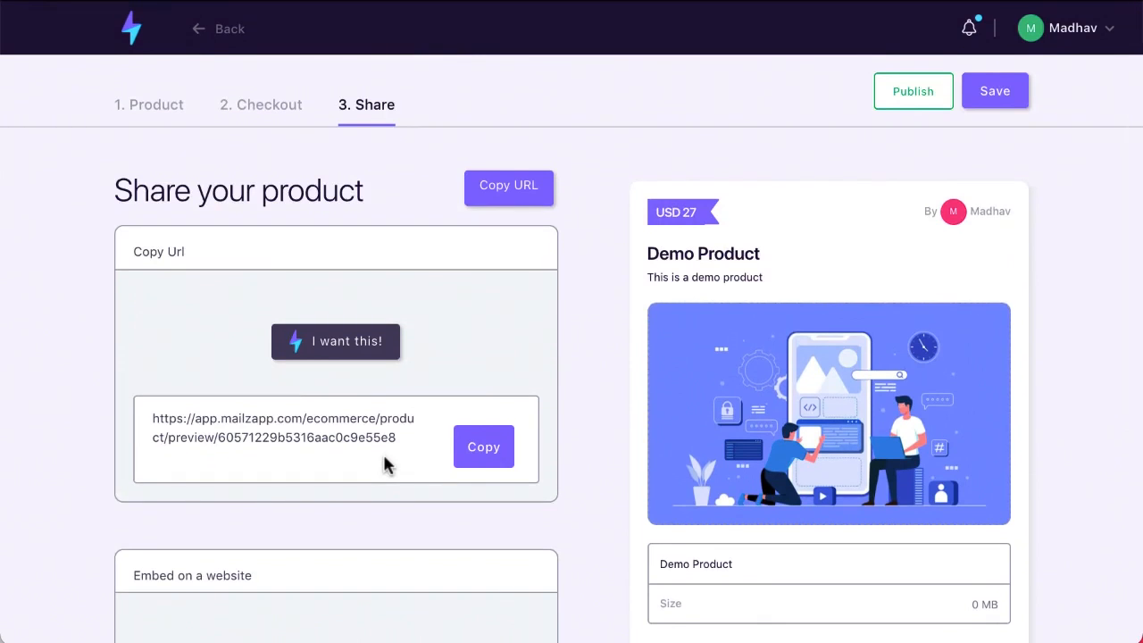
{"action": "scroll", "coordinate": [384, 459], "scroll_direction": "down", "scroll_amount": 2}
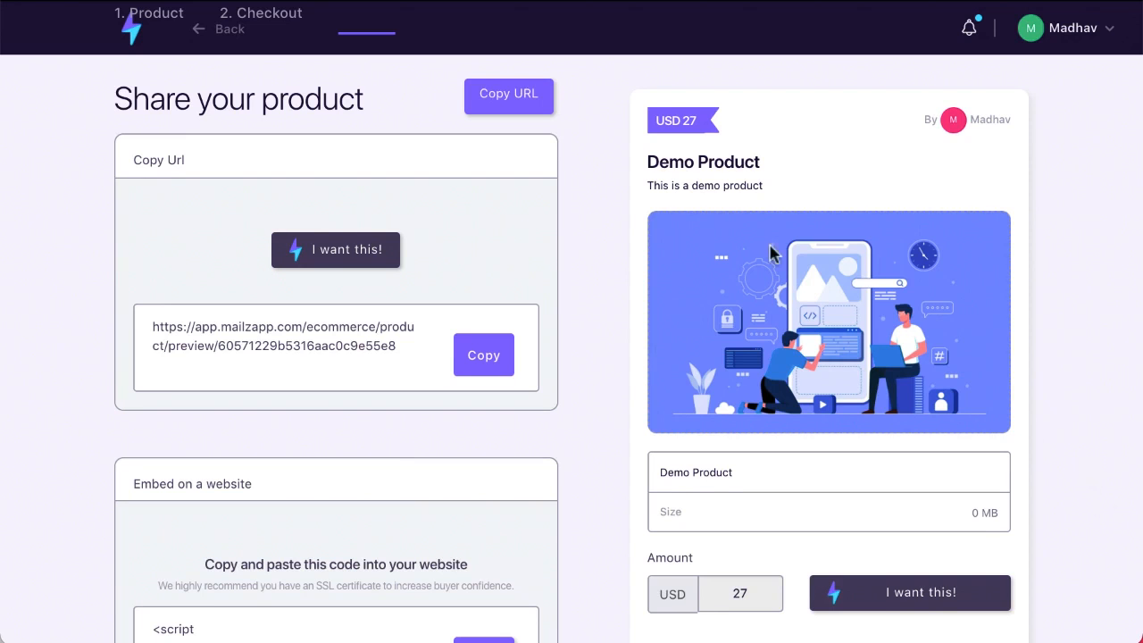
{"action": "scroll", "coordinate": [768, 241], "scroll_direction": "up", "scroll_amount": 2}
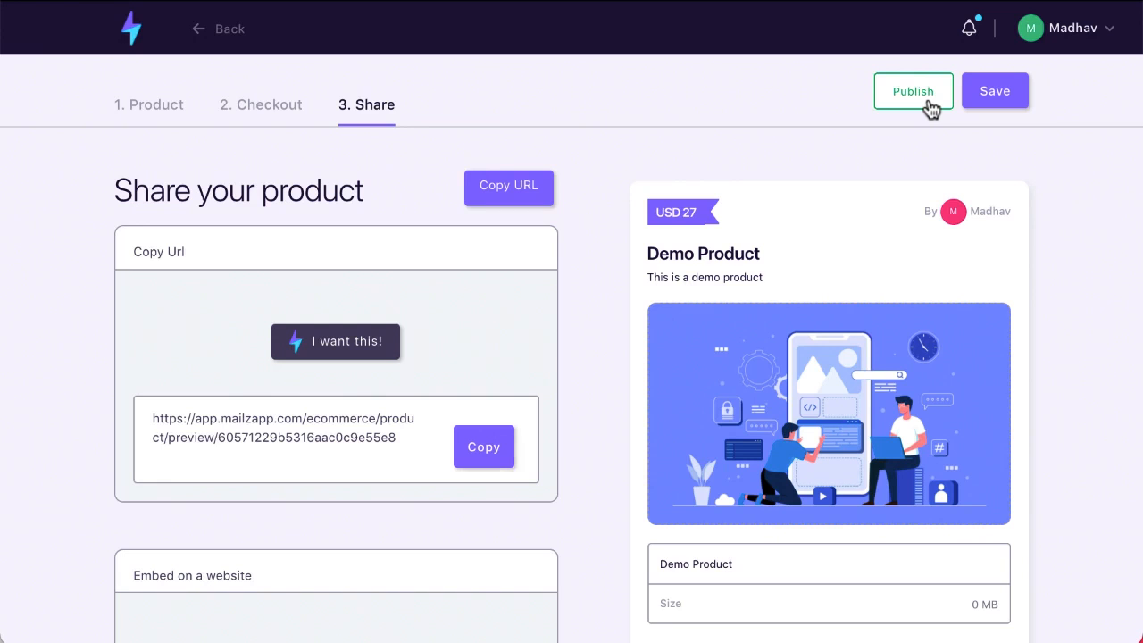
Publish Demo Product, return to the Products List, and expand the Broadcasts section
{"action": "left_click", "coordinate": [928, 105]}
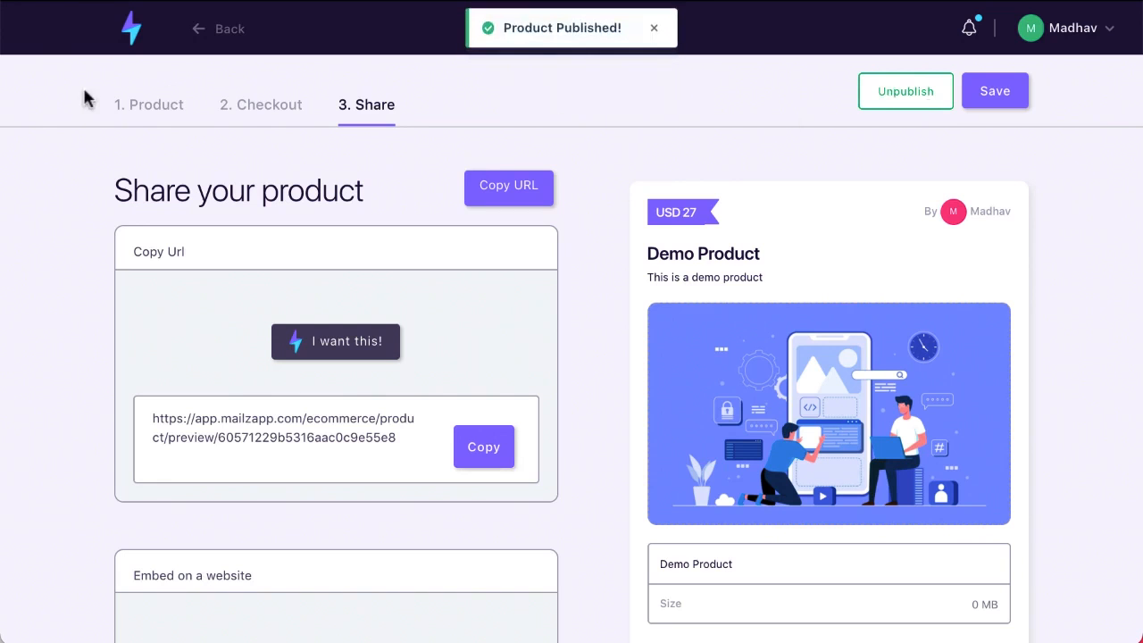
{"action": "left_click", "coordinate": [210, 41]}
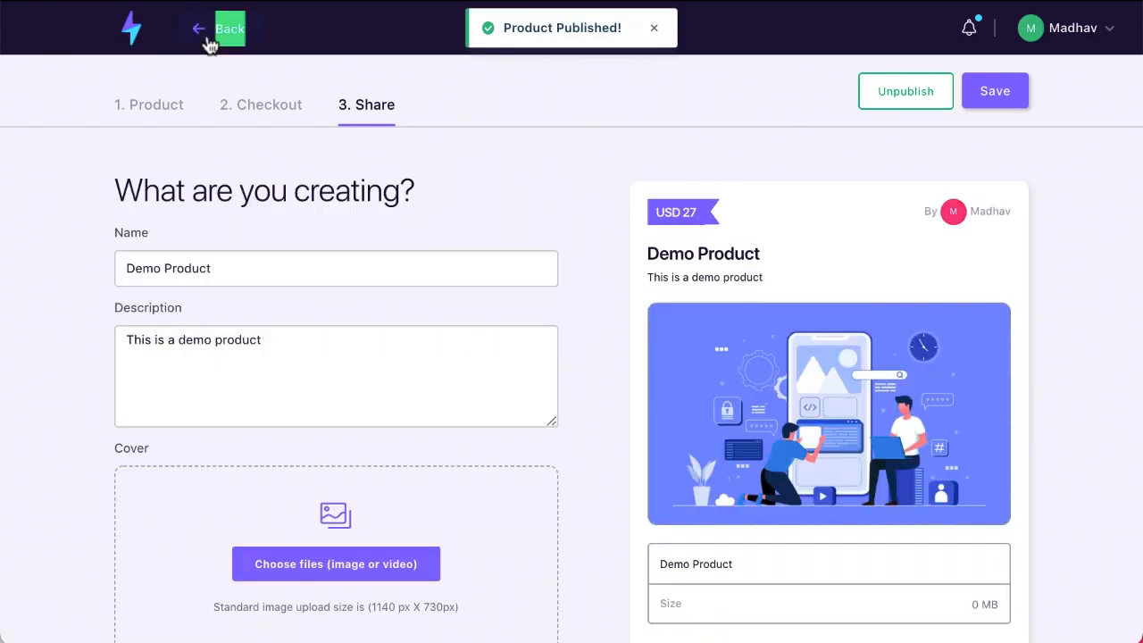
{"action": "left_click", "coordinate": [210, 41]}
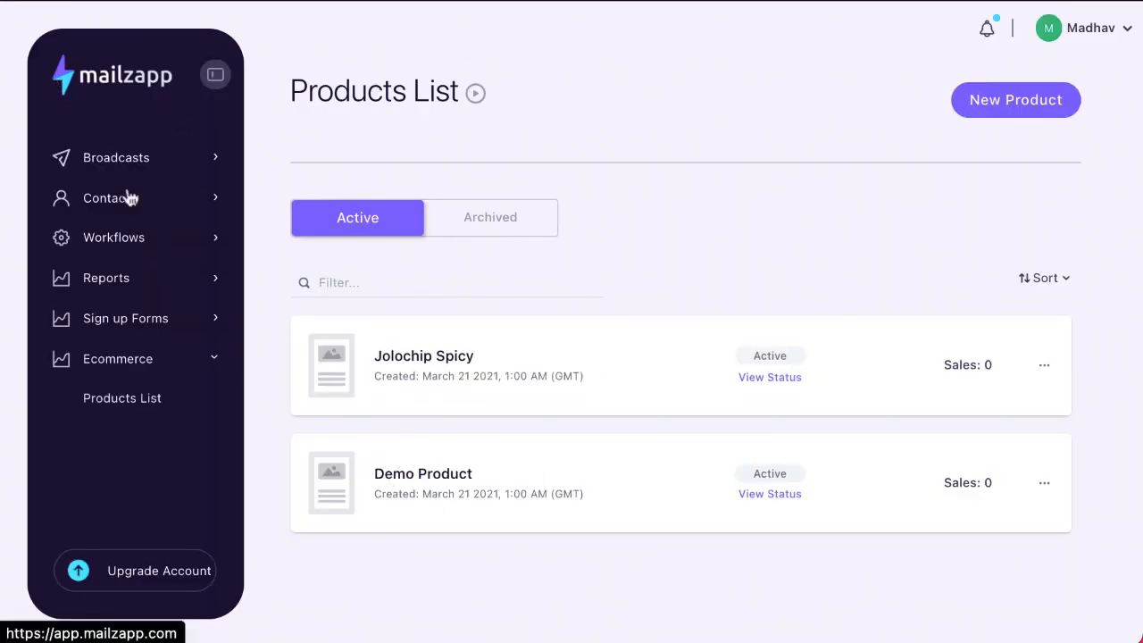
{"action": "left_click", "coordinate": [139, 158]}
Create a new broadcast named 'Mailzapp Commerce'
{"action": "left_click", "coordinate": [126, 200]}
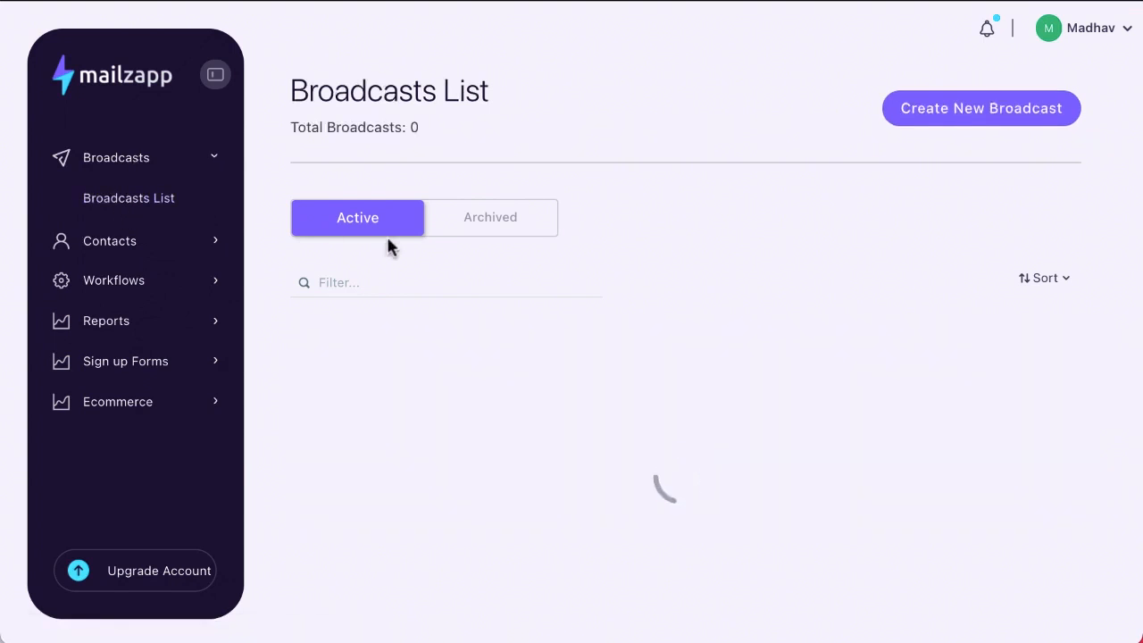
{"action": "scroll", "coordinate": [470, 428], "scroll_direction": "down", "scroll_amount": 1}
{"action": "left_click", "coordinate": [981, 104]}
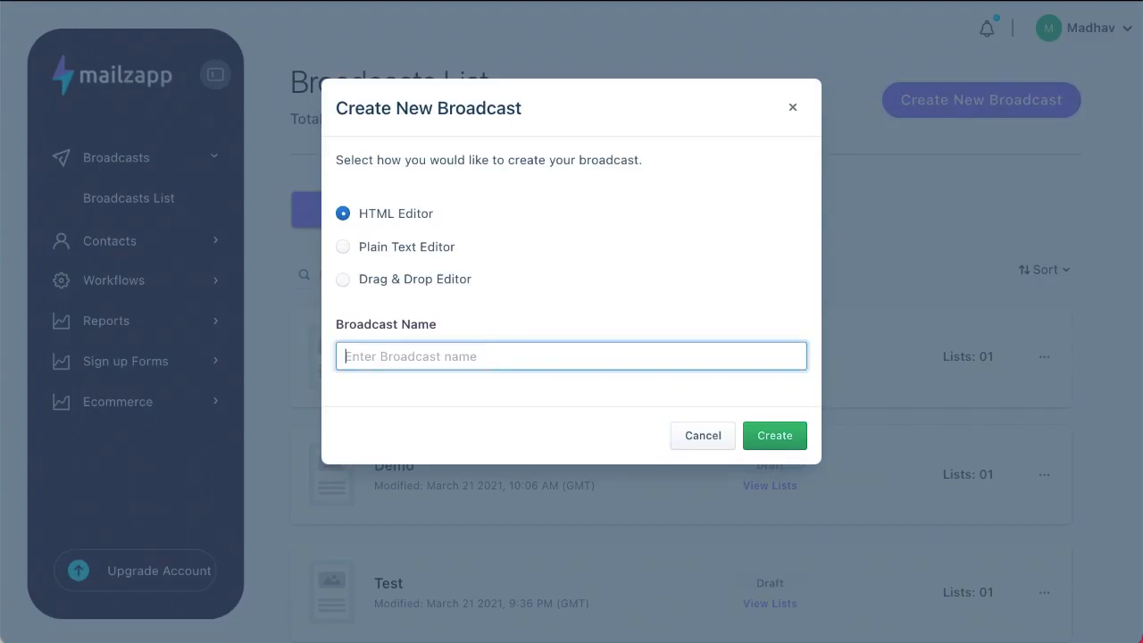
{"action": "type", "text": "Mailzapp Commerce"}
{"action": "left_click", "coordinate": [774, 434]}
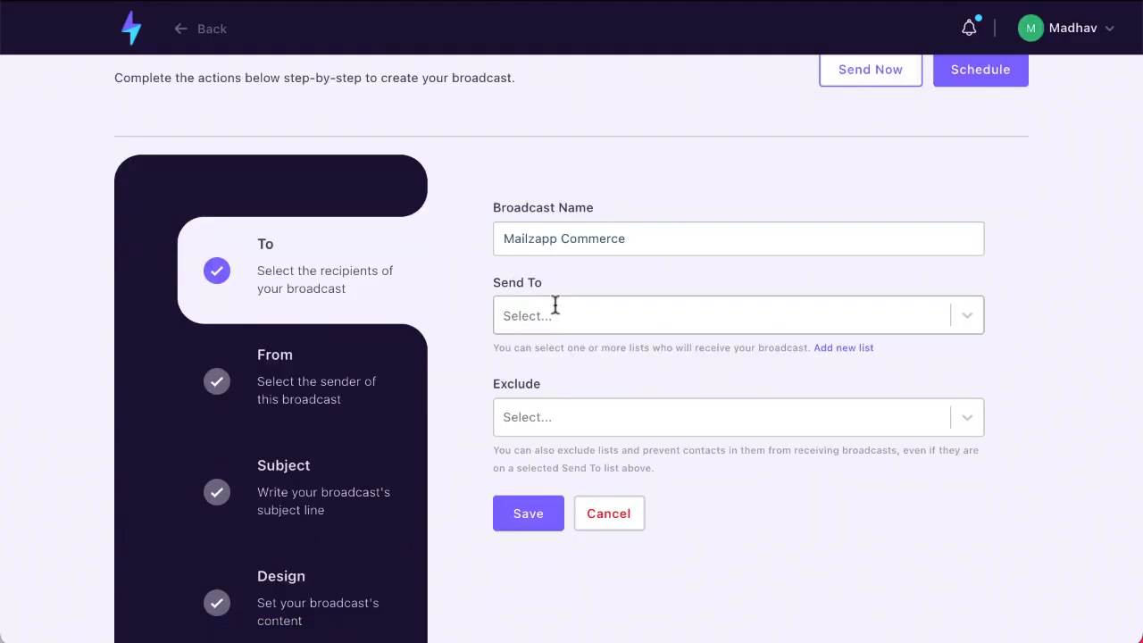
Send the broadcast to the Demo CnP list with no excluded lists
{"action": "left_click", "coordinate": [555, 306]}
{"action": "left_click", "coordinate": [546, 364]}
{"action": "left_click", "coordinate": [536, 415]}
{"action": "left_click", "coordinate": [535, 419]}
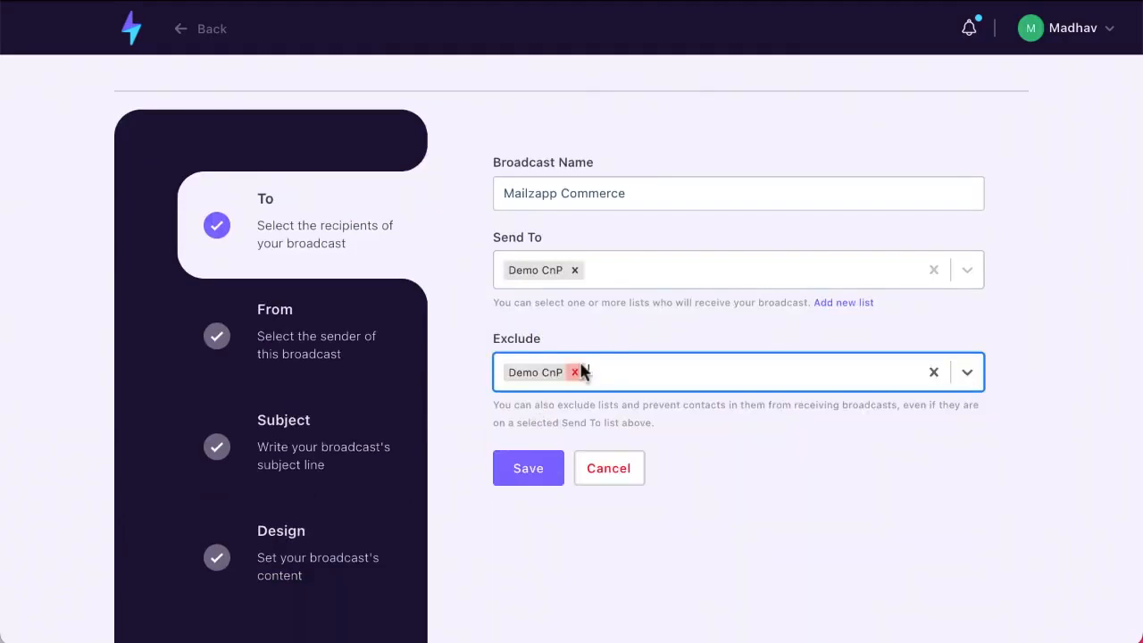
{"action": "left_click", "coordinate": [576, 372]}
{"action": "left_click", "coordinate": [538, 474]}
Set the sender name to 'Mintware' and fill in the sender e-mail address
{"action": "left_click", "coordinate": [536, 194]}
{"action": "type", "text": "Mintware"}
{"action": "left_click", "coordinate": [535, 303]}
{"action": "left_click", "coordinate": [536, 344]}
{"action": "left_click", "coordinate": [527, 447]}
Set the subject to 'Awesome Product', fill in the physical address footer, and open the email editor
{"action": "left_click", "coordinate": [556, 192]}
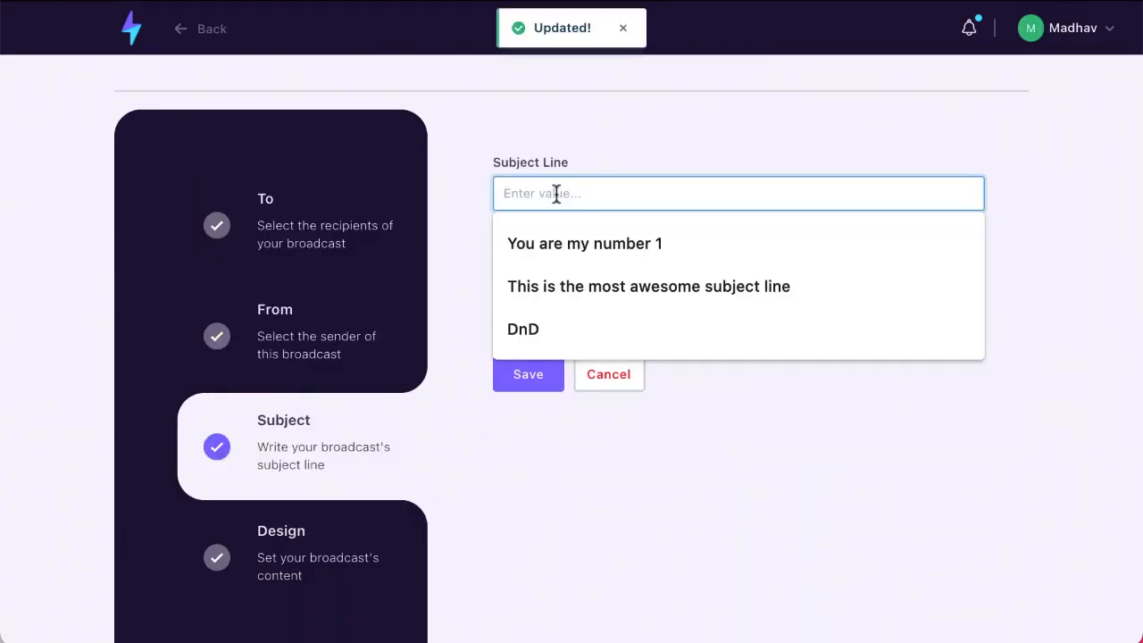
{"action": "type", "text": "Awesome Product"}
{"action": "key", "text": "Tab"}
{"action": "left_click", "coordinate": [540, 375]}
{"action": "left_click", "coordinate": [553, 322]}
{"action": "type", "text": "P"}
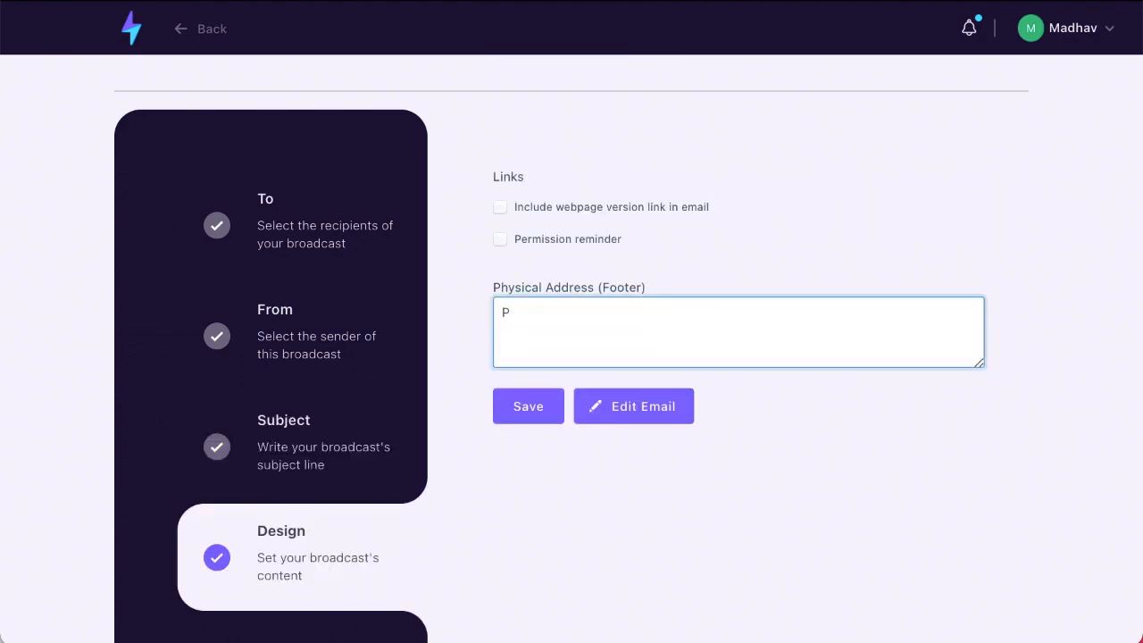
{"action": "type", "text": "hysical Add"}
{"action": "left_click", "coordinate": [656, 406]}
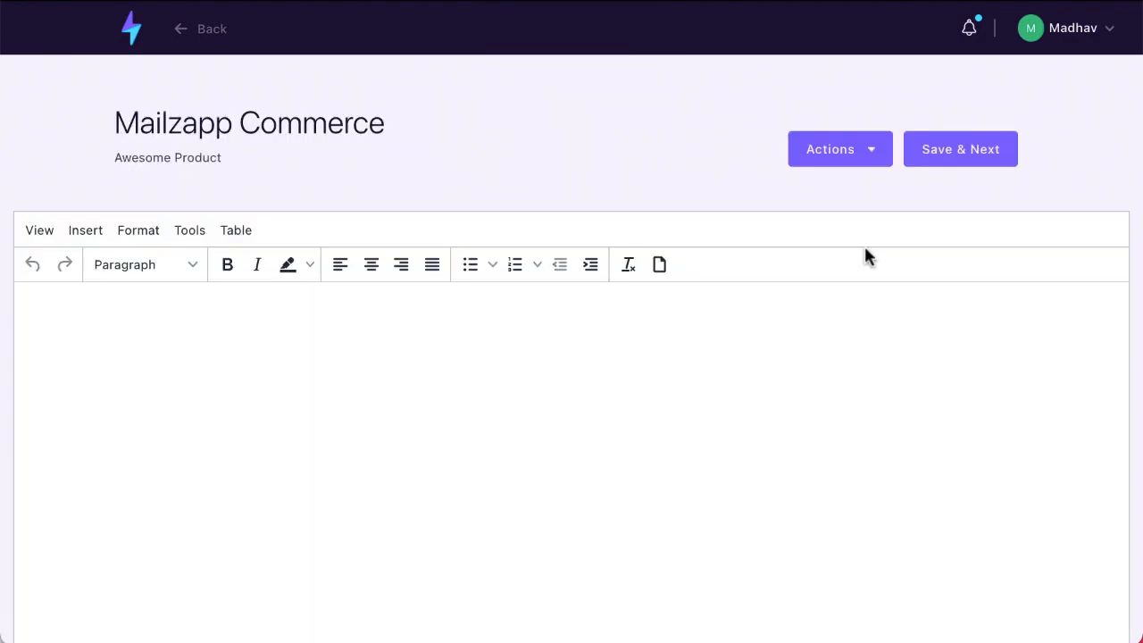
Embed the Jolochip Spicy product card into the email via Actions > Products
{"action": "left_click", "coordinate": [873, 150]}
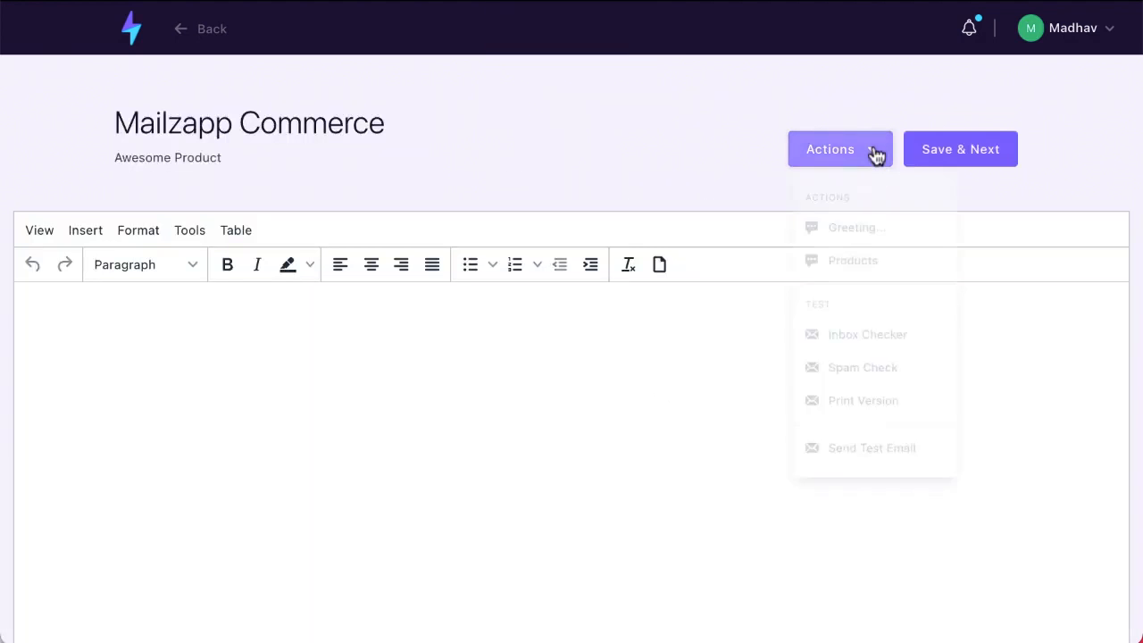
{"action": "left_click", "coordinate": [859, 269]}
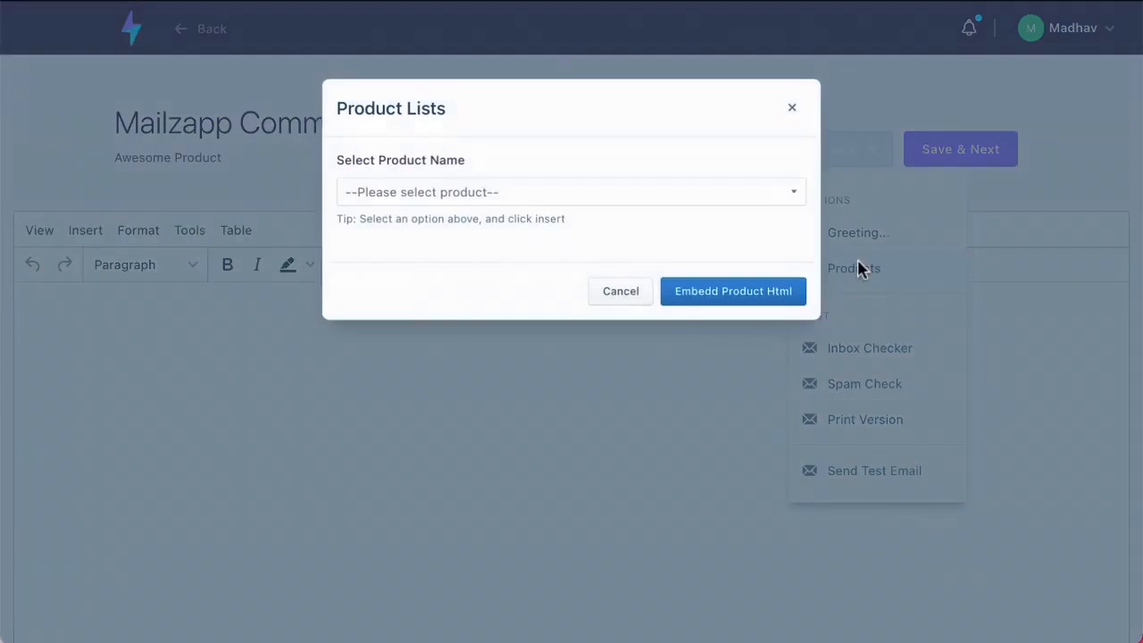
{"action": "left_click", "coordinate": [801, 195]}
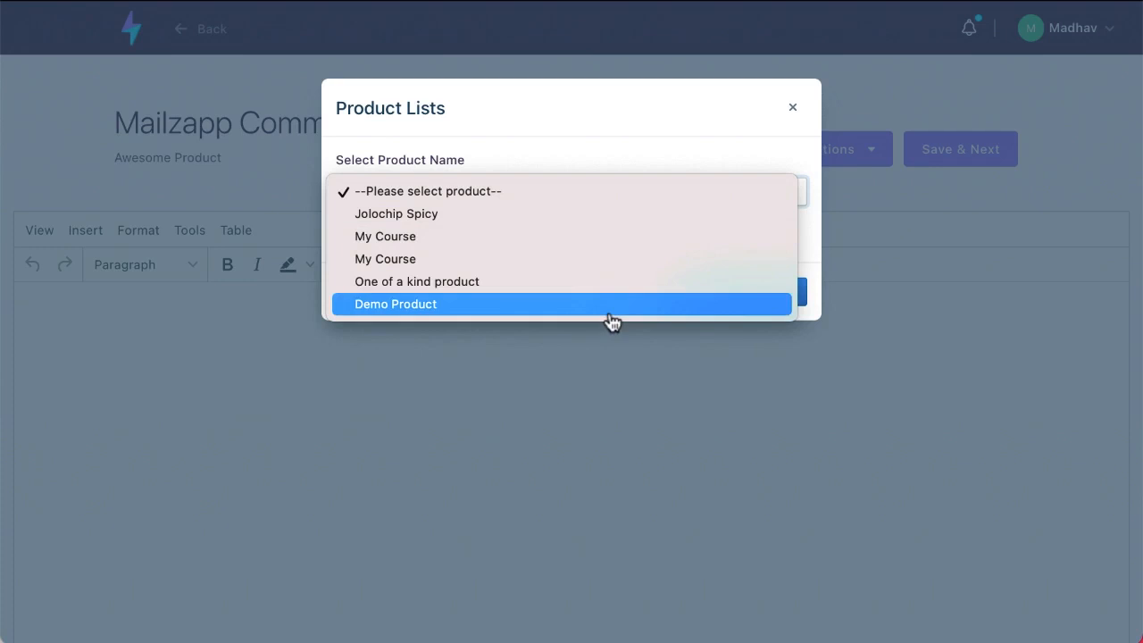
{"action": "left_click", "coordinate": [622, 223]}
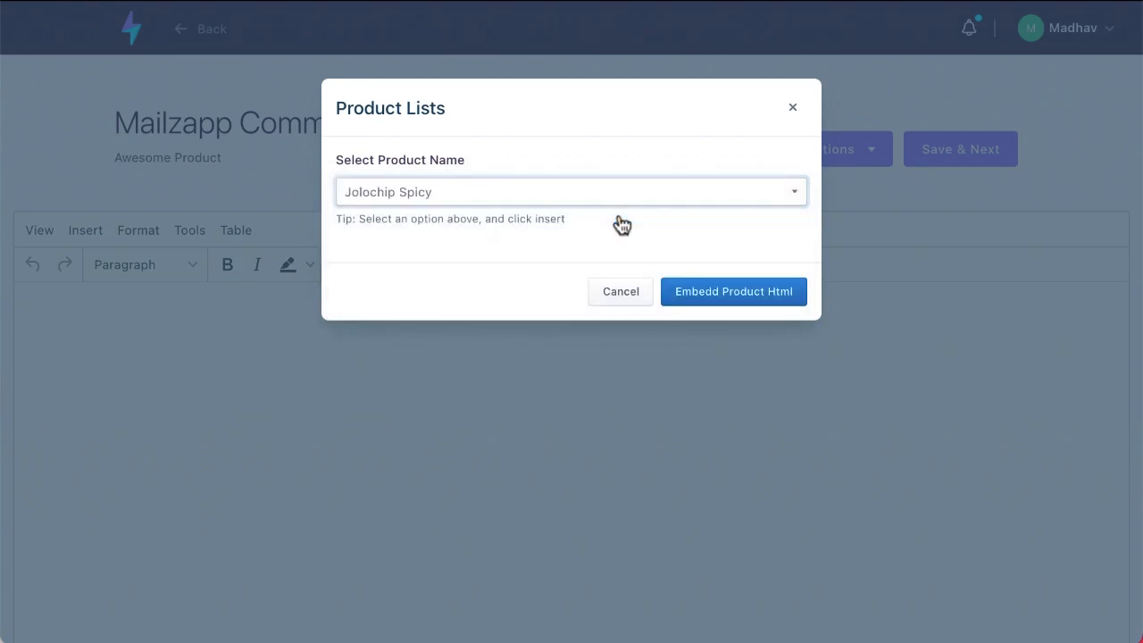
{"action": "left_click", "coordinate": [738, 292]}
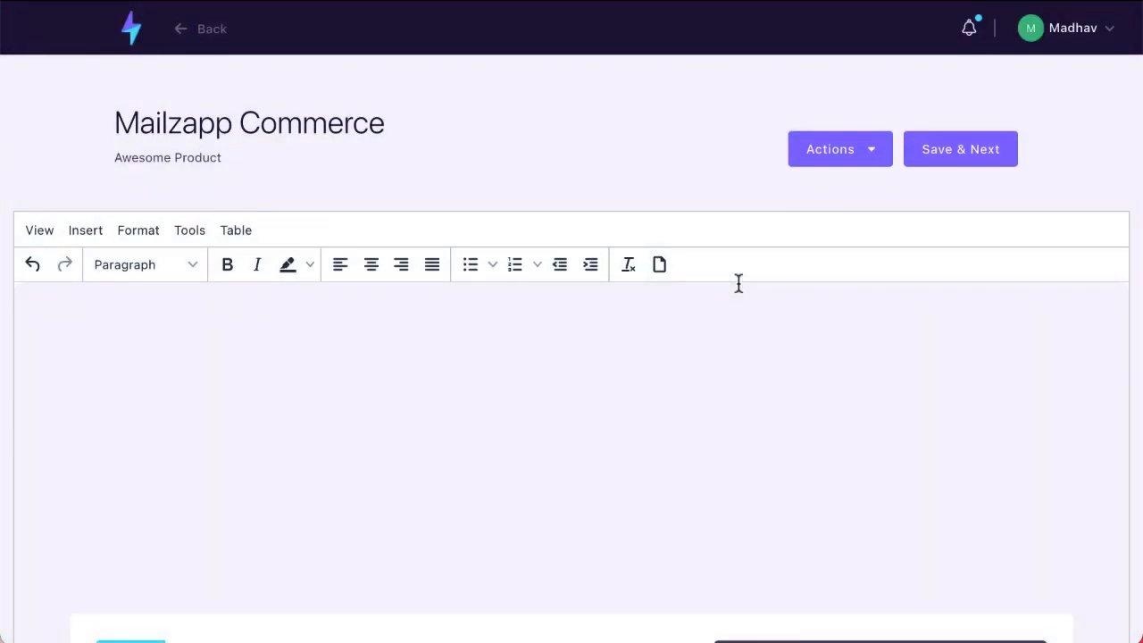
Type a line of placeholder body text above the Jolochip Spicy product card
{"action": "scroll", "coordinate": [738, 283], "scroll_direction": "down", "scroll_amount": 5}
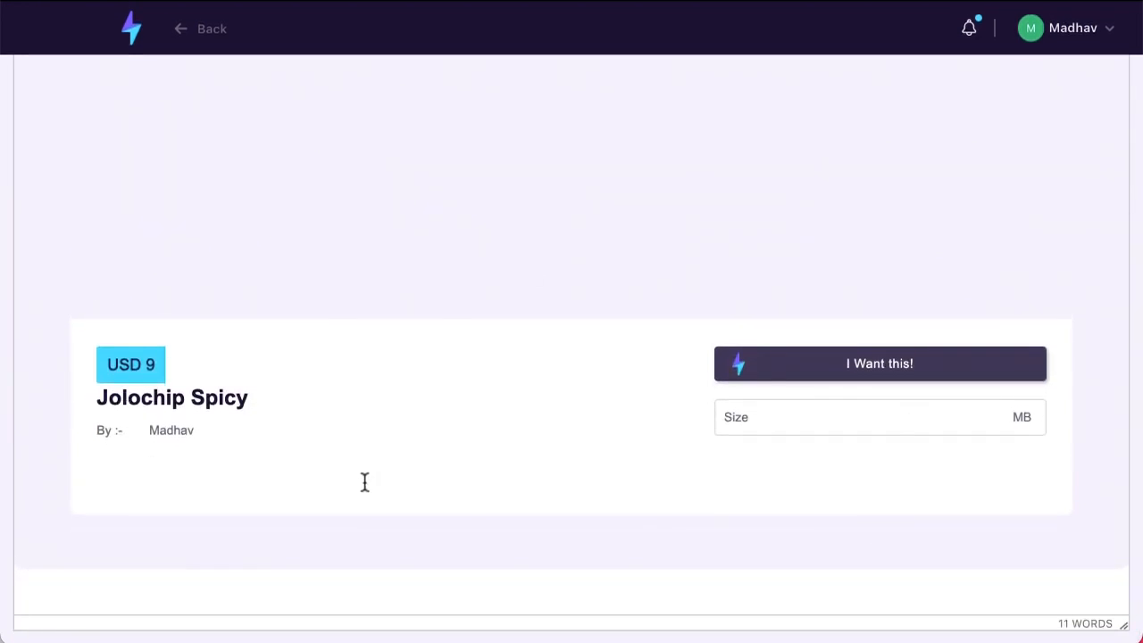
{"action": "scroll", "coordinate": [364, 482], "scroll_direction": "up", "scroll_amount": 5}
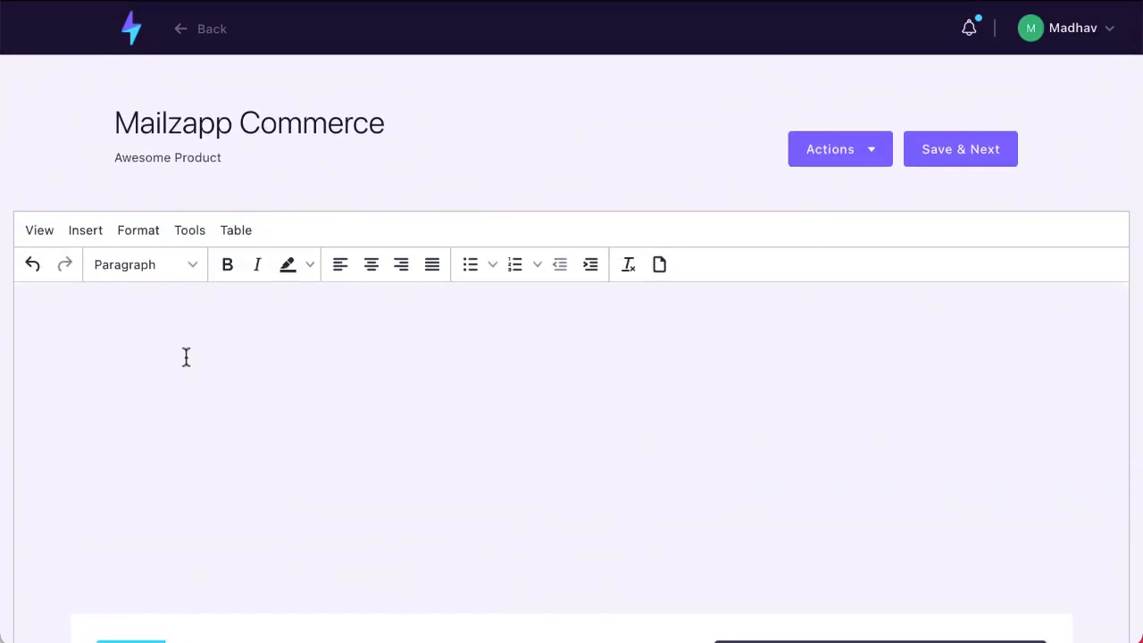
{"action": "type", "text": "kjölksdökfjölsdjfölksjdföl "}
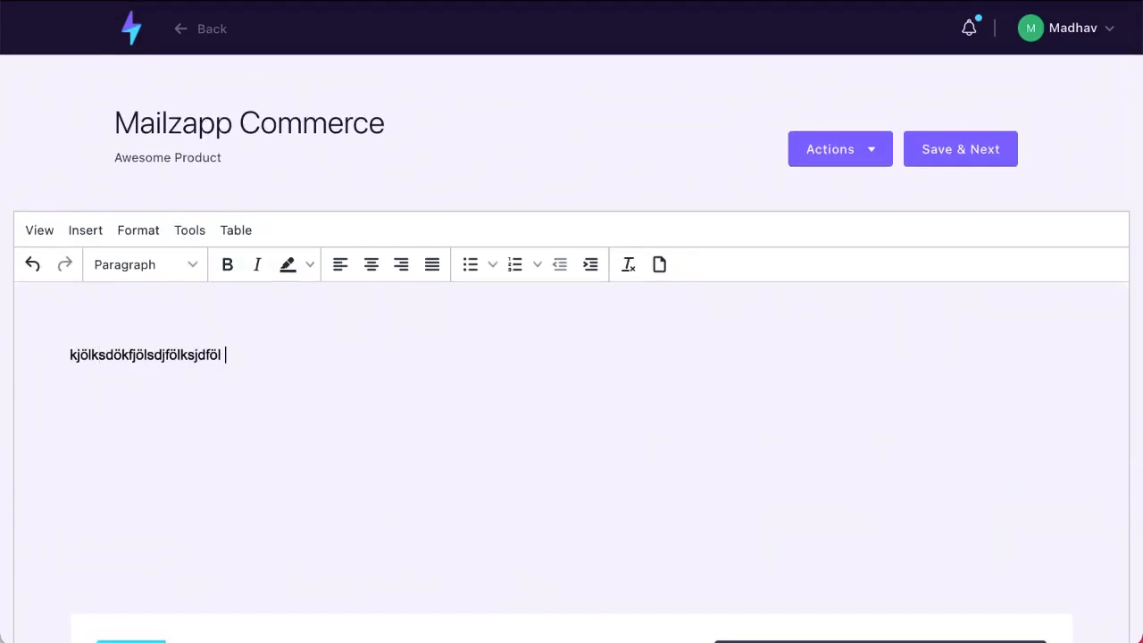
{"action": "type", "text": "kjlksjdklf aöklksdflk ölkasjdfölkajsdölkfjasödlfkjslkdf"}
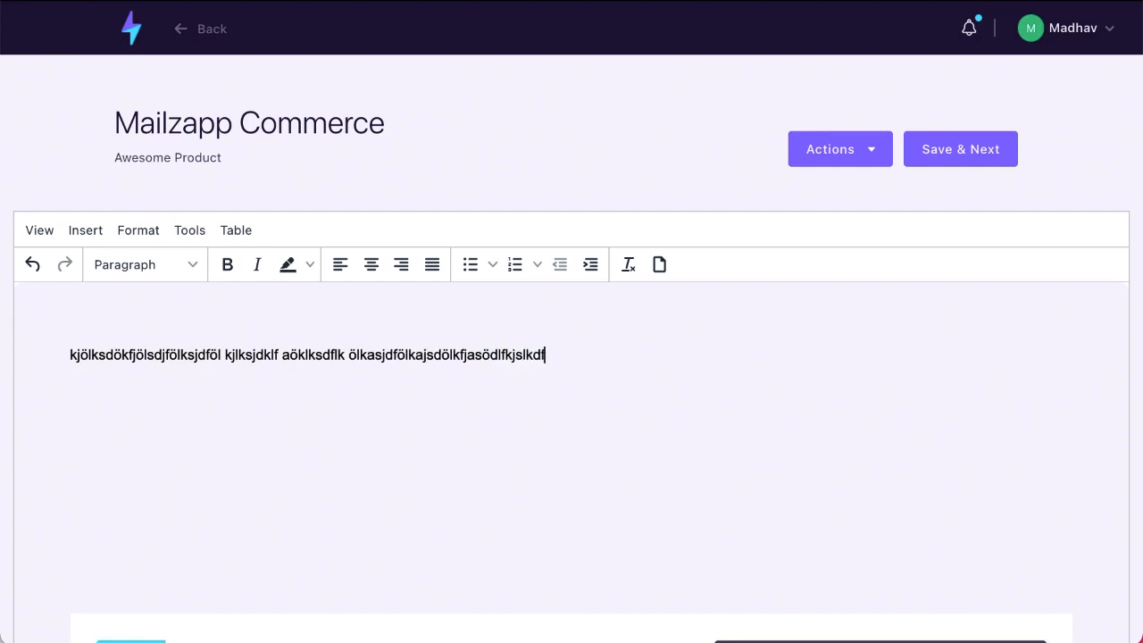
{"action": "scroll", "coordinate": [572, 358], "scroll_direction": "down", "scroll_amount": 3}
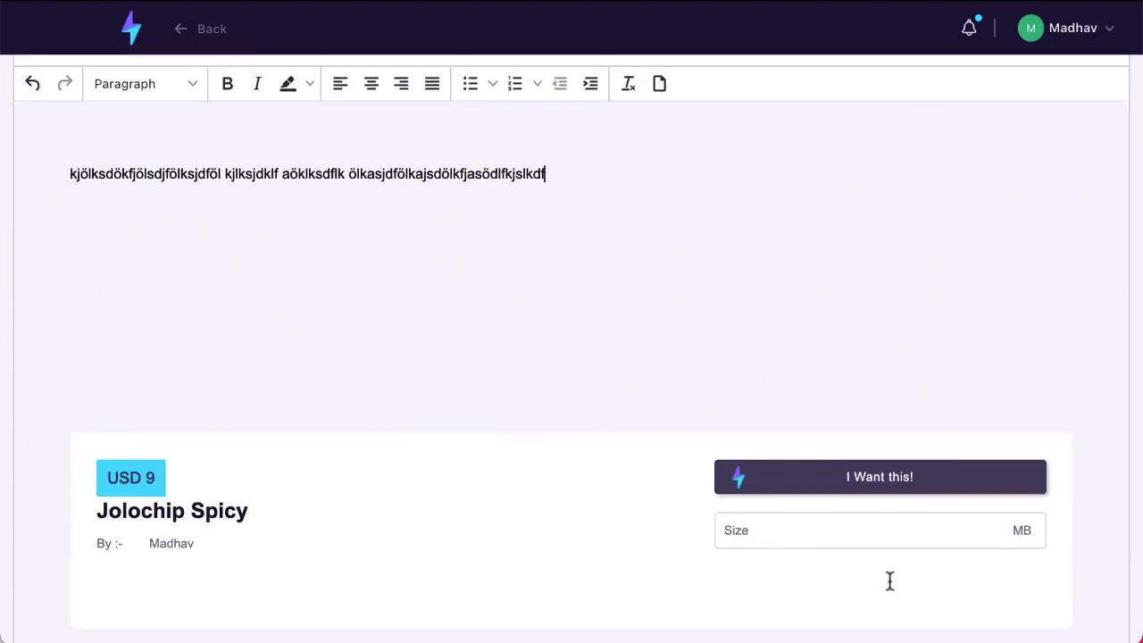
{"action": "scroll", "coordinate": [383, 384], "scroll_direction": "down", "scroll_amount": 2}
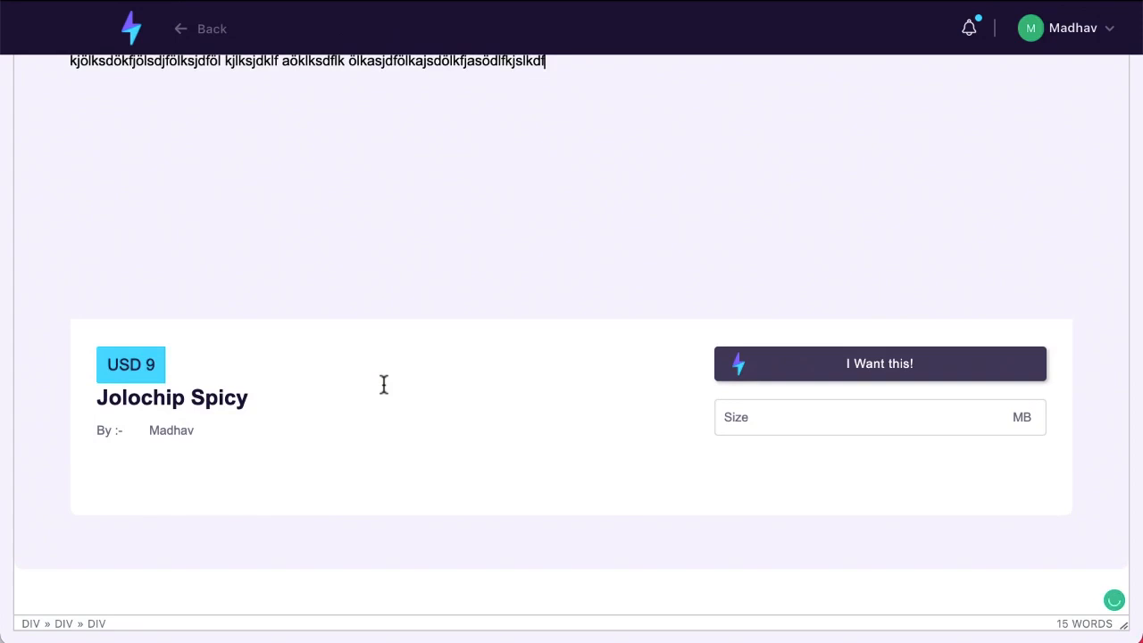
{"action": "scroll", "coordinate": [383, 384], "scroll_direction": "up", "scroll_amount": 3}
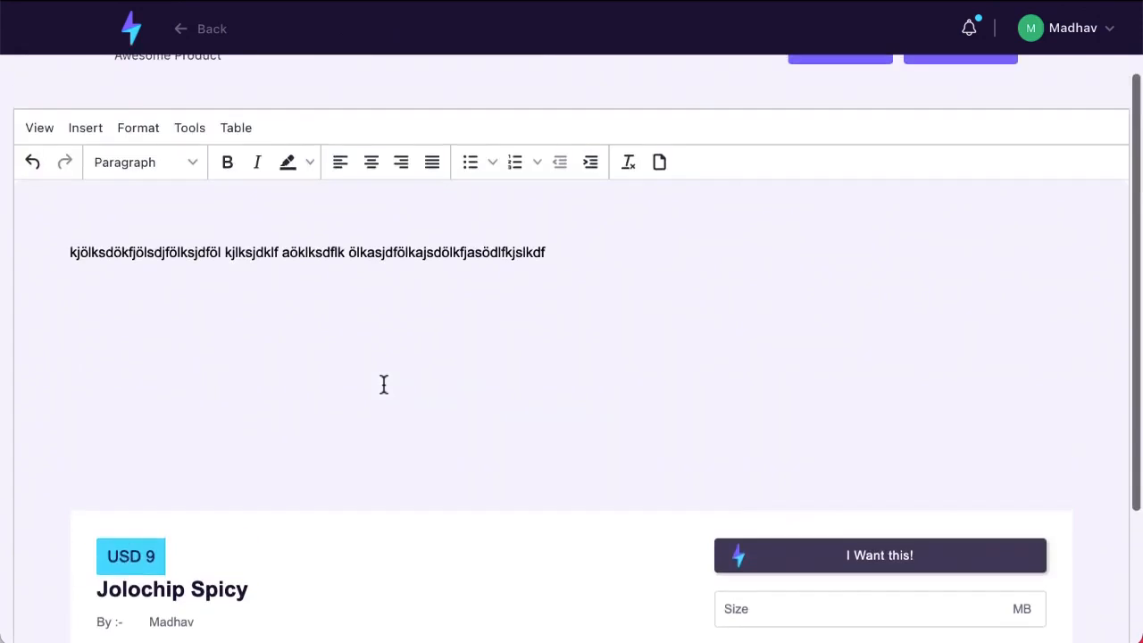
{"action": "scroll", "coordinate": [258, 384], "scroll_direction": "down", "scroll_amount": 2}
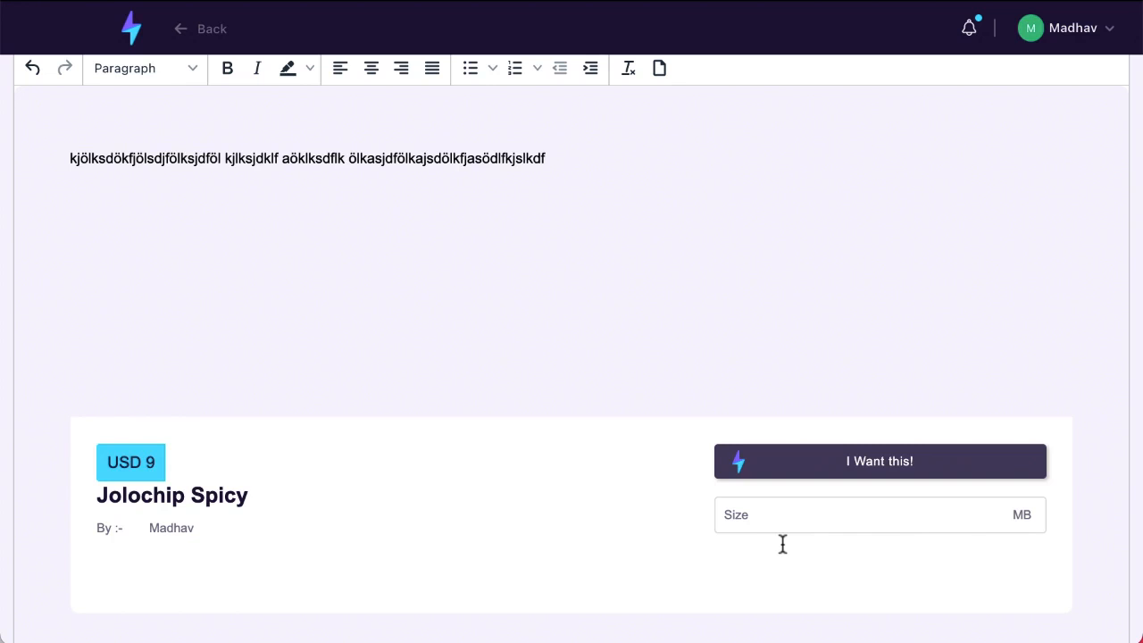
{"action": "scroll", "coordinate": [782, 544], "scroll_direction": "up", "scroll_amount": 1}
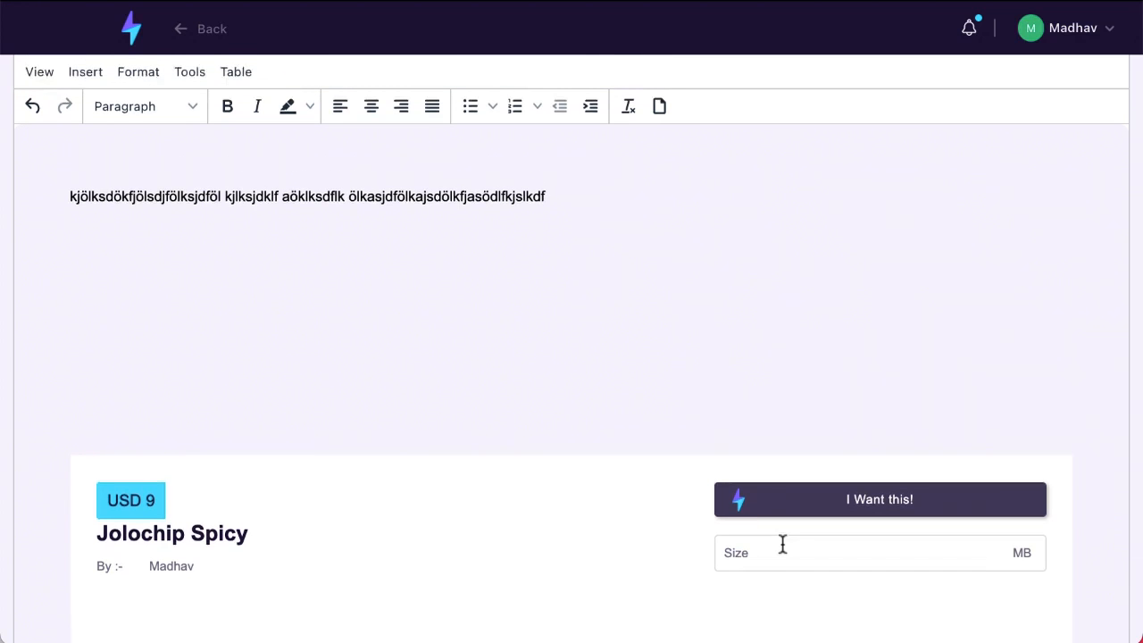
{"action": "scroll", "coordinate": [235, 446], "scroll_direction": "up", "scroll_amount": 4}
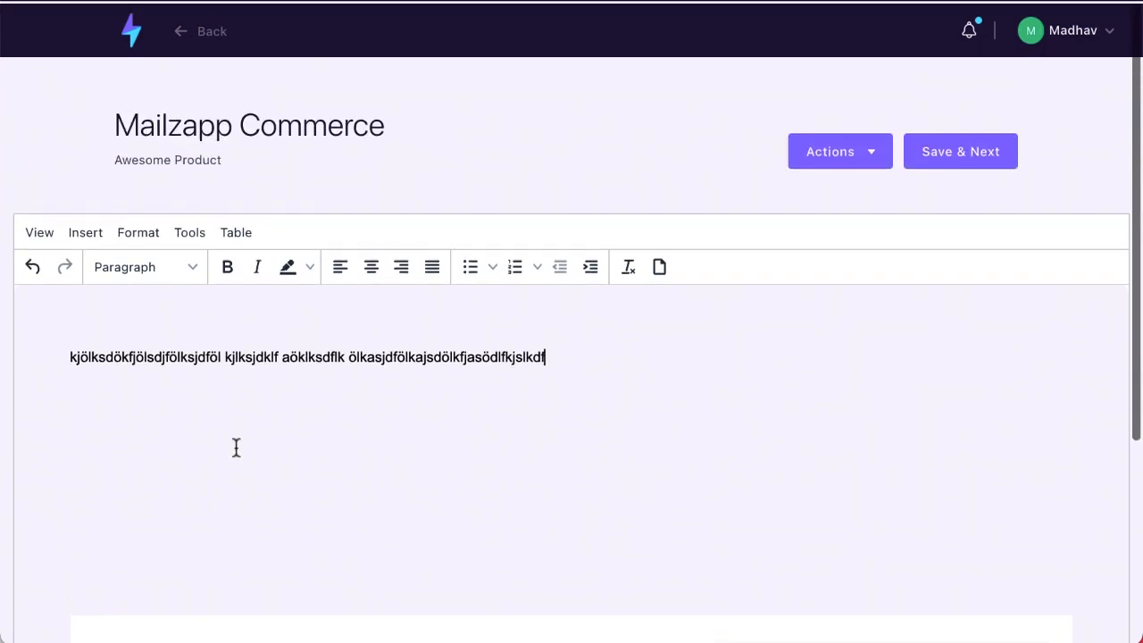